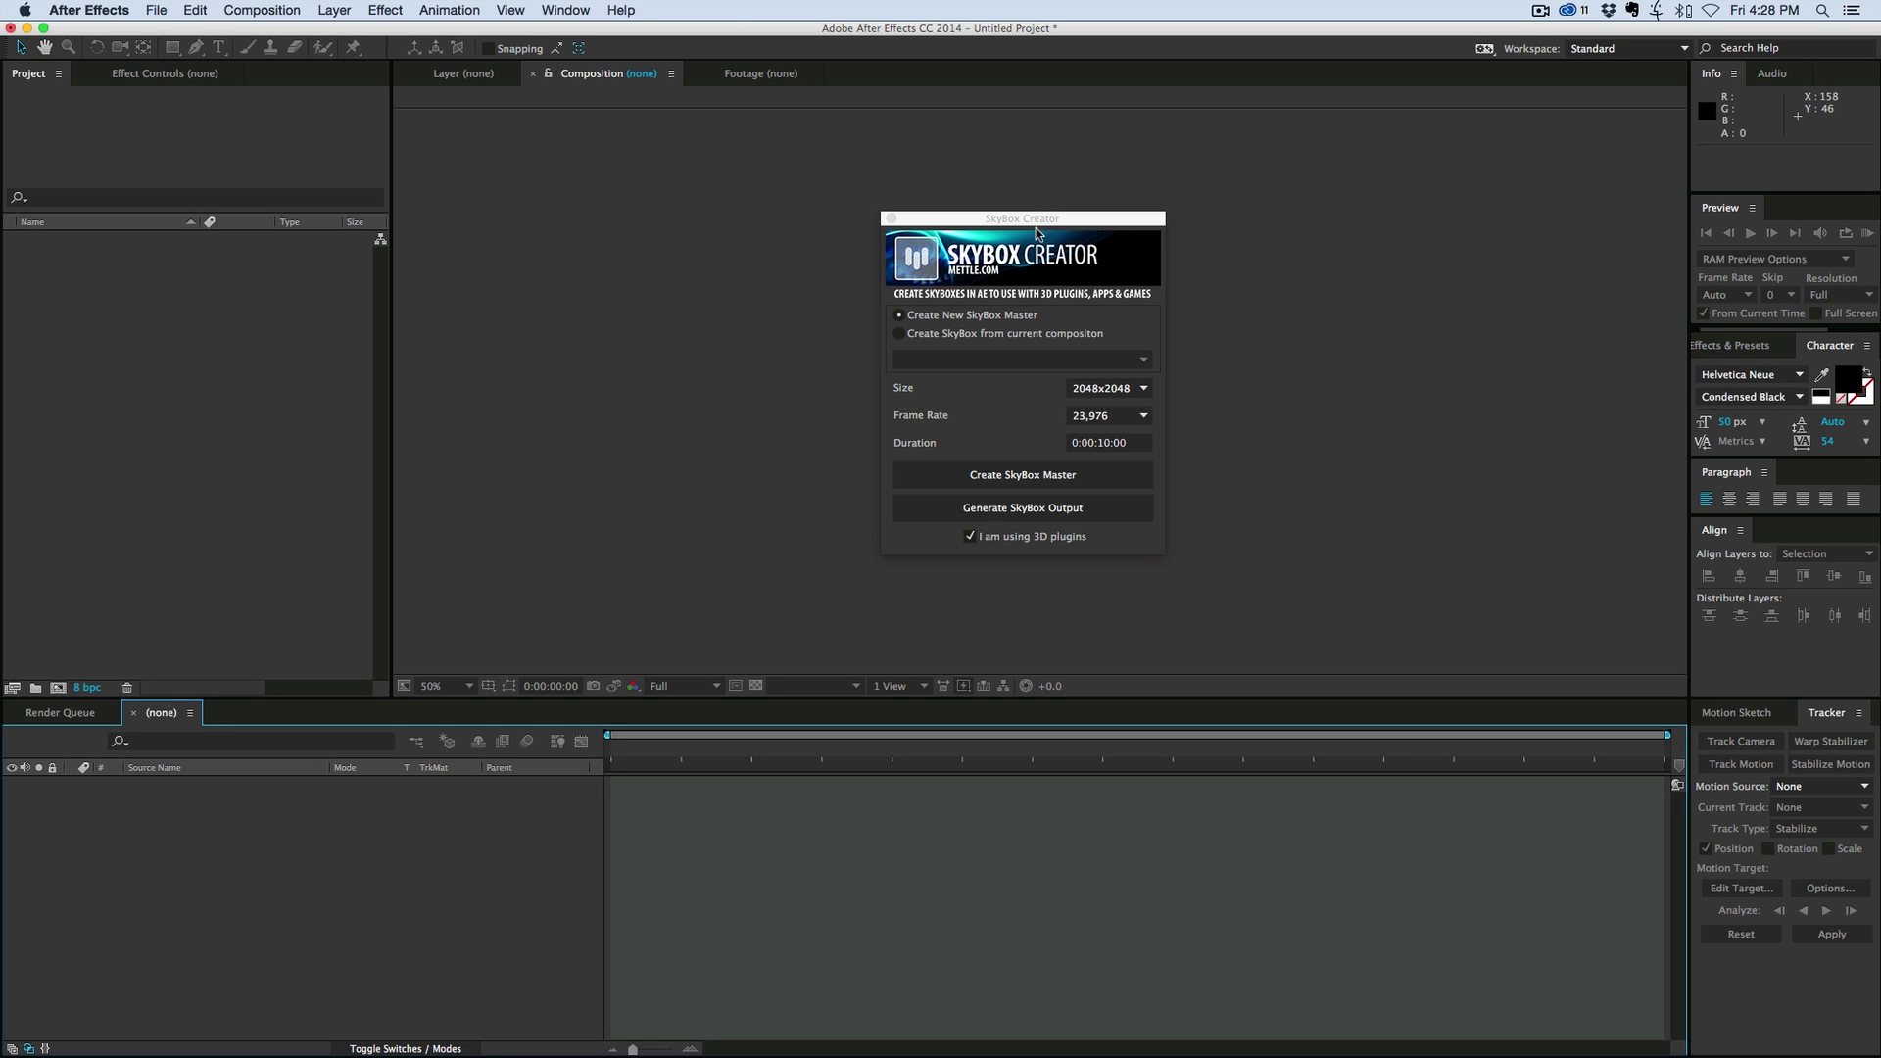
Drag the SkyBox Creator panel to the right side of the Composition panel.
left_click_drag(948, 225, 1302, 206)
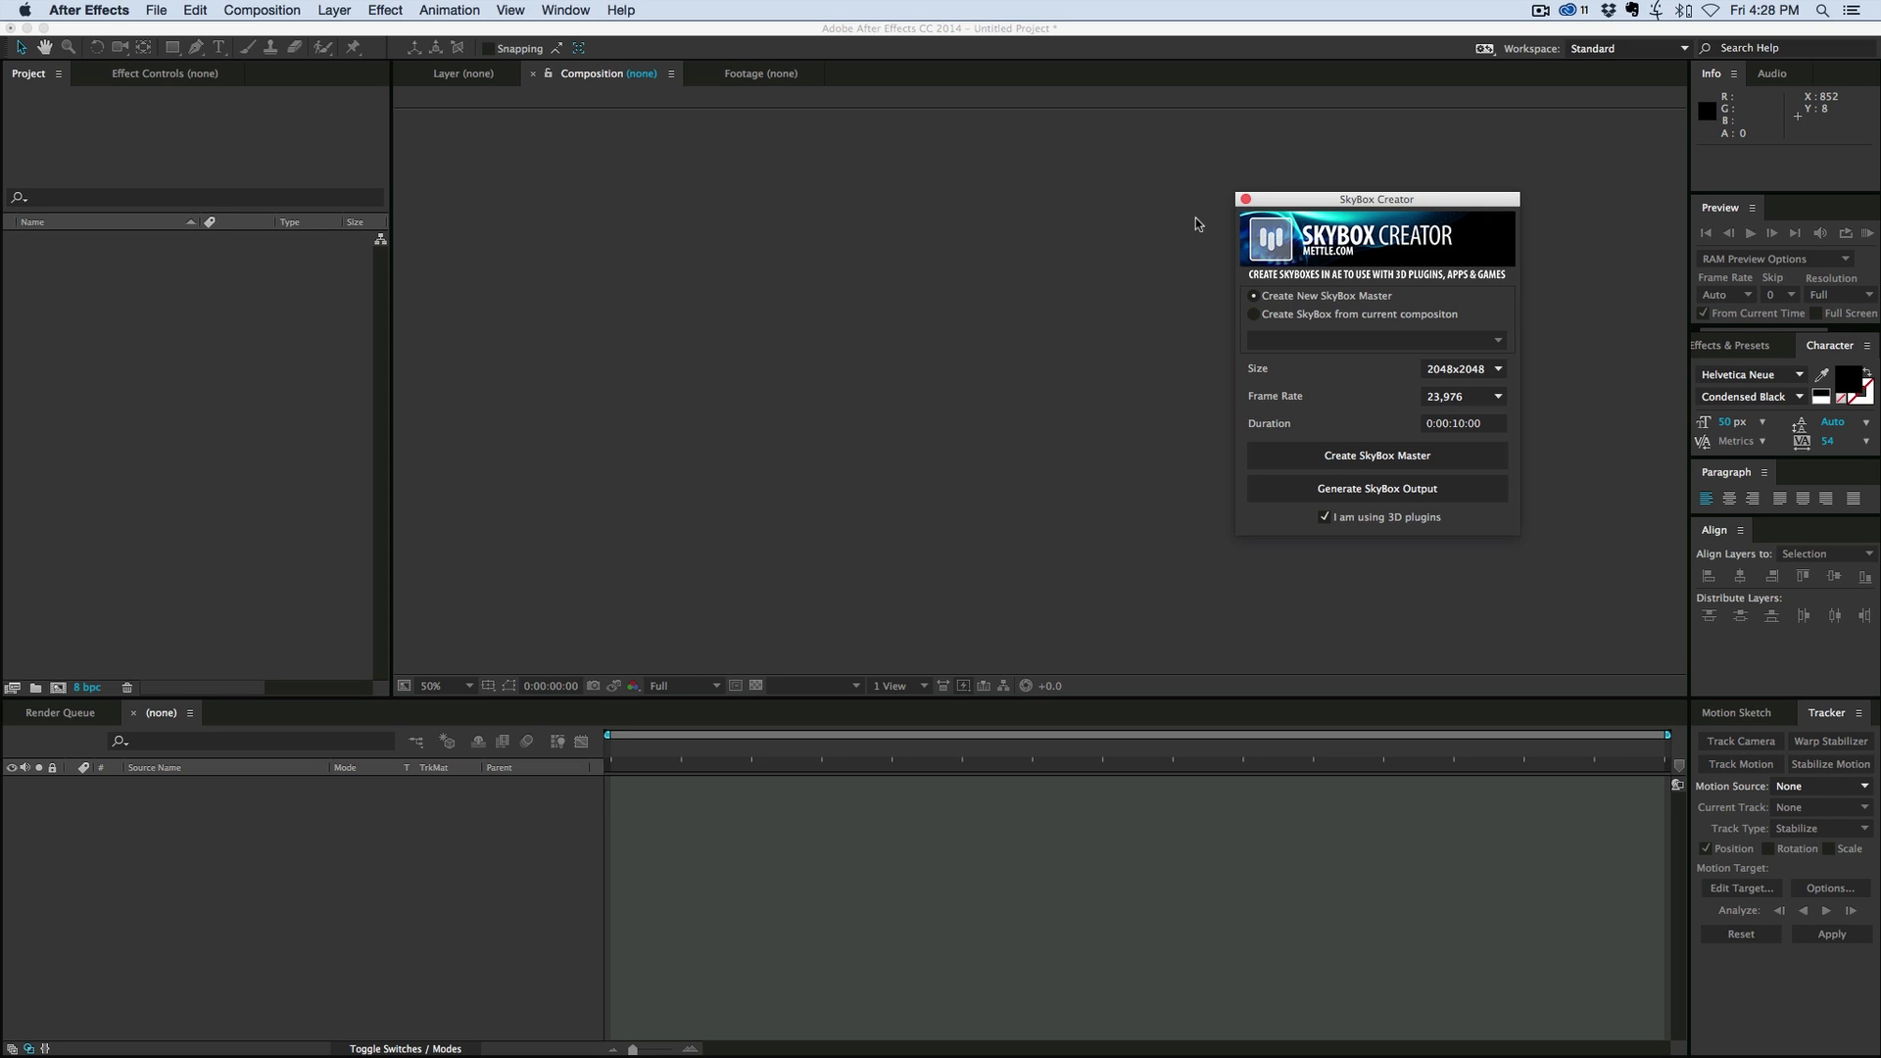
left_click_drag(1386, 199, 1344, 196)
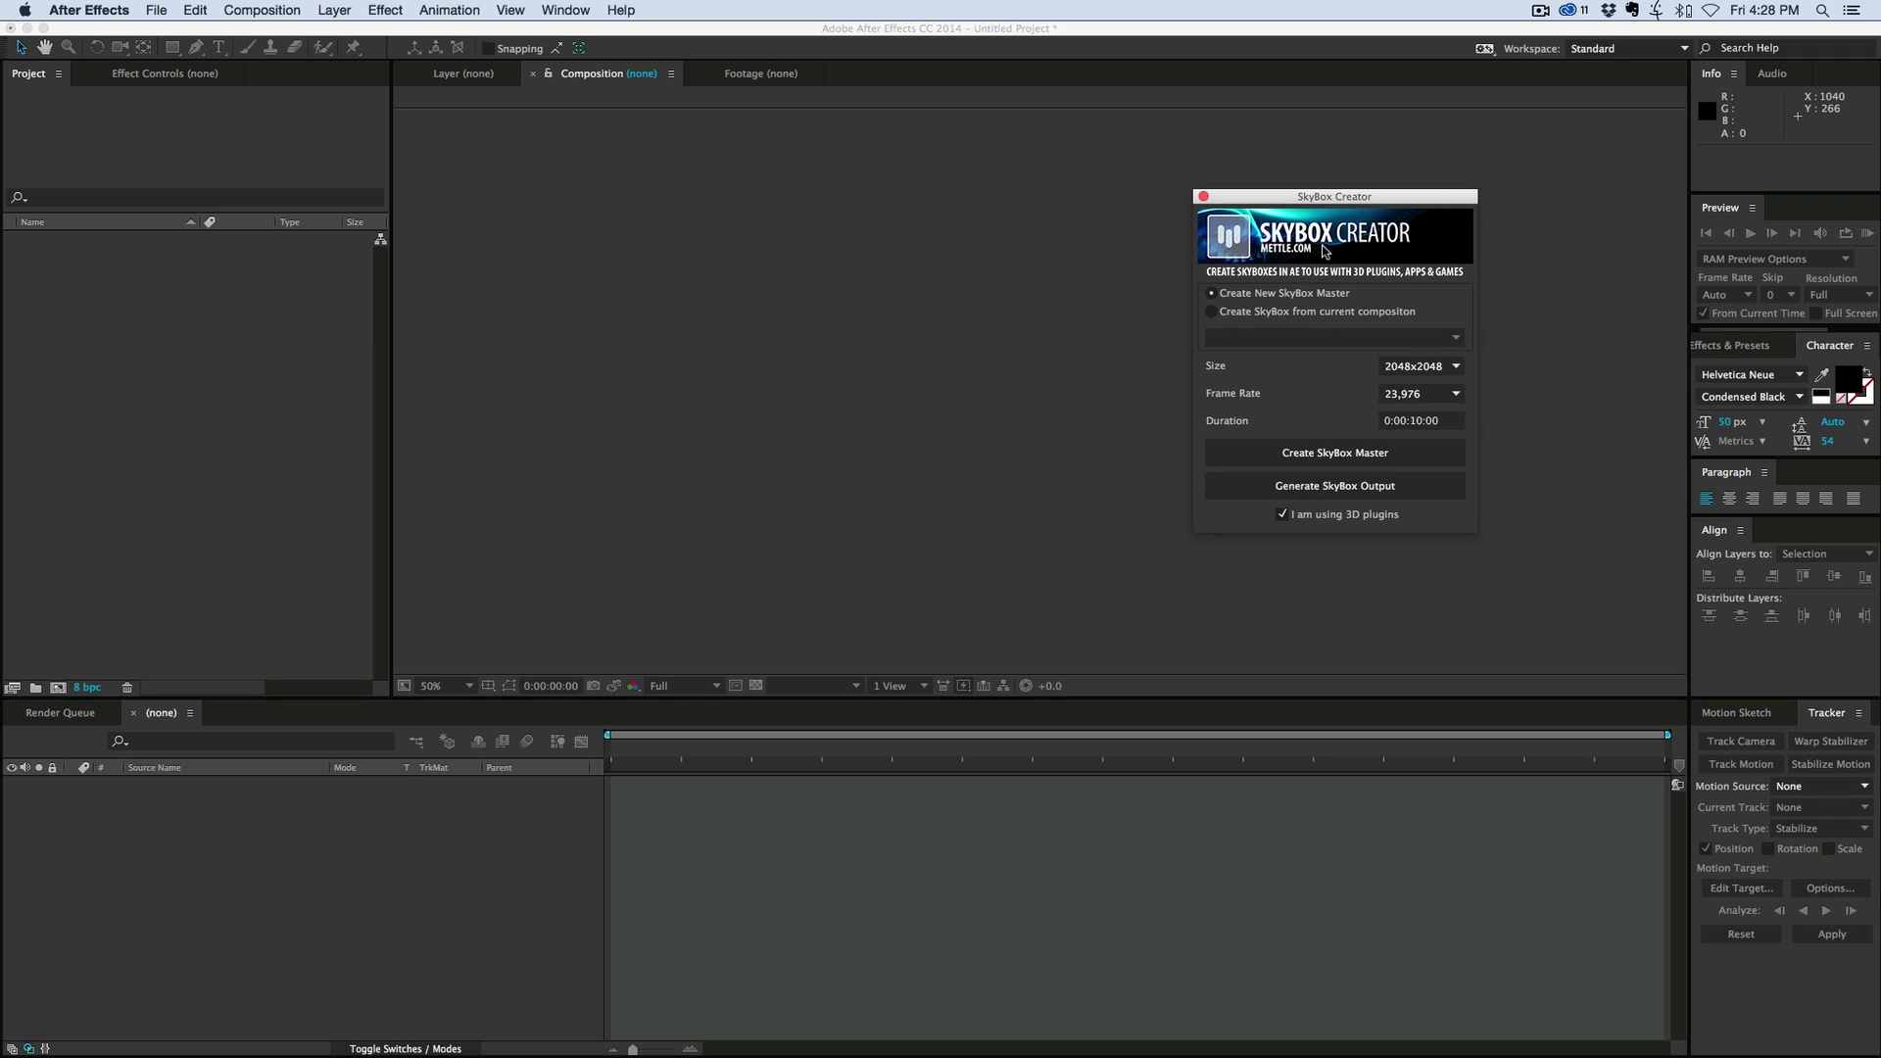
Change the SkyBox Creator size from 2048x2048 to 1024x1024.
left_click(1305, 459)
left_click(1457, 367)
left_click(1402, 380)
left_click(1391, 368)
left_click(1413, 385)
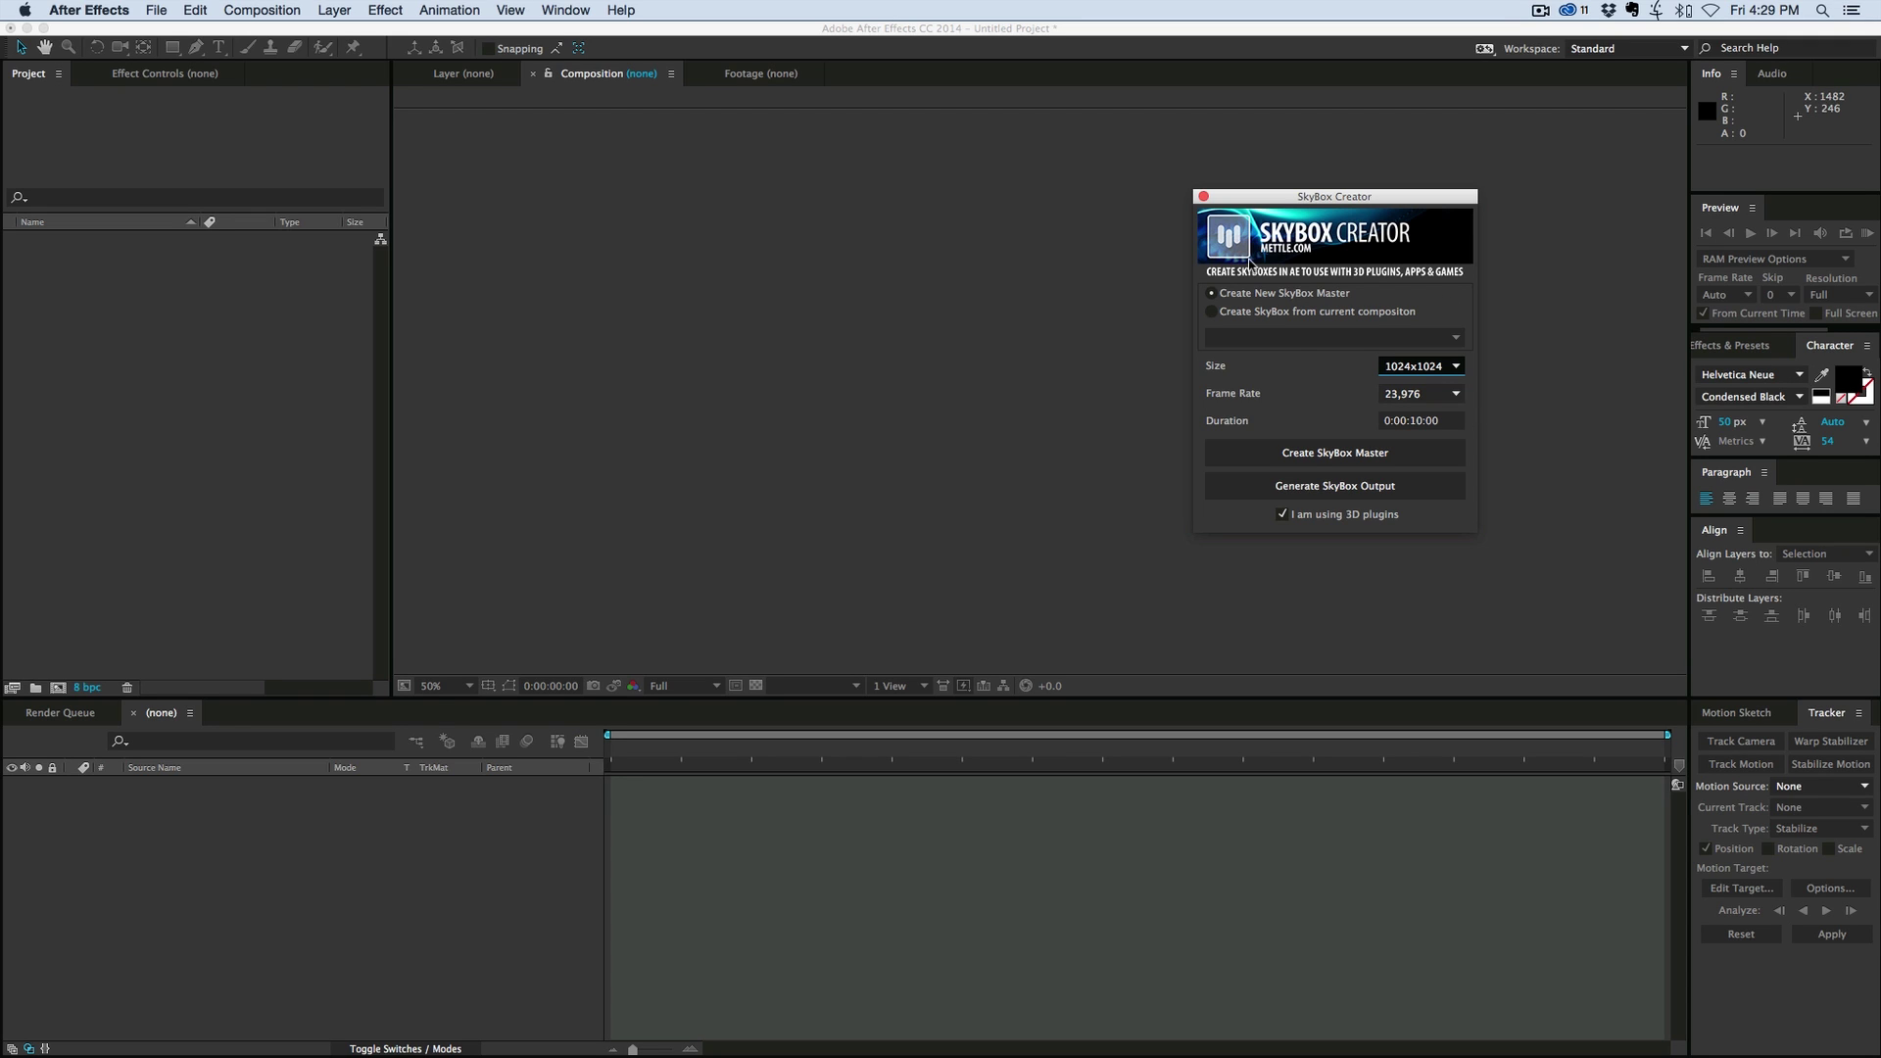
left_click(1328, 456)
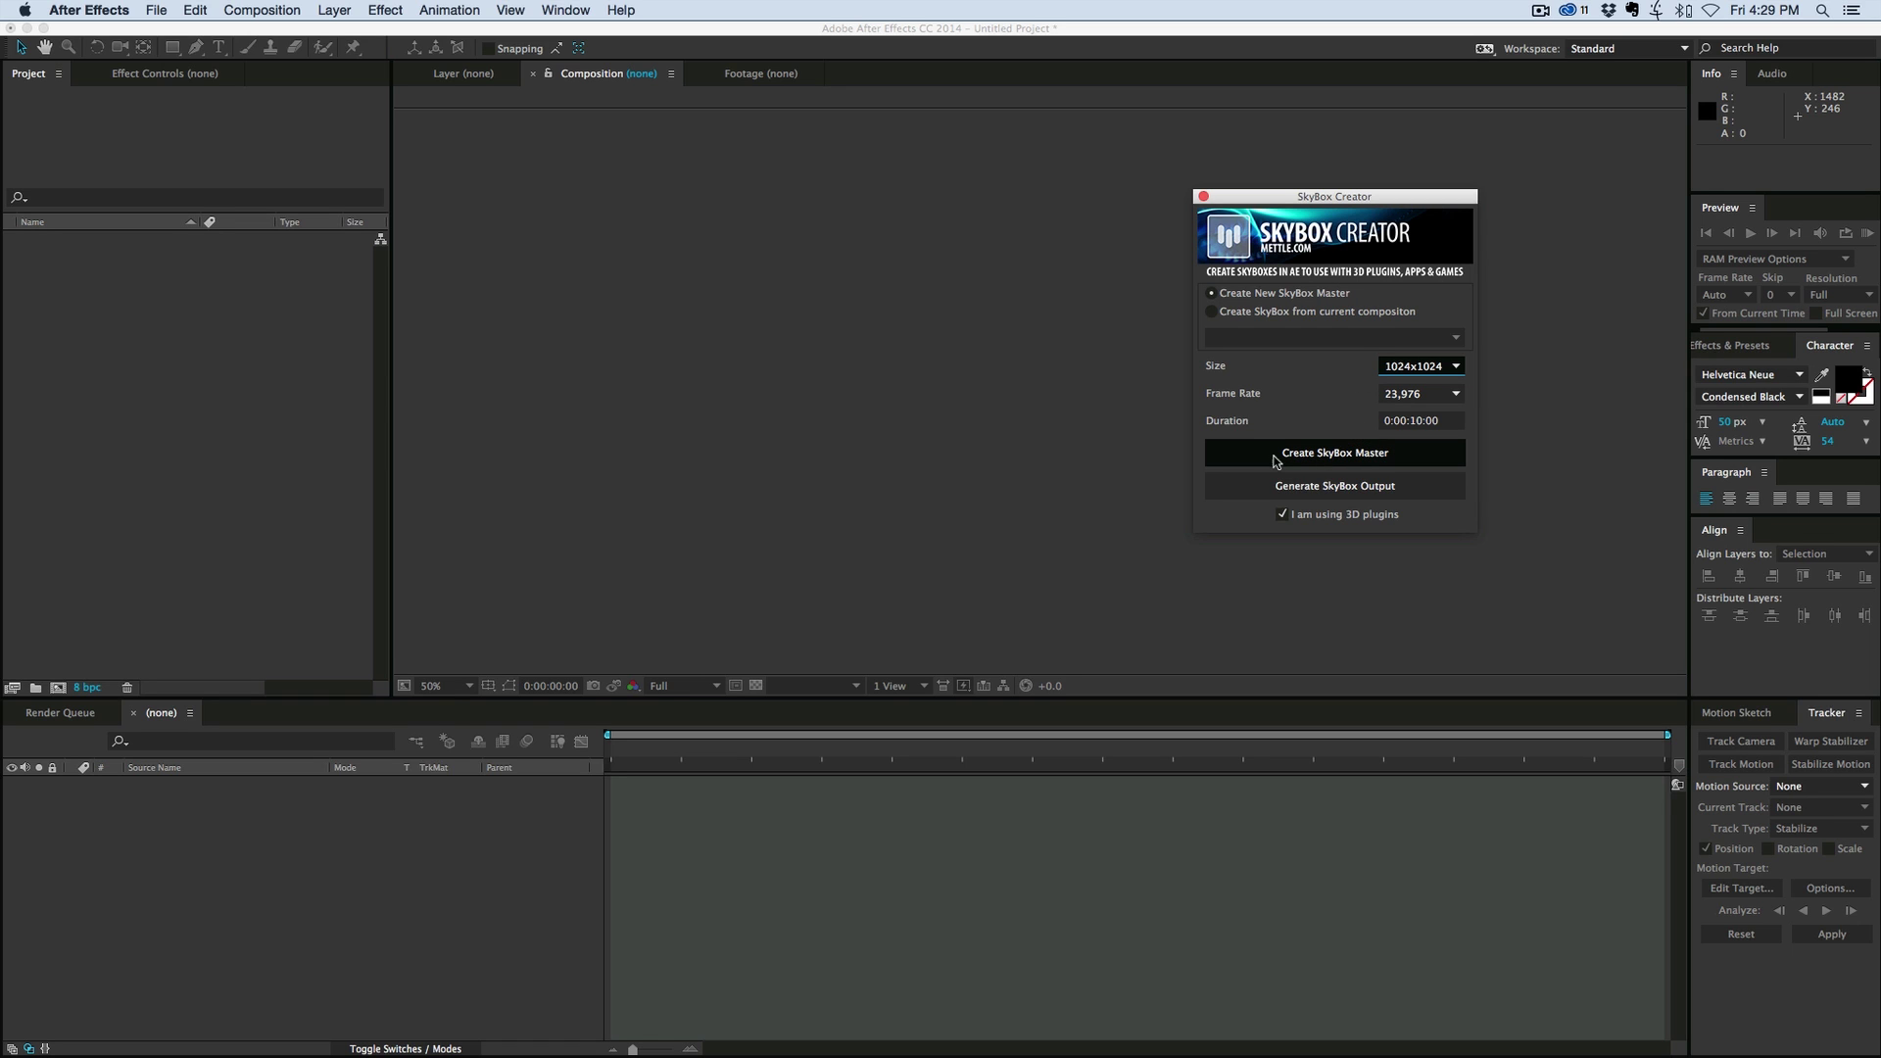
Create the 1024x1024 SkyBox Master composition with its camera.
left_click(1370, 456)
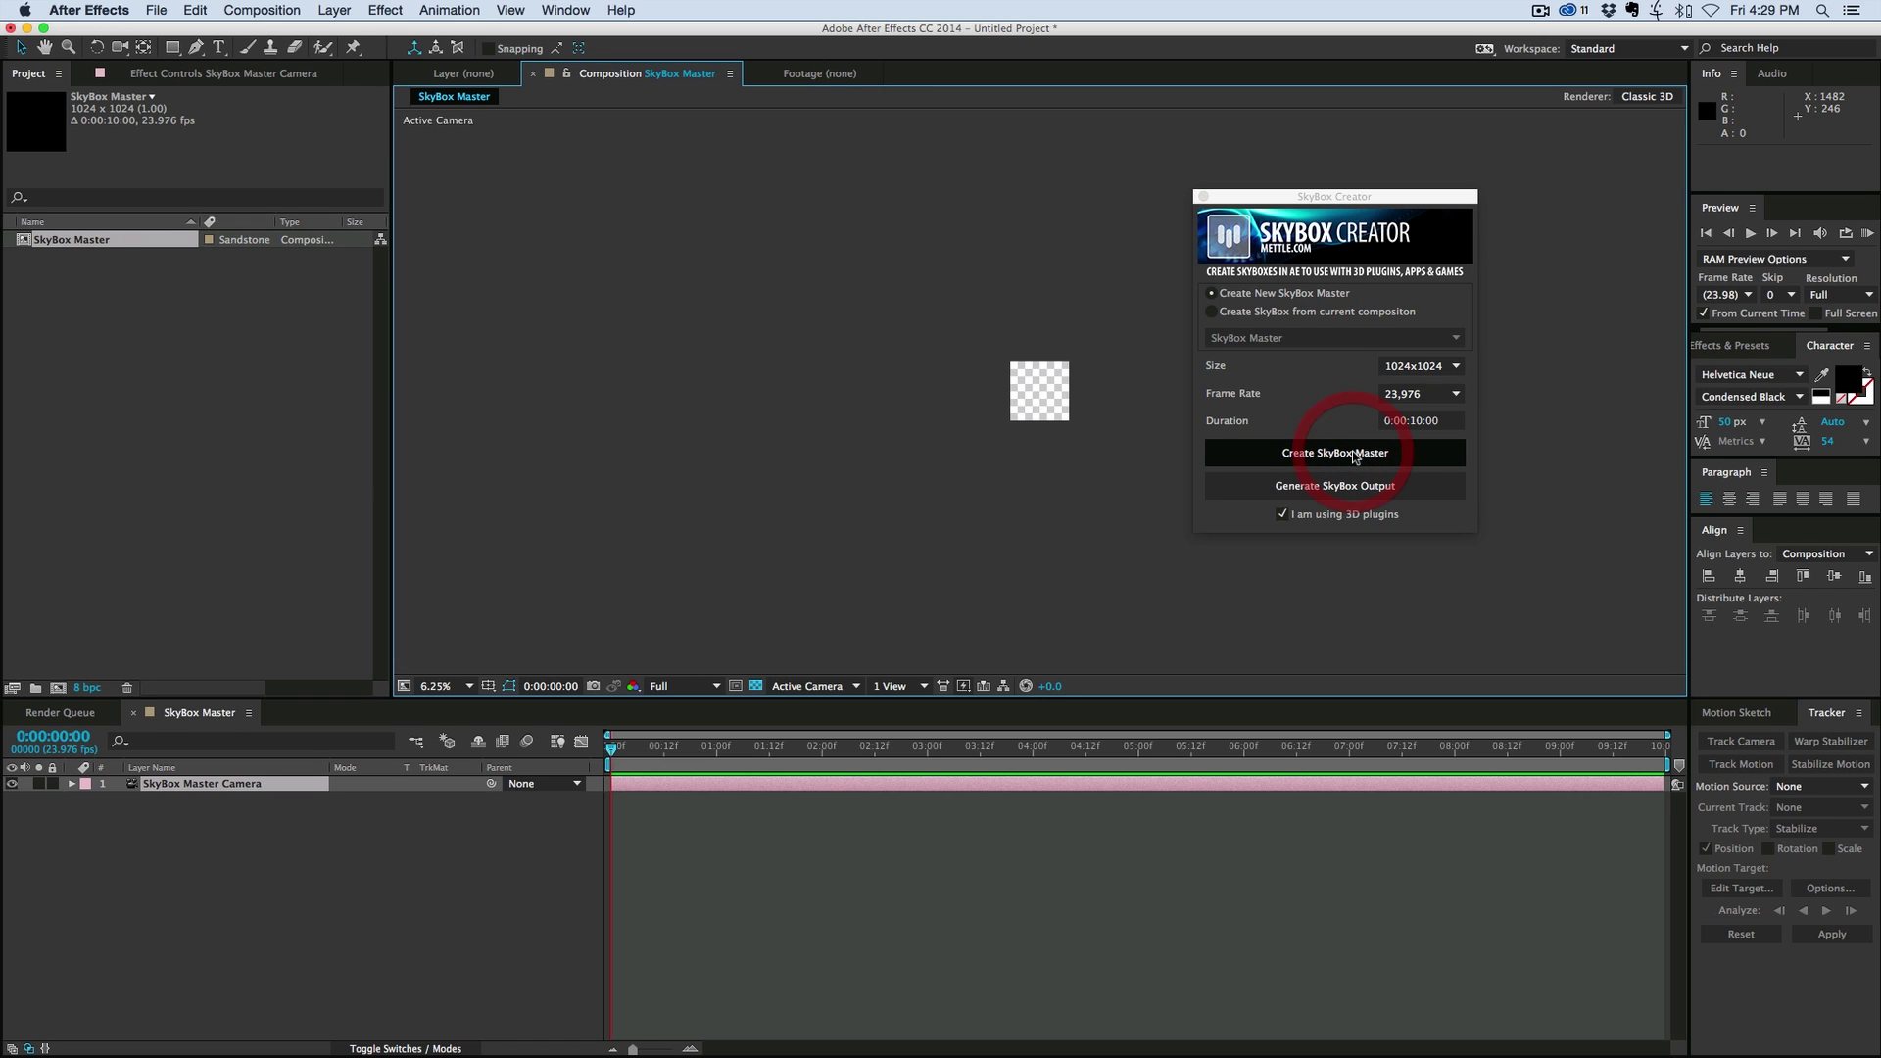
left_click_drag(1266, 196, 1666, 212)
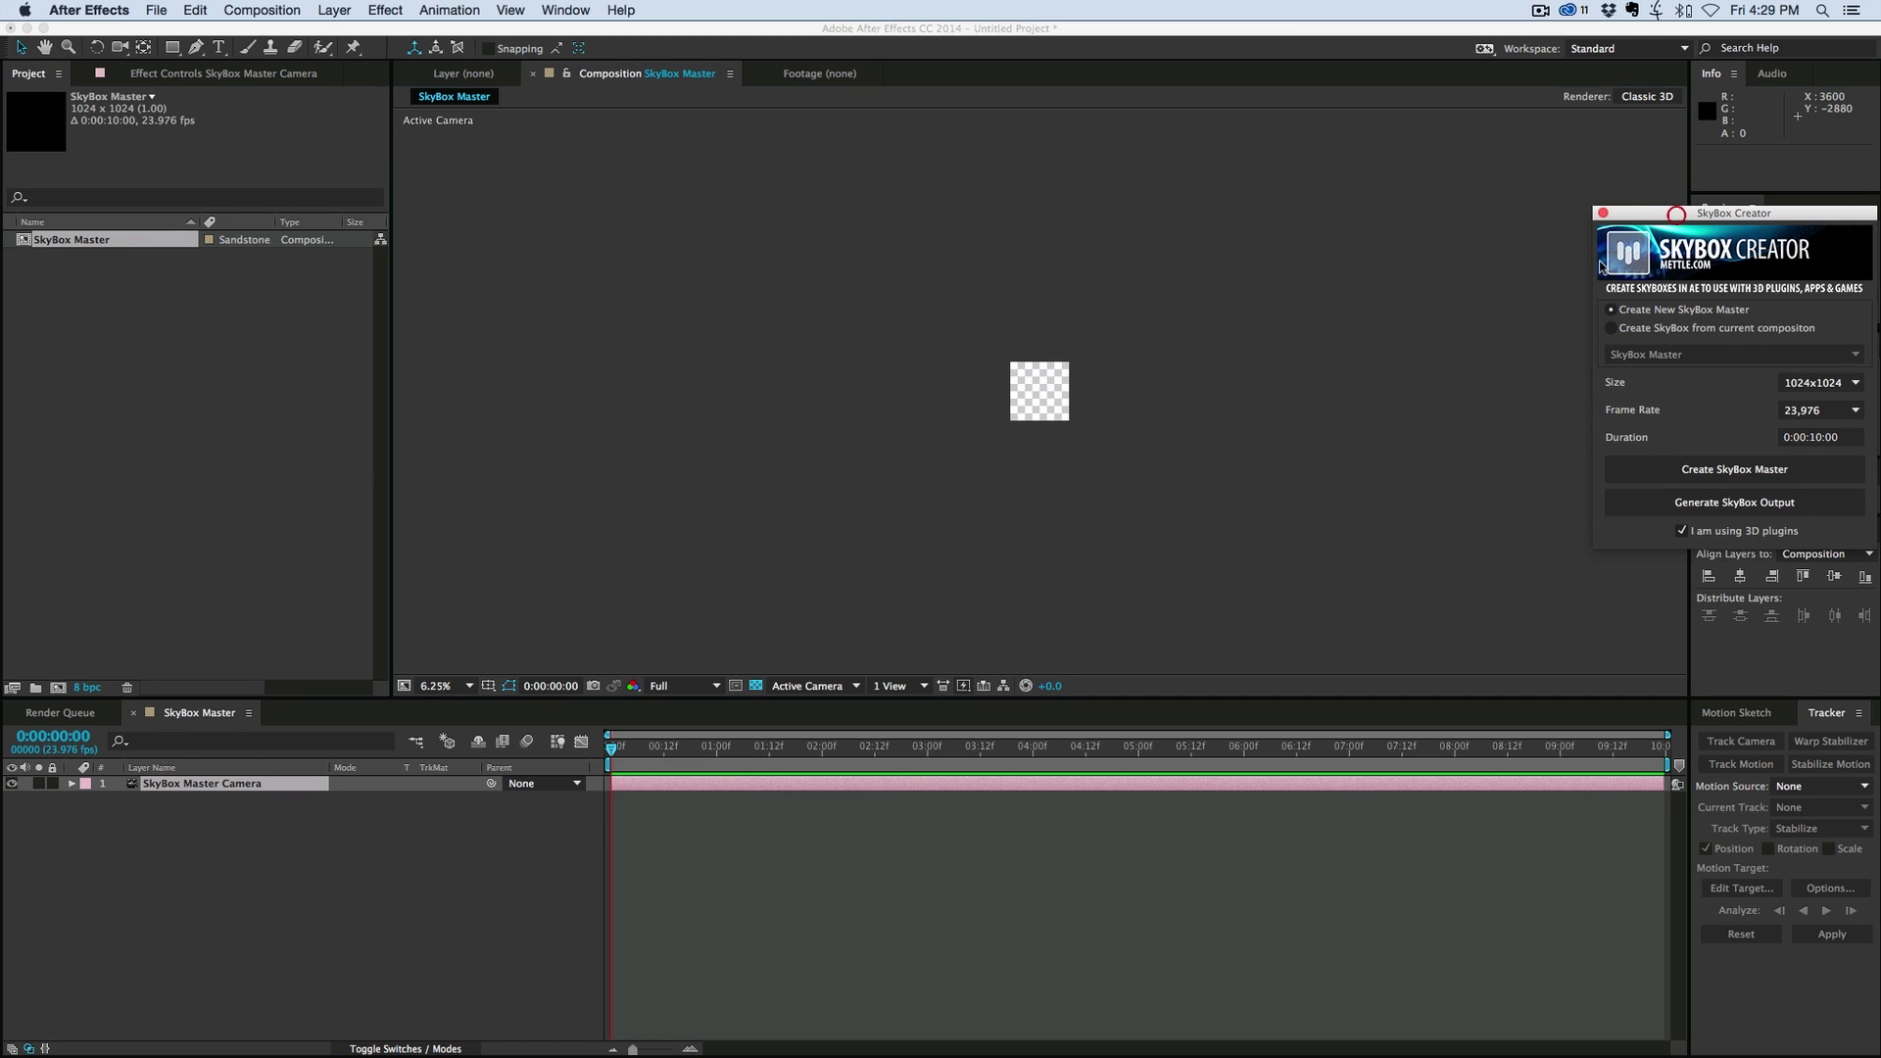
scroll(1145, 415, "up", 8)
scroll(1145, 415, "down", 2)
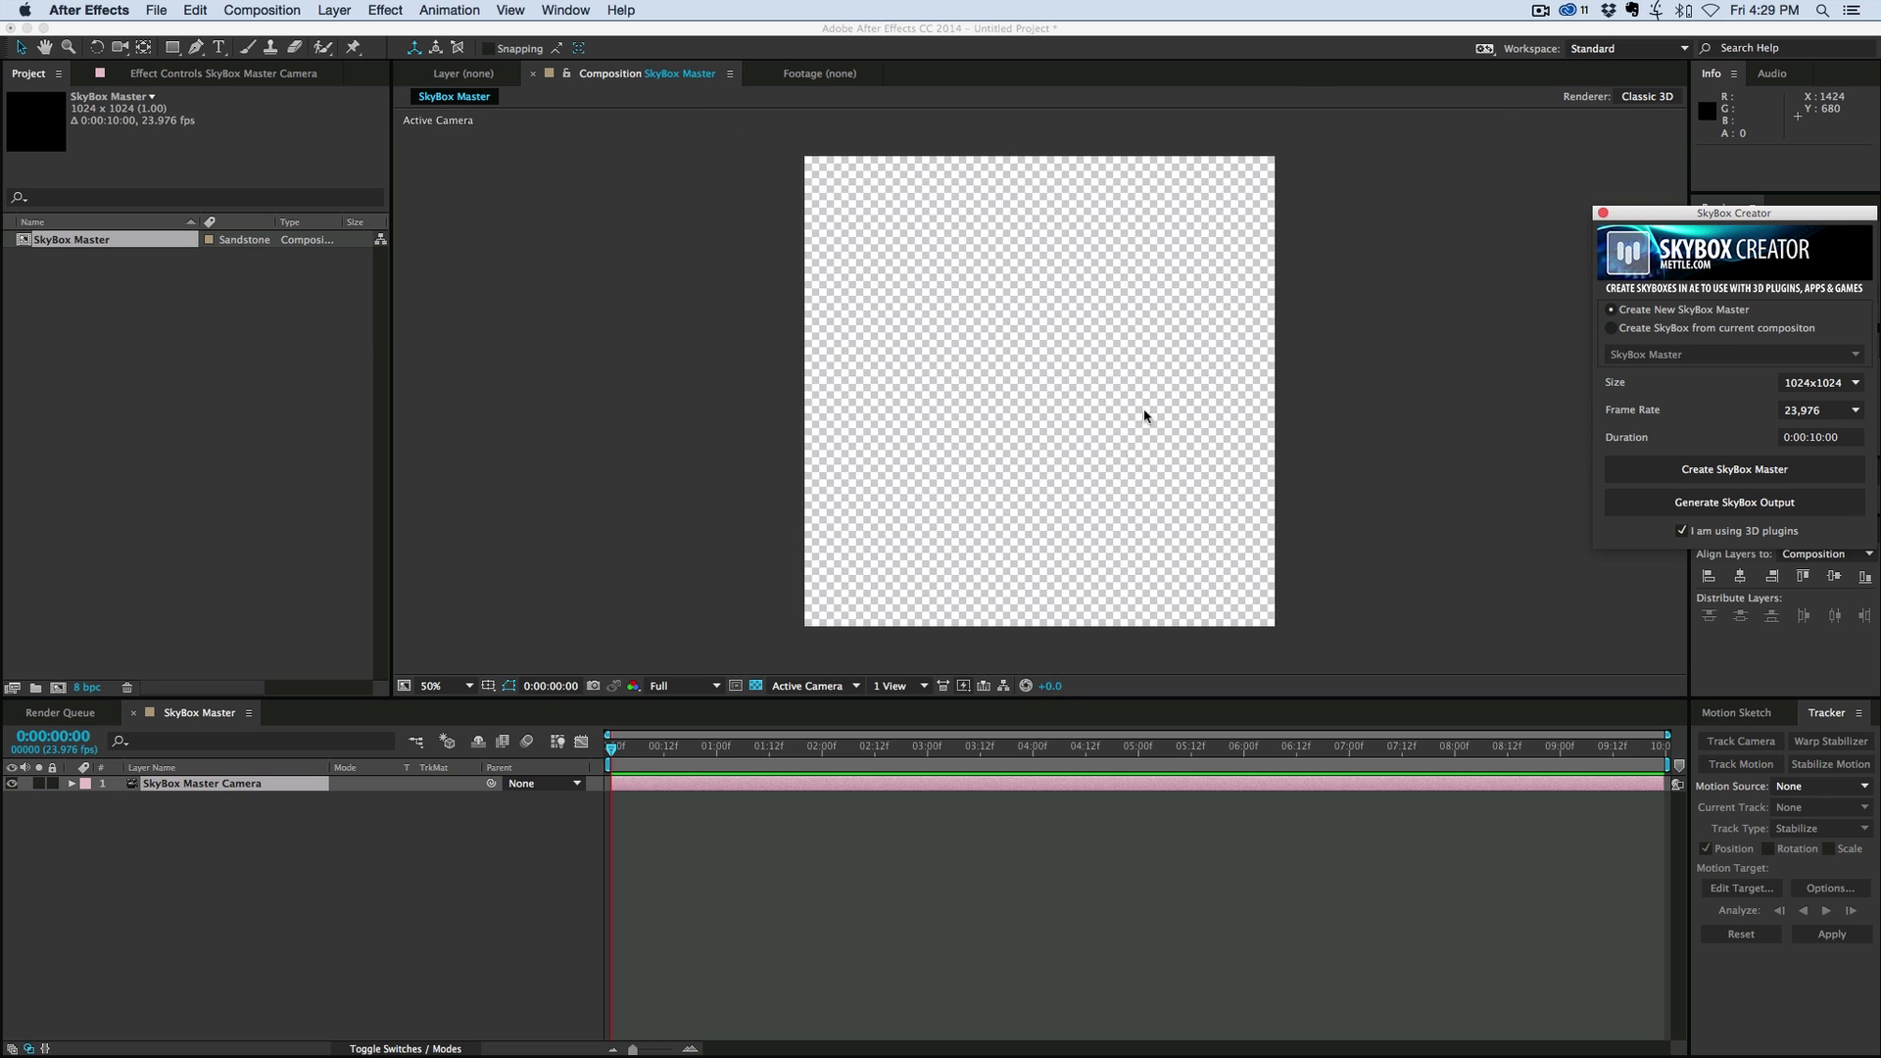
Add a new solid layer named E3D to the SkyBox Master timeline.
left_click(771, 825)
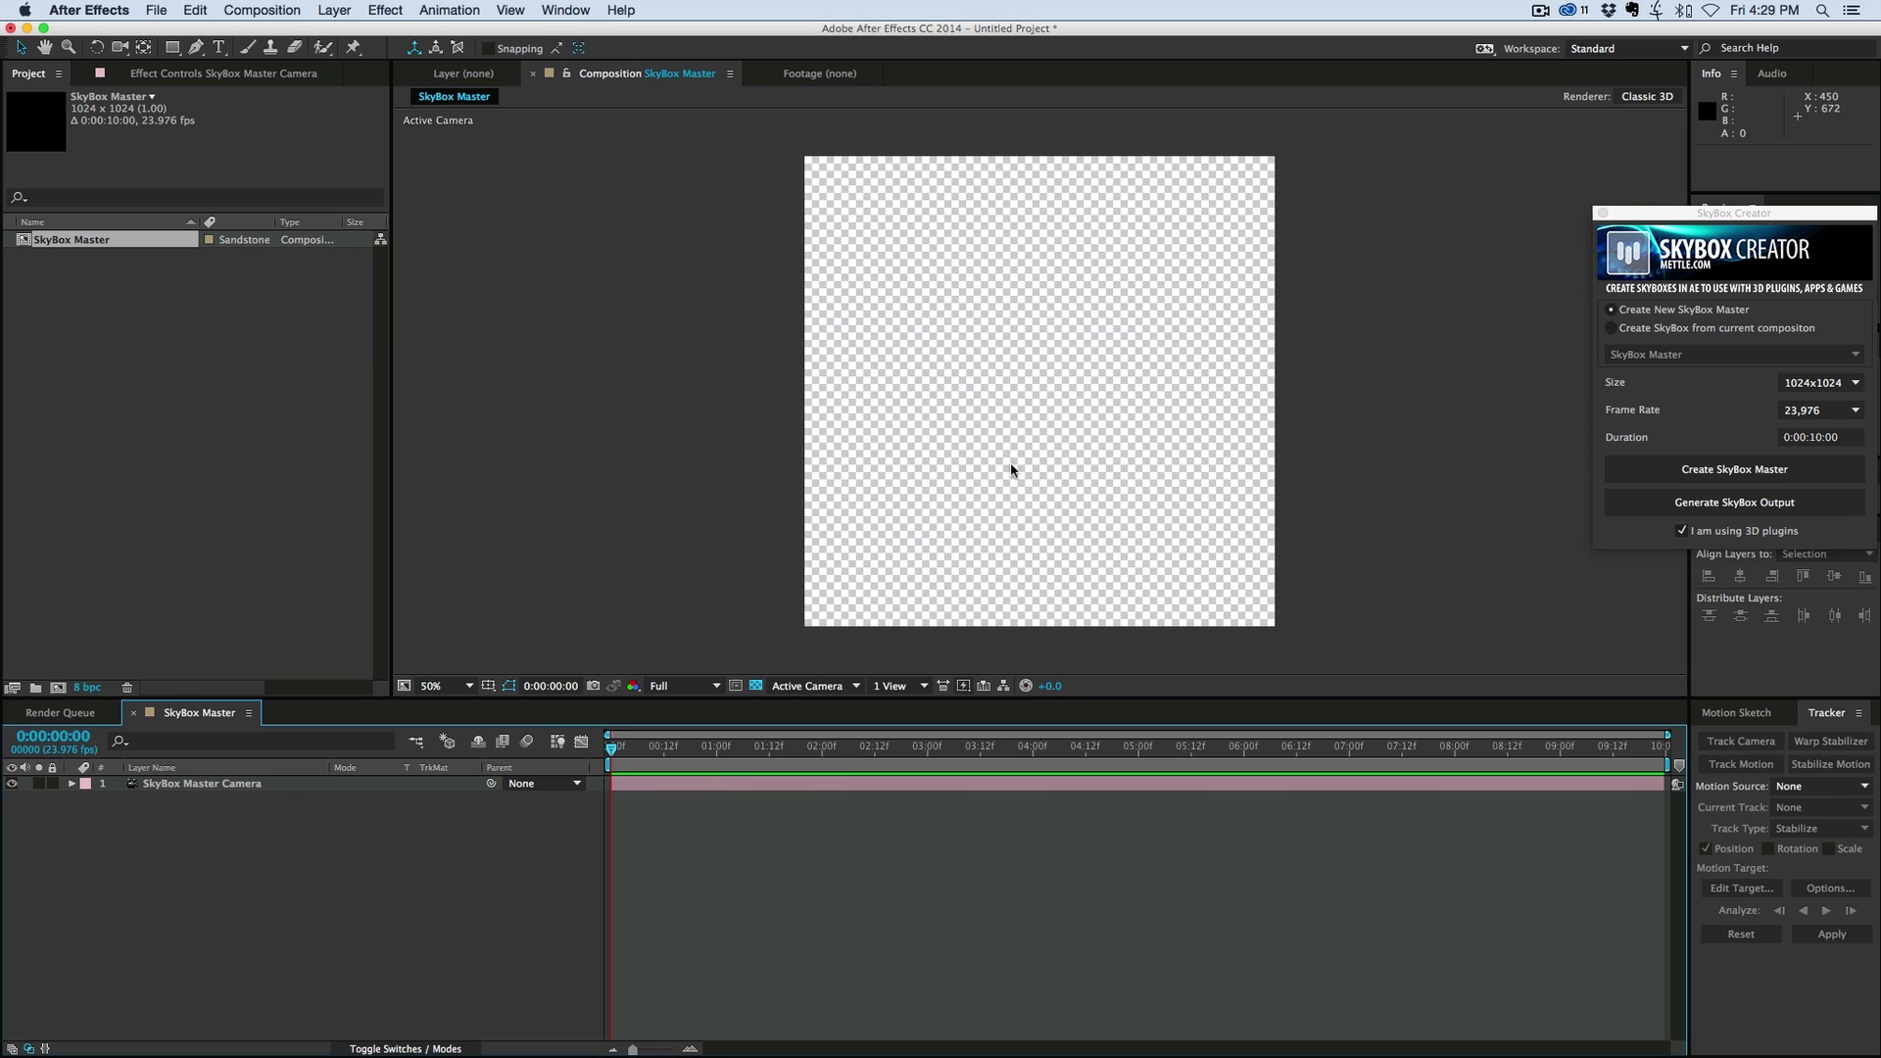
key("ctrl+y")
type("E3D")
key("Return")
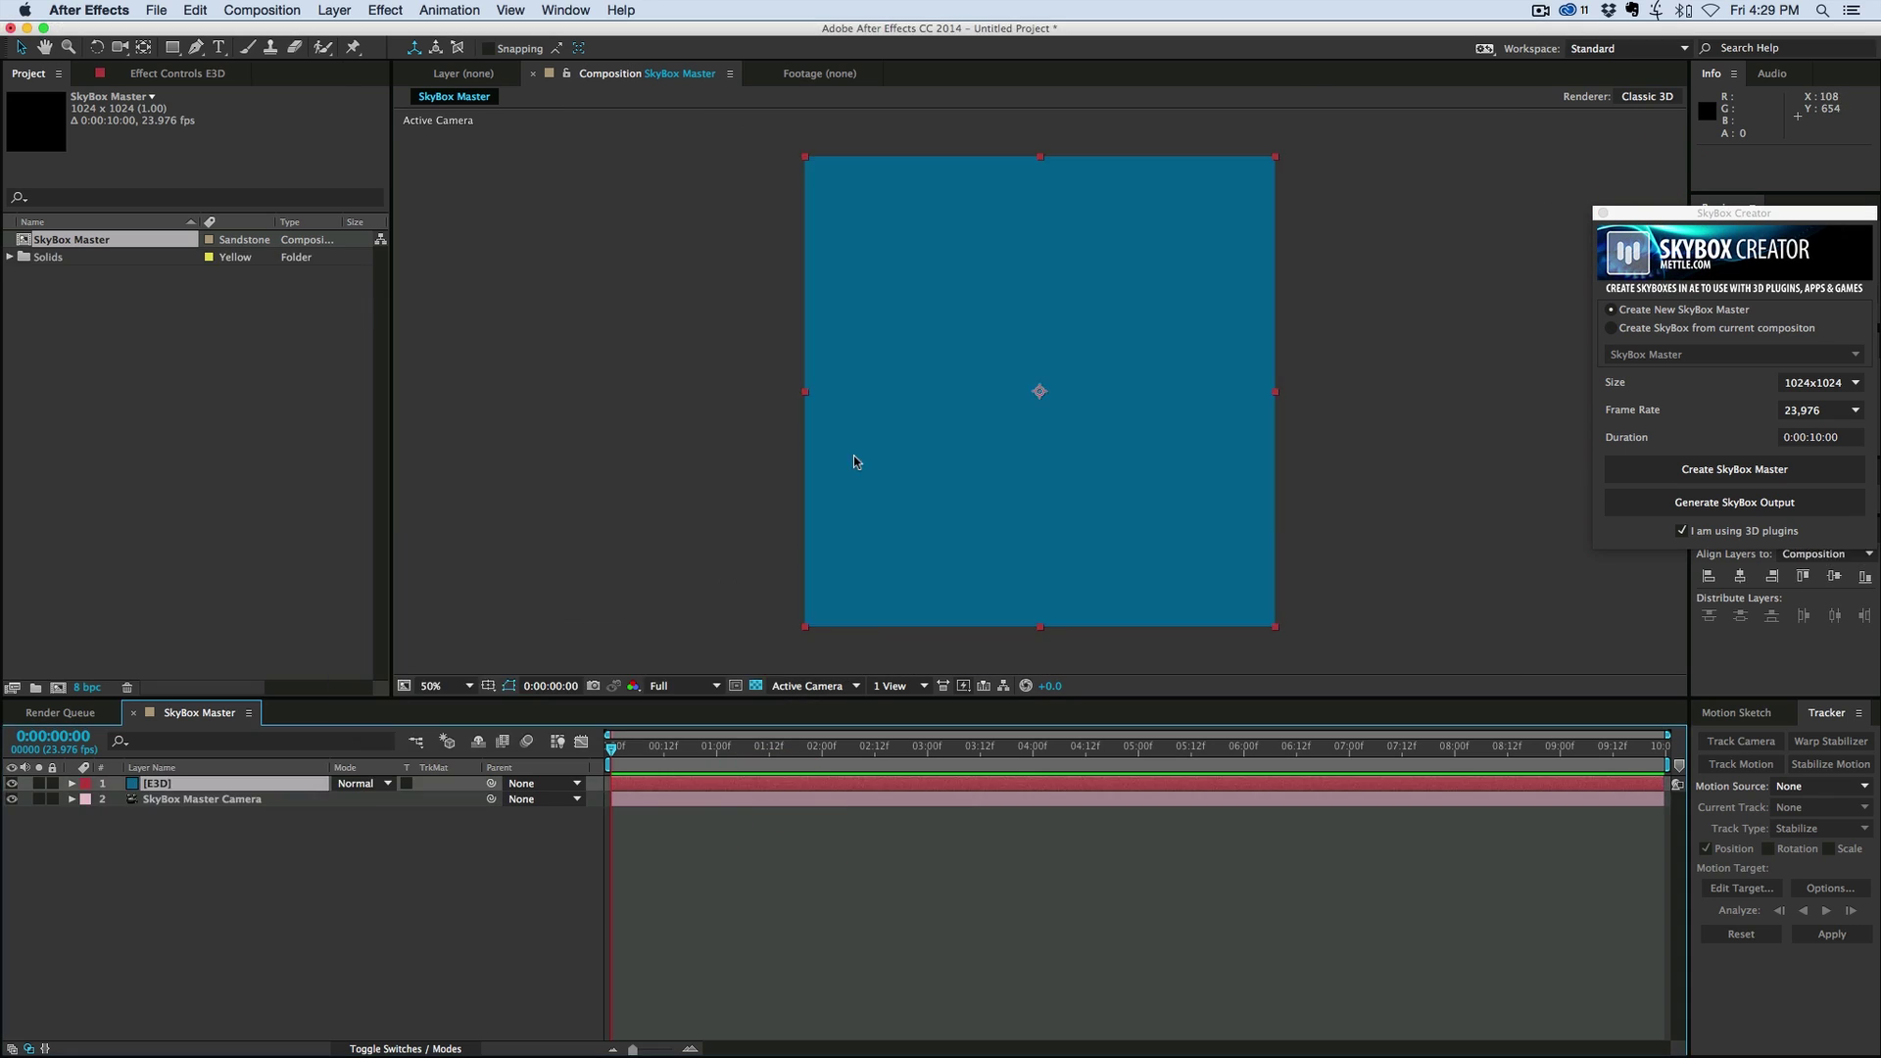
Apply the Element effect to the E3D solid and open its Scene Setup.
left_click(386, 10)
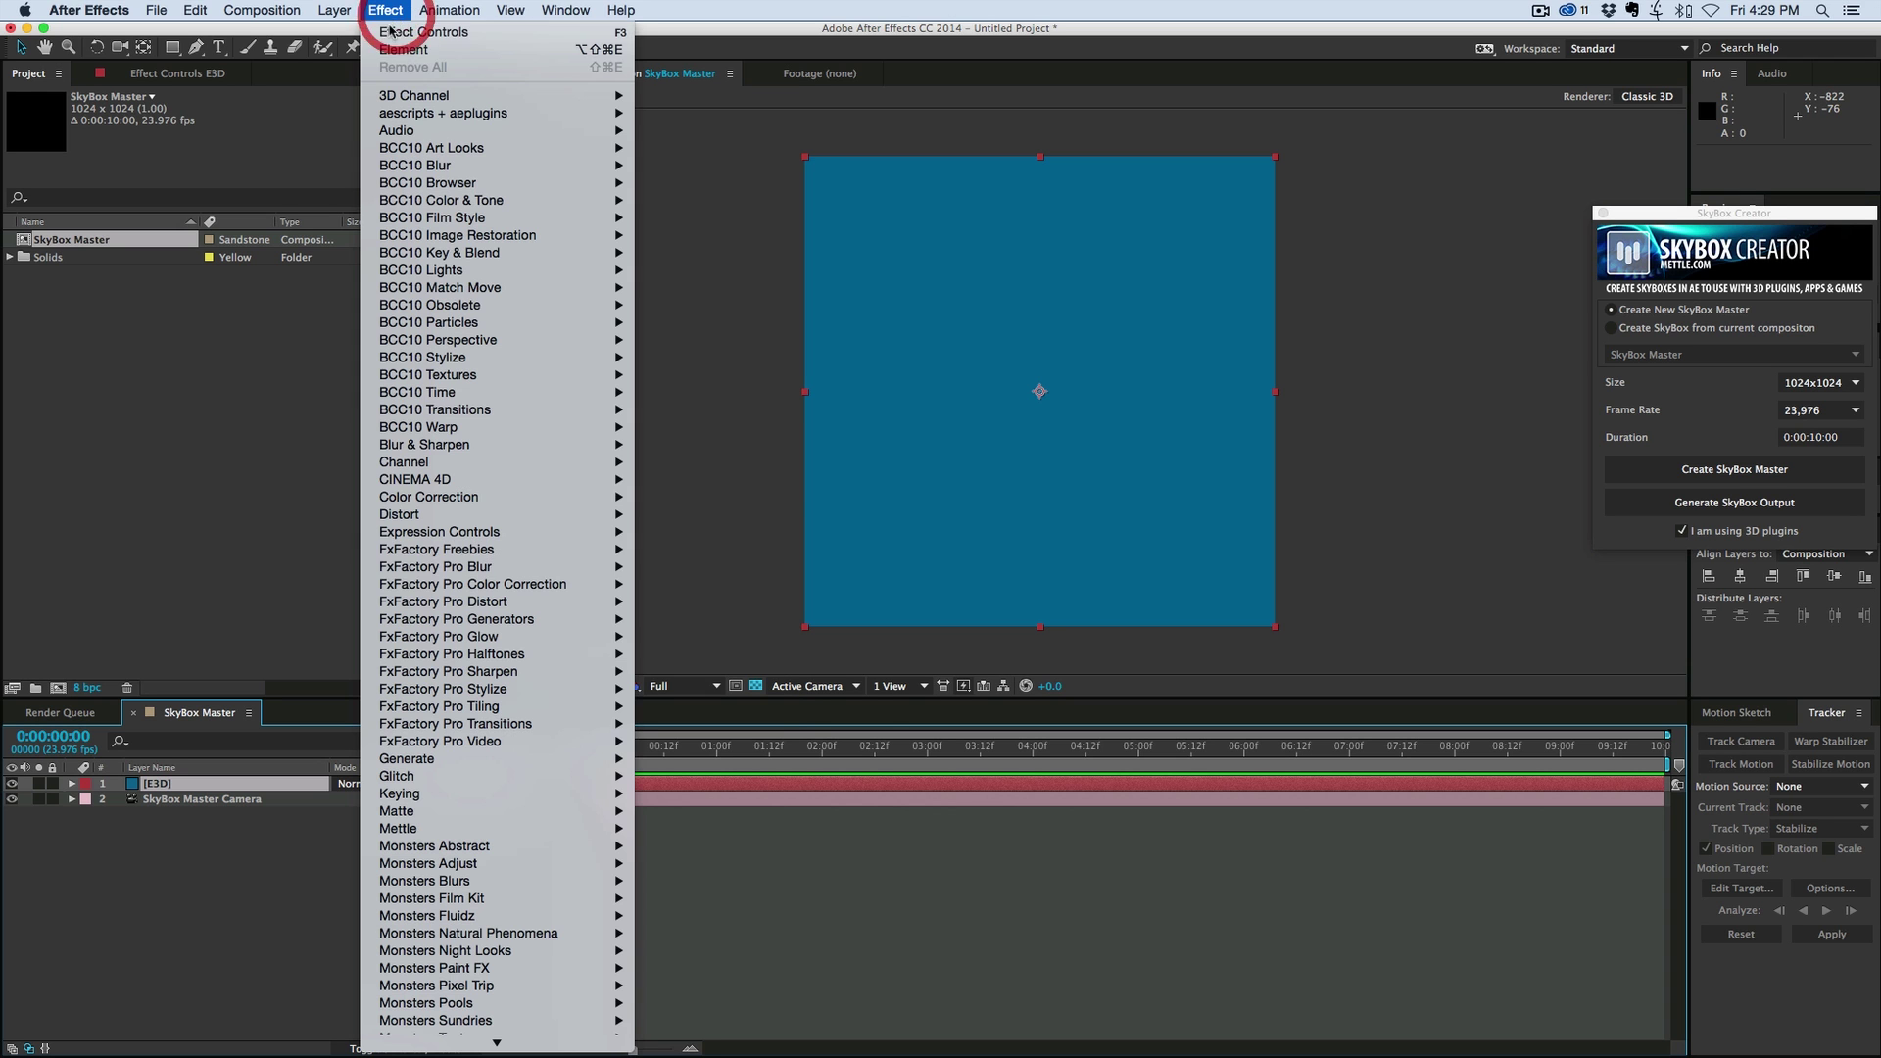
left_click(434, 53)
left_click(106, 150)
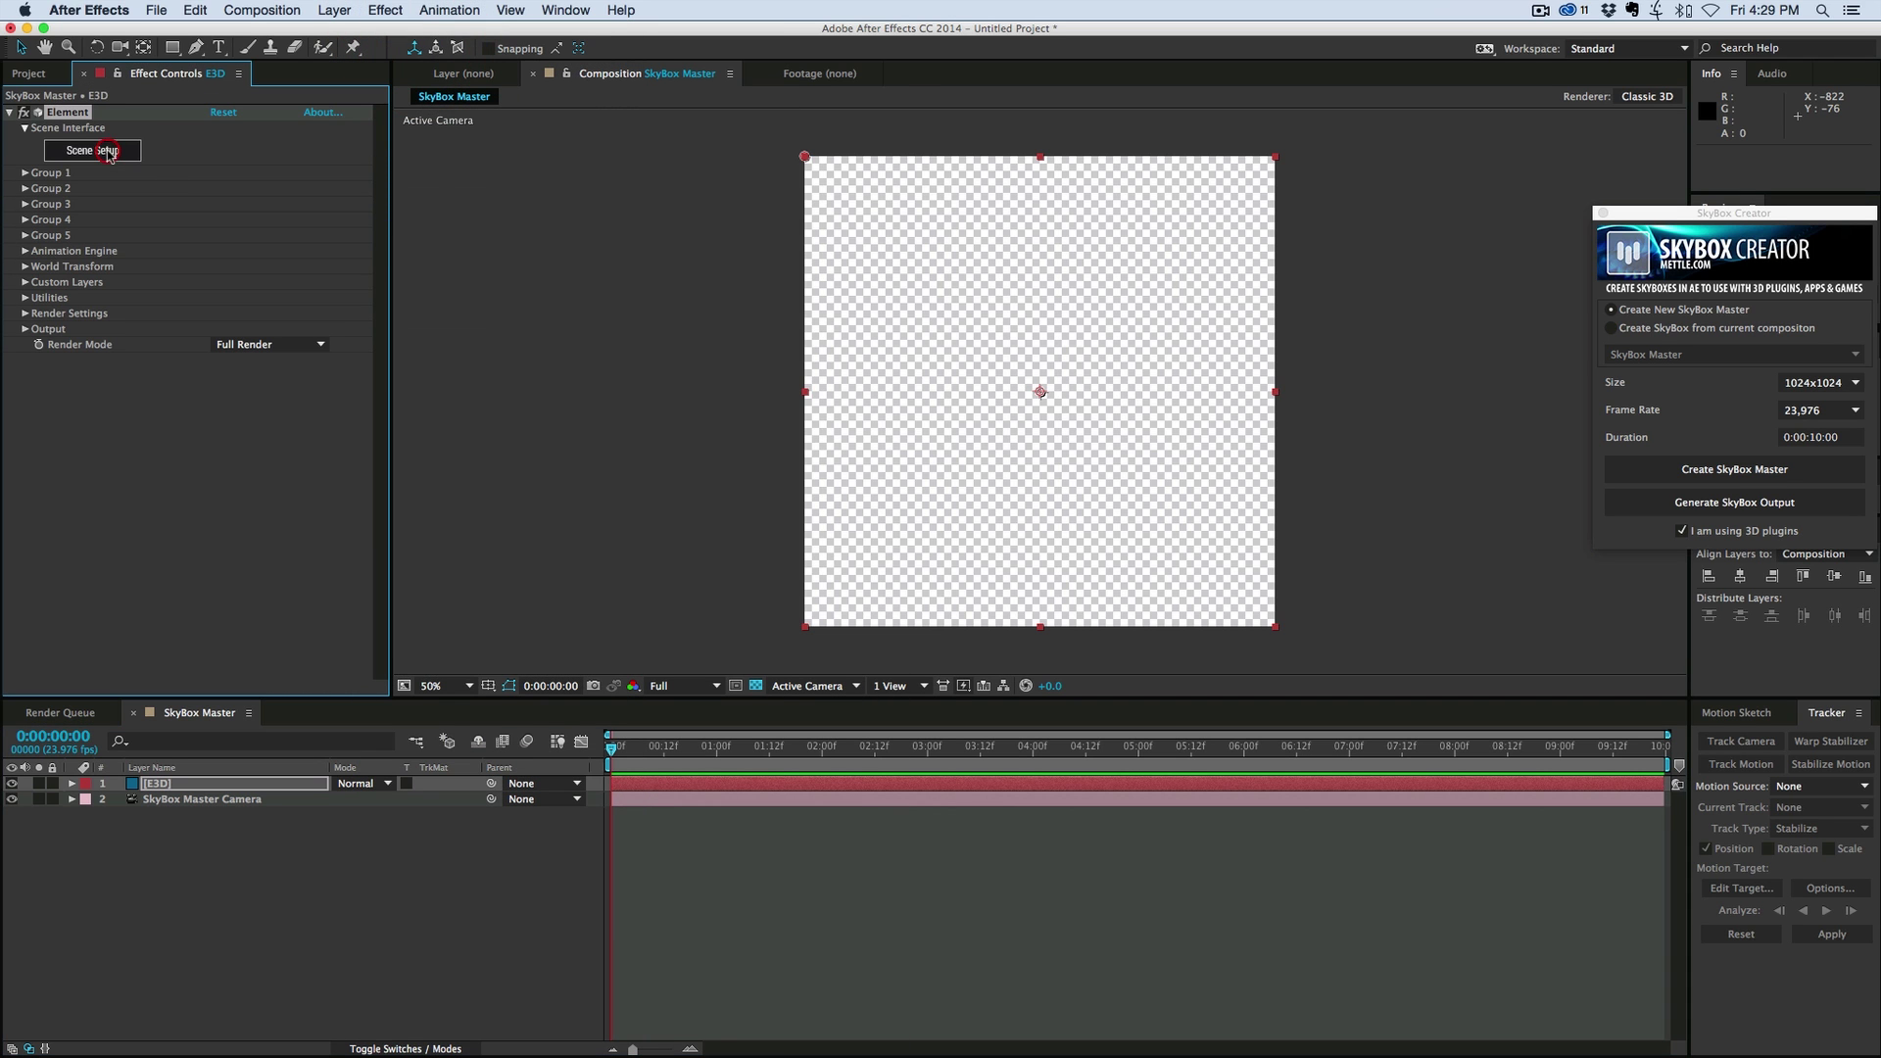
Add a torus with Ring Radius 2 at 0.92 and Ring Segments at 82.
left_click(718, 113)
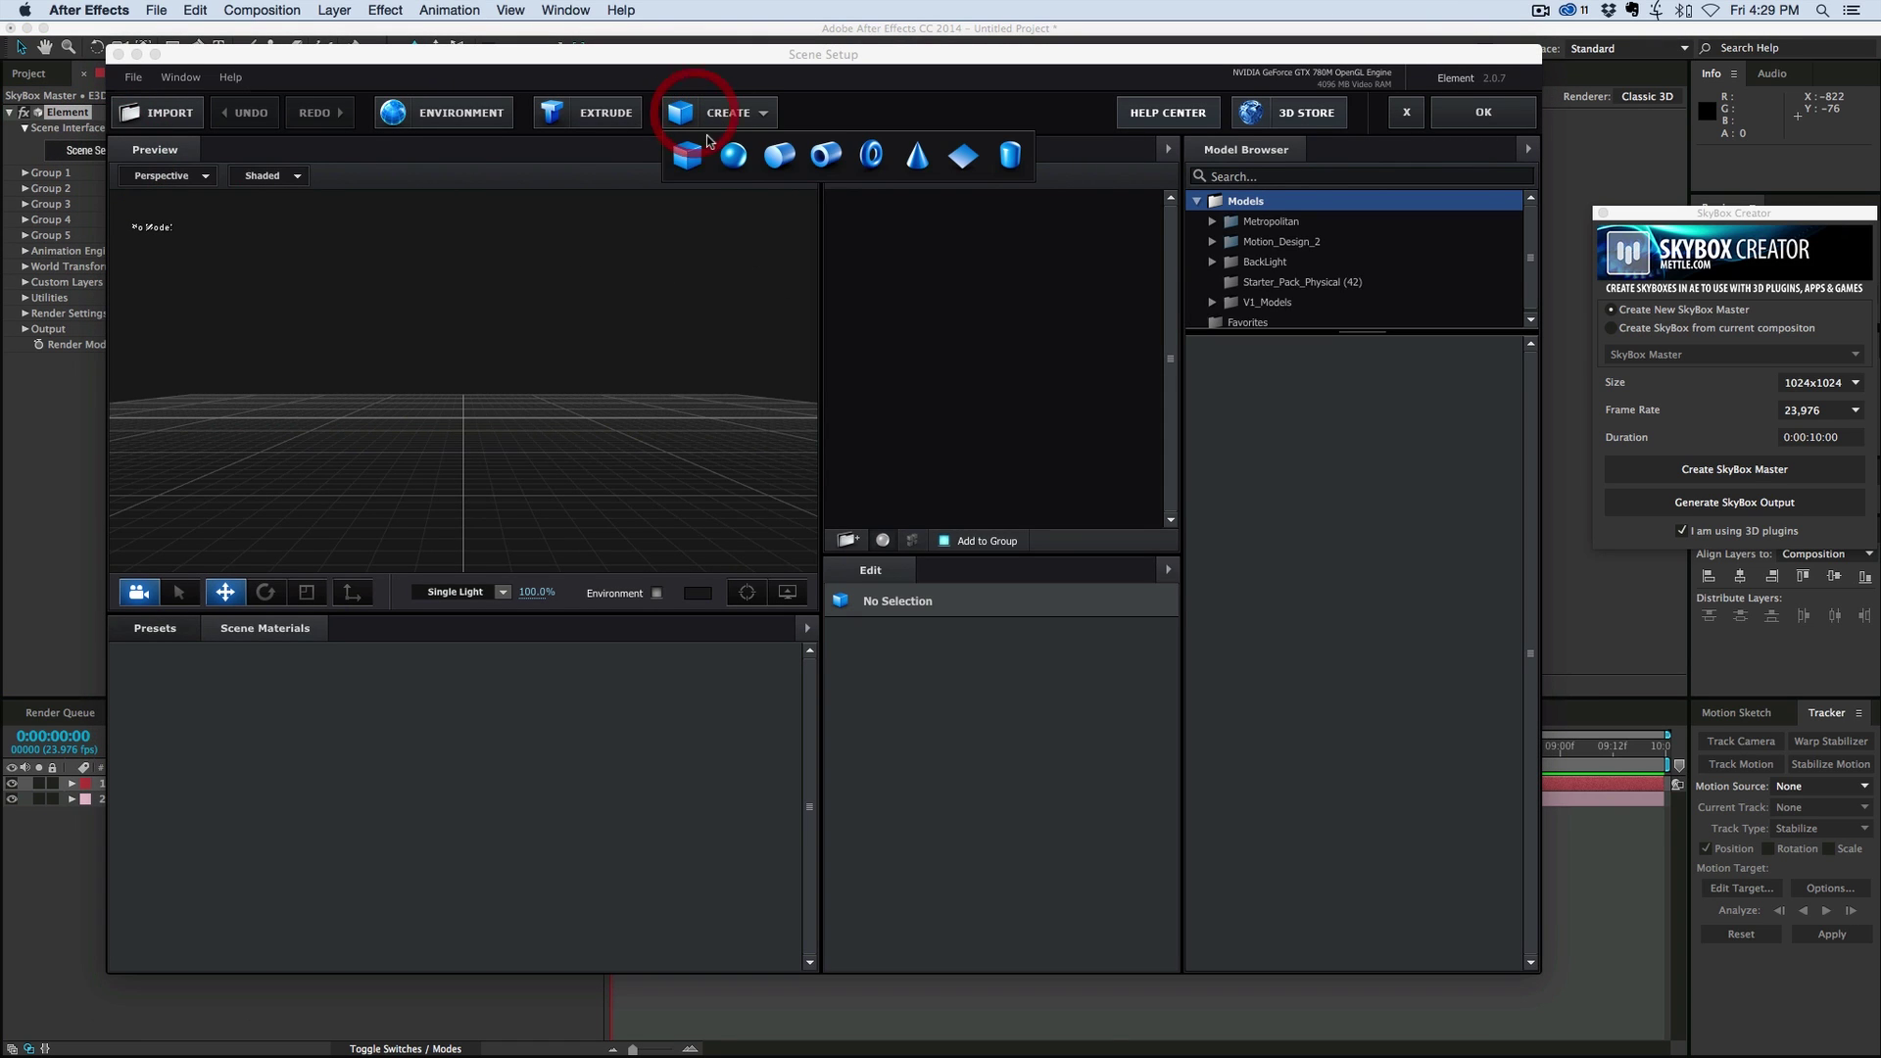
left_click(870, 155)
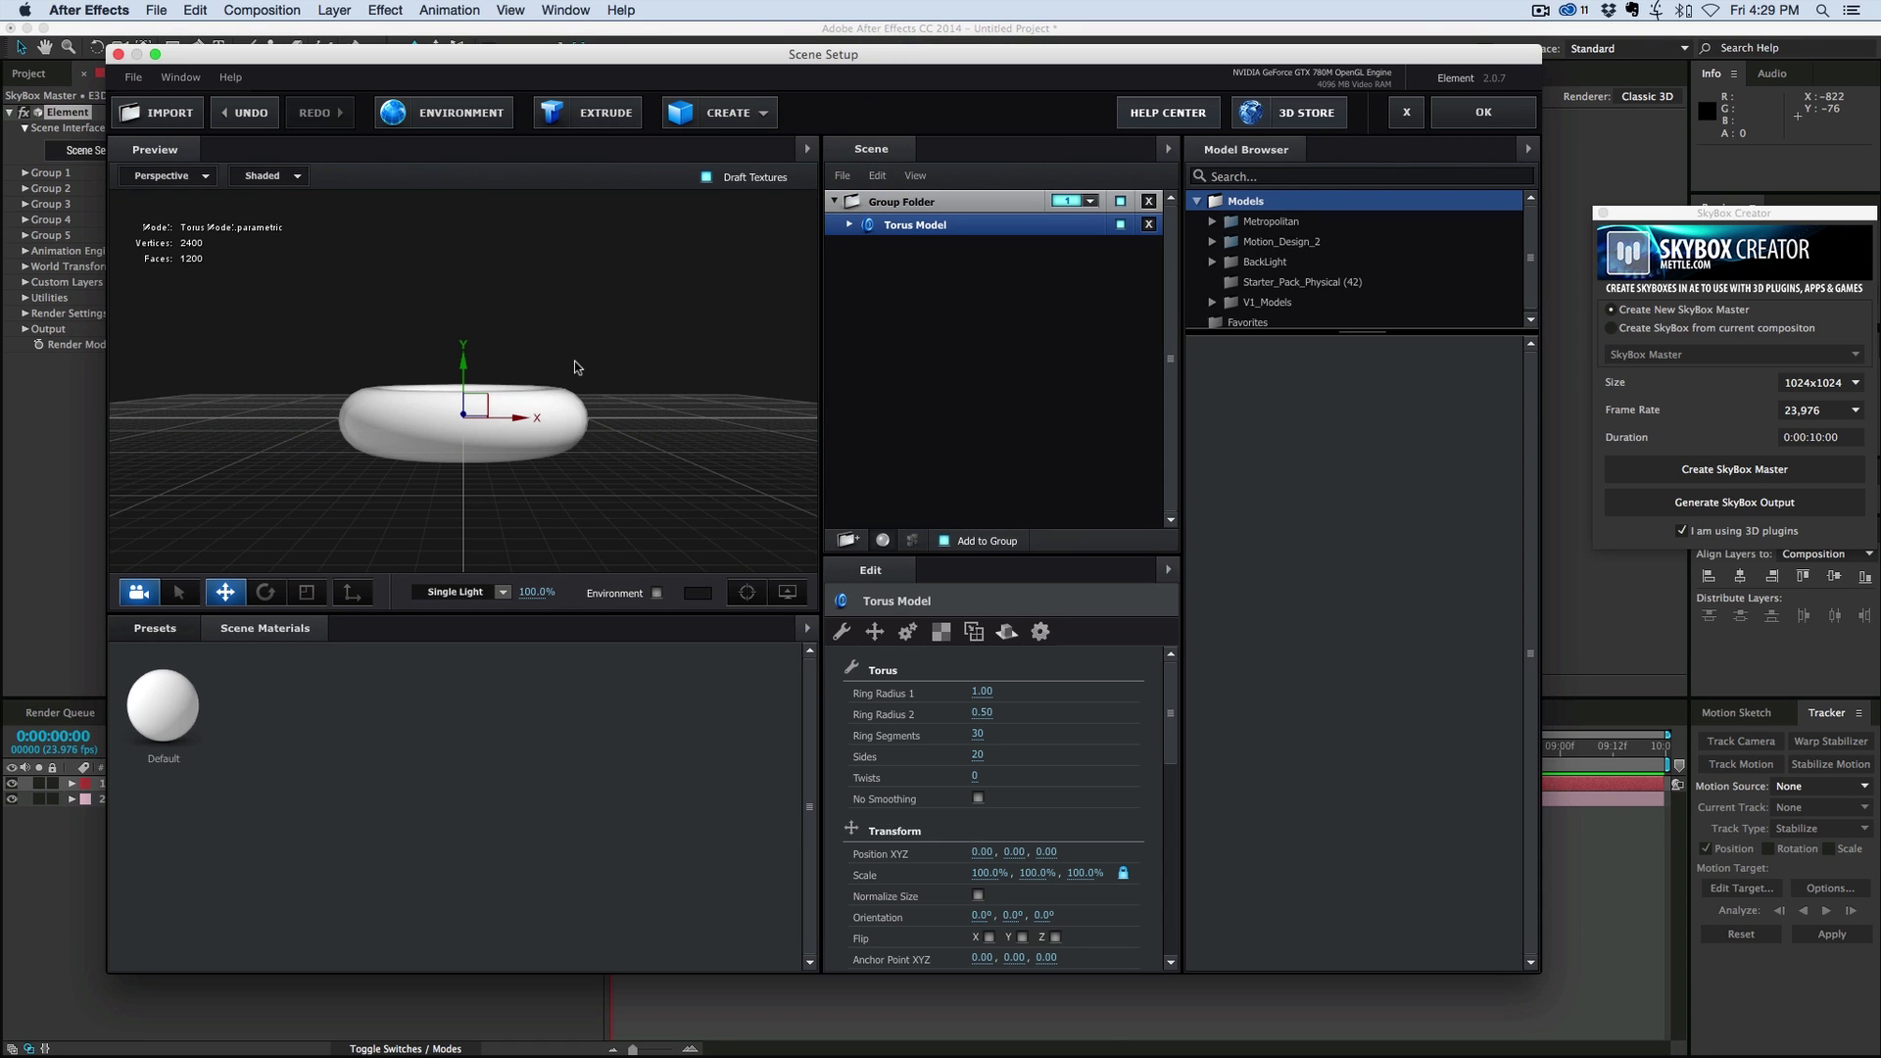
left_click_drag(546, 470, 617, 511)
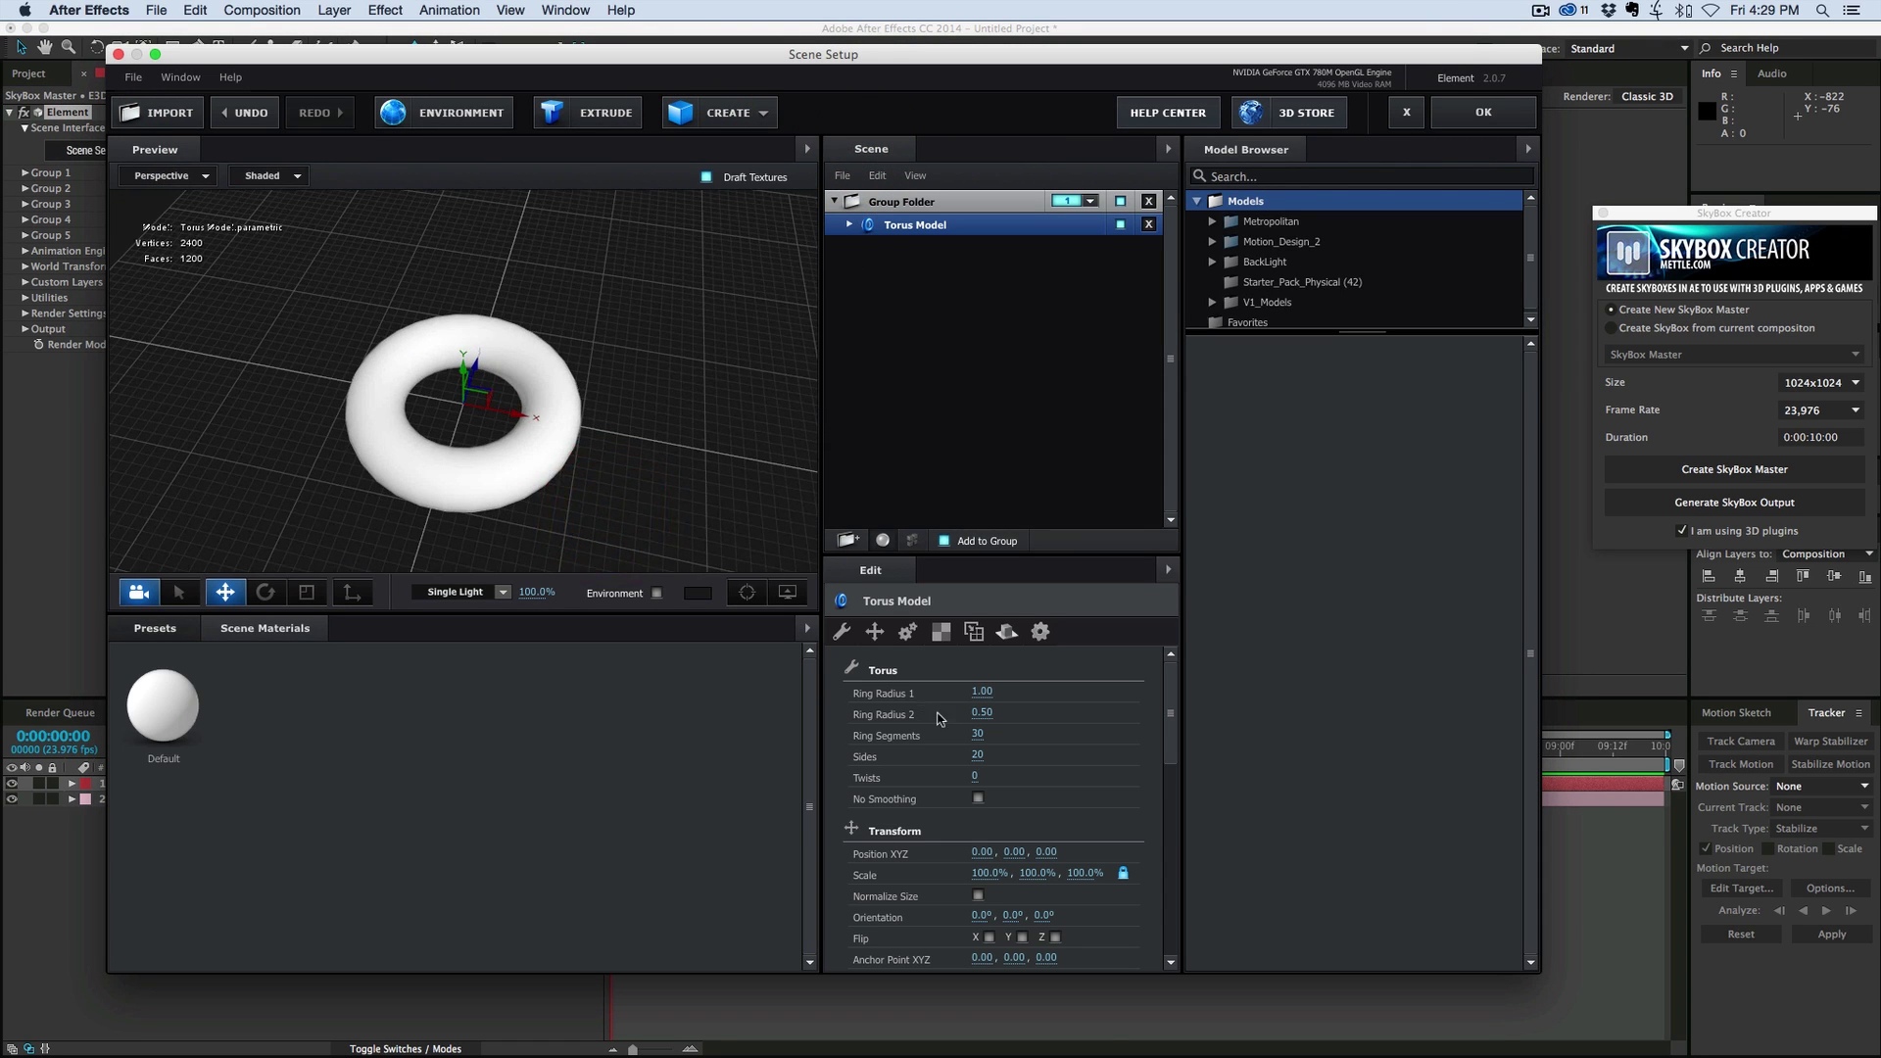
mouse_move(977, 722)
left_mouse_down()
mouse_move(1043, 723)
mouse_move(1011, 723)
left_mouse_up()
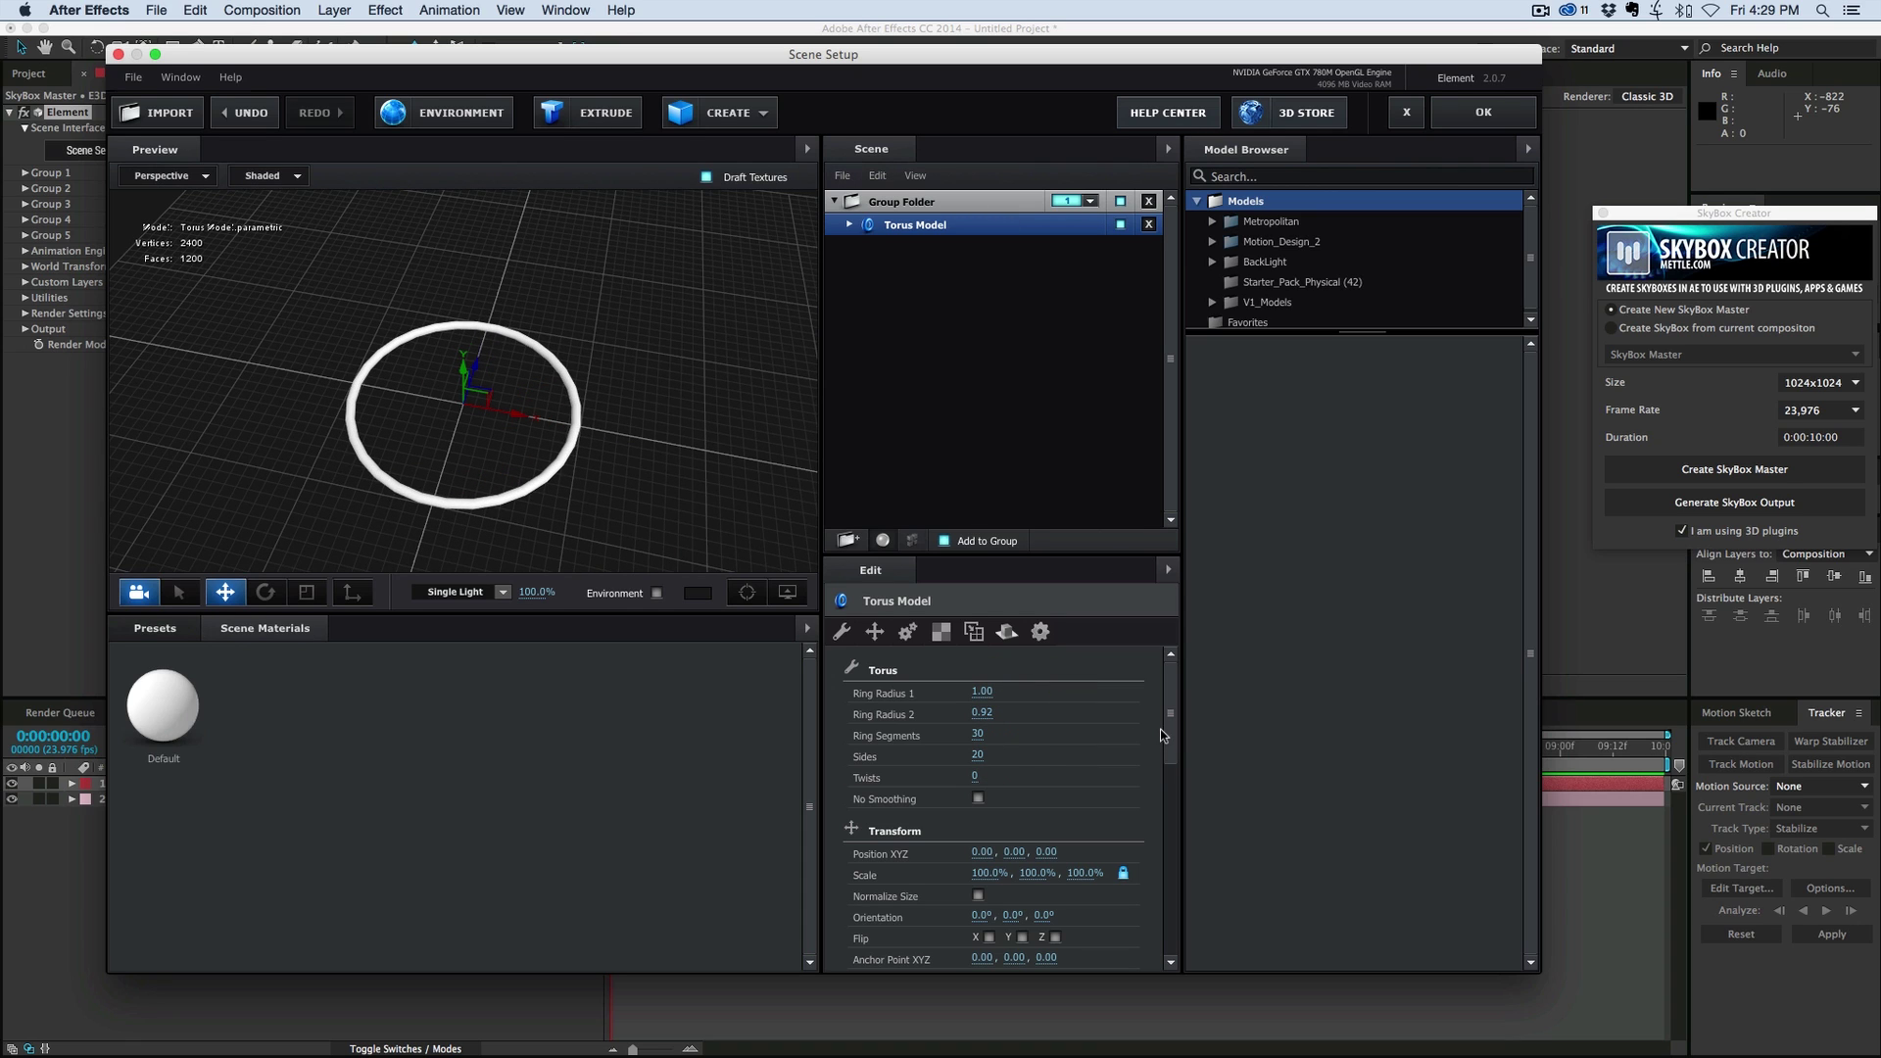
left_click_drag(977, 735, 1222, 742)
Apply the gold Metal material from Pro_Shaders_2 to the torus and confirm Scene Setup.
left_click(155, 628)
left_click(121, 694)
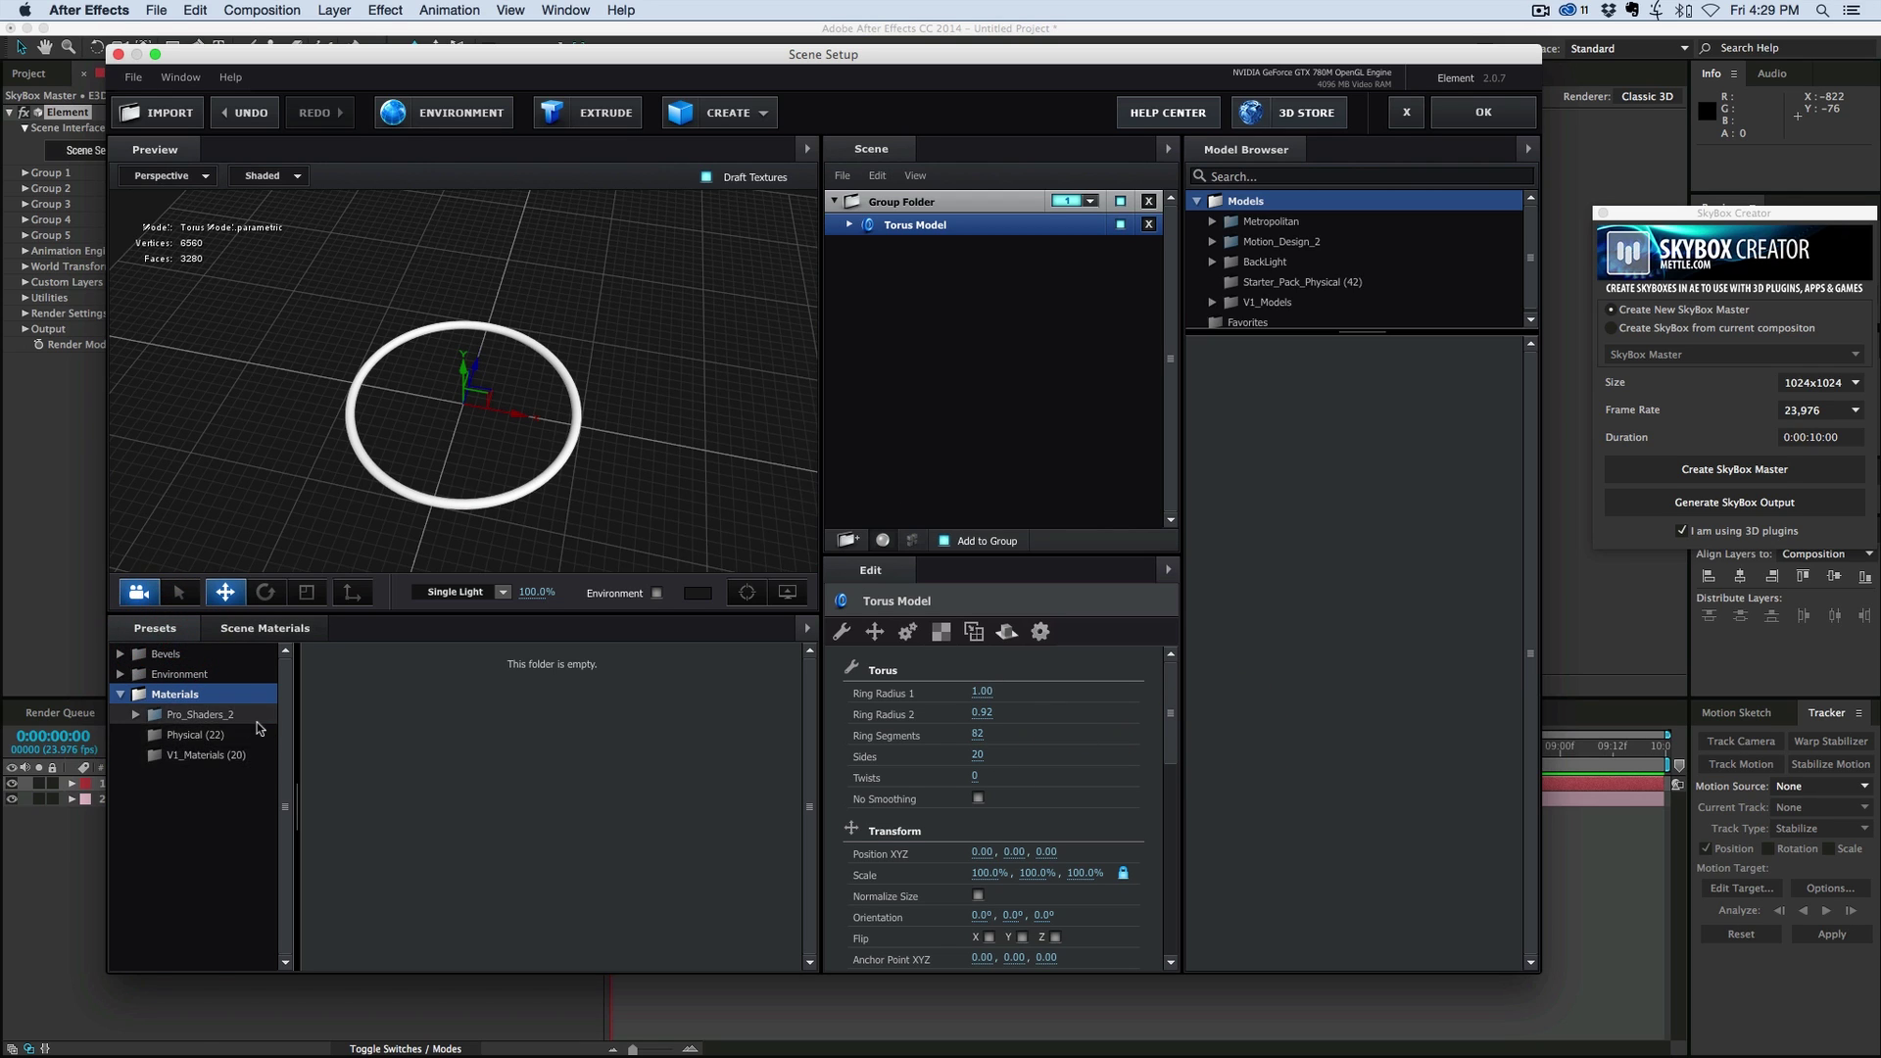
double_click(233, 718)
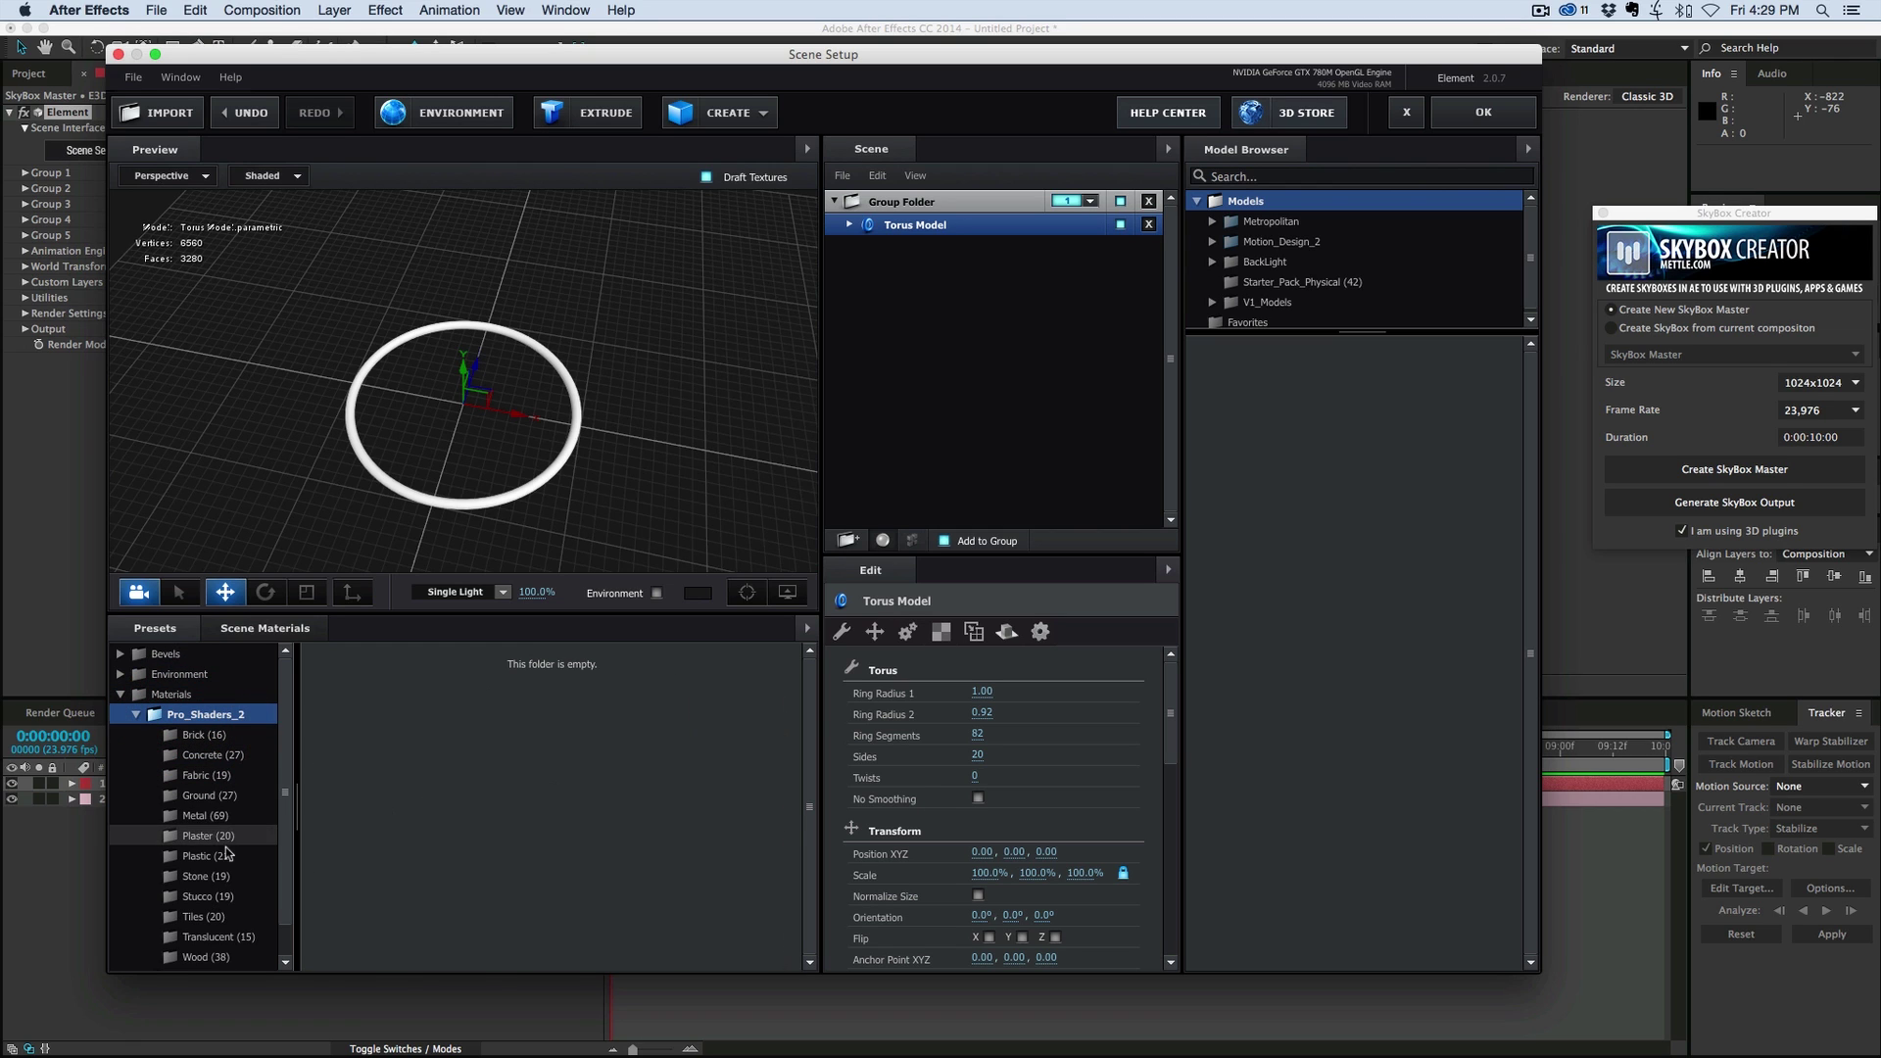
left_click(211, 816)
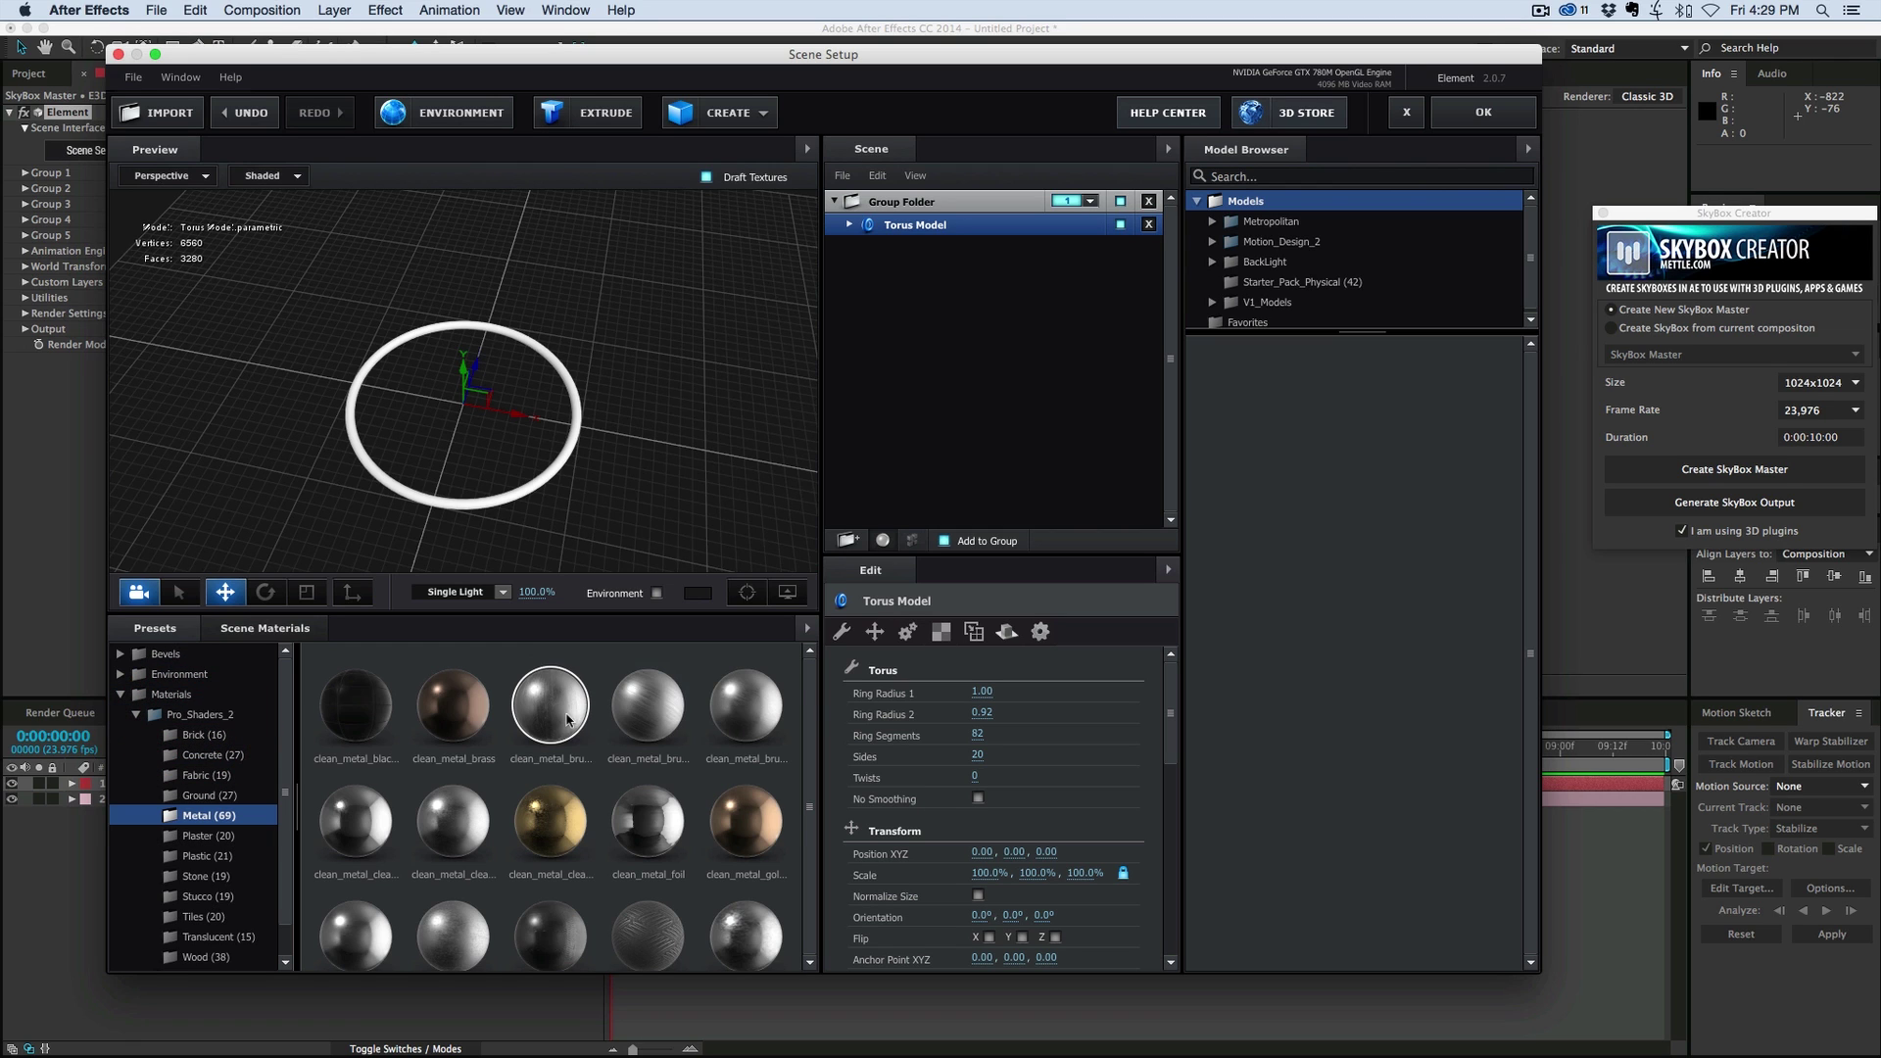
left_click(554, 828)
left_click_drag(550, 708, 545, 487)
mouse_move(616, 433)
left_mouse_down()
mouse_move(513, 278)
mouse_move(604, 452)
mouse_move(608, 434)
left_mouse_up()
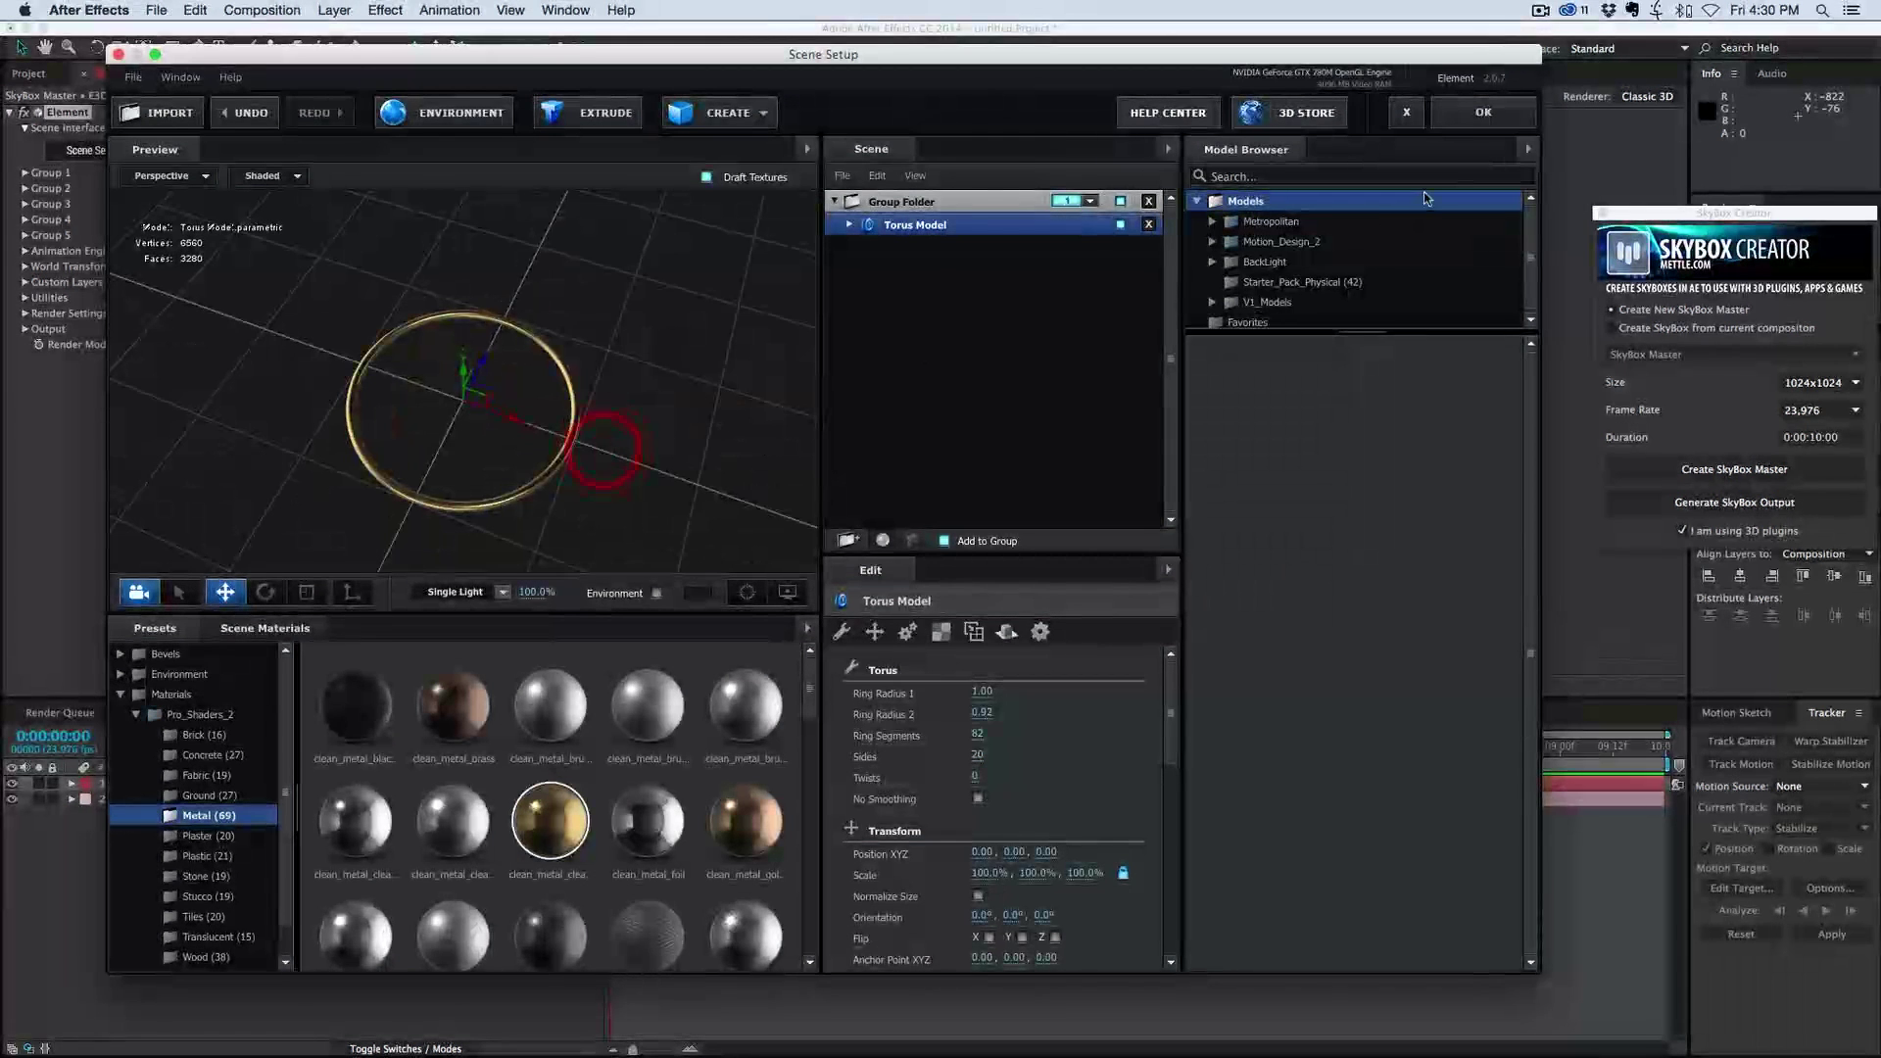
left_click(1484, 112)
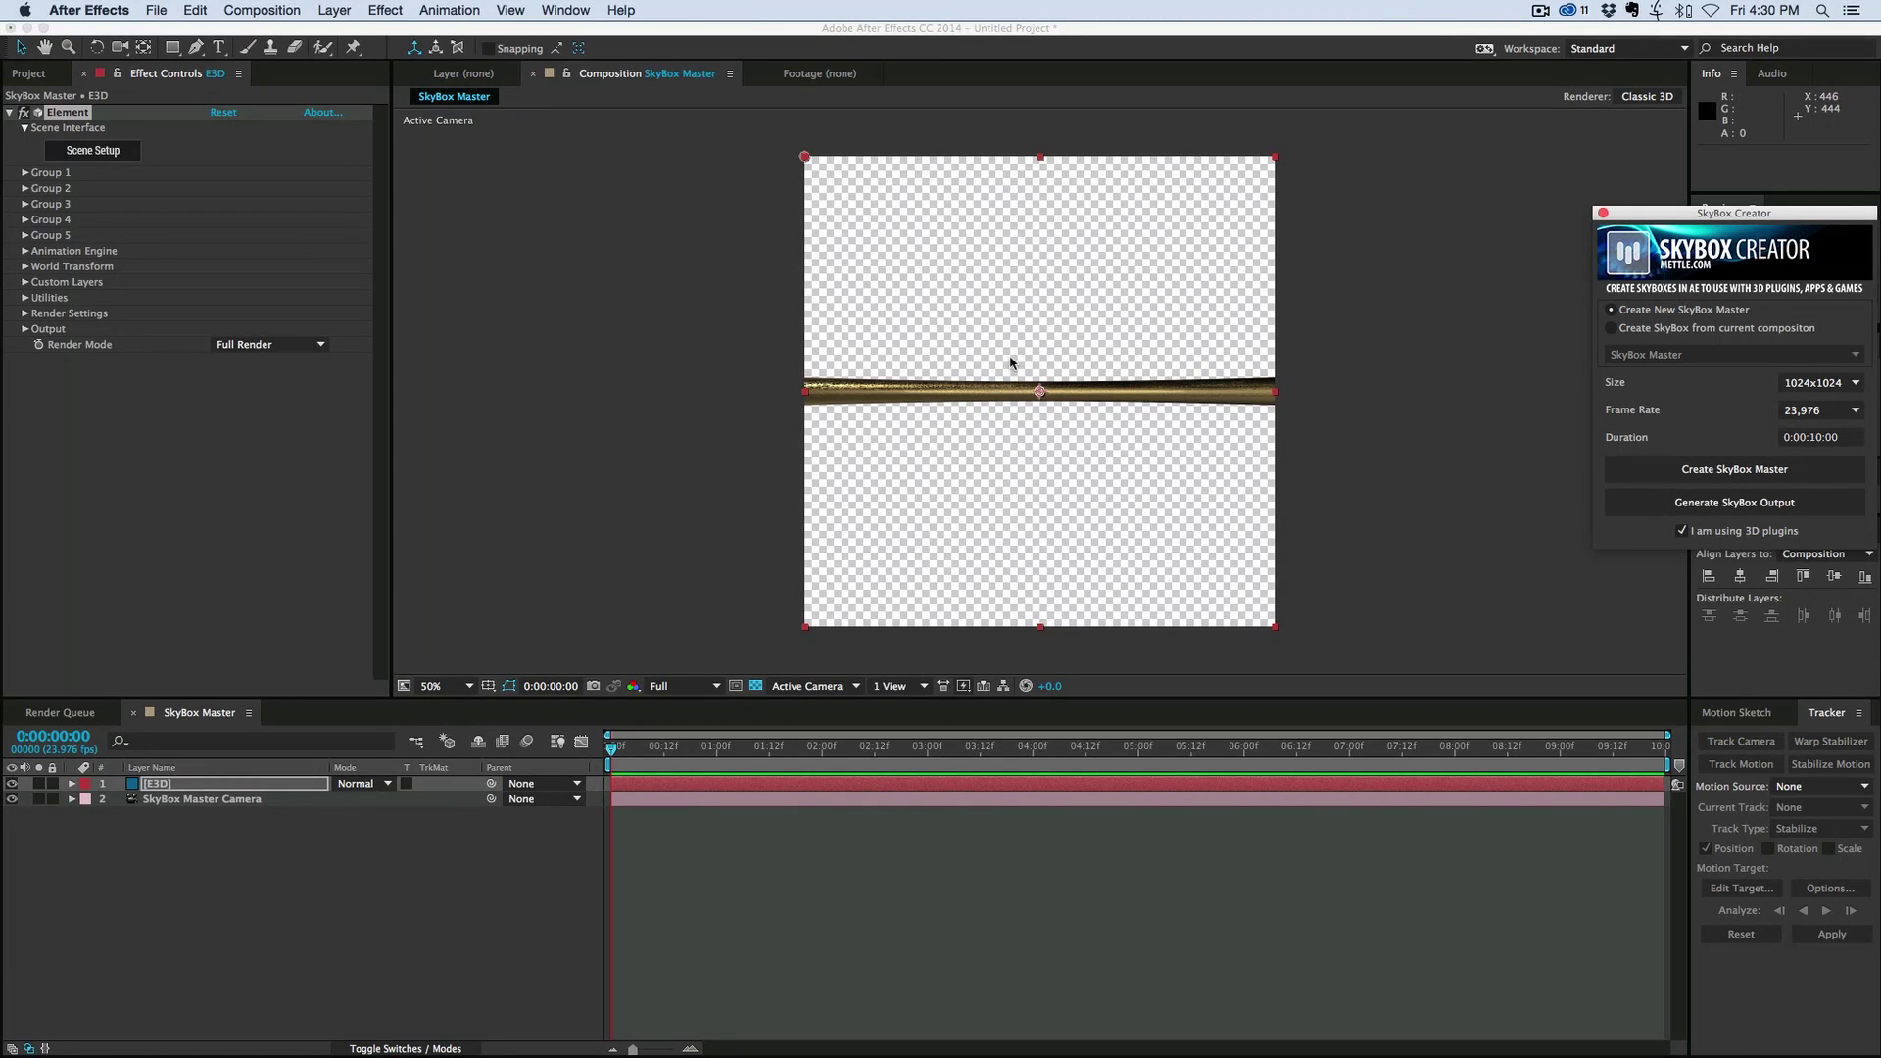
Set Group 1's Particle Replicator to a Sphere shape with Particle Count 22.
left_click(1126, 365)
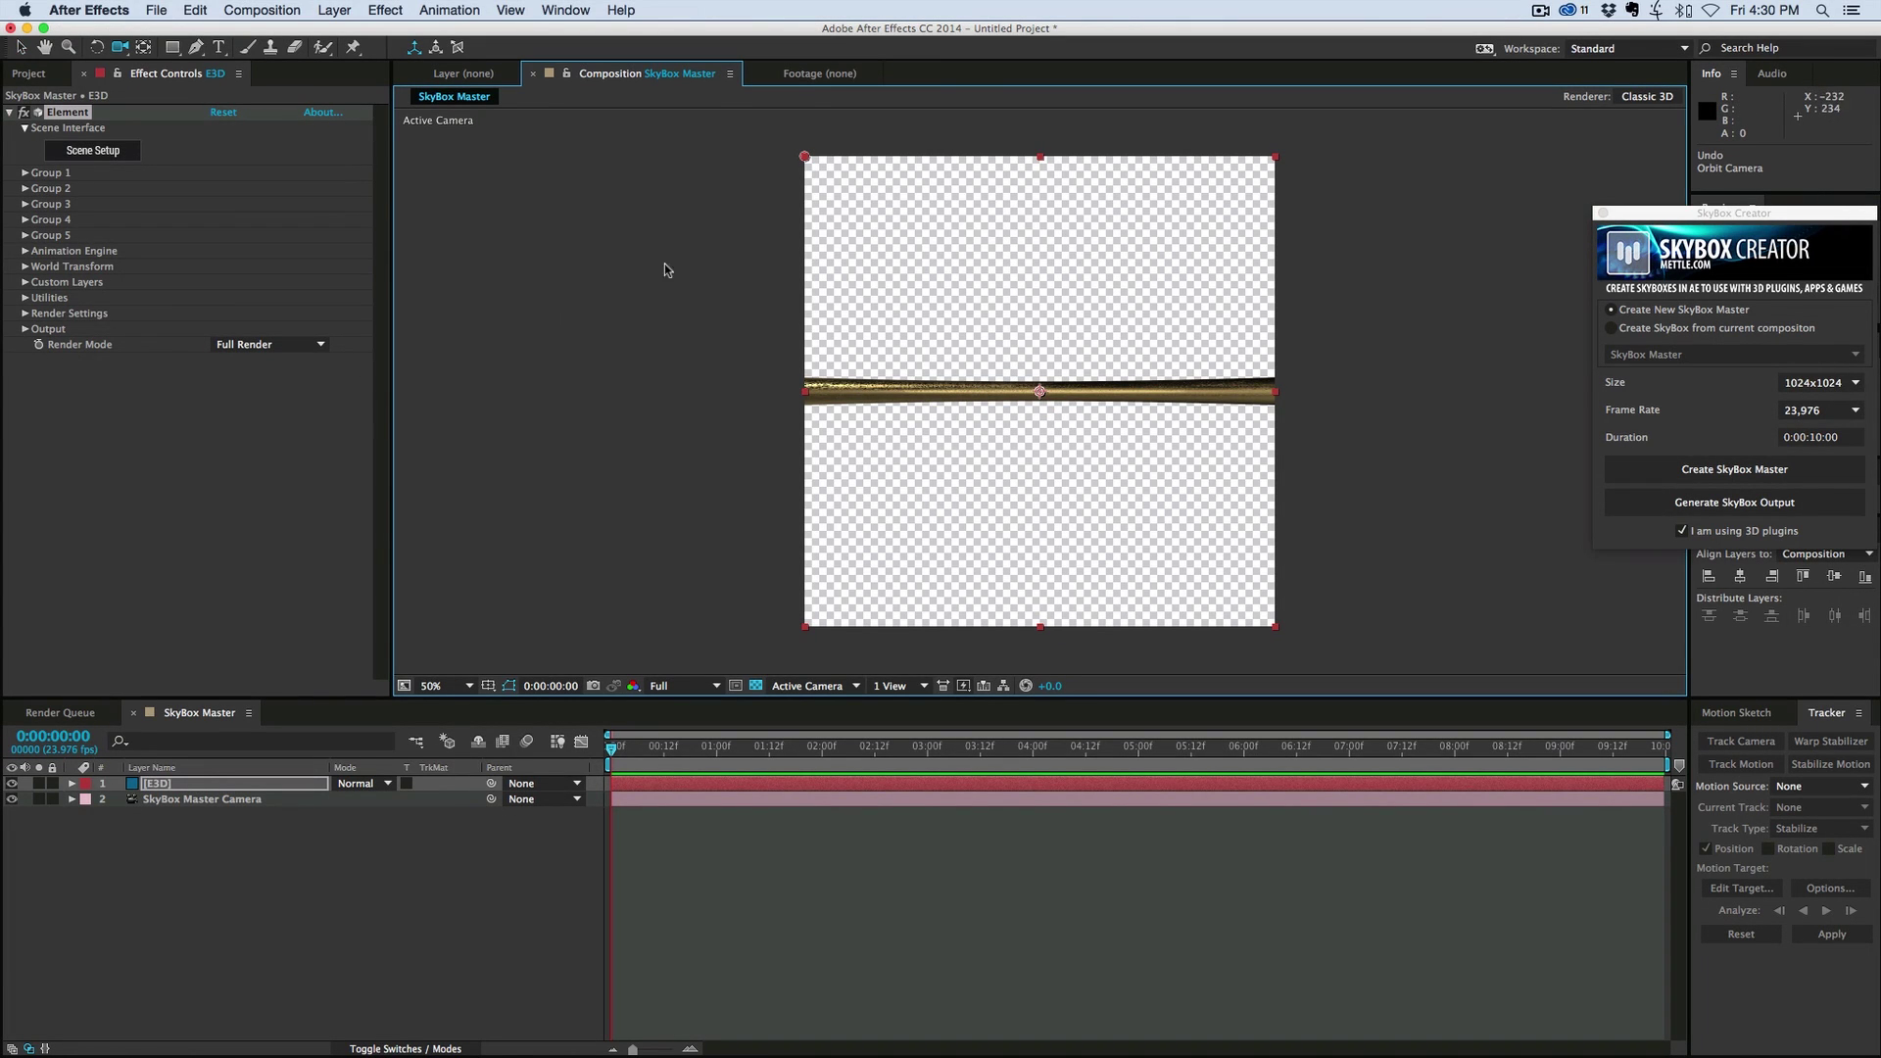
left_click(24, 172)
left_click(41, 205)
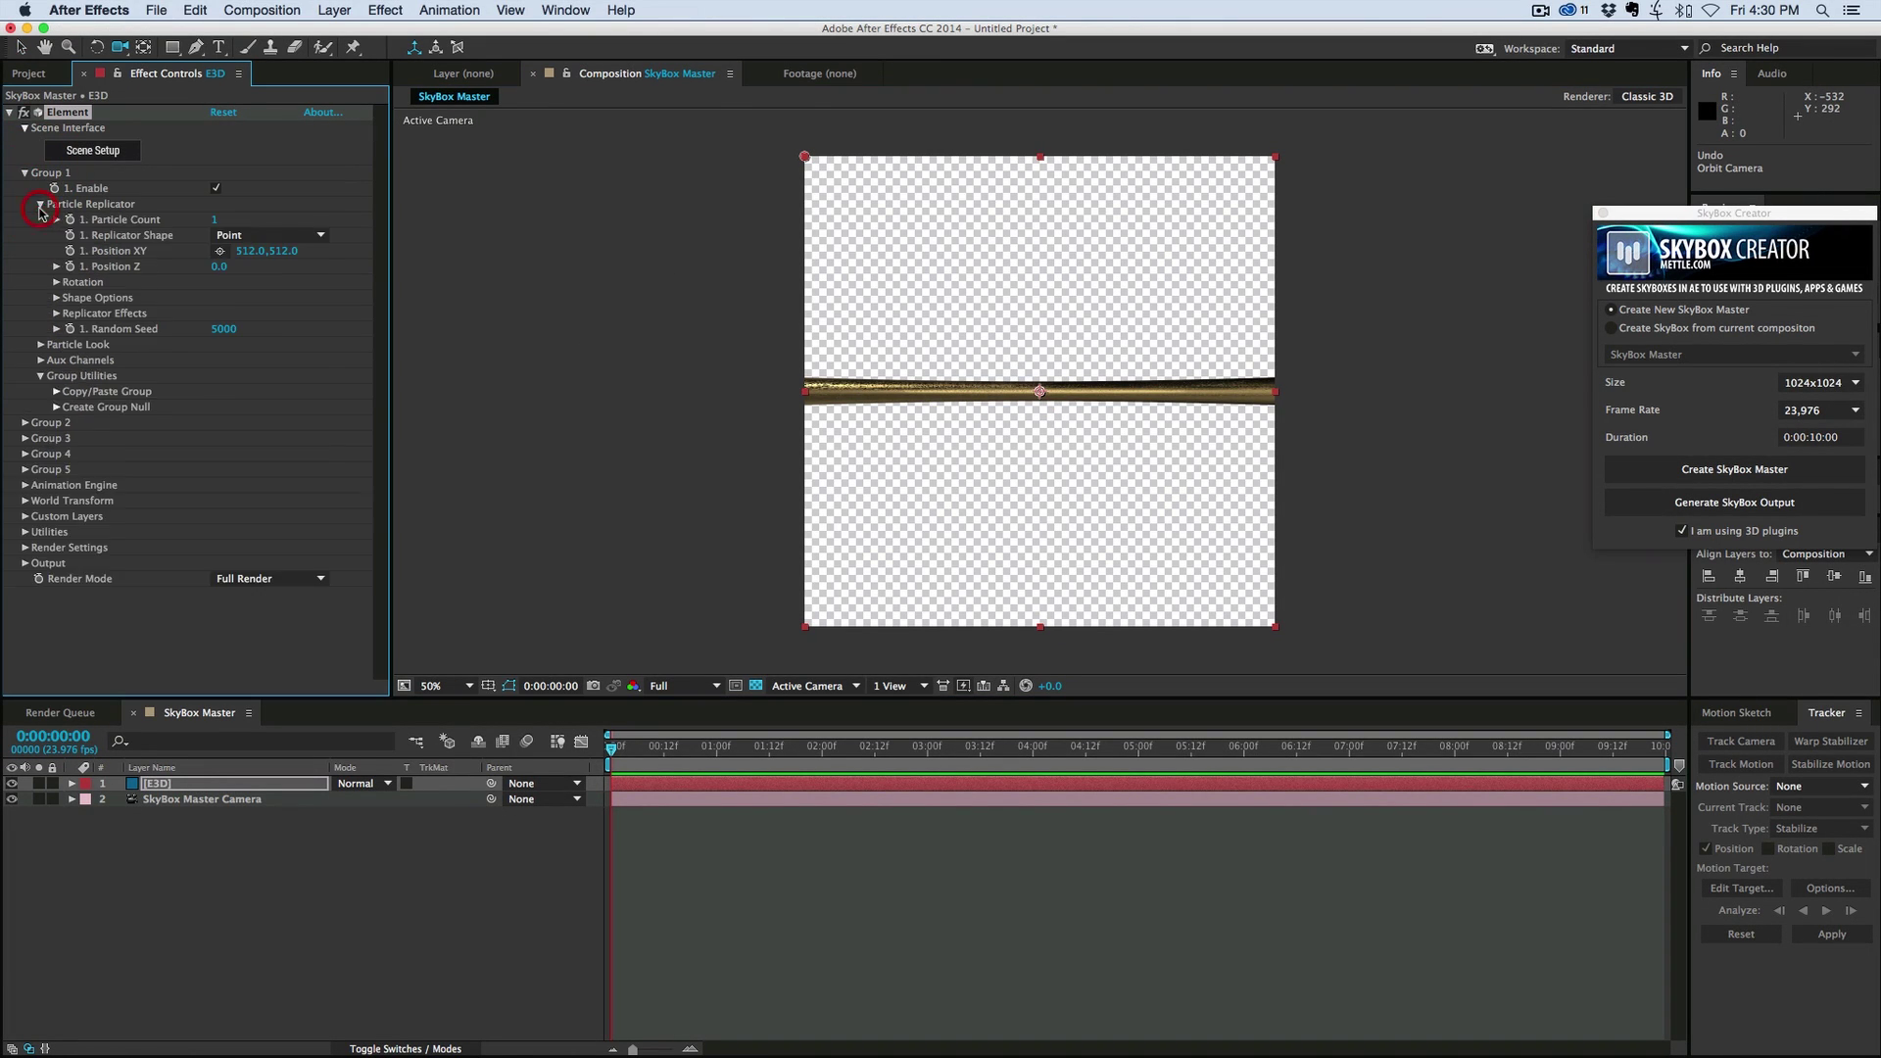
left_click(240, 235)
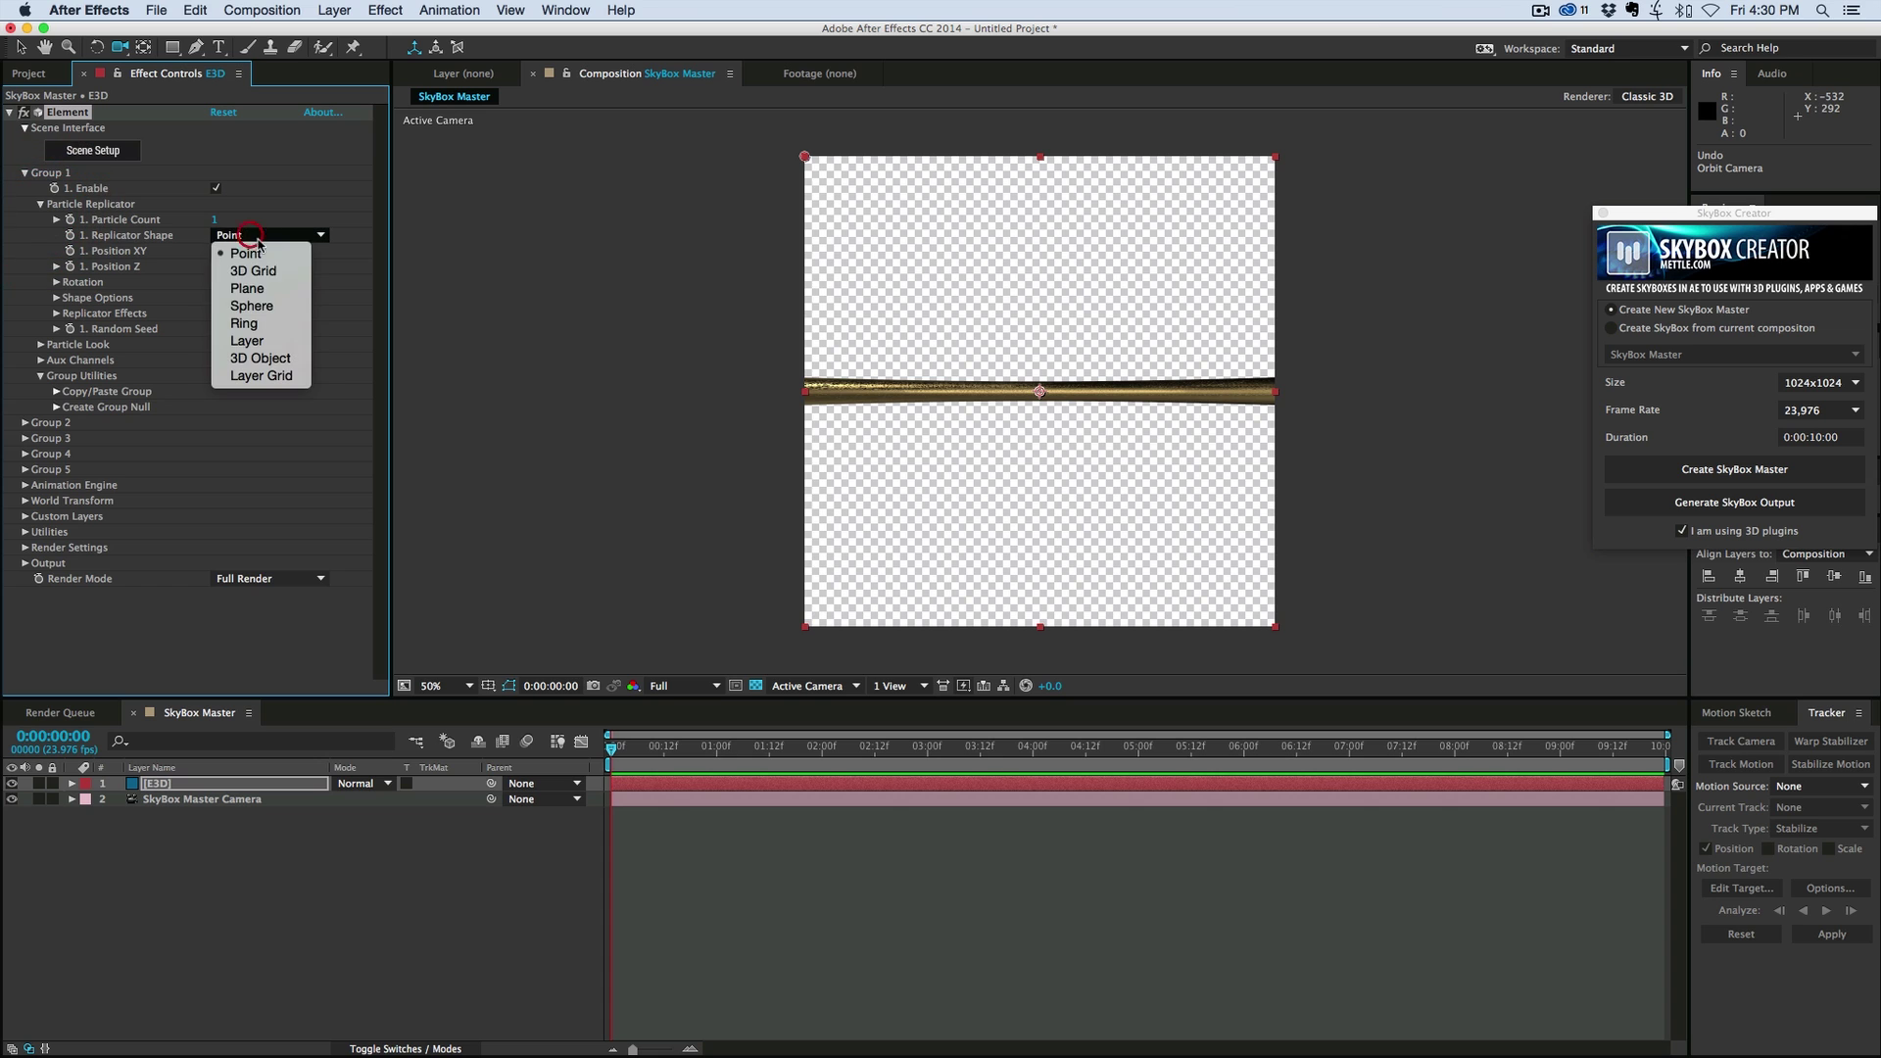
left_click(294, 307)
left_click(218, 220)
type("23")
key("Return")
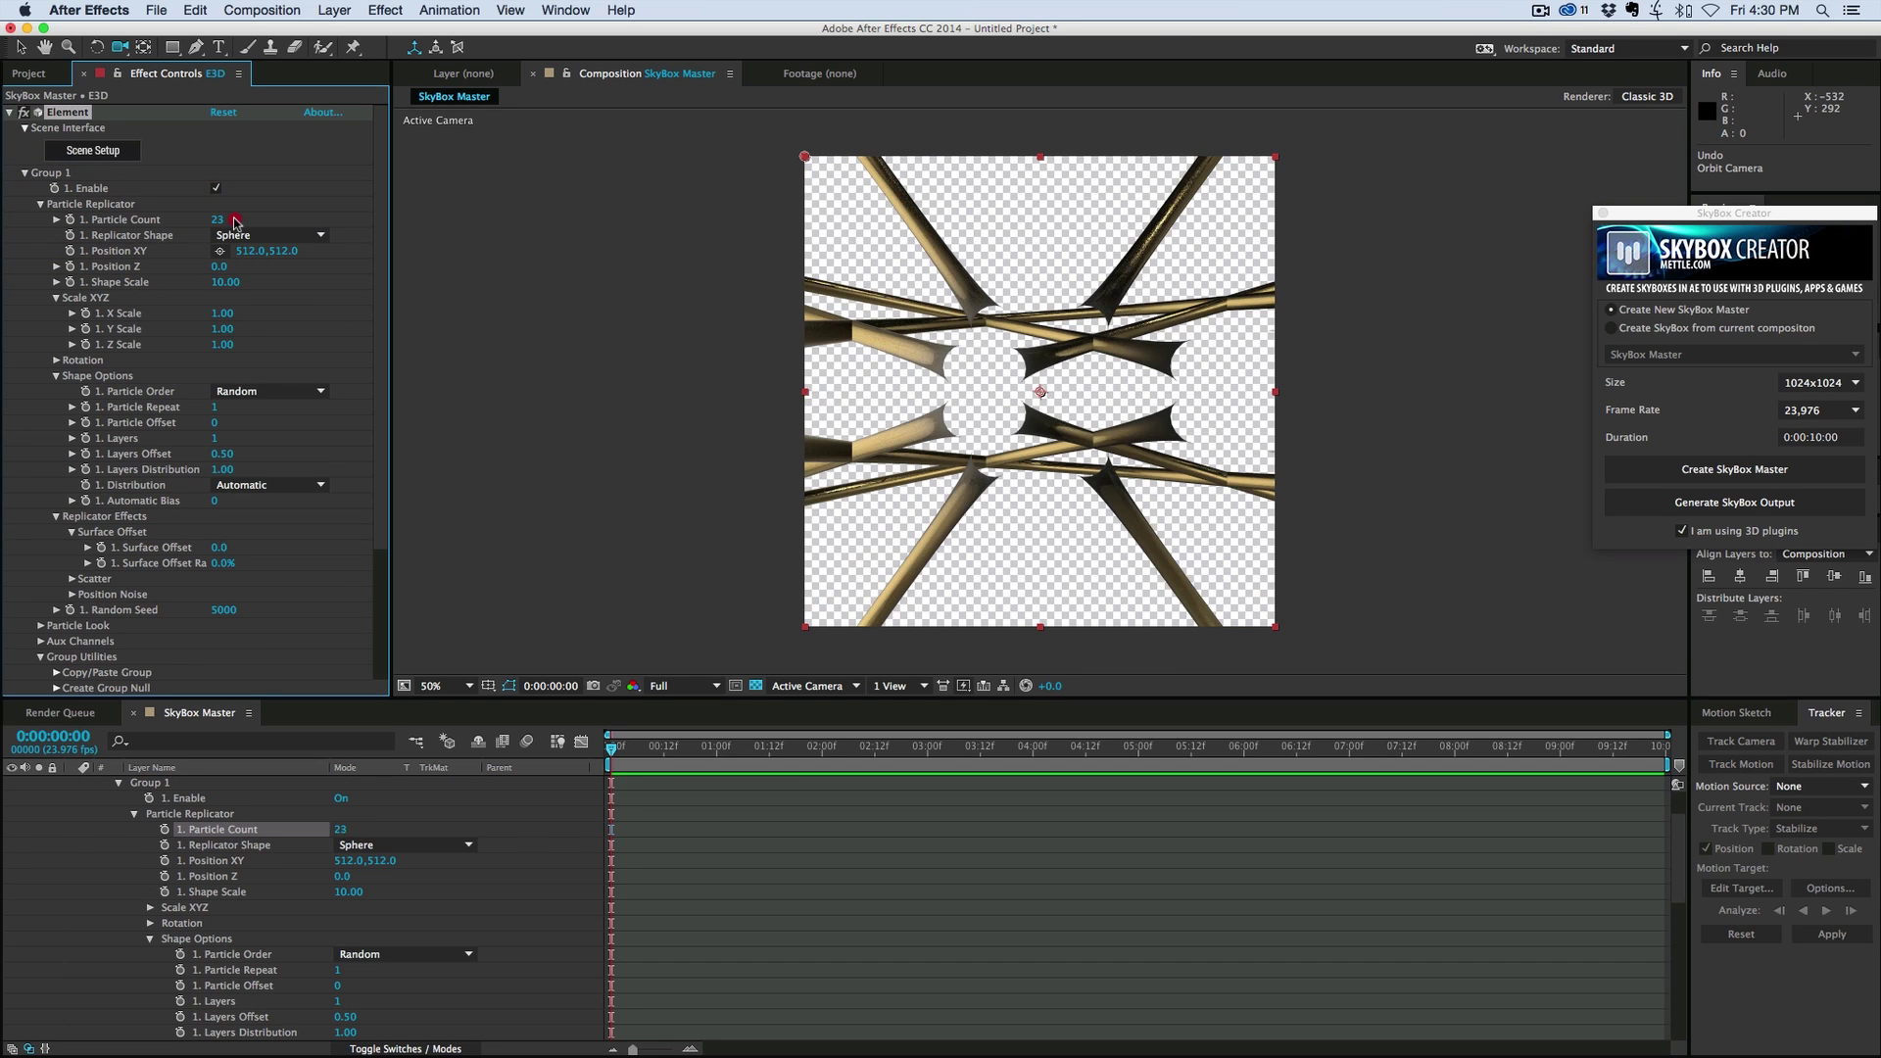
left_click_drag(236, 223, 236, 222)
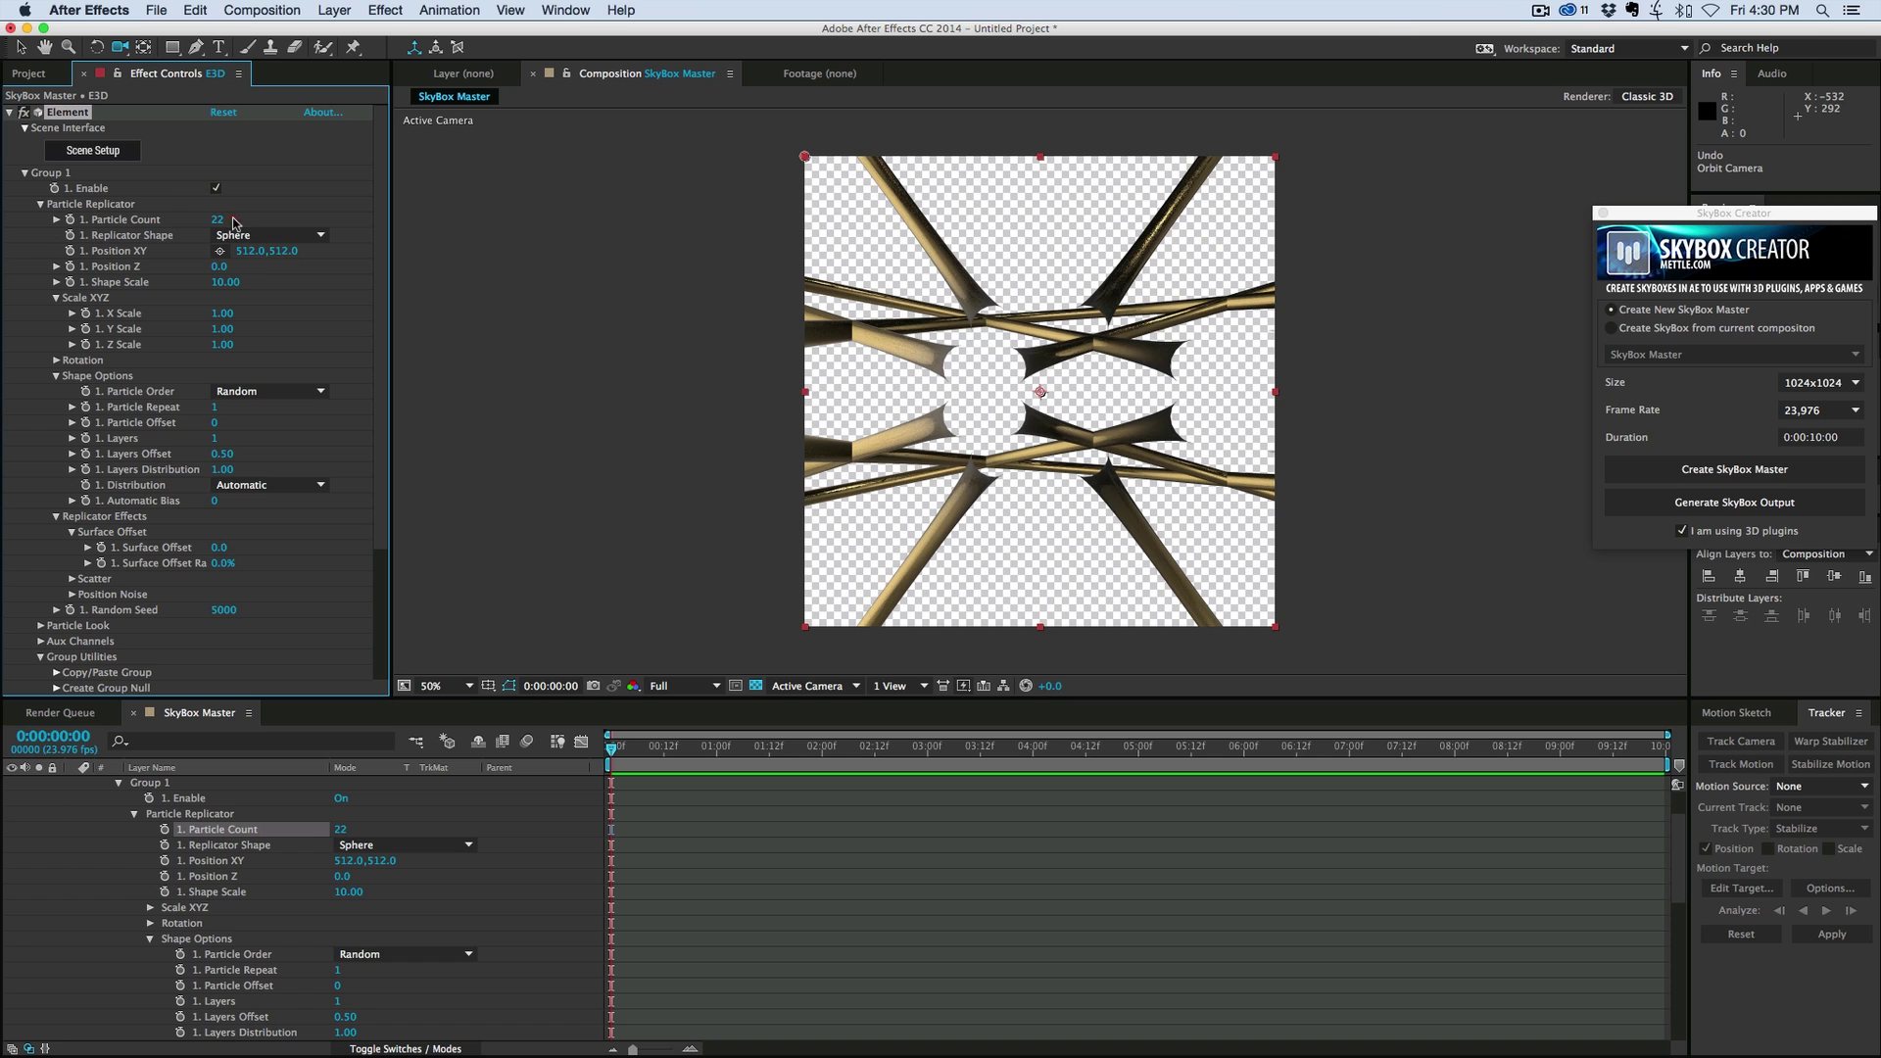
left_click(840, 686)
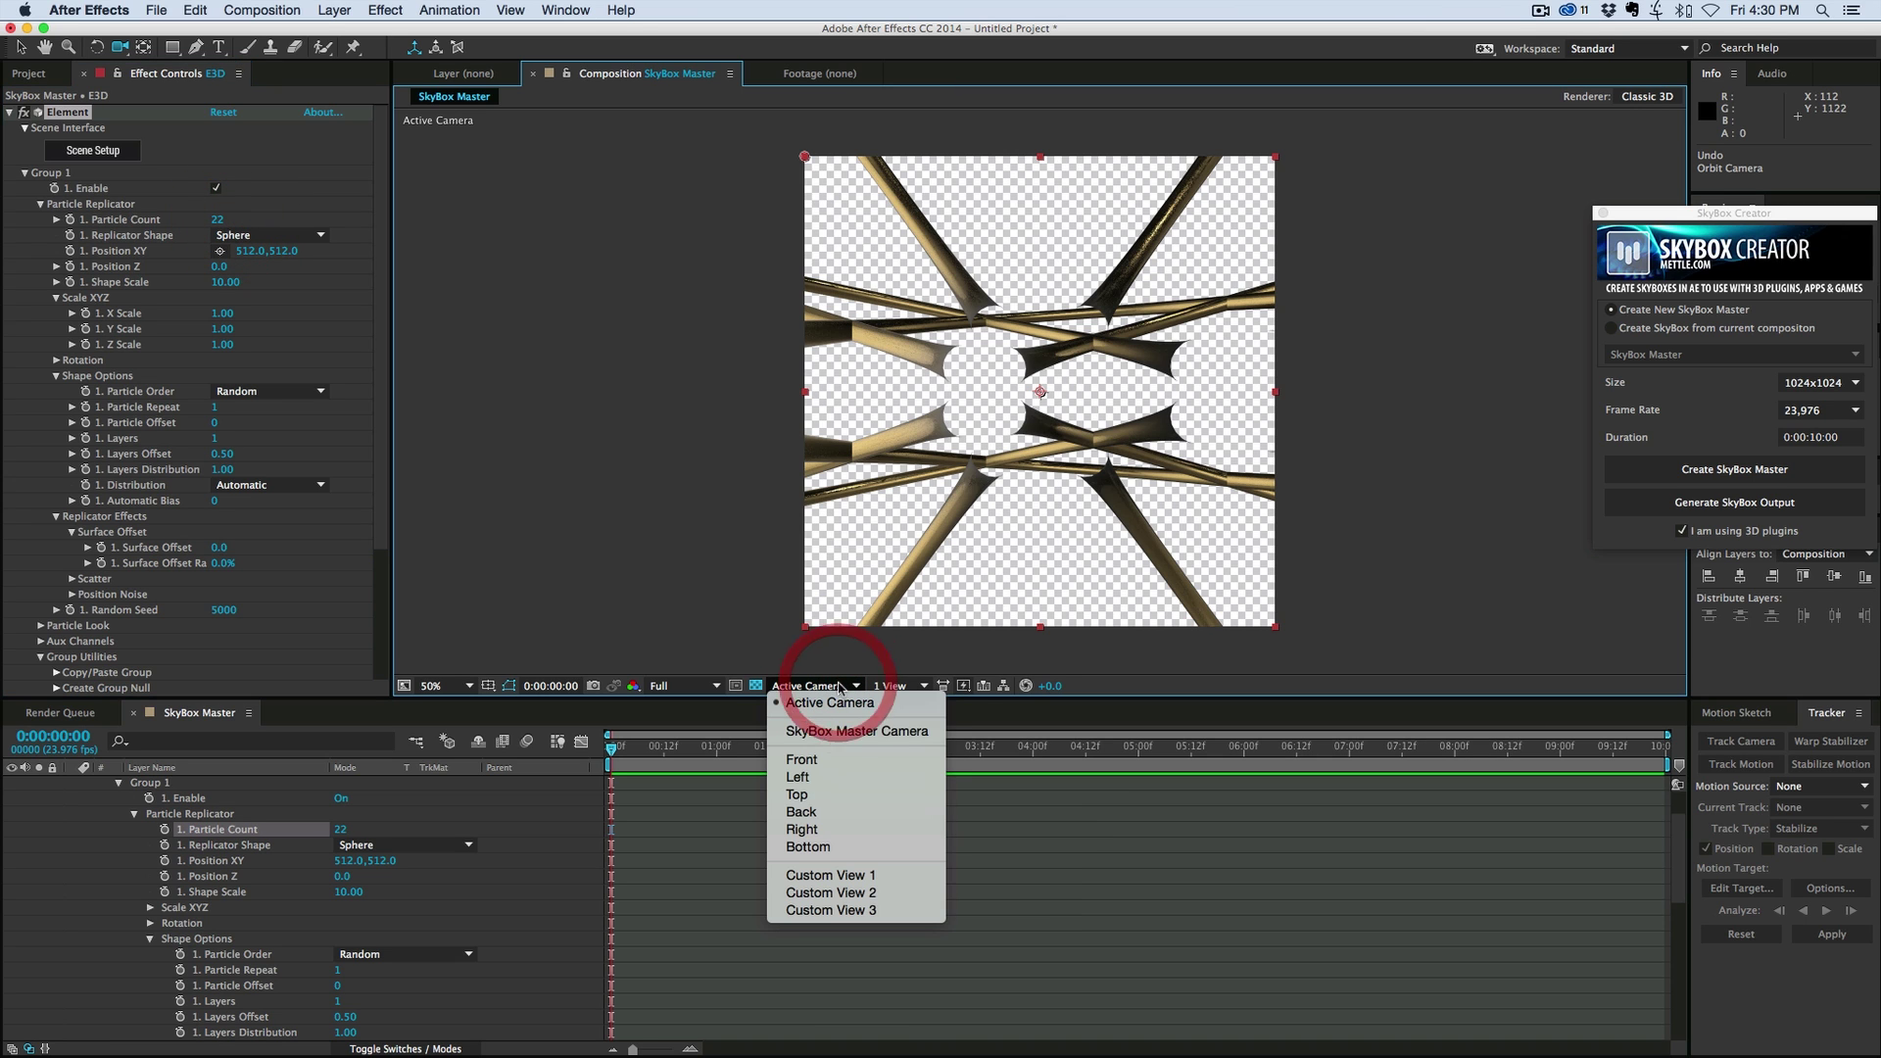
Switch to Custom View 1 and move the torus to Position X 1.50 in Scene Setup.
left_click(838, 875)
scroll(1045, 423, "up", 4)
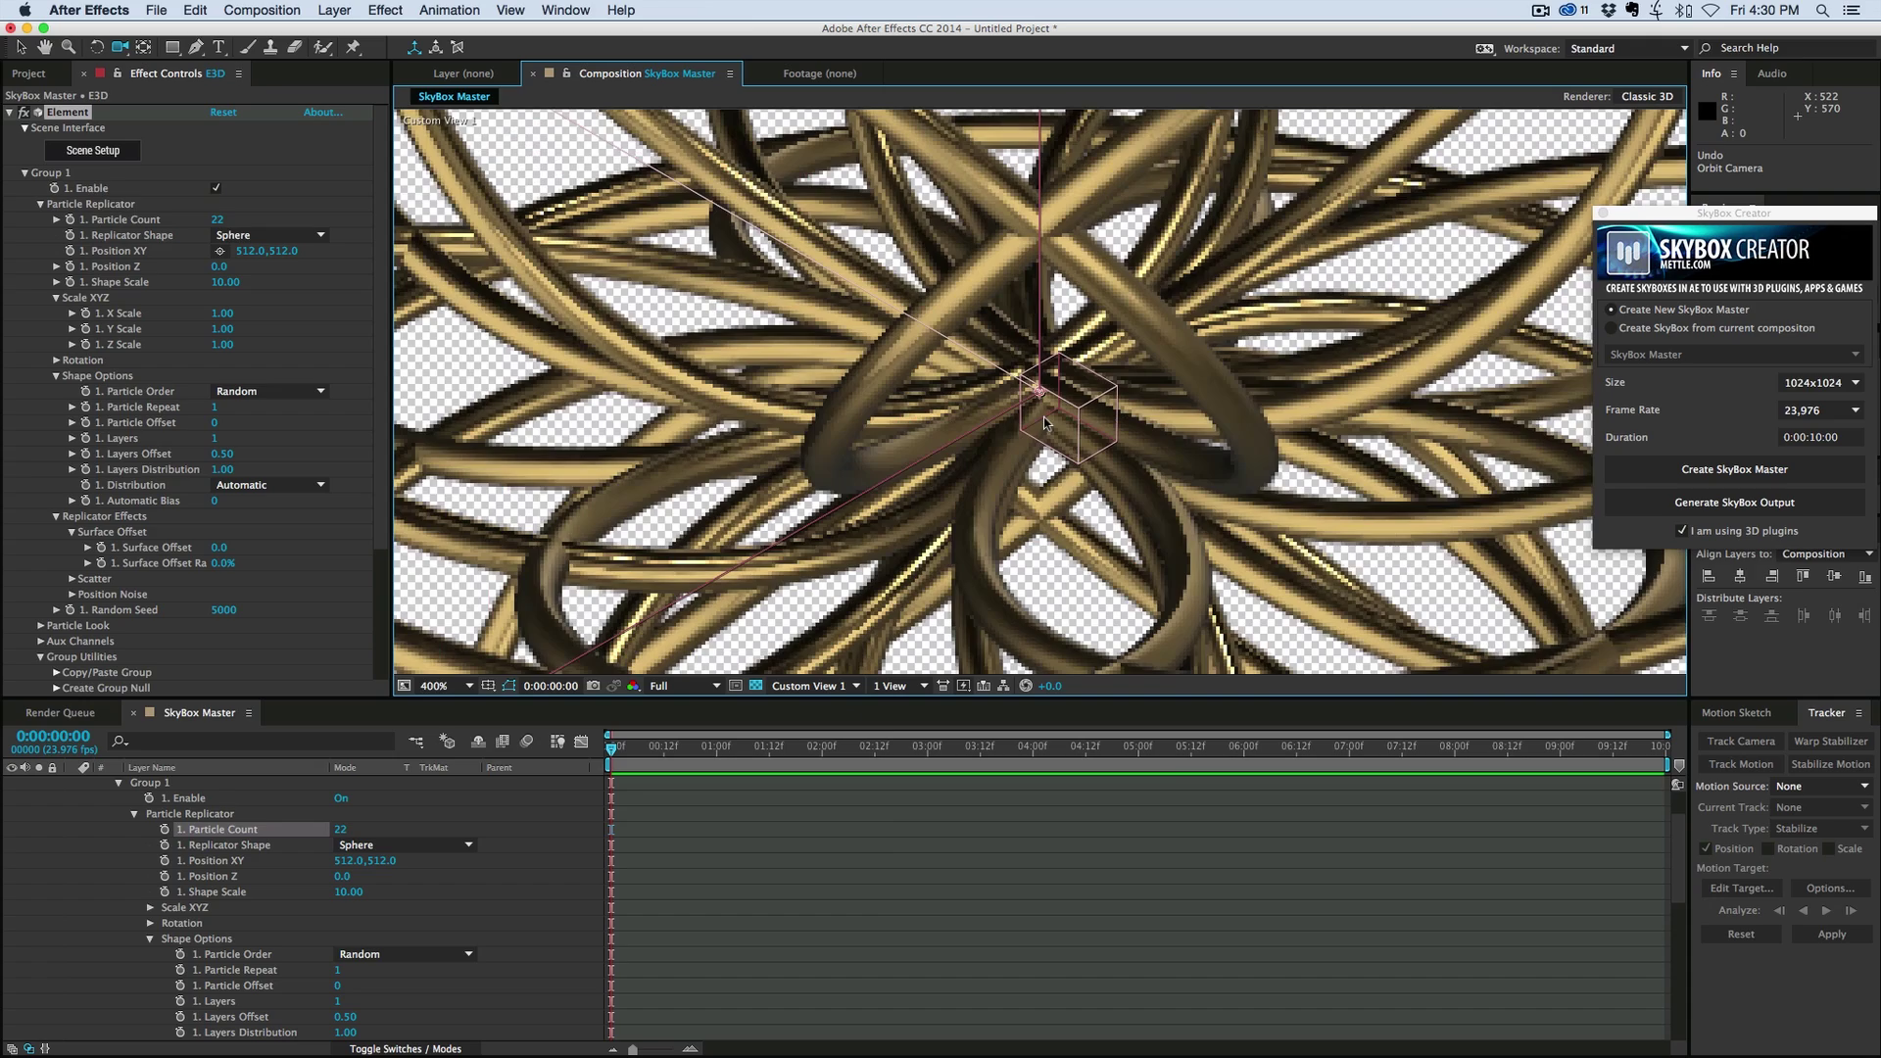
scroll(1045, 406, "down", 2)
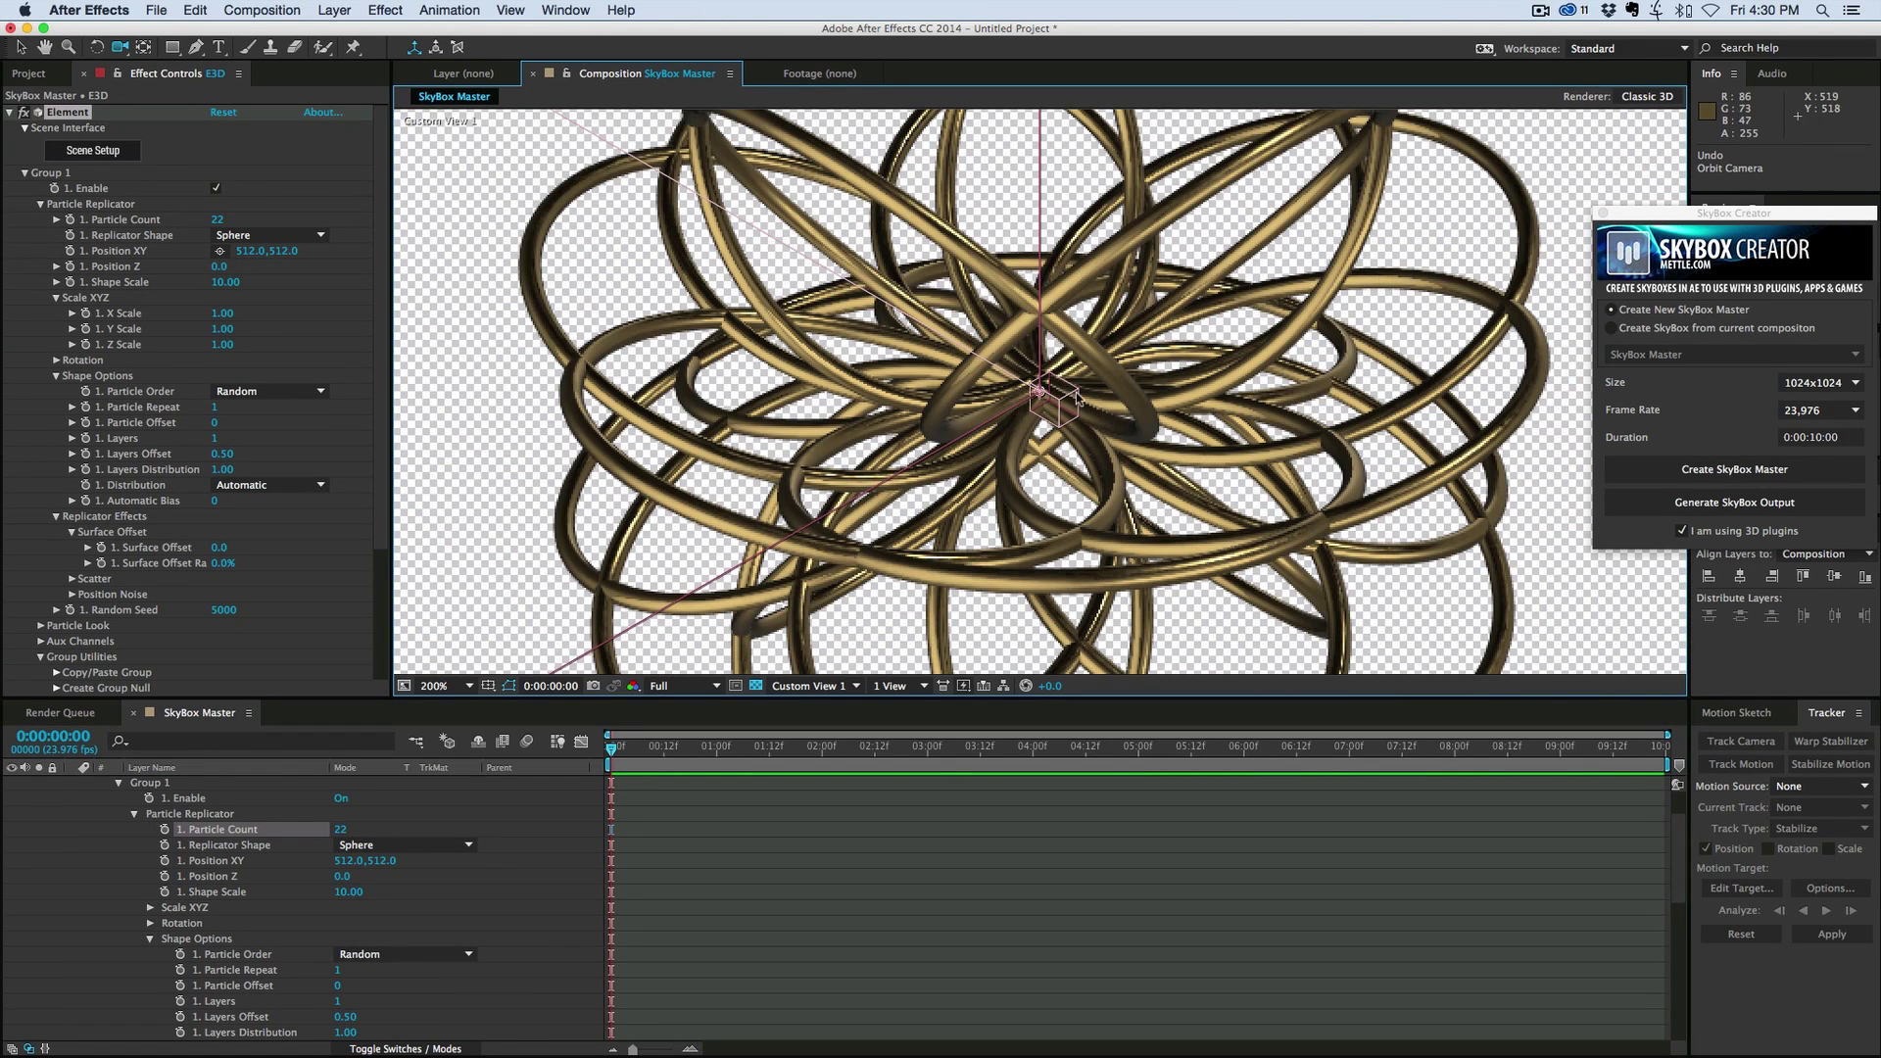
left_click(93, 150)
left_click_drag(541, 420, 715, 475)
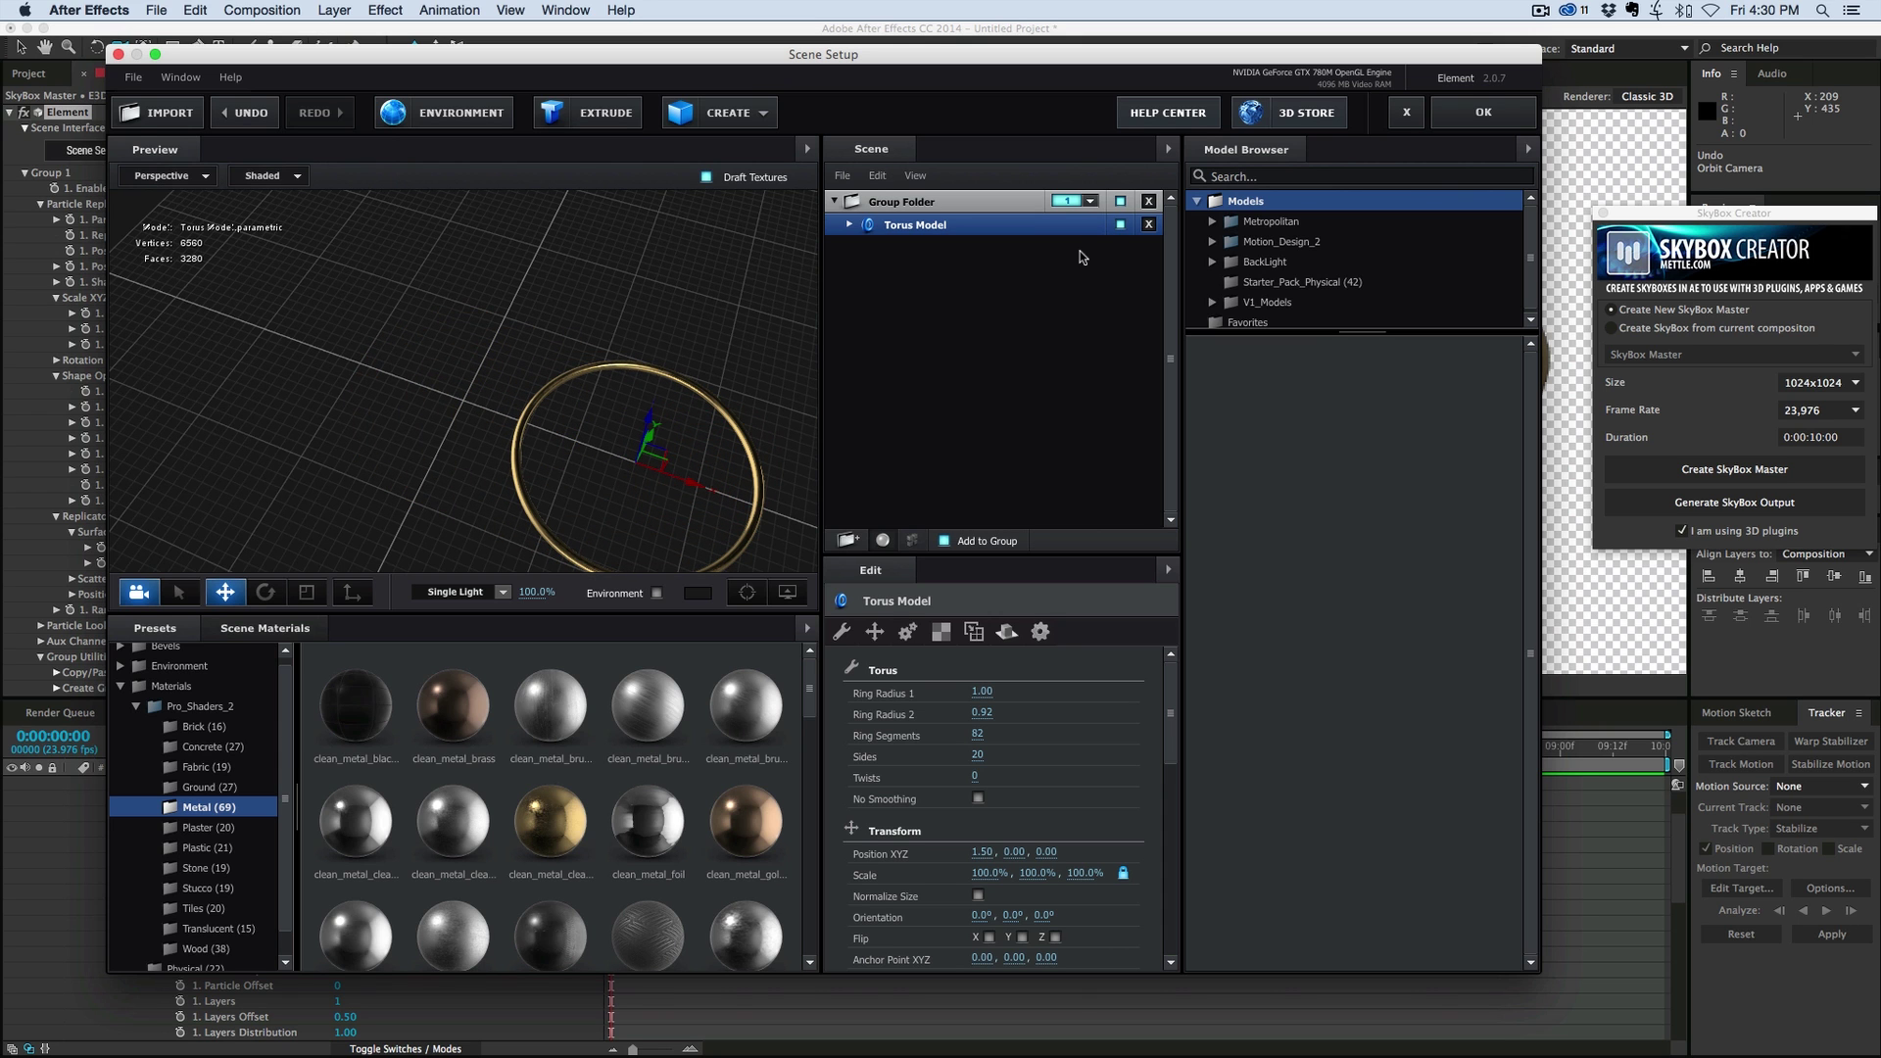
left_click(1499, 109)
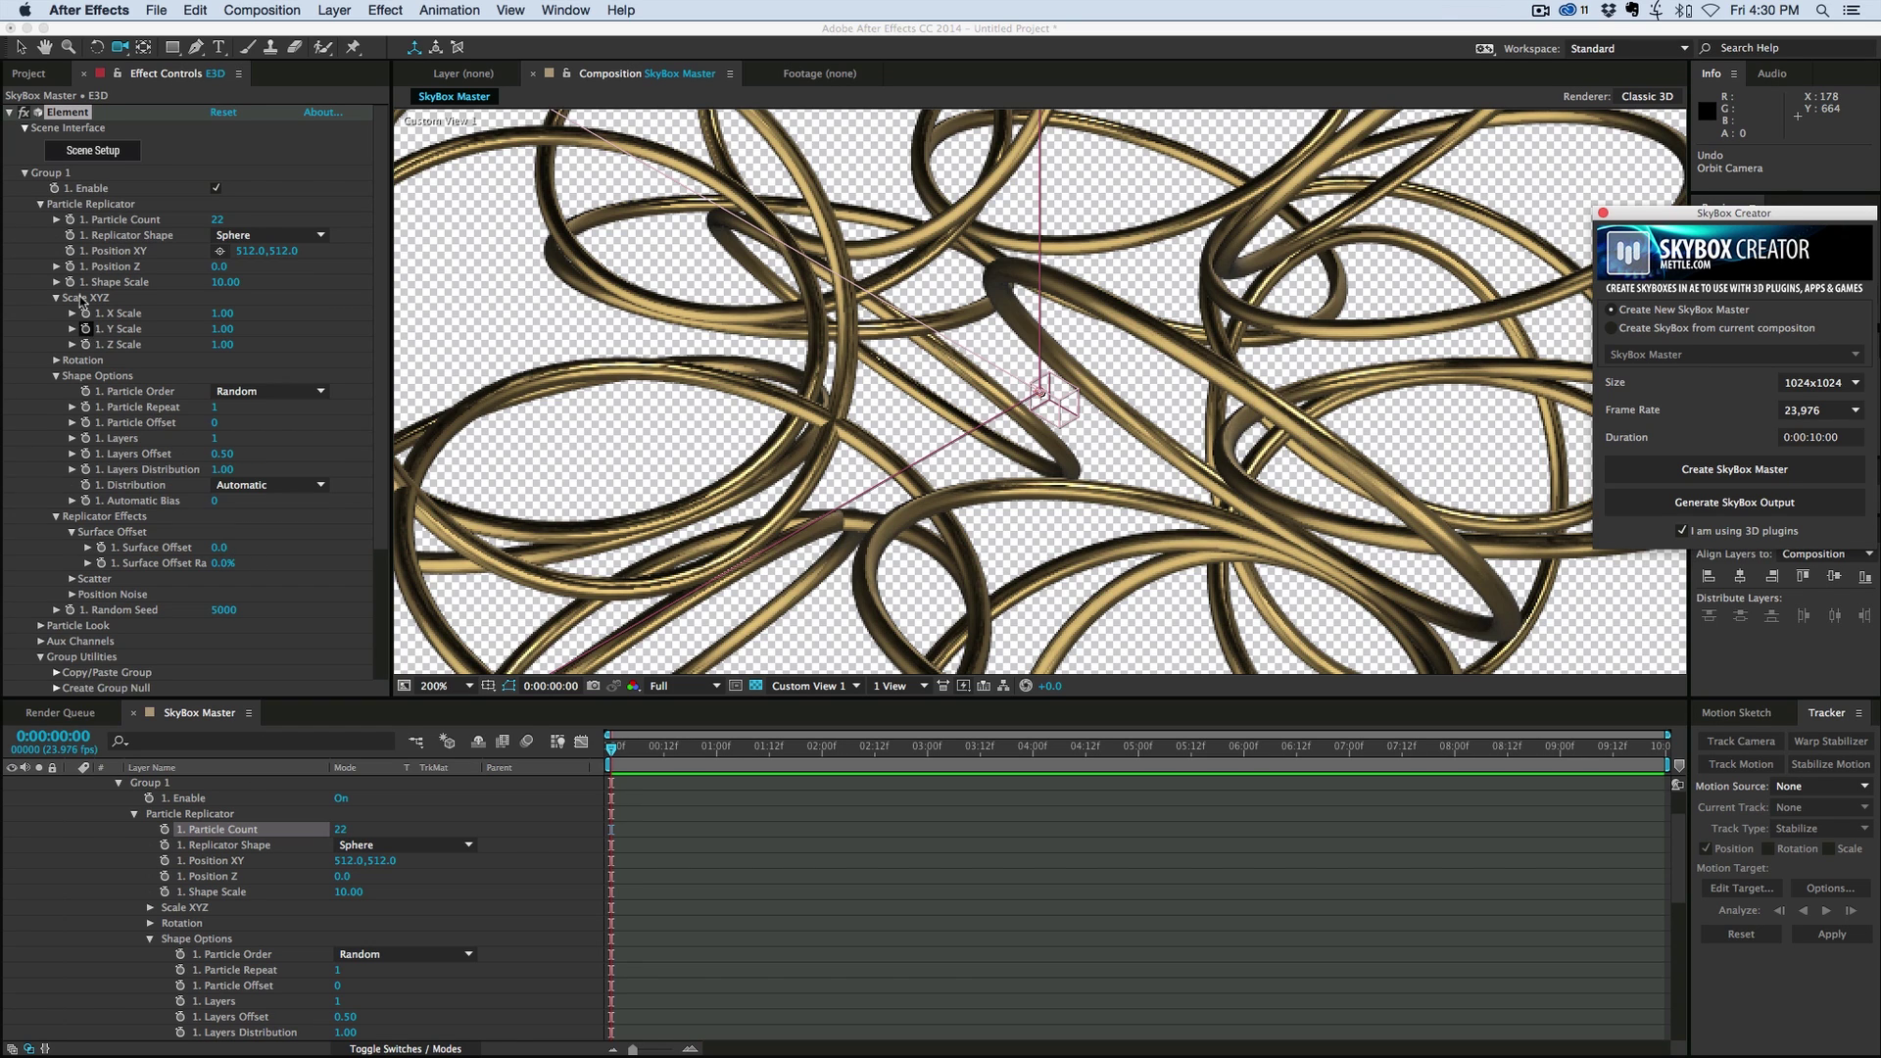
left_click(40, 204)
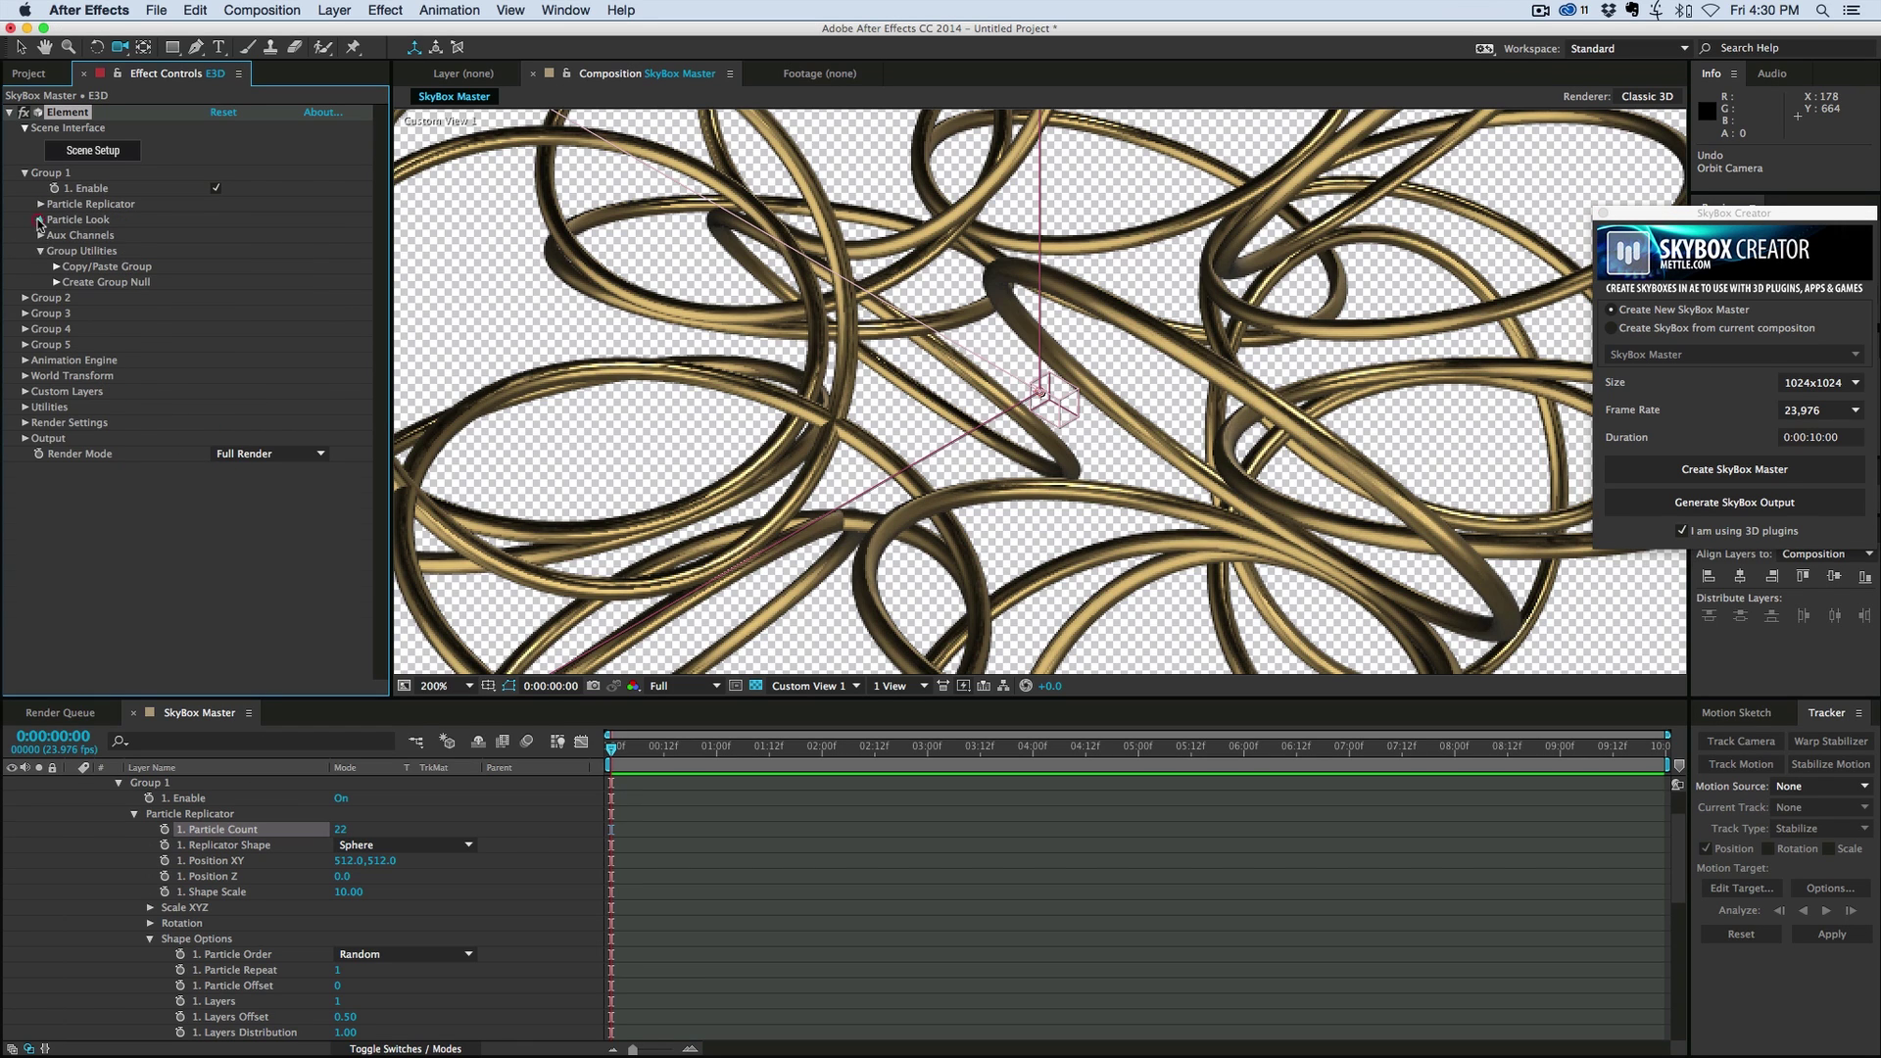
Keyframe Particle Rotation's Rotation Random at 0° on the first frame and 204° on the last.
left_click(39, 221)
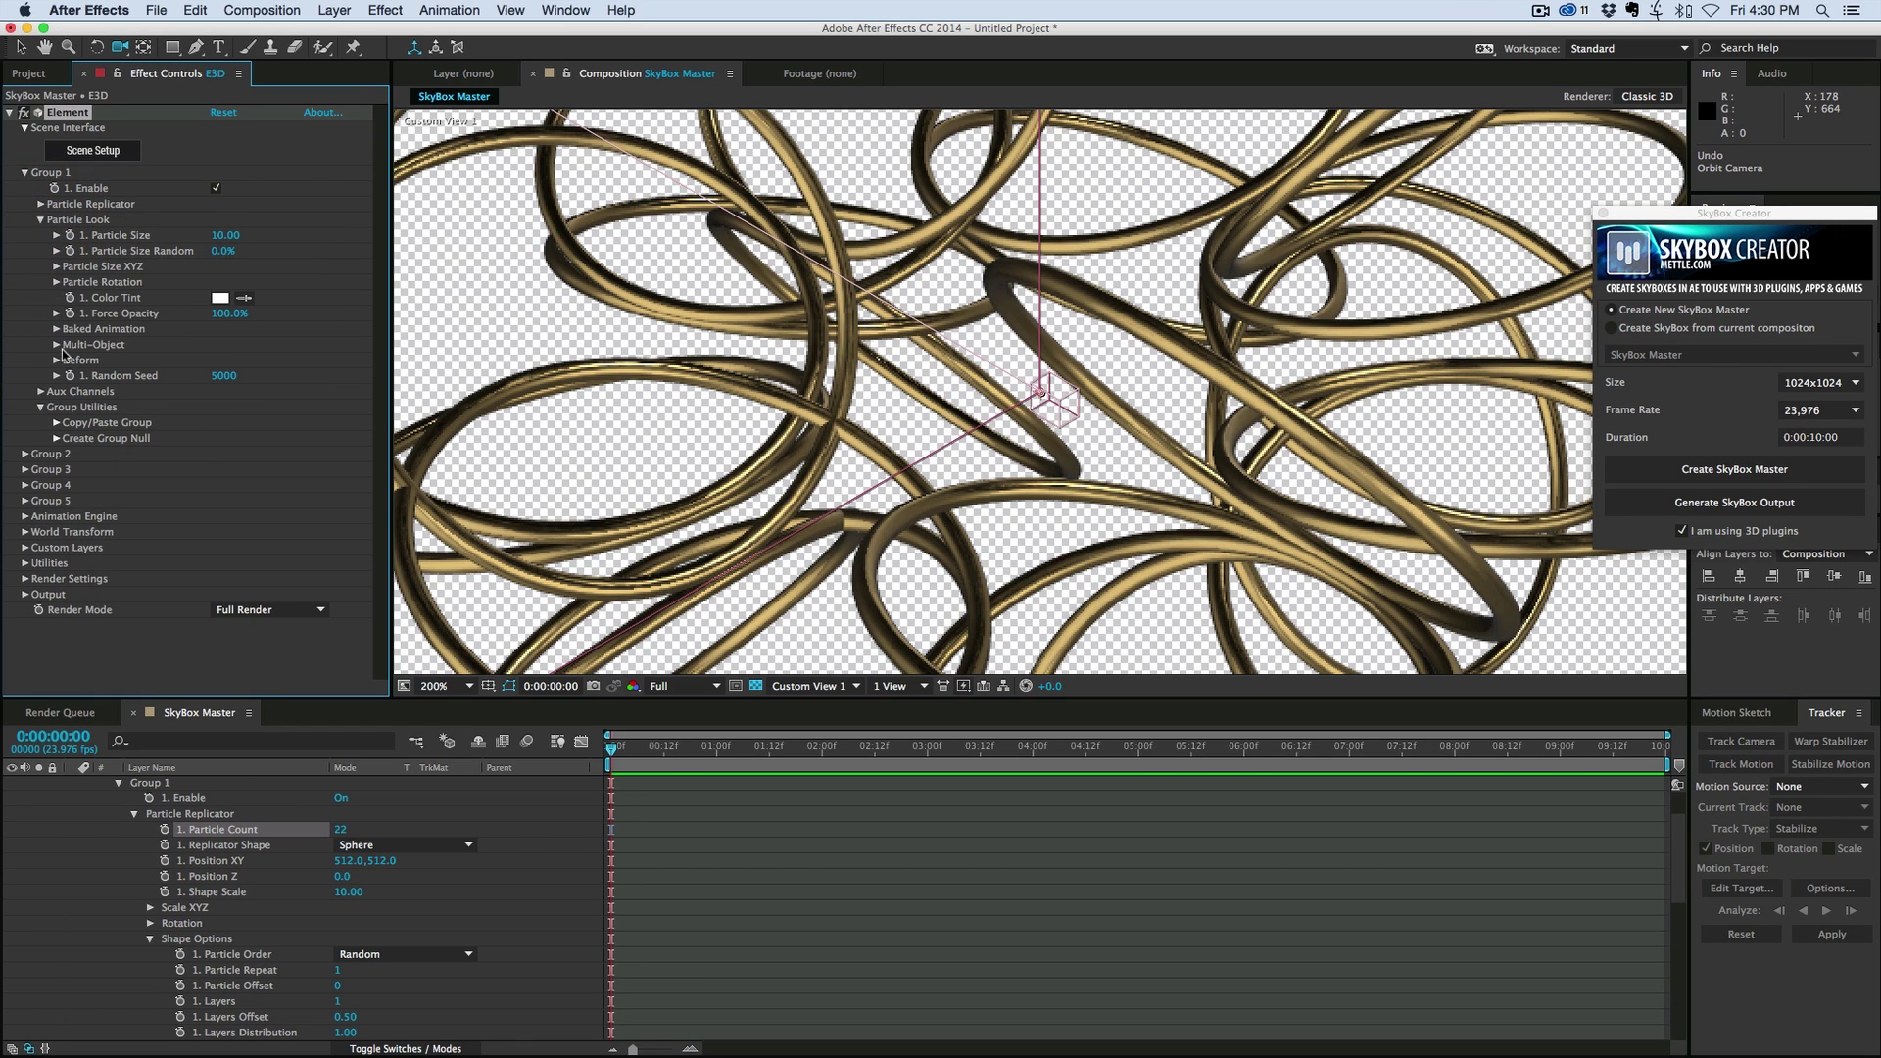
left_click(57, 283)
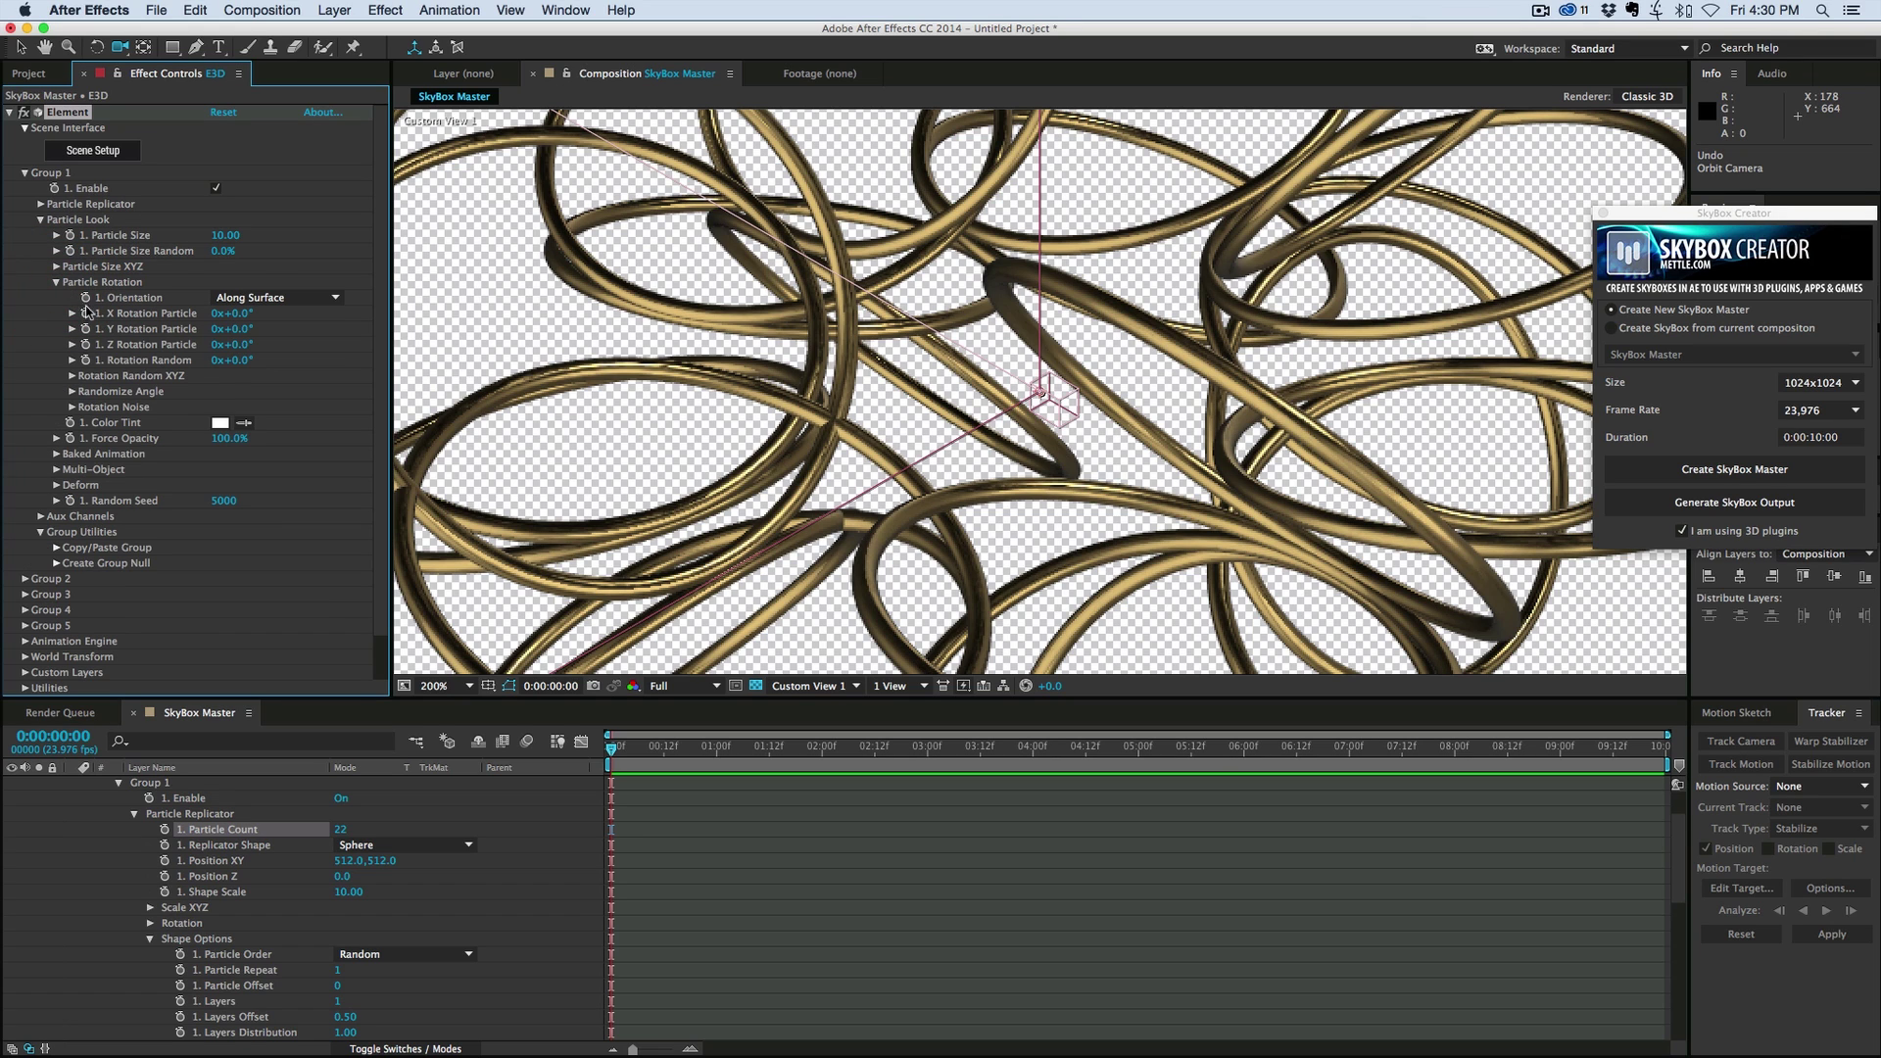
left_click(92, 359)
left_click(1356, 793)
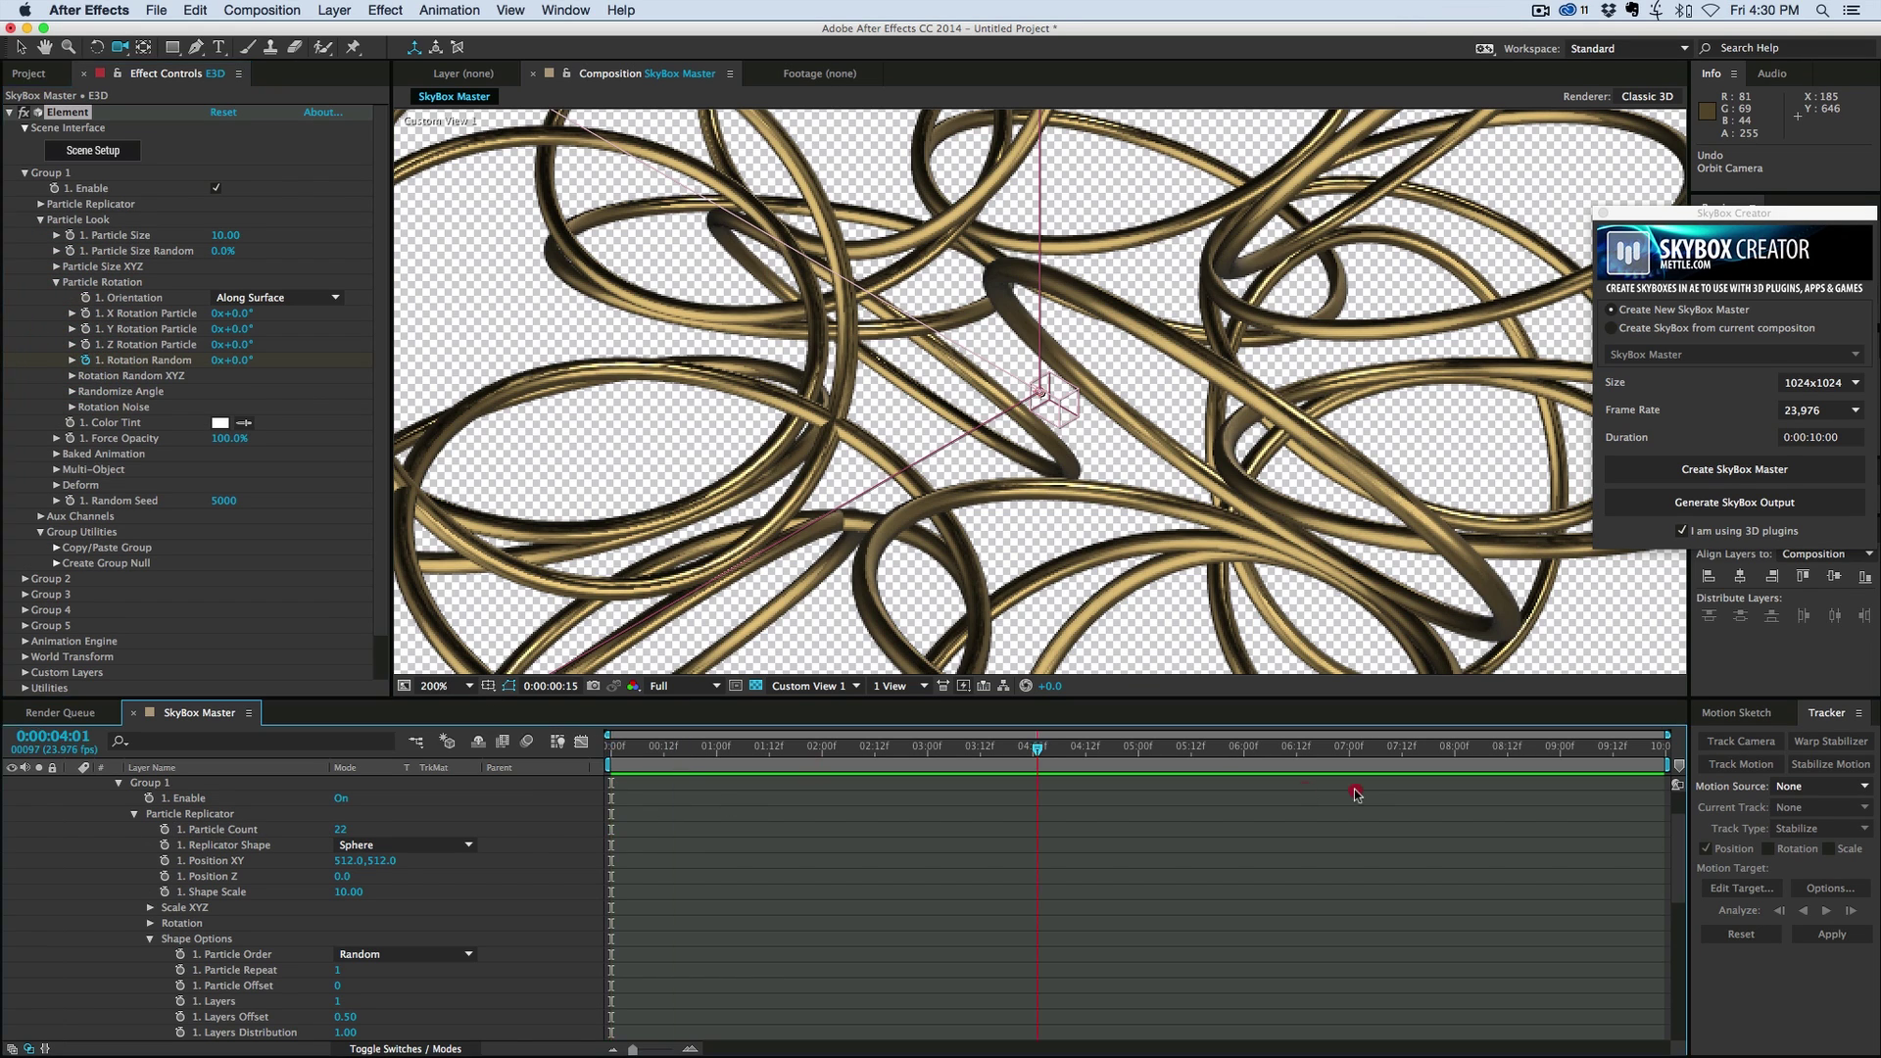
key("End")
left_click_drag(233, 359, 419, 366)
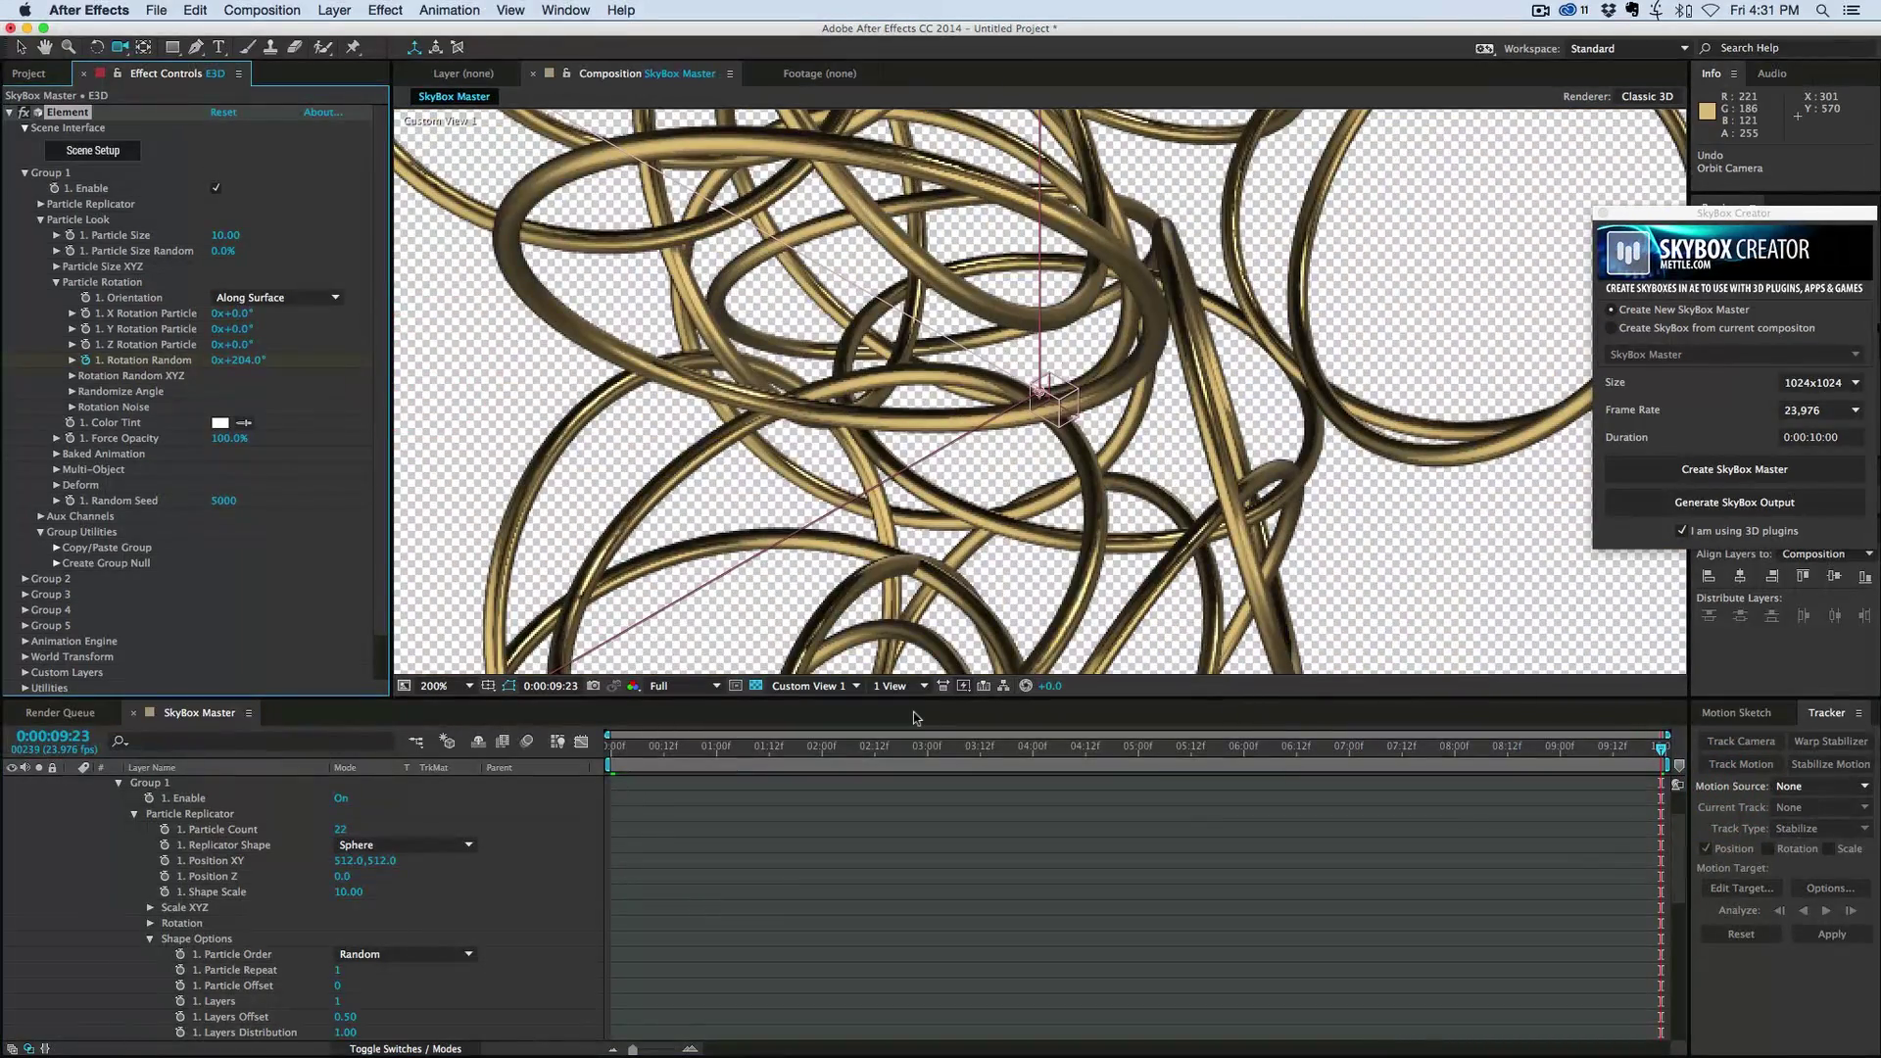
left_click(876, 763)
key("Home")
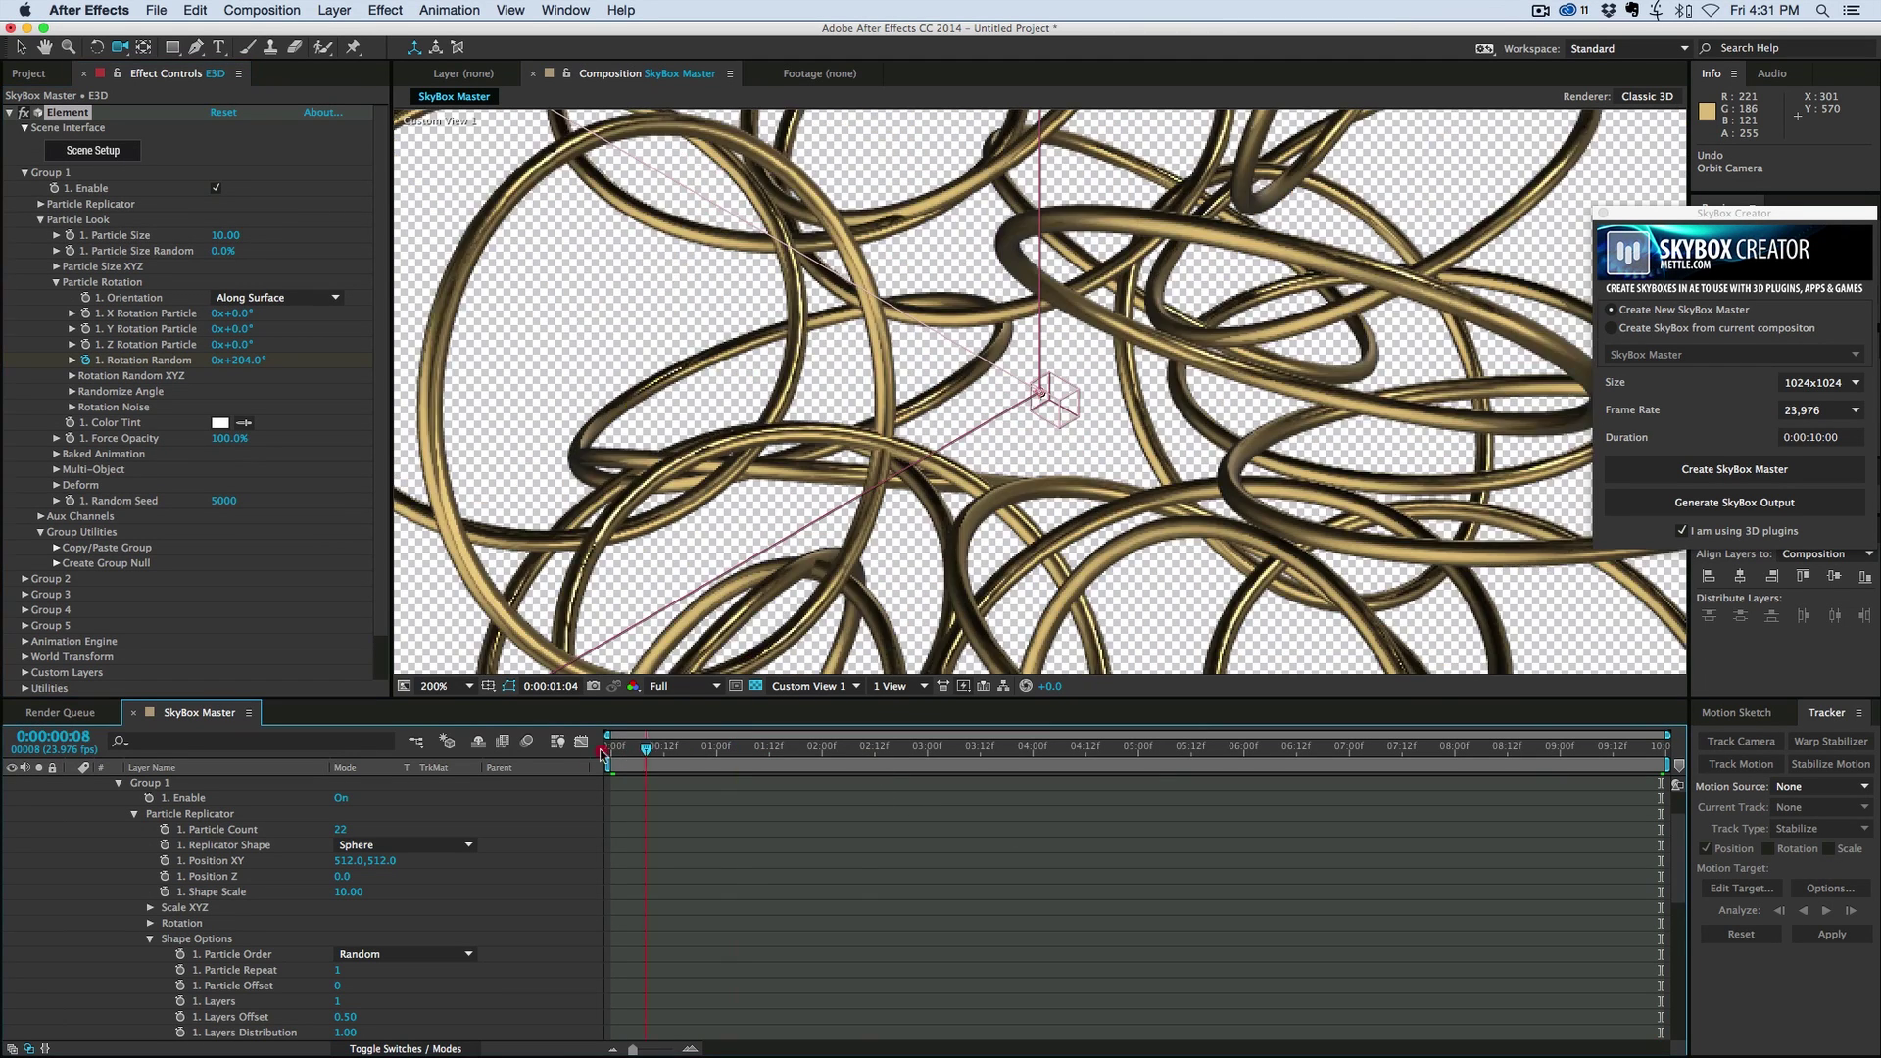
left_click(56, 486)
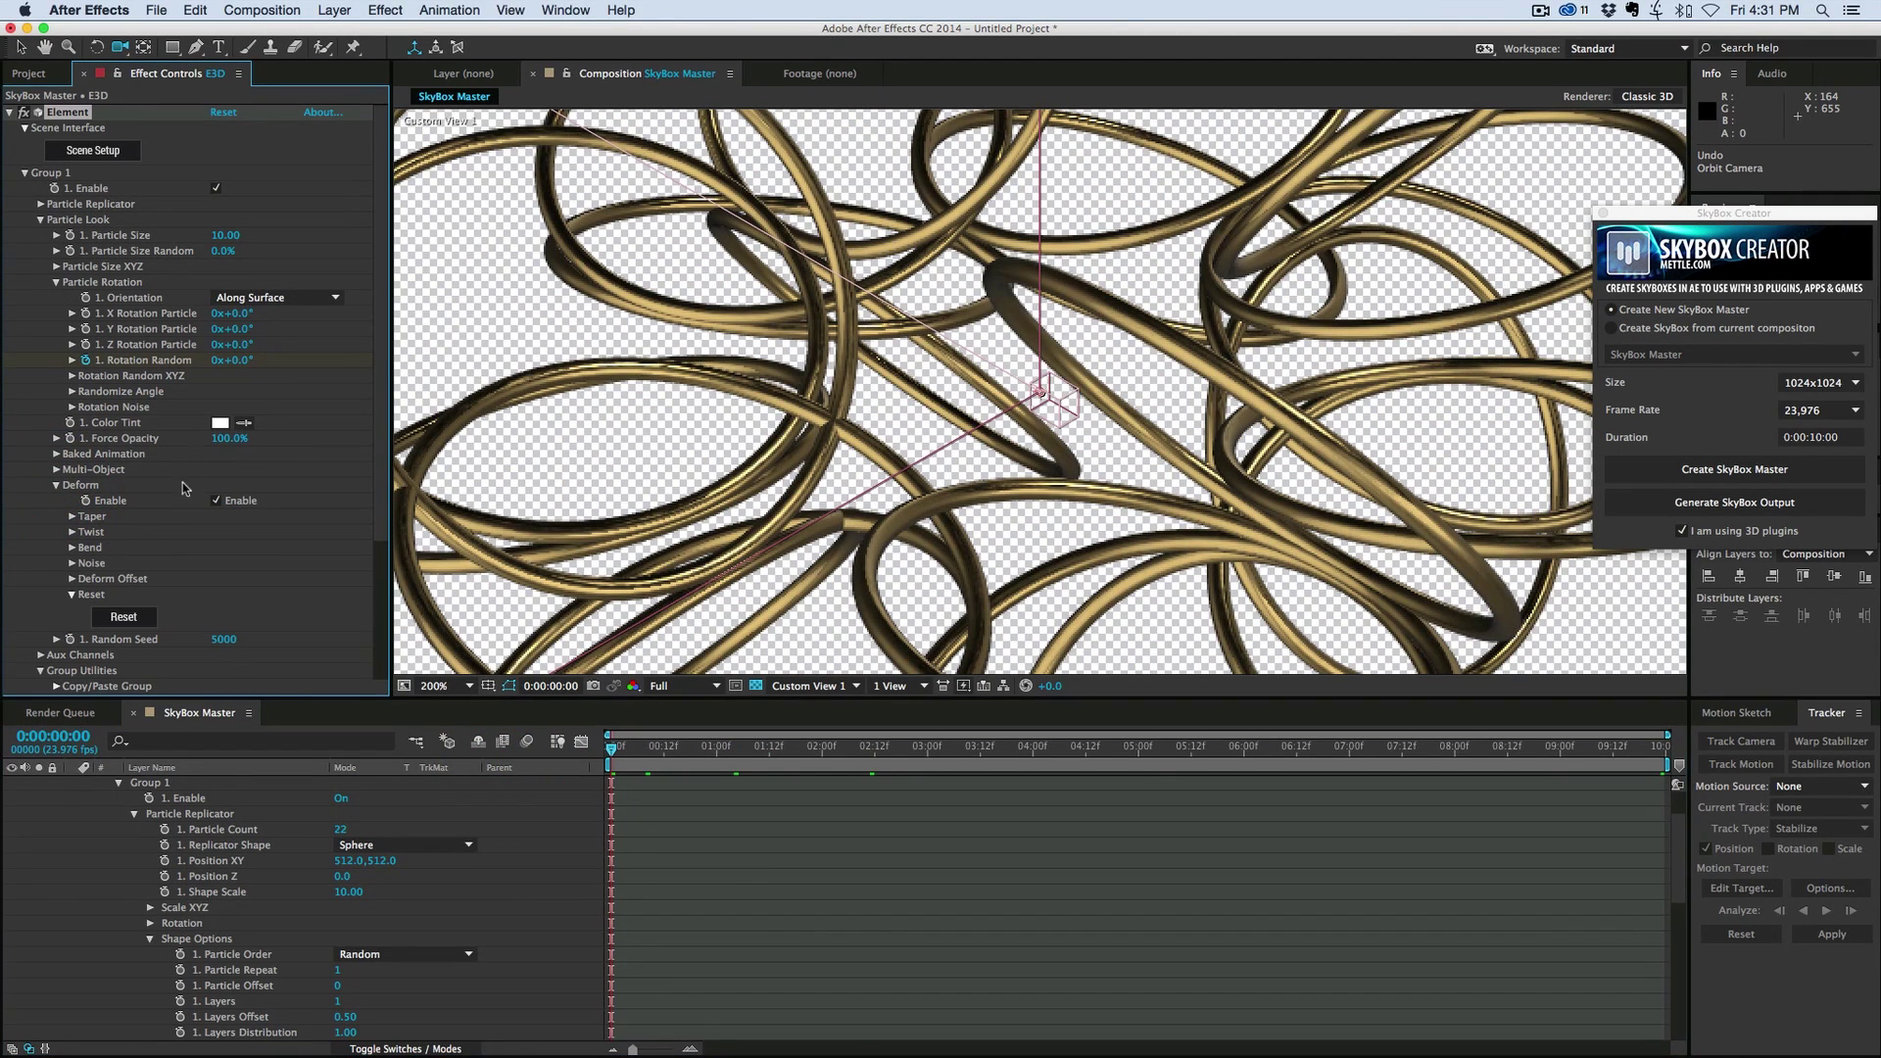
Enable the Bend deform with a 65° Bend Angle.
left_click(72, 547)
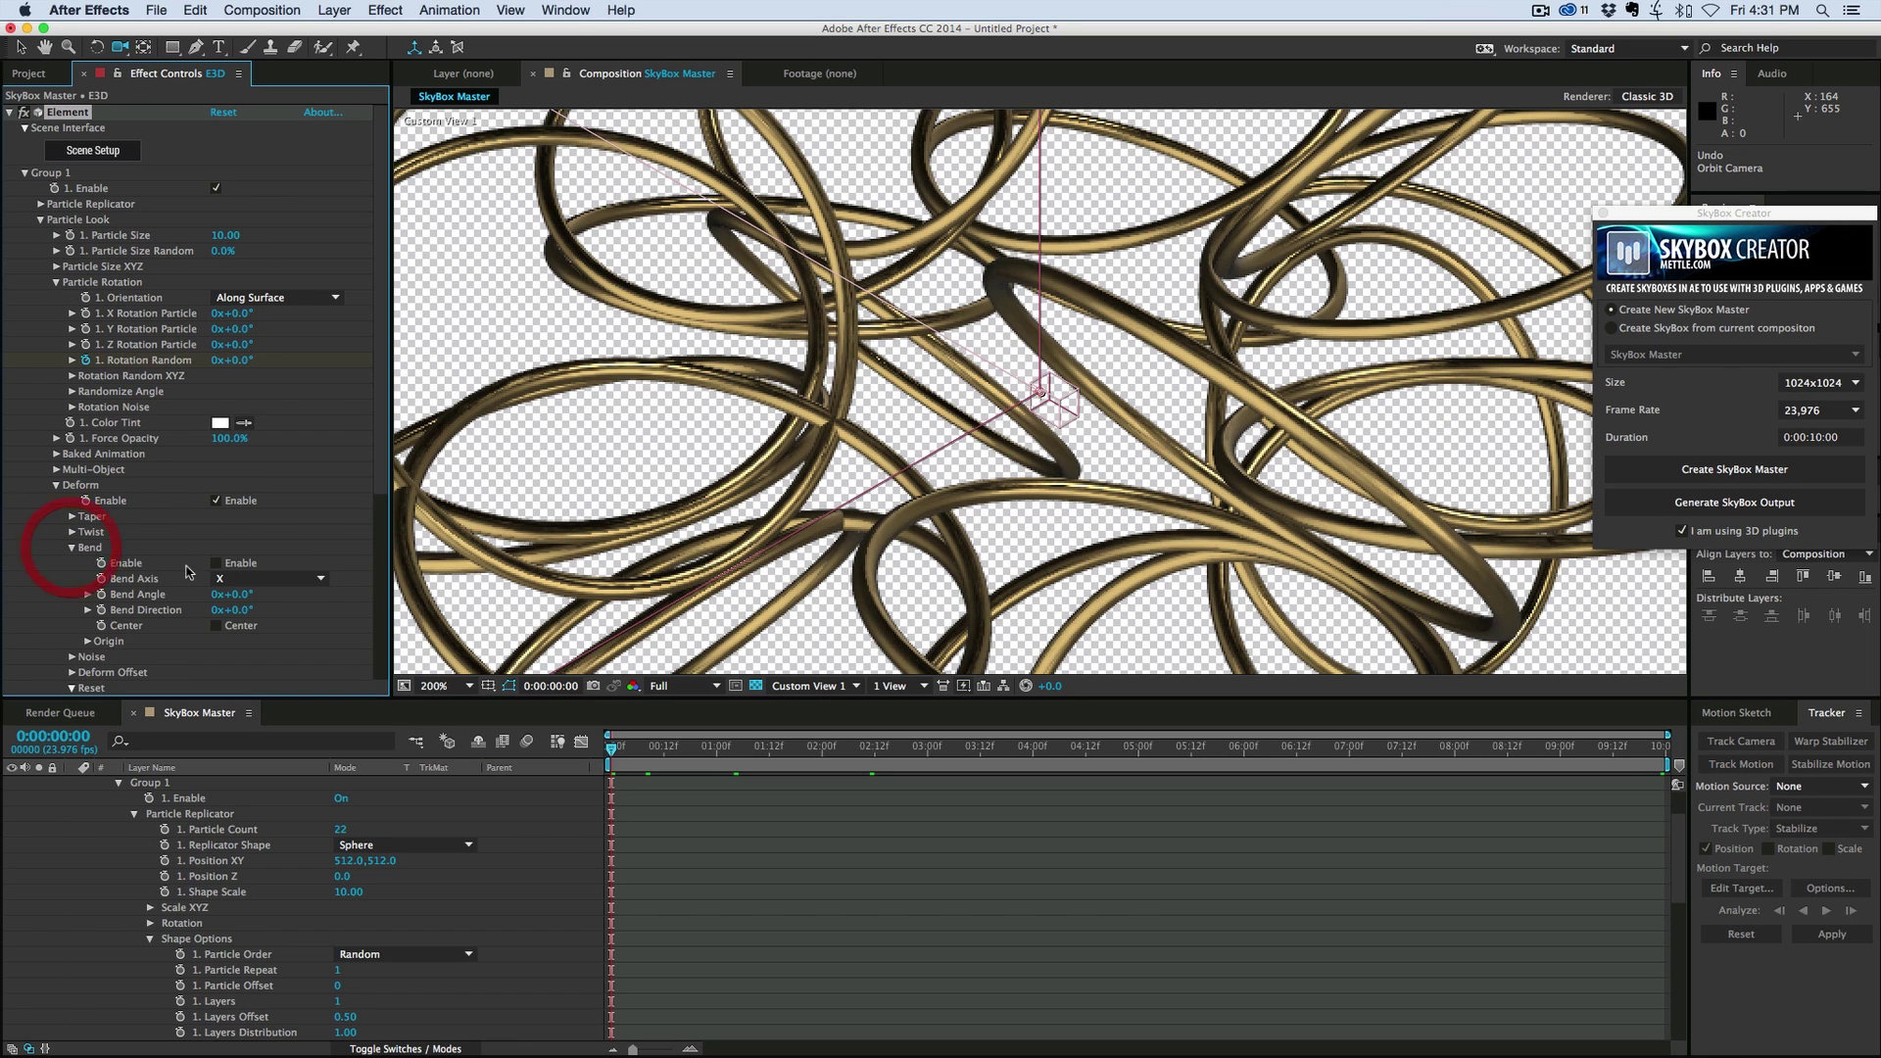
left_click(216, 564)
left_click_drag(225, 610, 114, 610)
key("ctrl+z")
left_click_drag(231, 593, 104, 594)
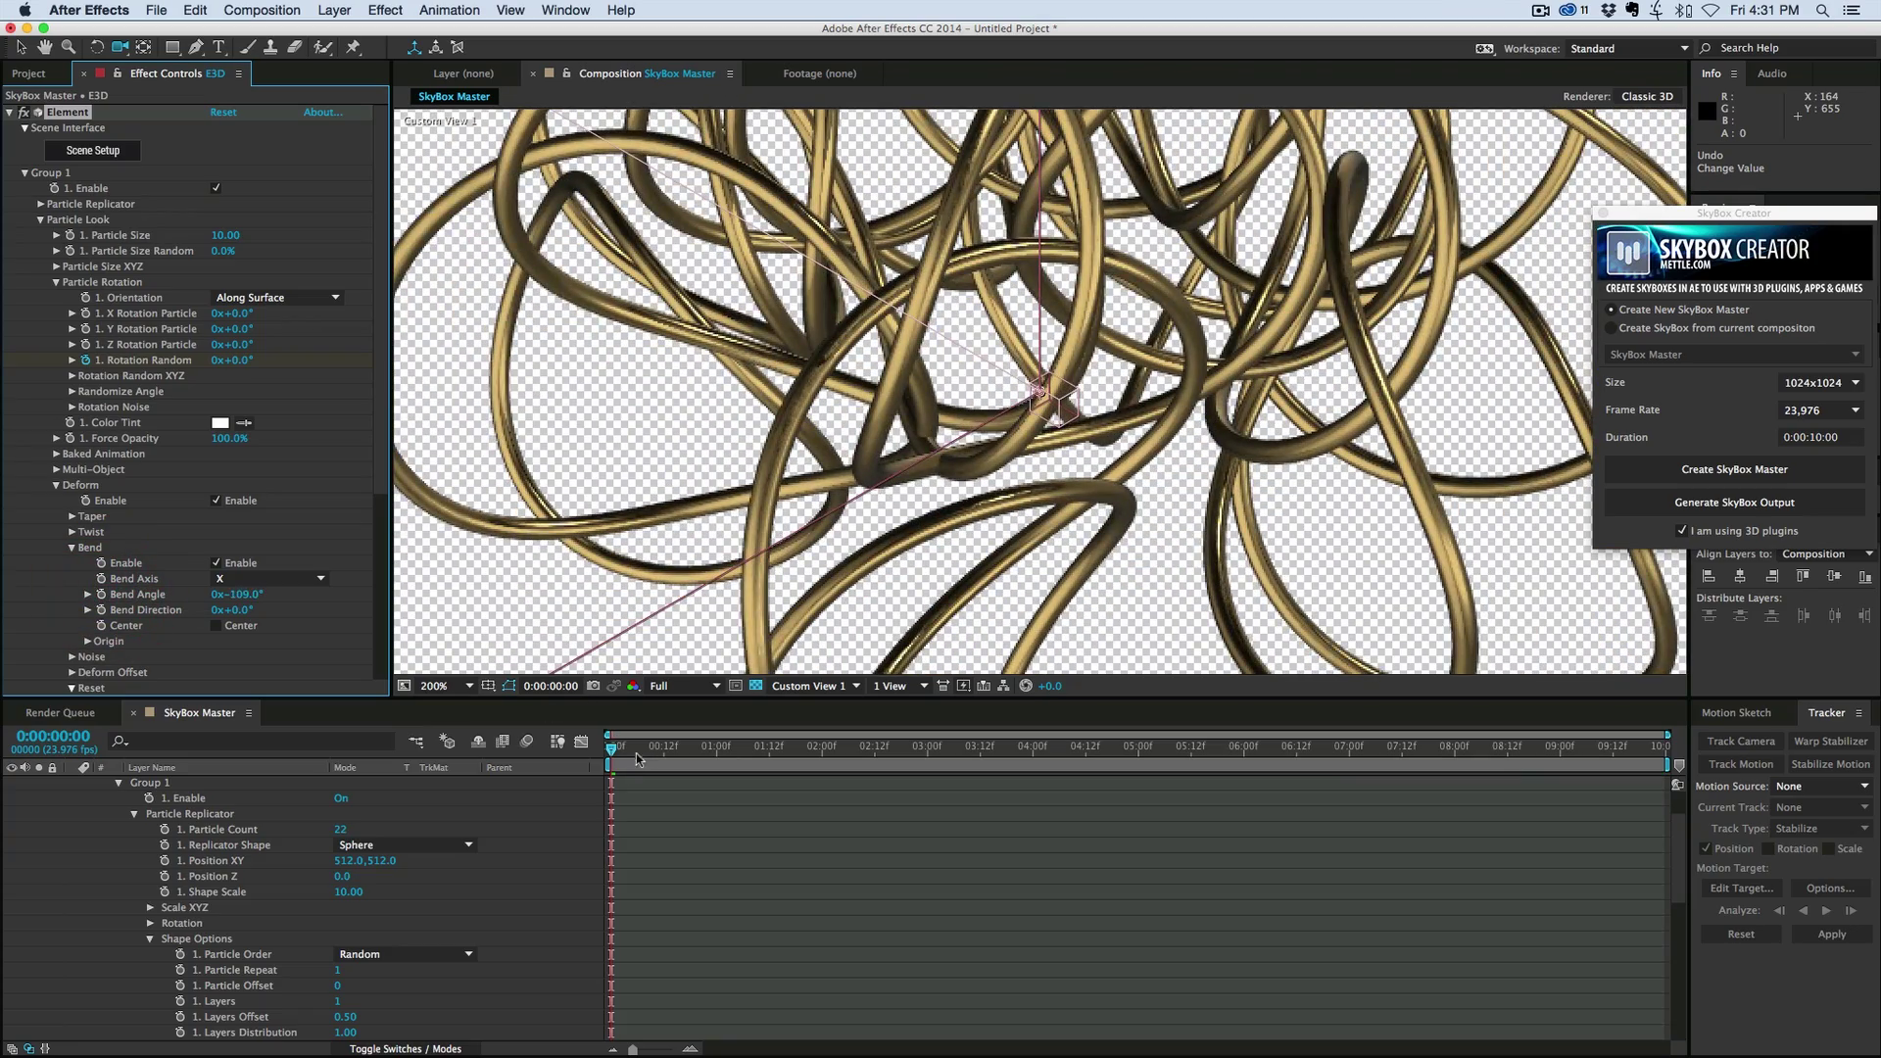
left_click_drag(637, 760, 1679, 771)
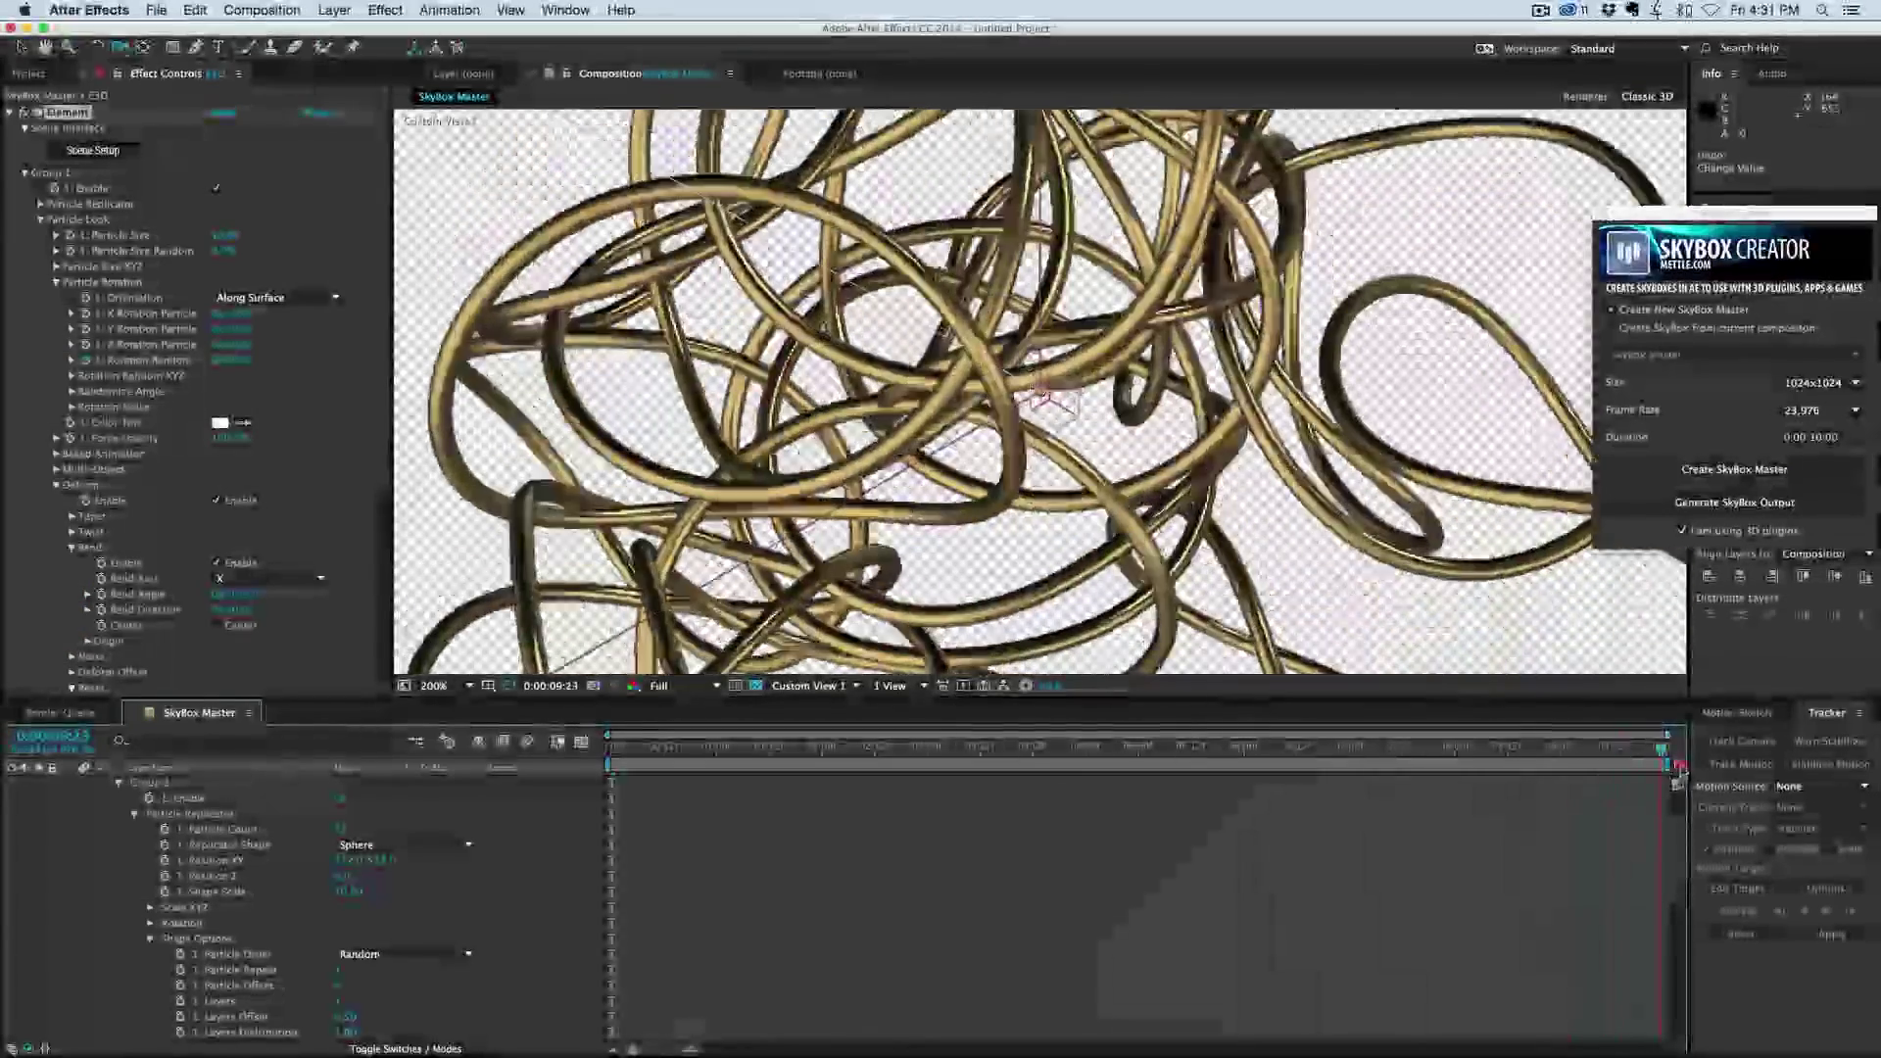
left_click_drag(245, 595, 411, 598)
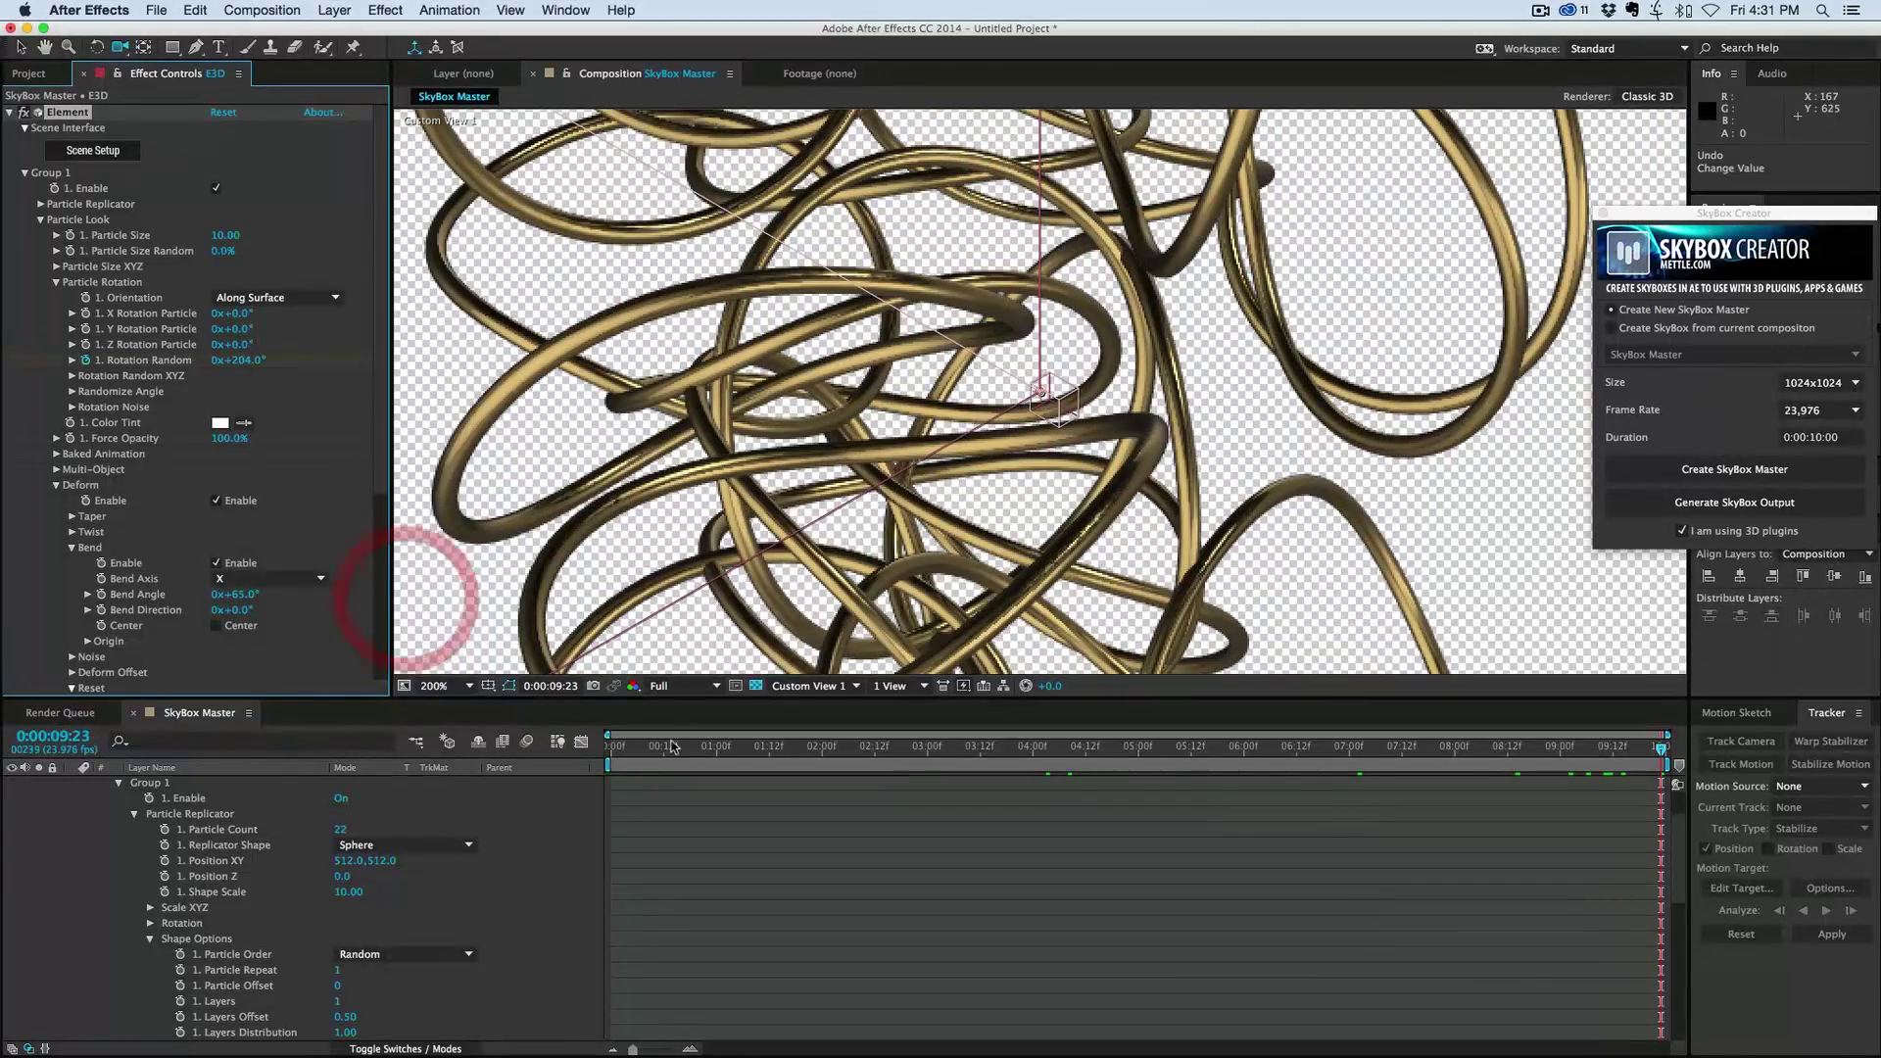
View through the Active Camera at 50% zoom and preview from the first frame.
left_click(852, 685)
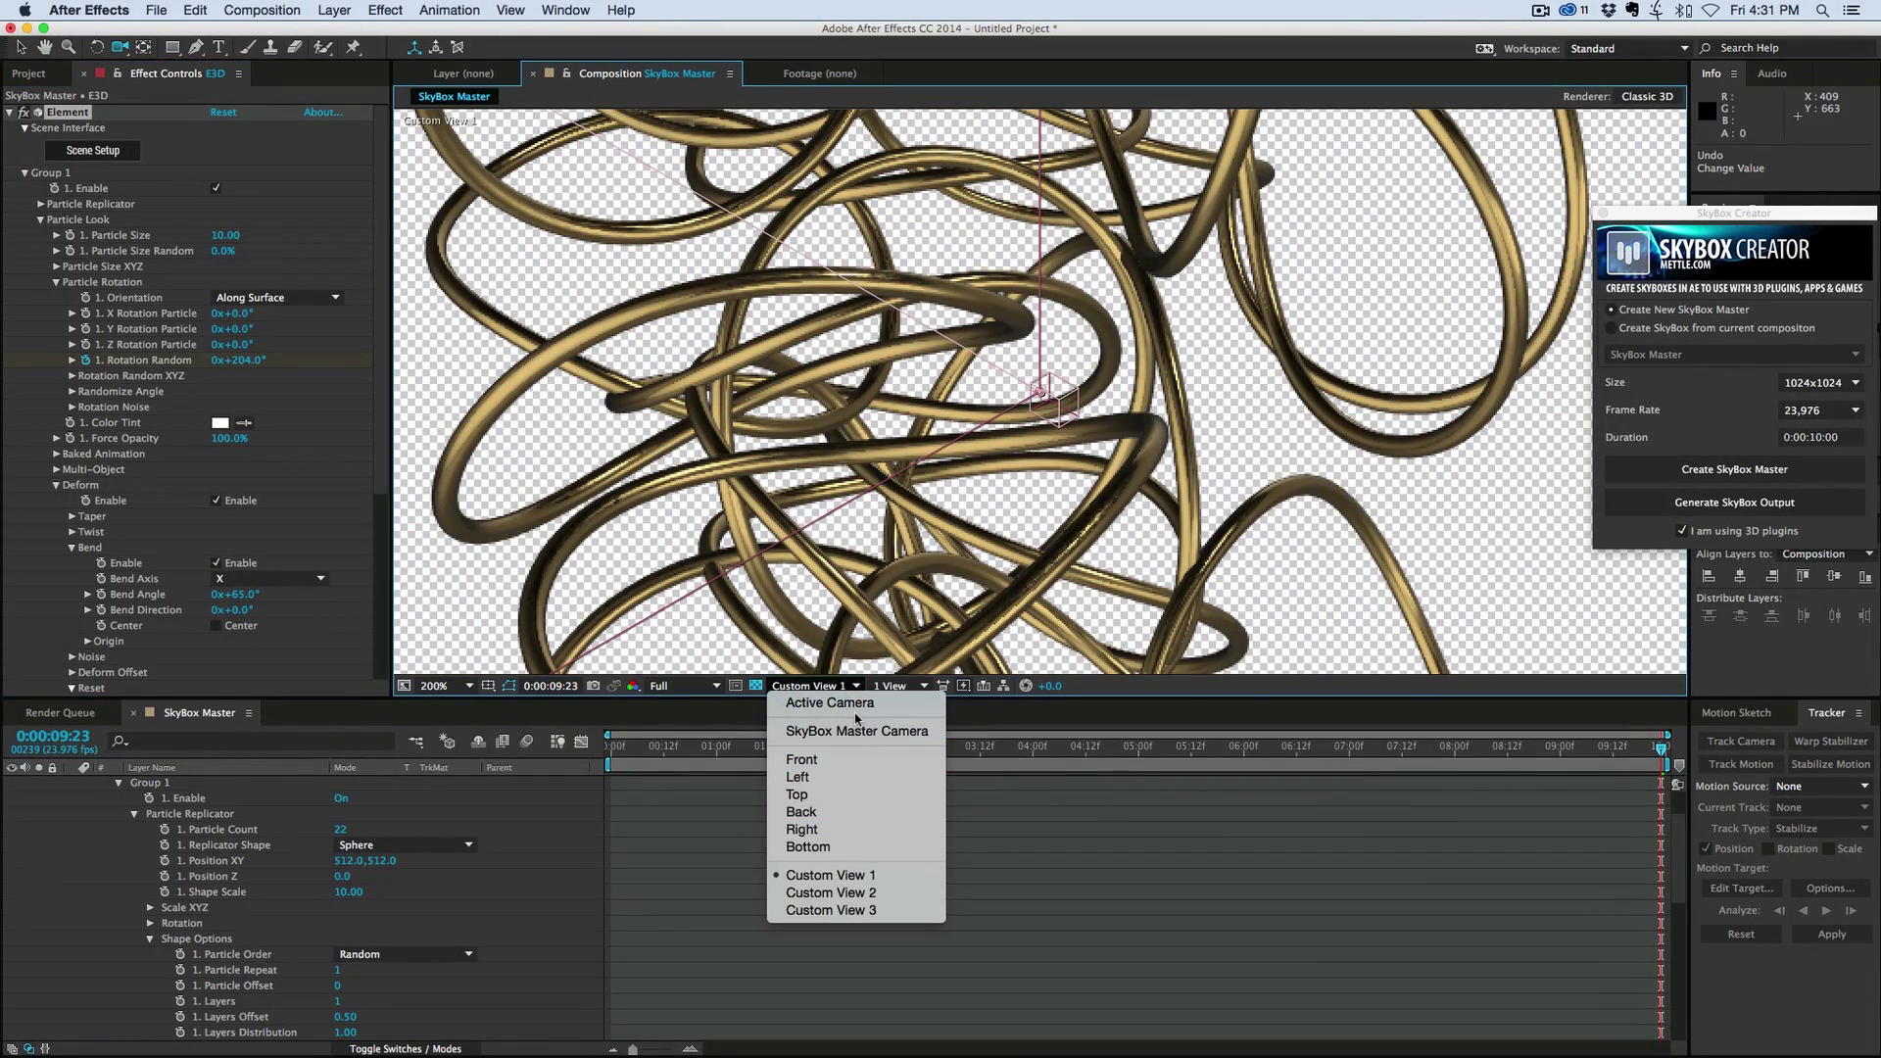
left_click(832, 703)
key("Home")
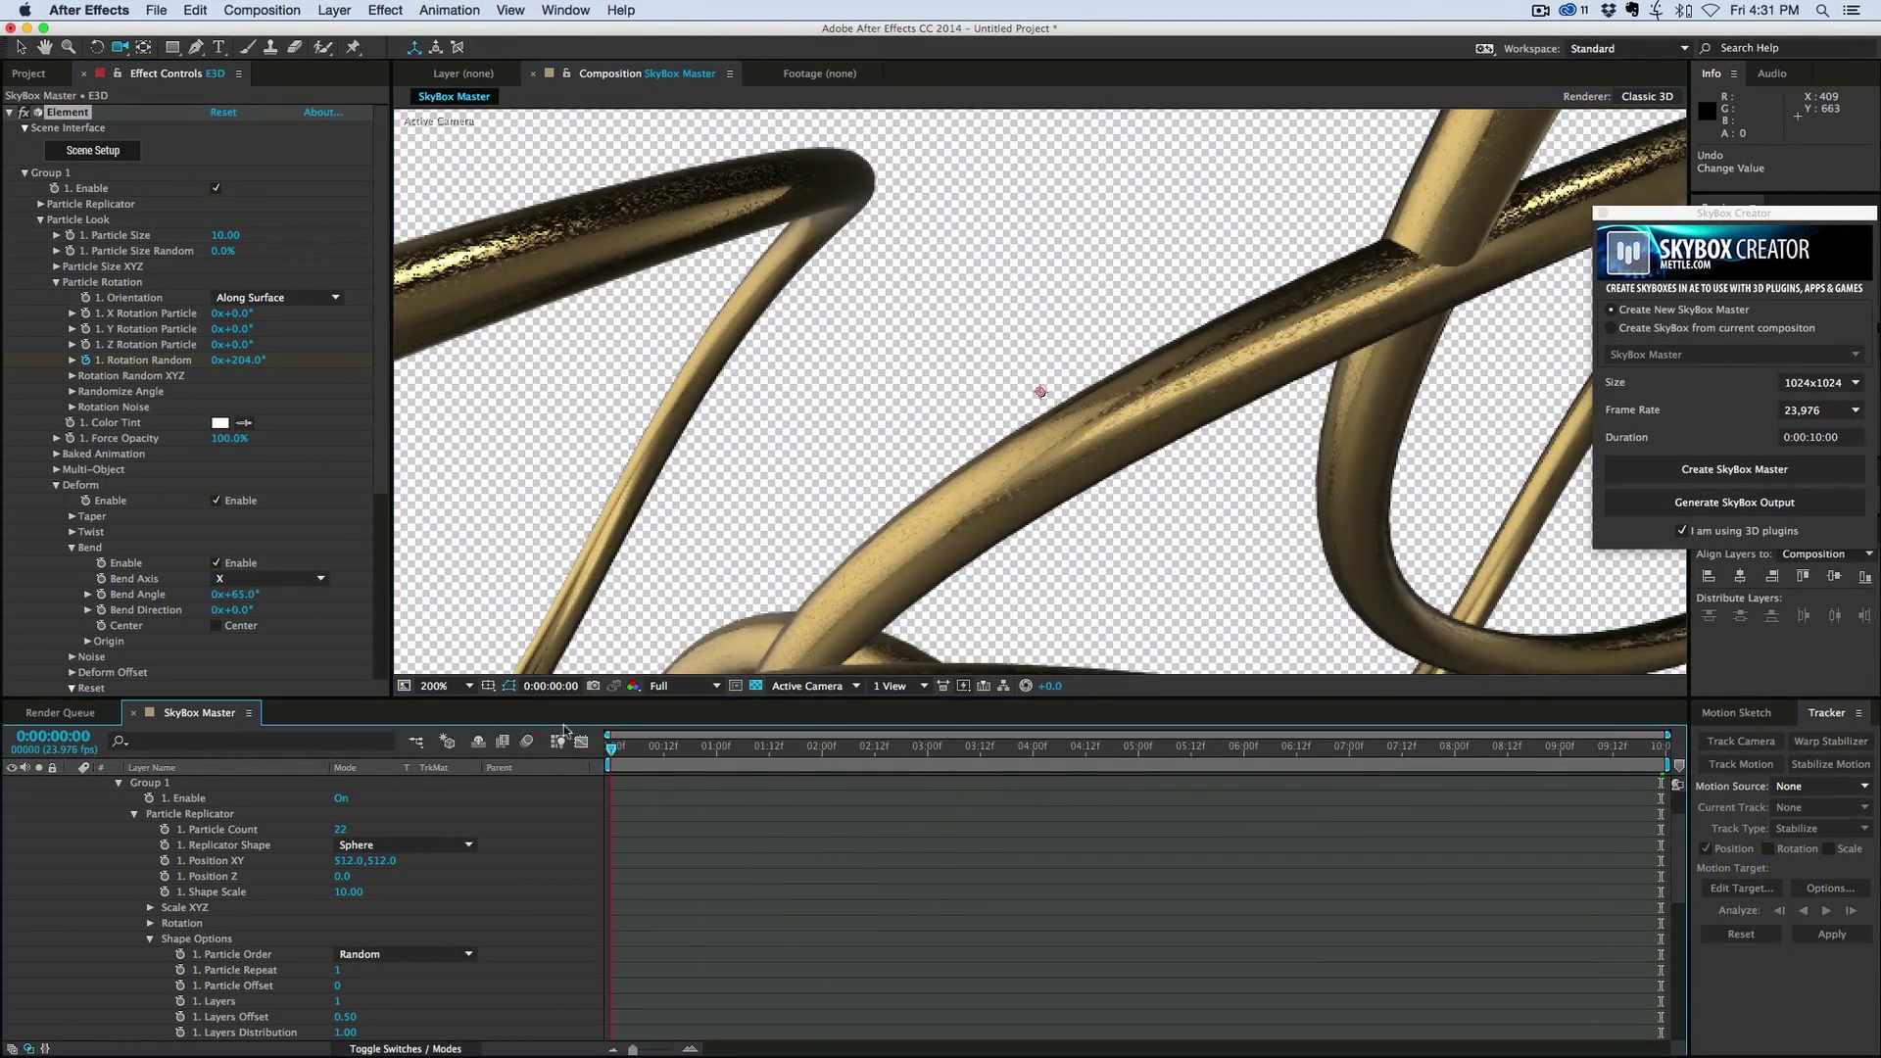
key("comma")
key("comma")
key("comma")
key("space")
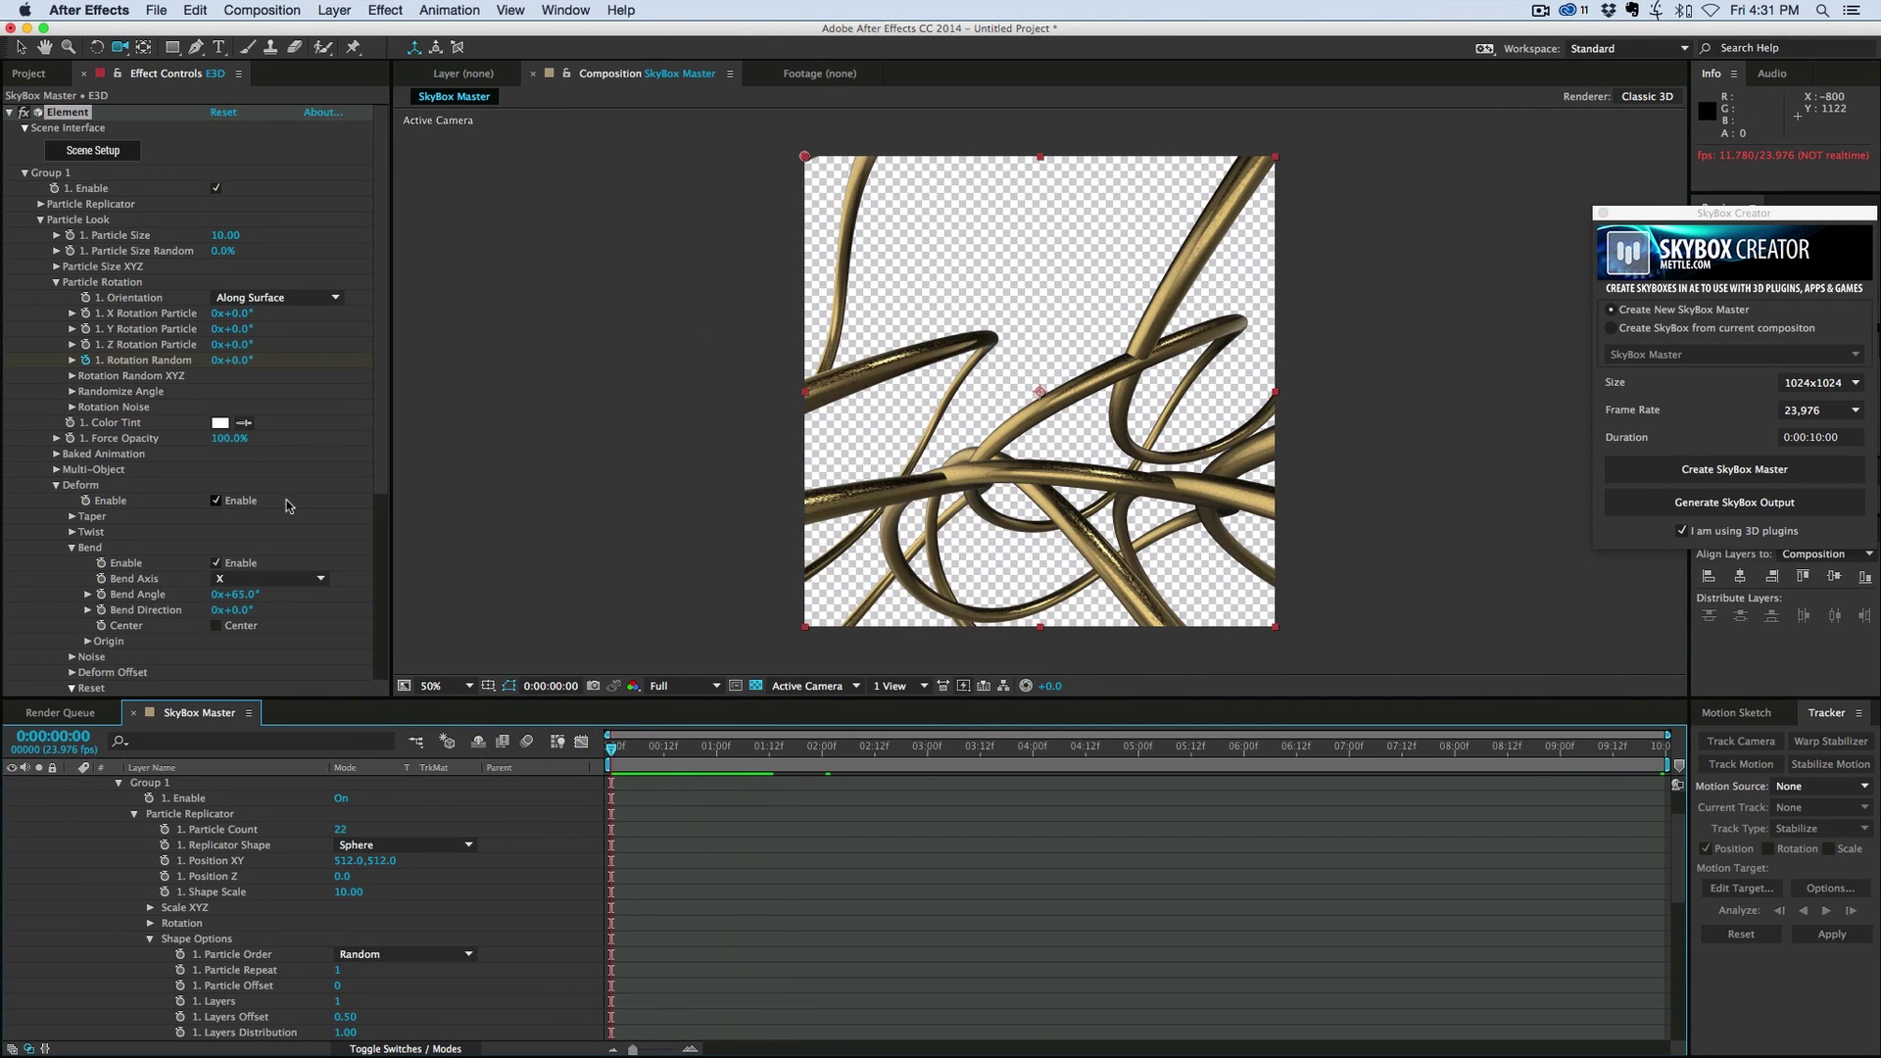
Turn on the environment and apply the Roof map from V1_Environment in Scene Setup.
left_click(94, 151)
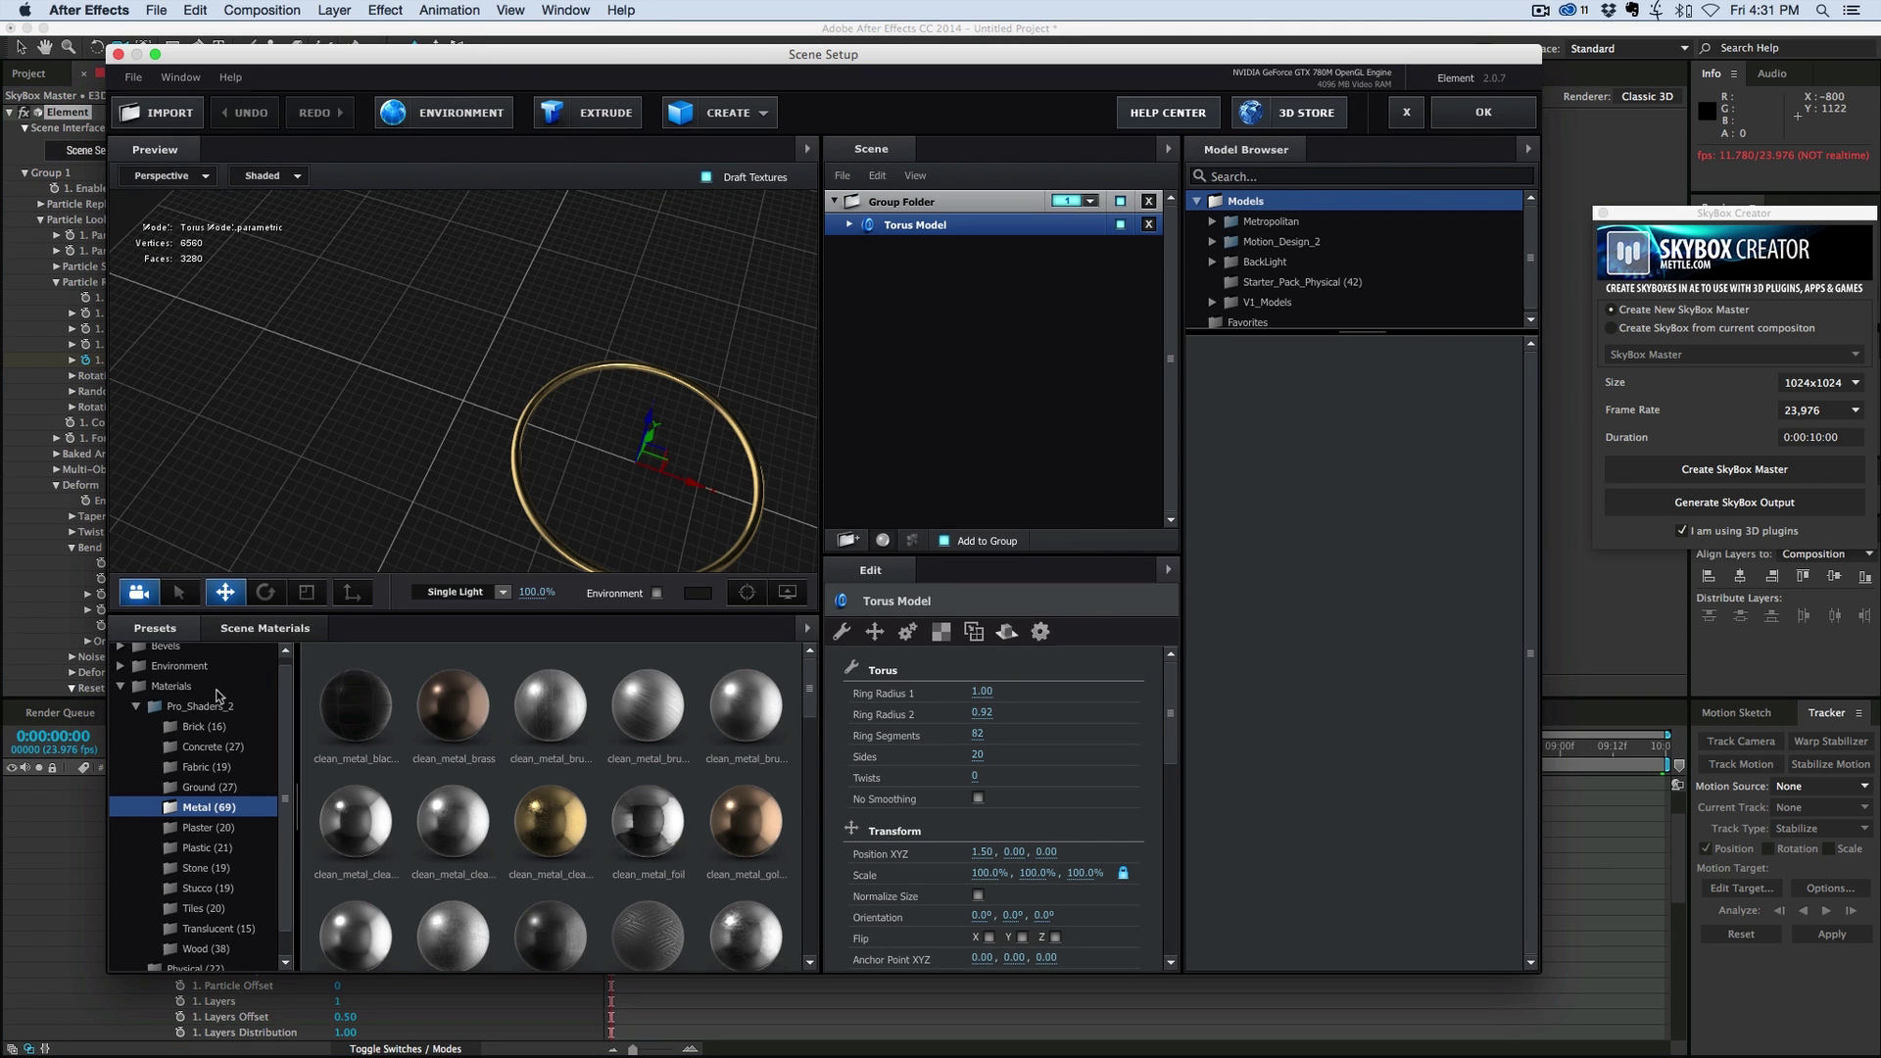
scroll(220, 698, "up", 1)
left_click(184, 675)
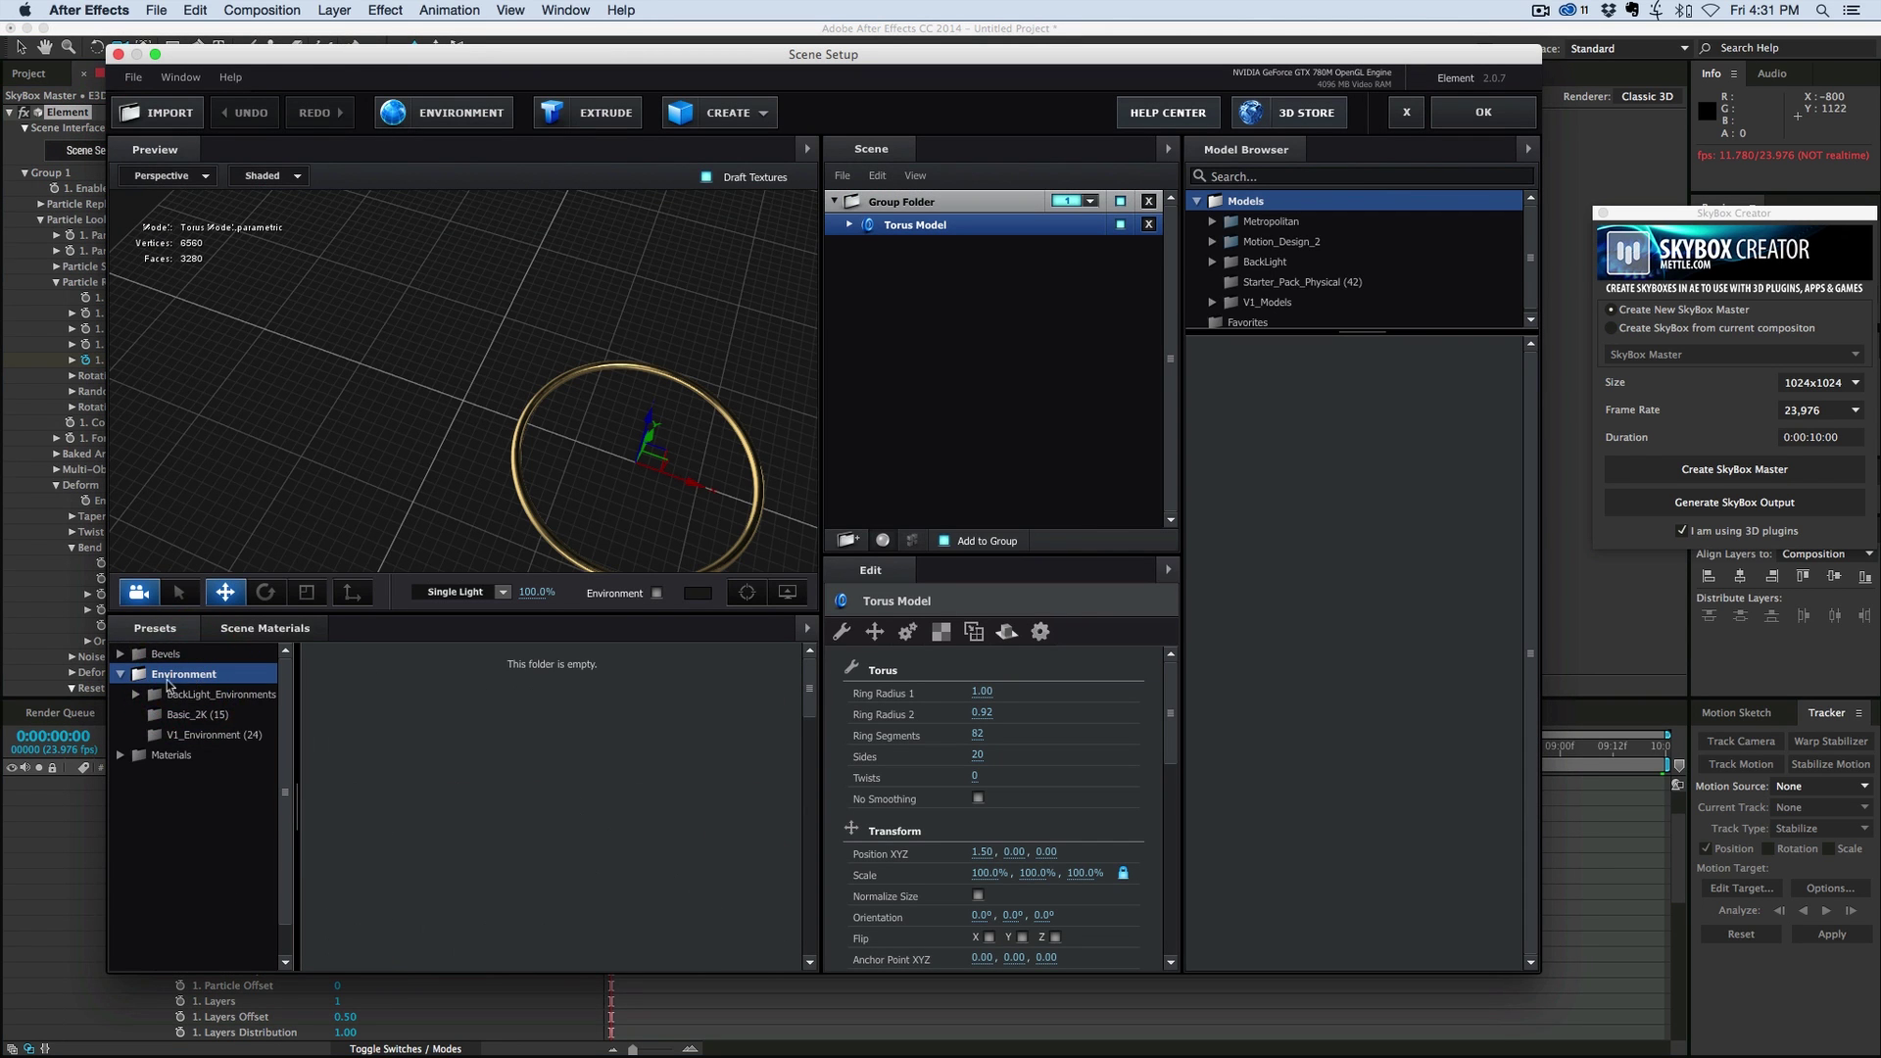
left_click(208, 735)
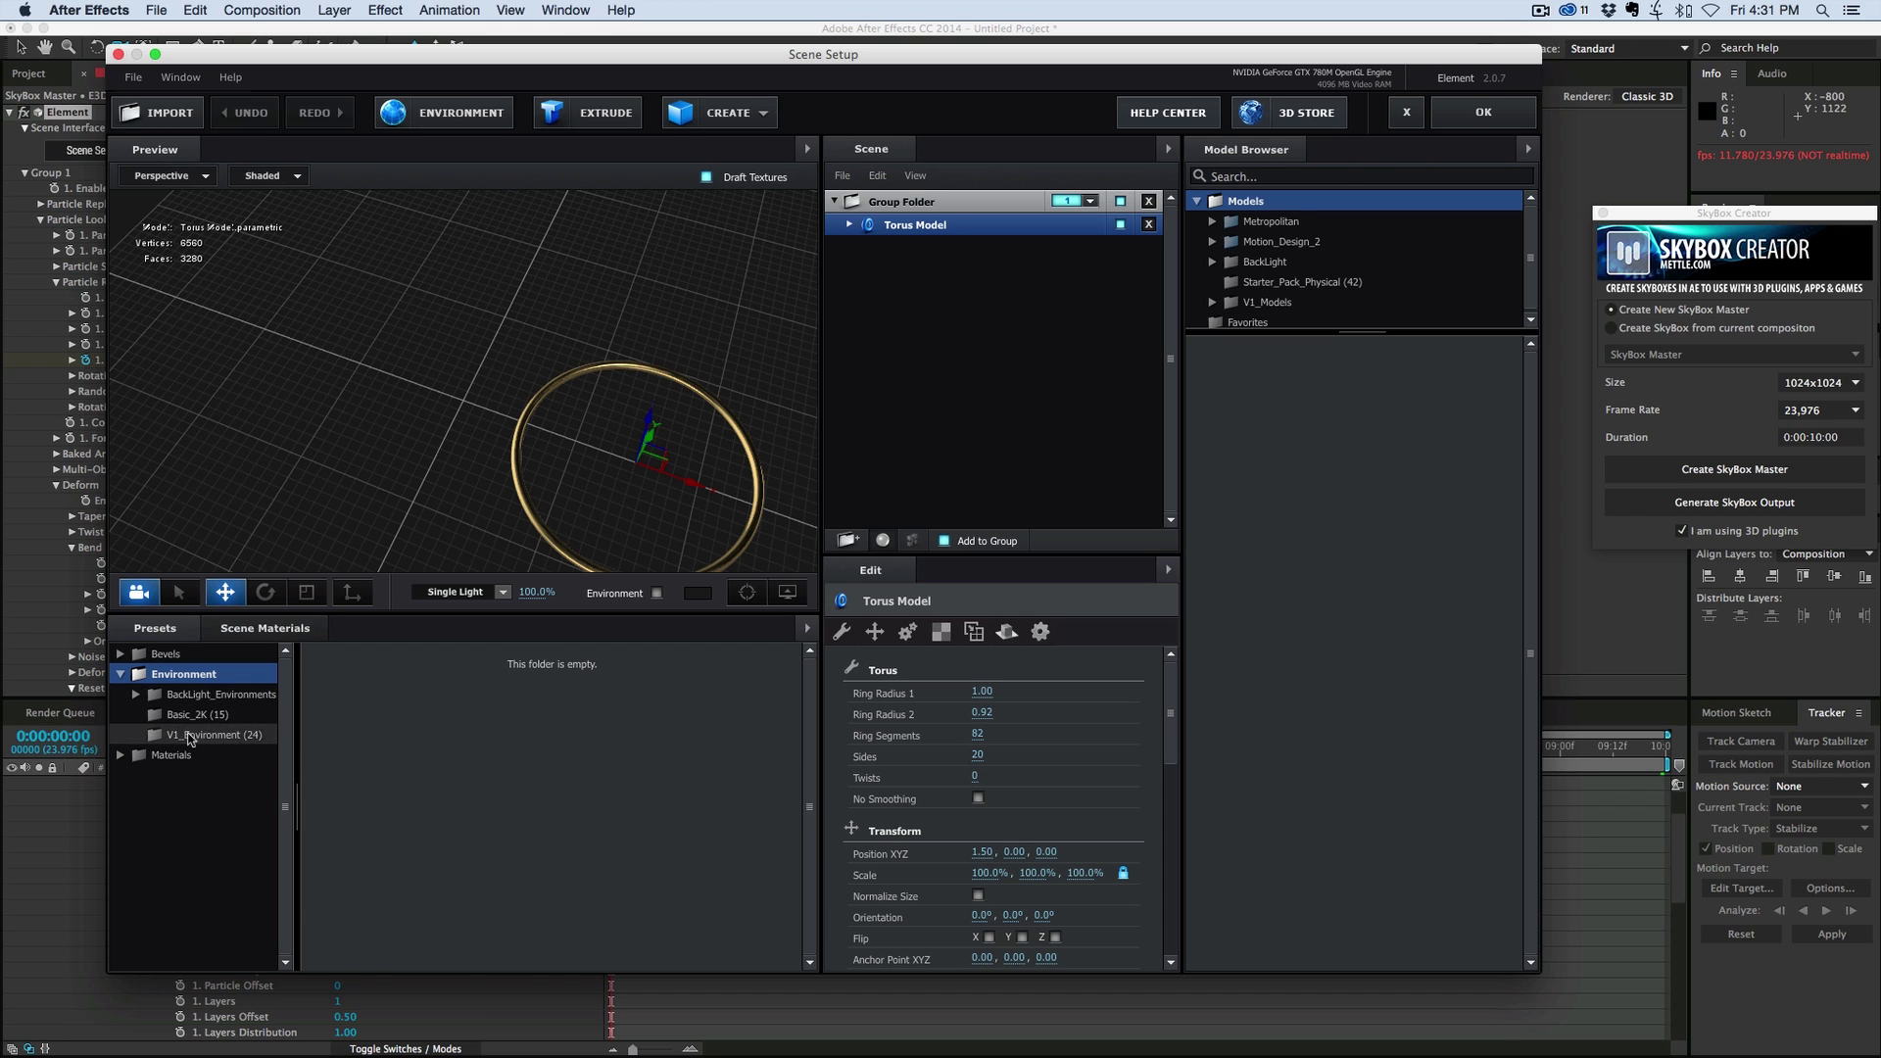
left_click_drag(811, 791, 812, 915)
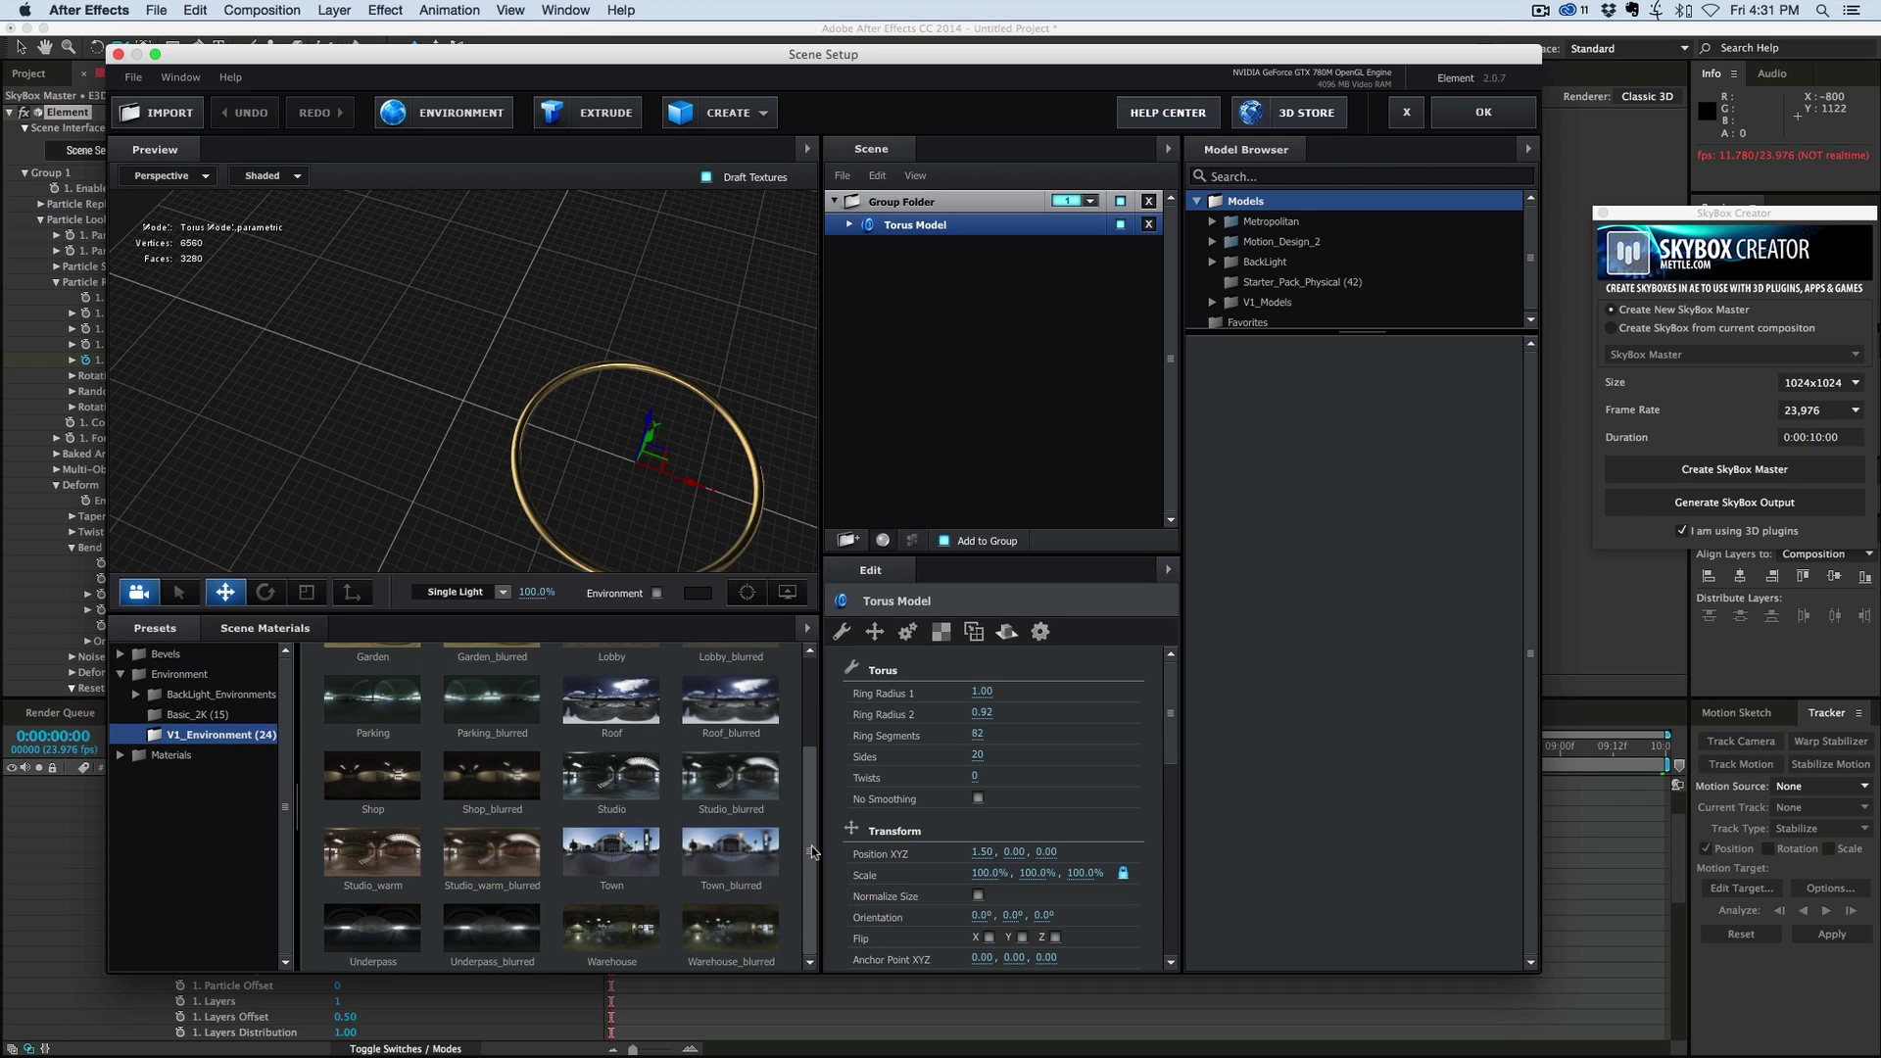
left_click_drag(809, 855, 811, 796)
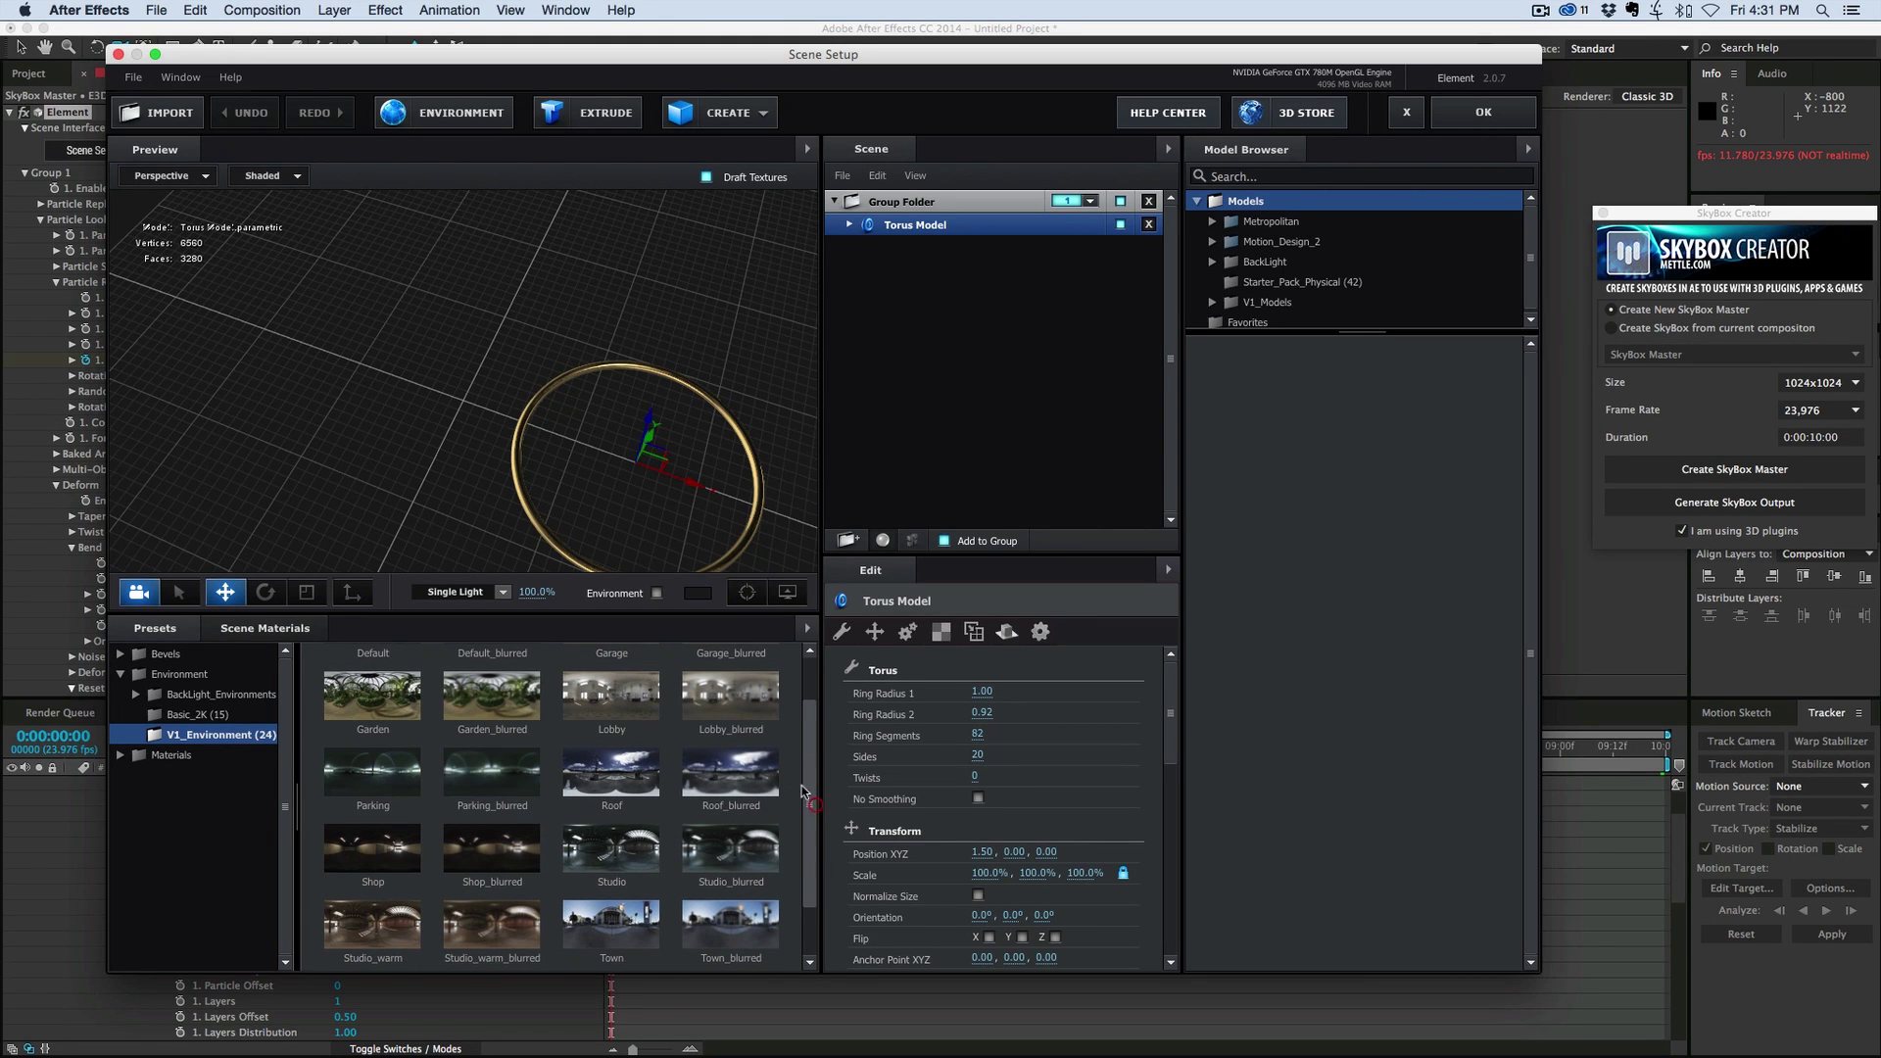
left_click(657, 593)
left_click_drag(627, 294, 485, 239)
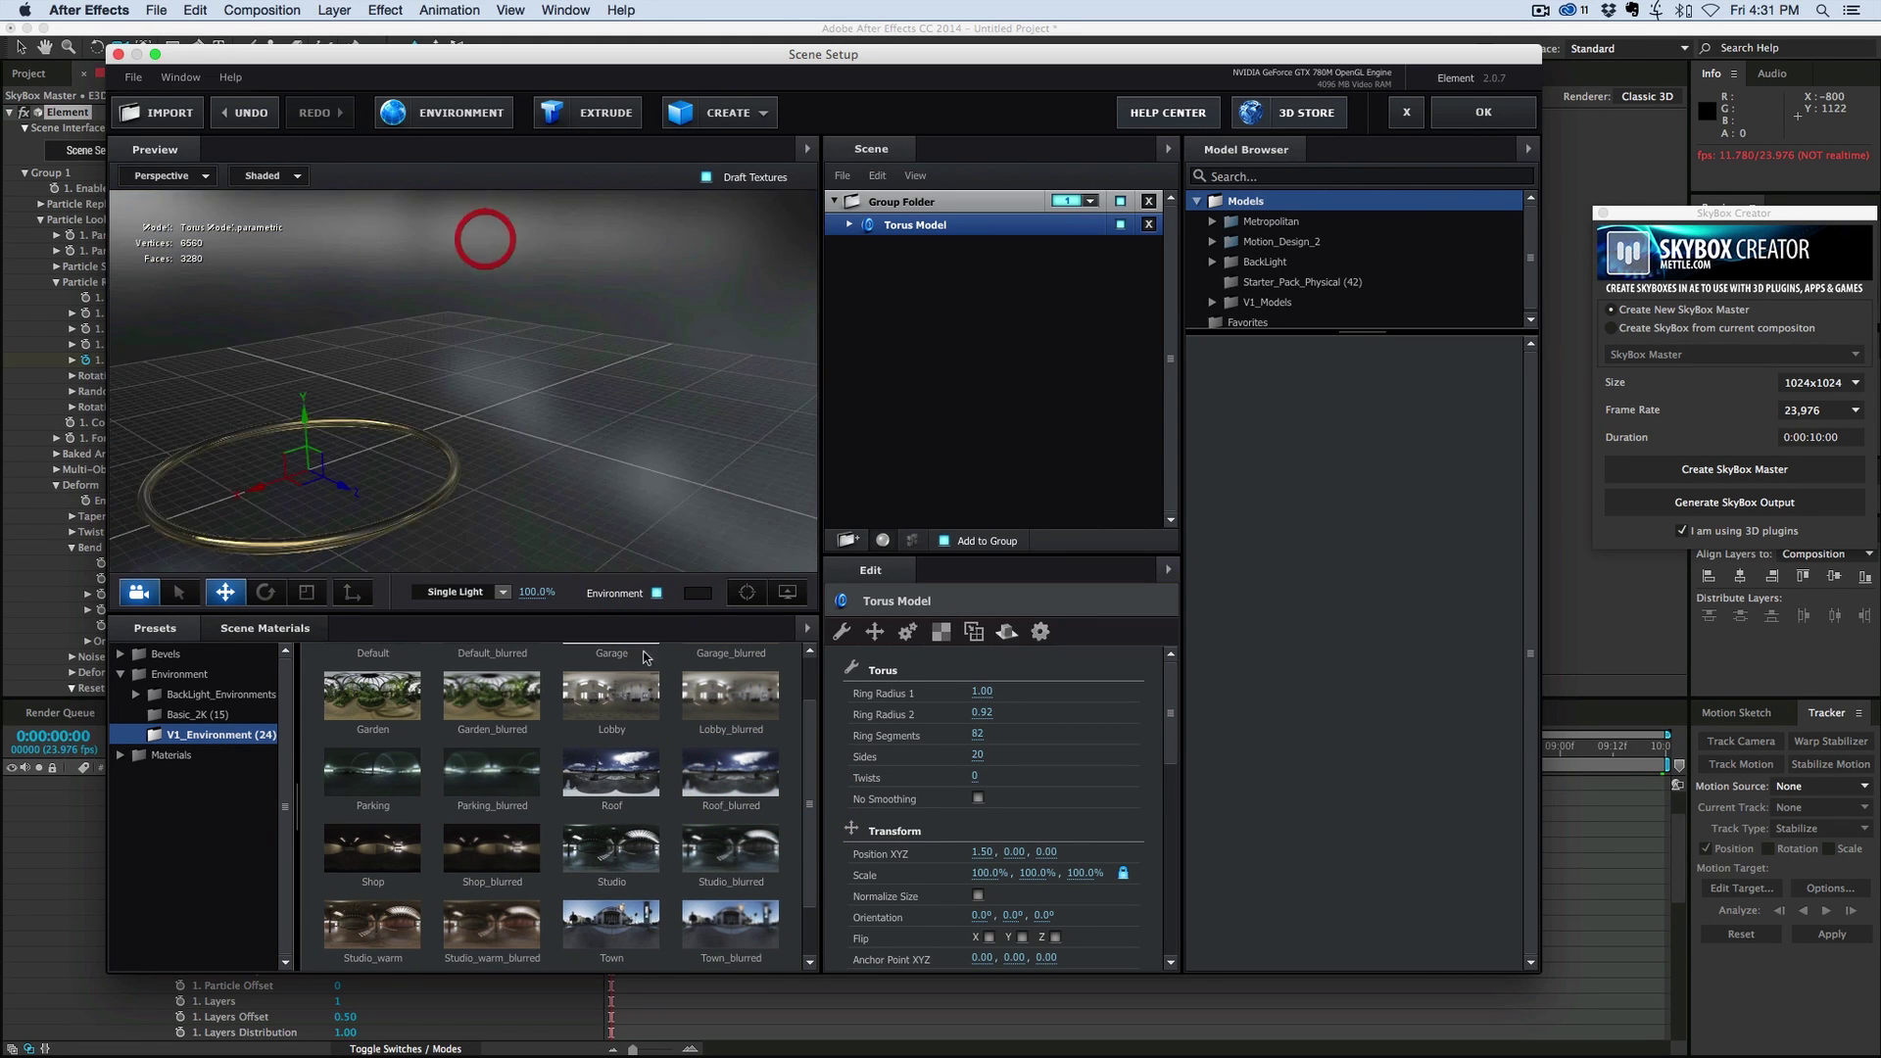
left_click(632, 765)
left_click_drag(621, 356, 470, 302)
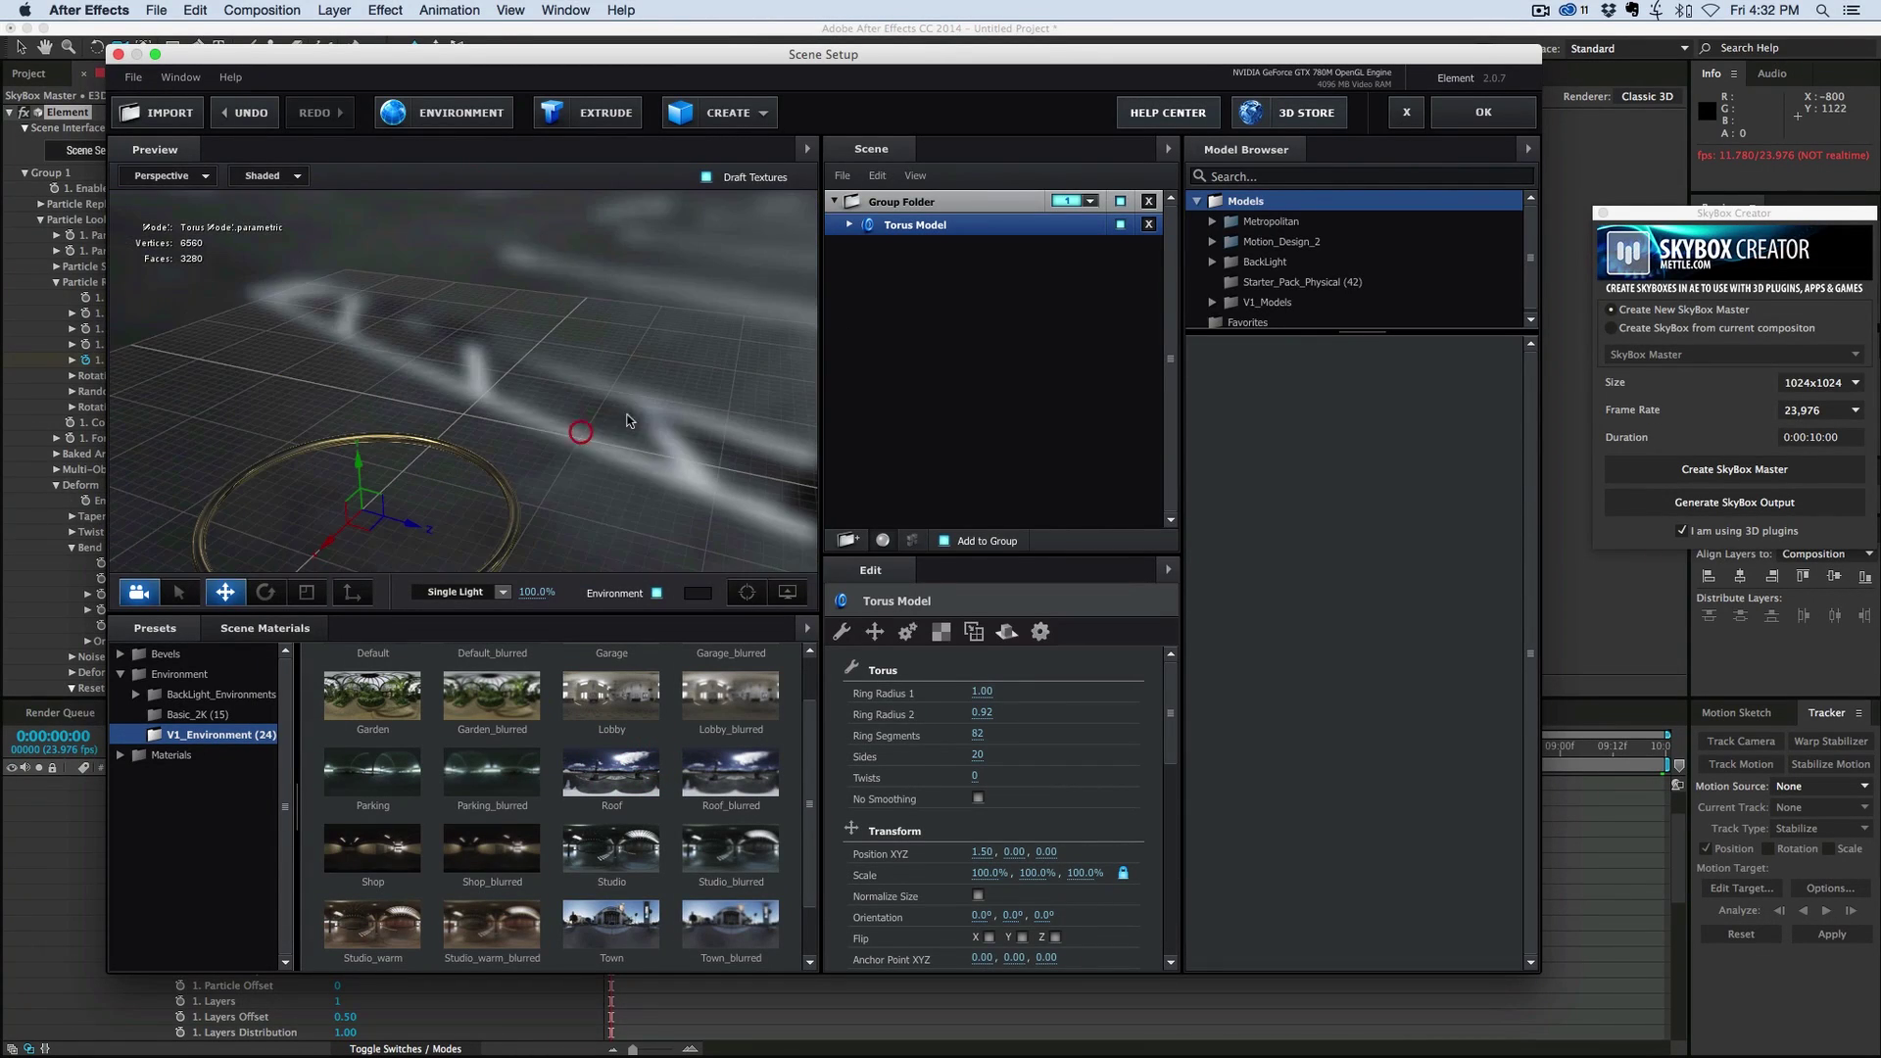
left_click(1484, 113)
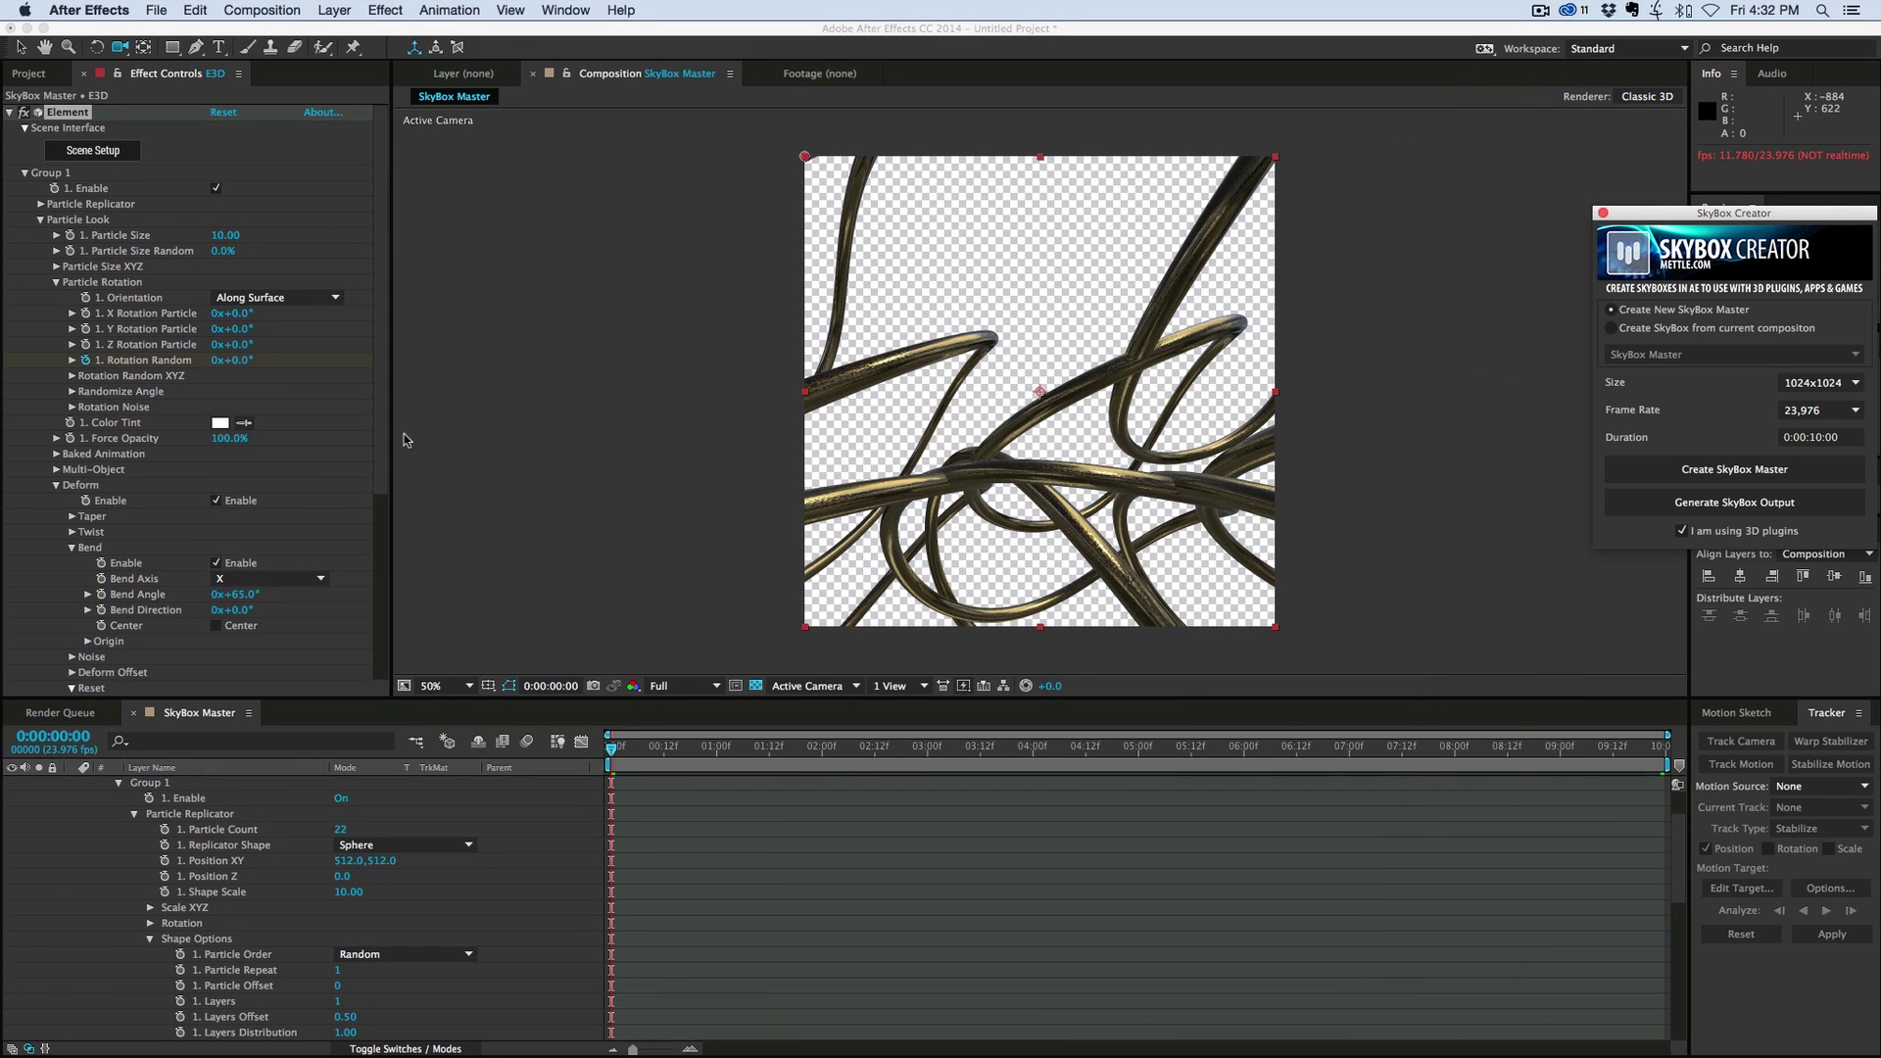
Check Show in BG under Render Settings > Physical Environment, then collapse the E3D layer.
left_click(42, 219)
left_click(43, 219)
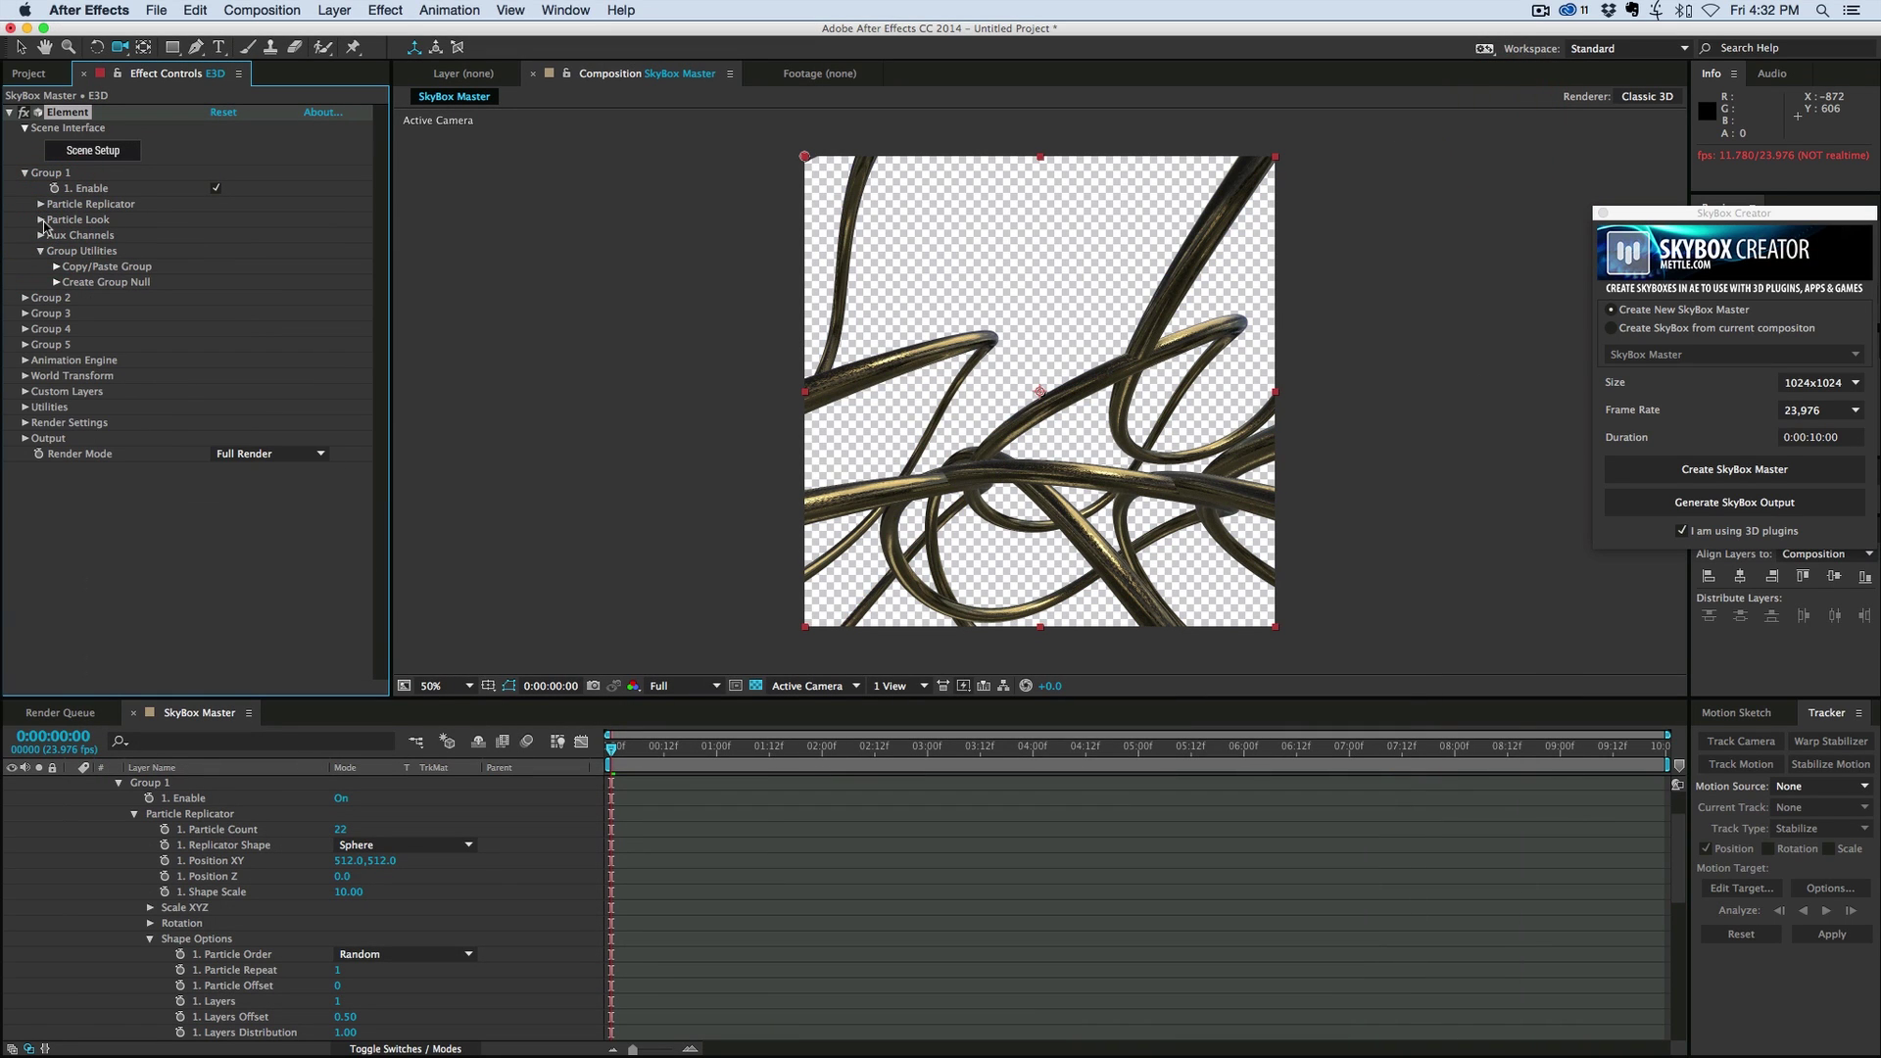
left_click(26, 424)
left_click(39, 439)
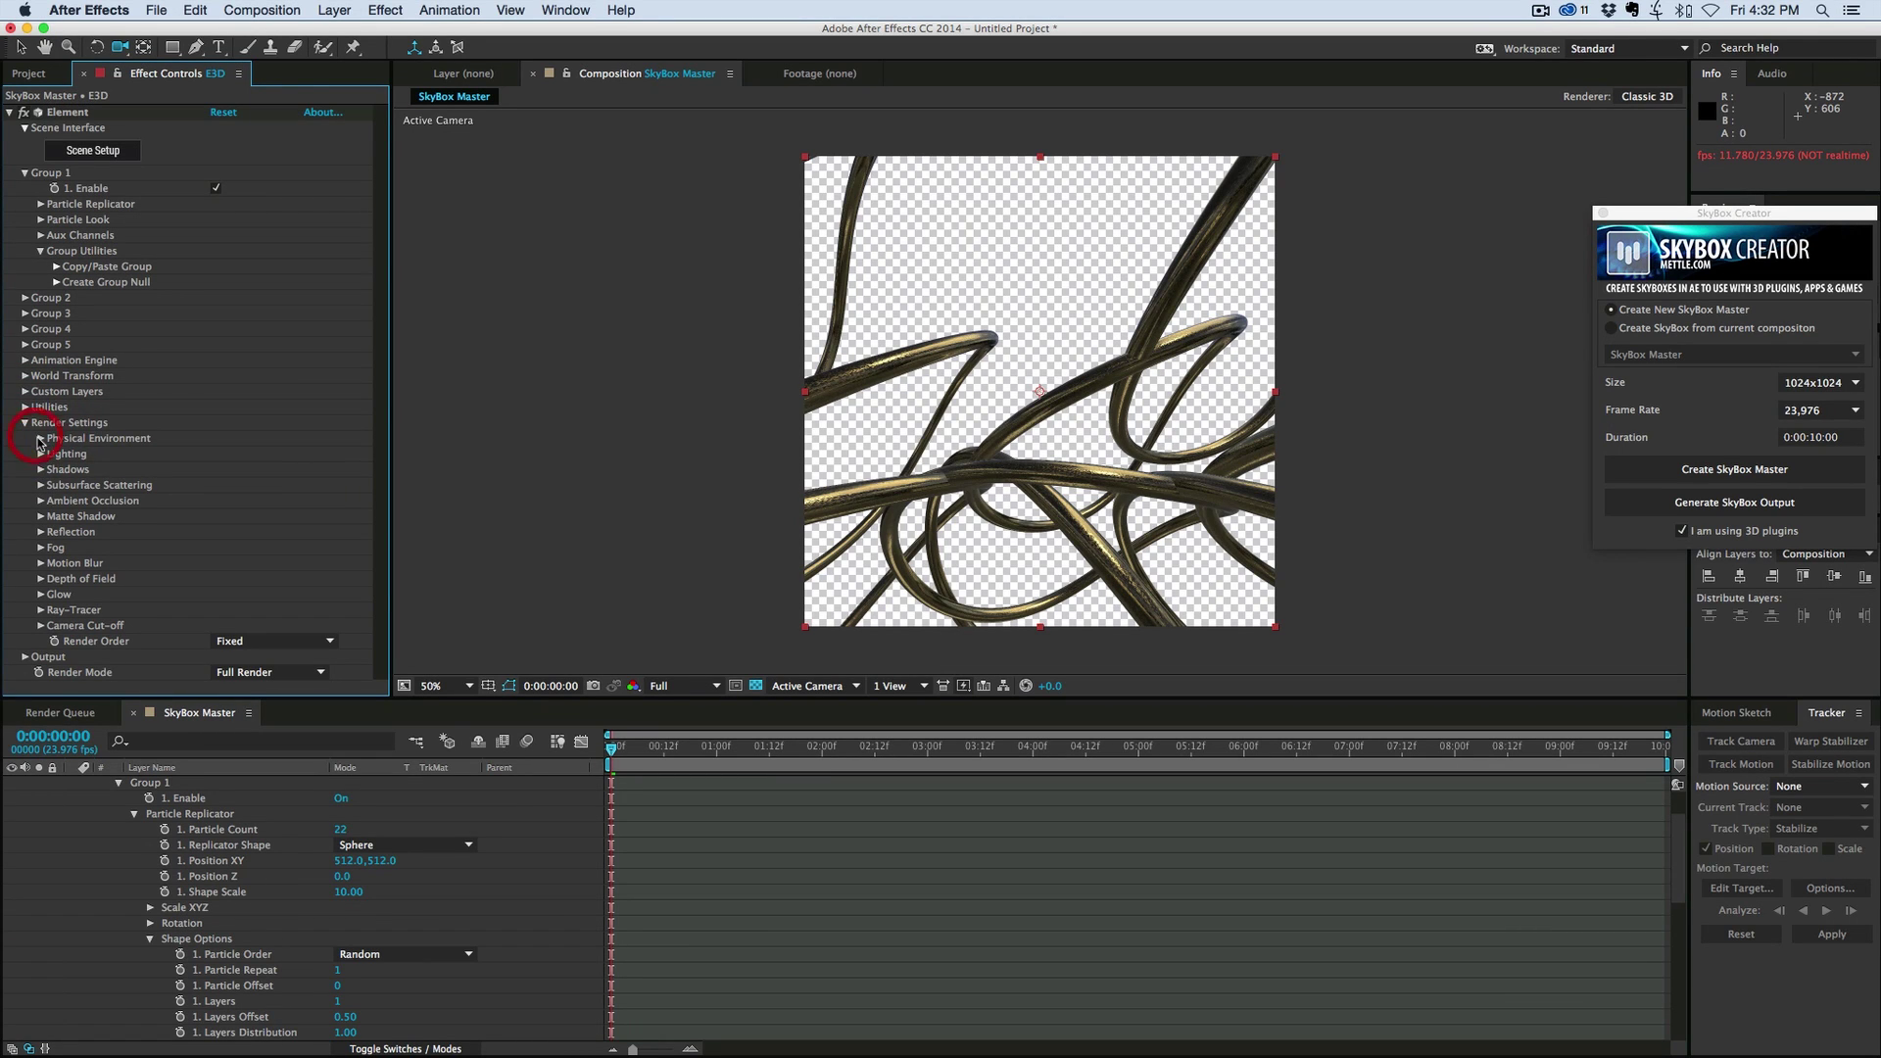
left_click(217, 534)
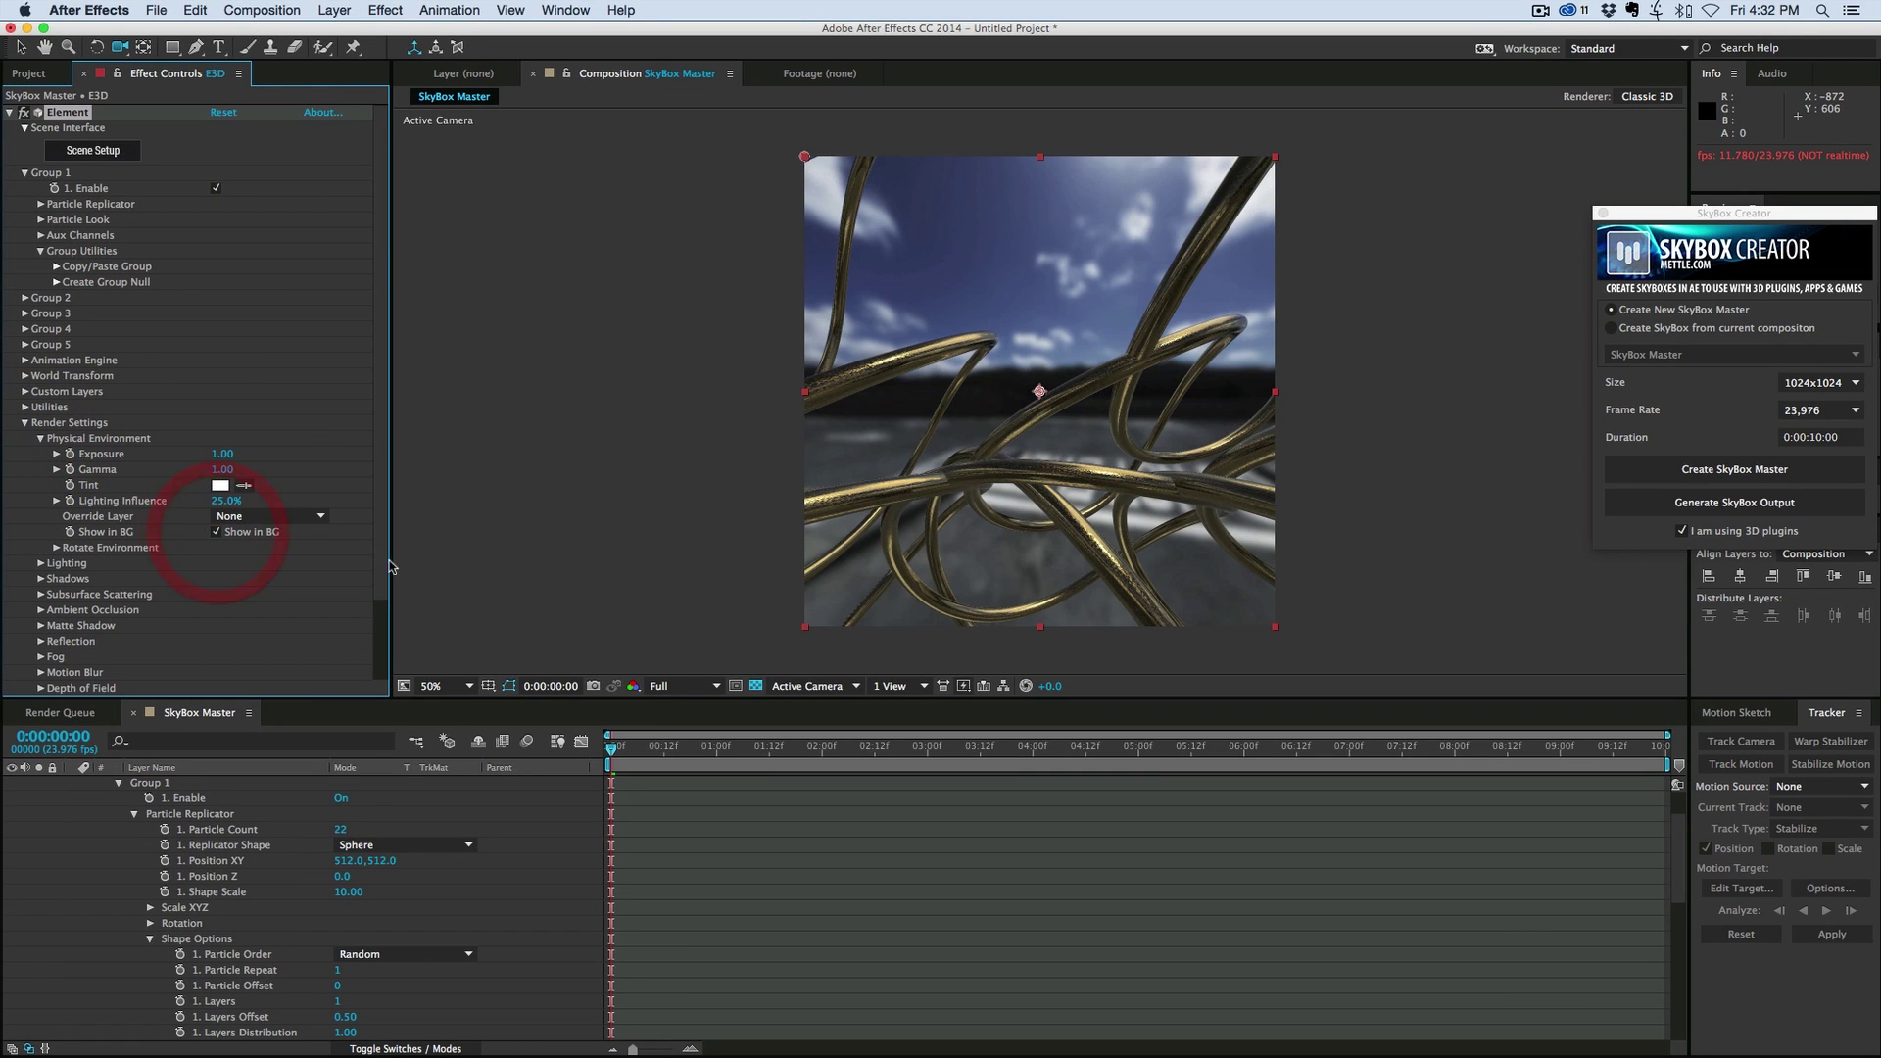
left_click(494, 730)
scroll(204, 802, "up", 3)
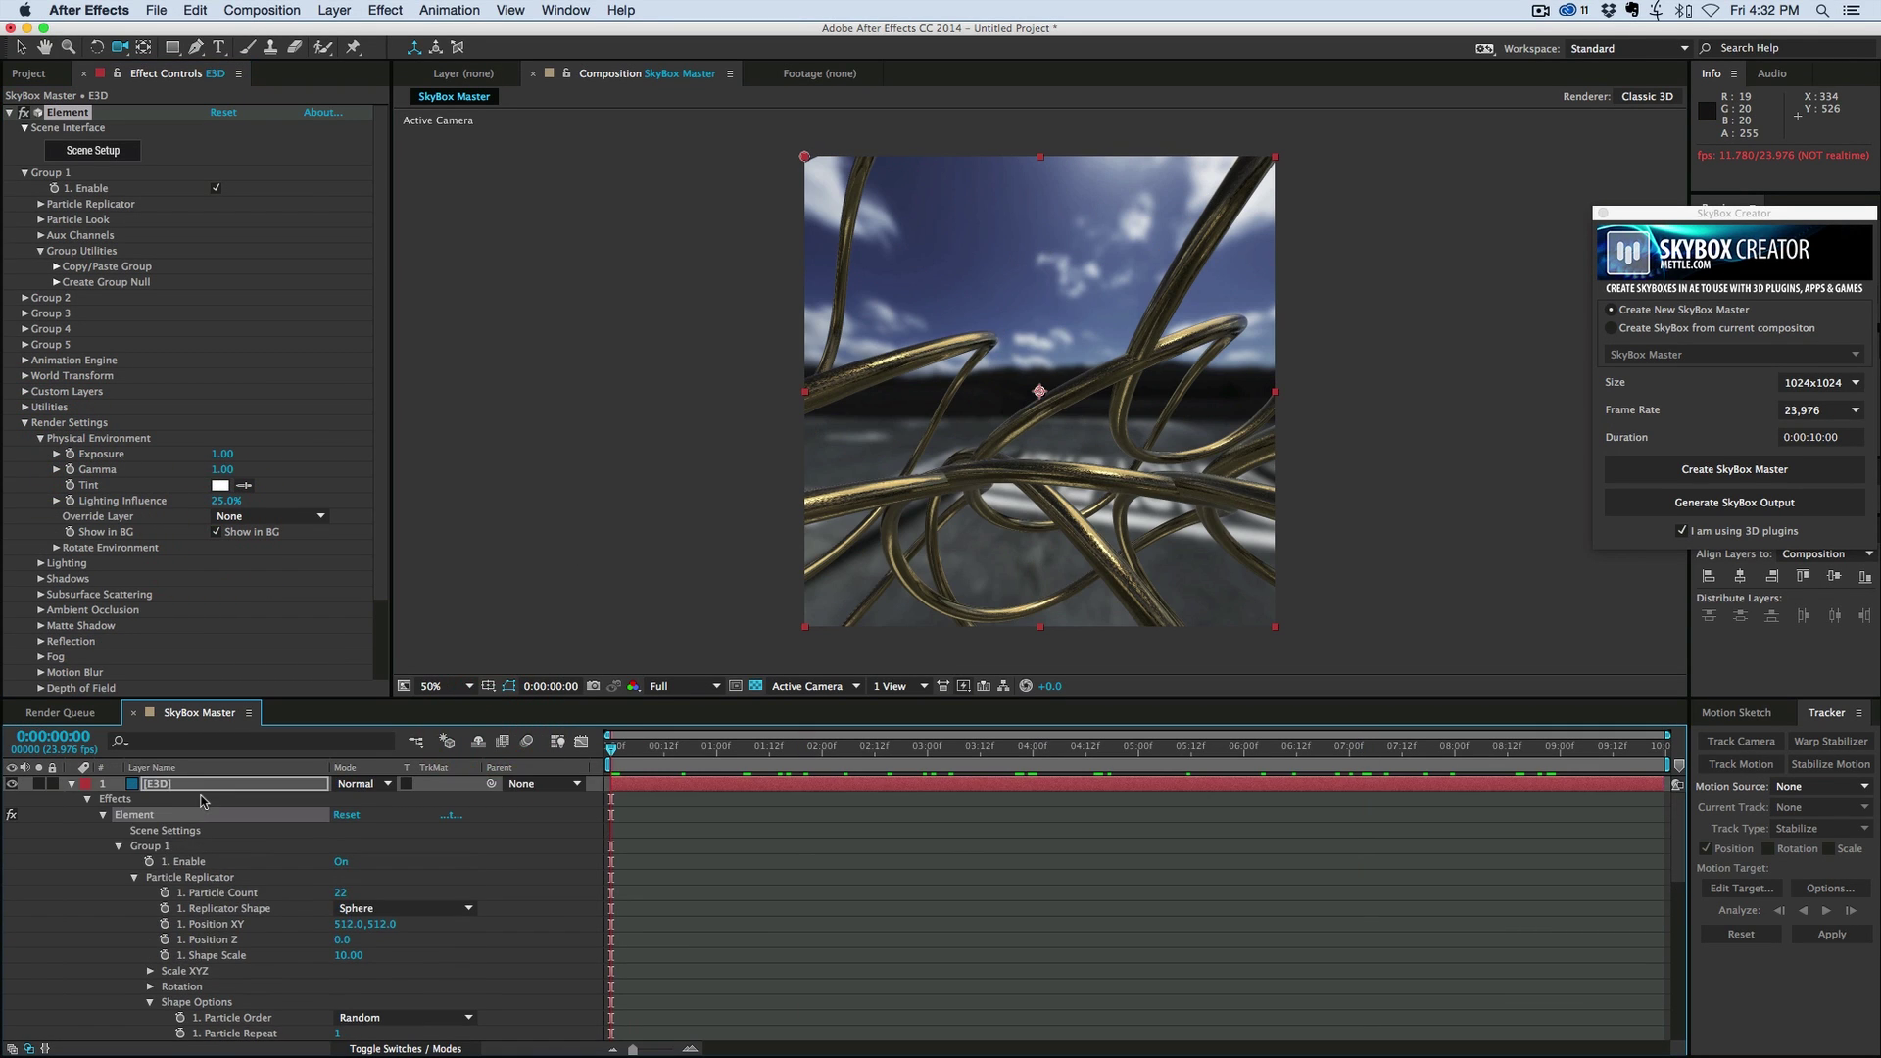
left_click(69, 785)
left_click(827, 903)
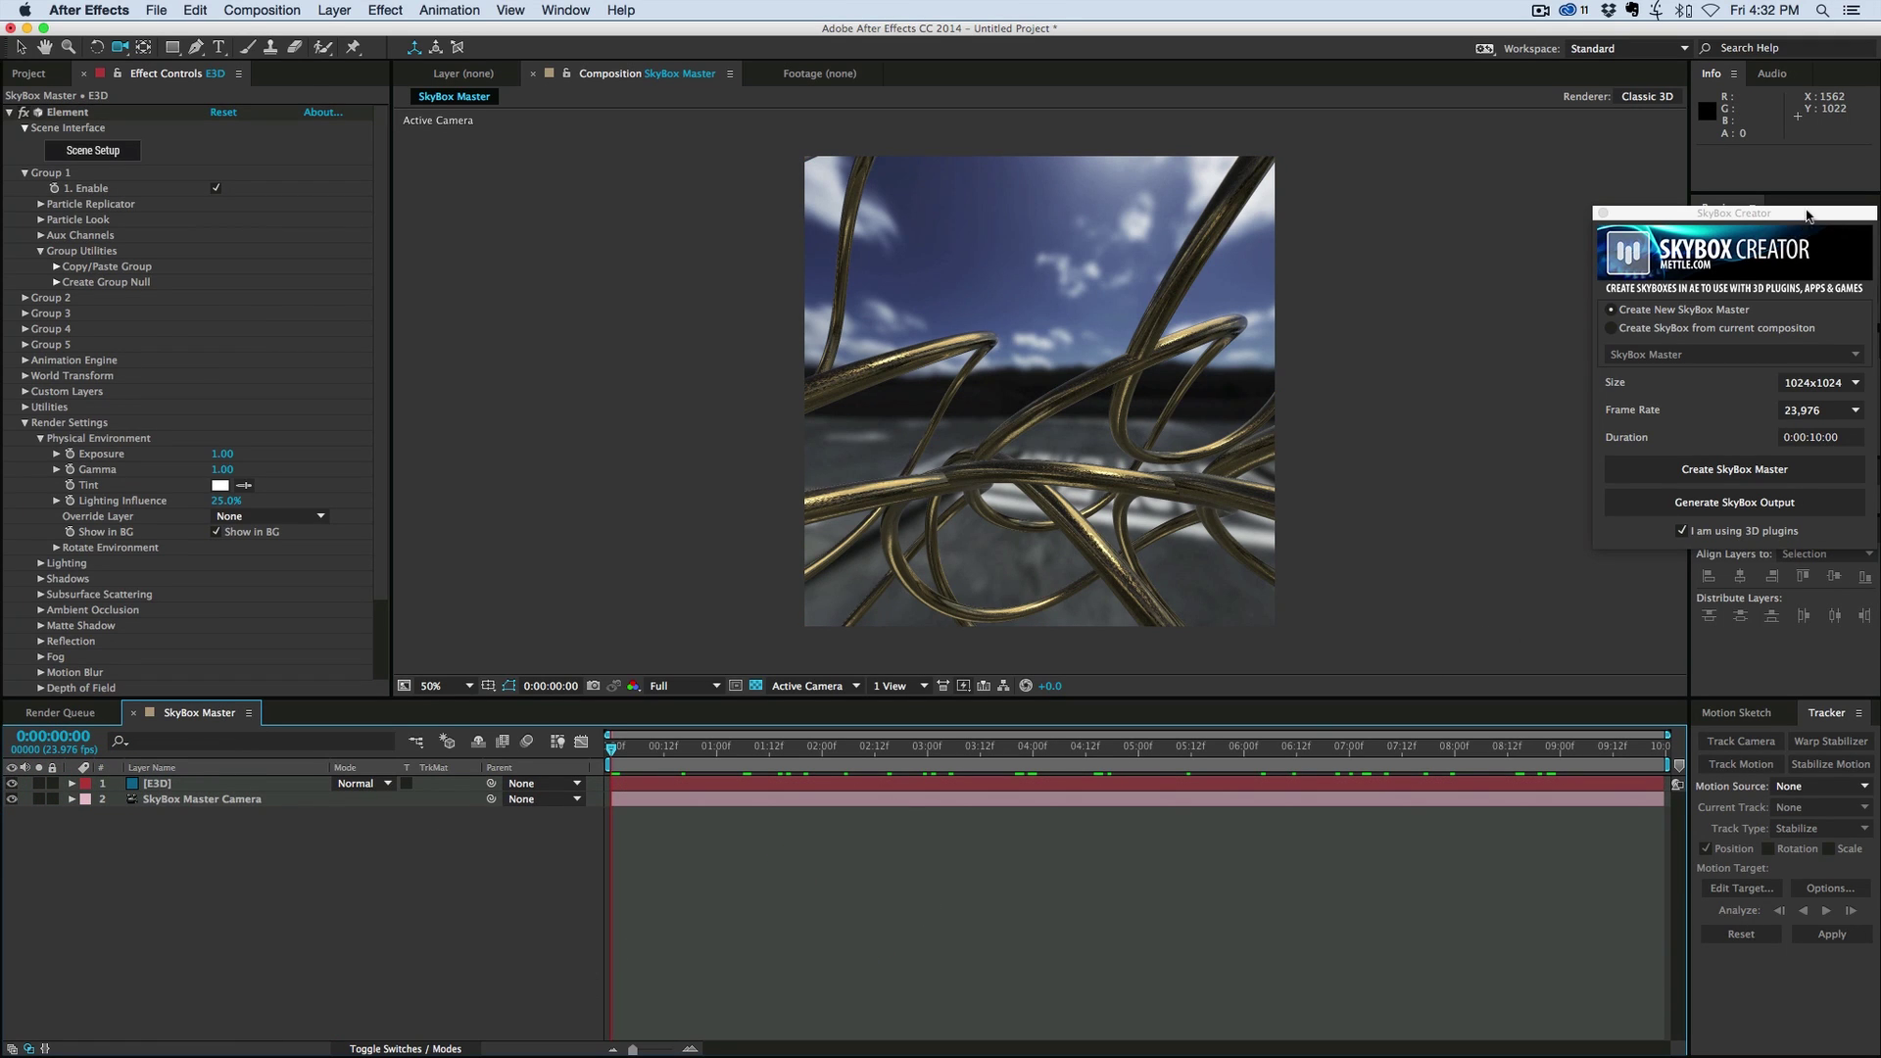
Generate the SkyBox Output comp showing the ring scene as a cube-map, then inspect the output projections.
left_click_drag(1808, 215, 1547, 205)
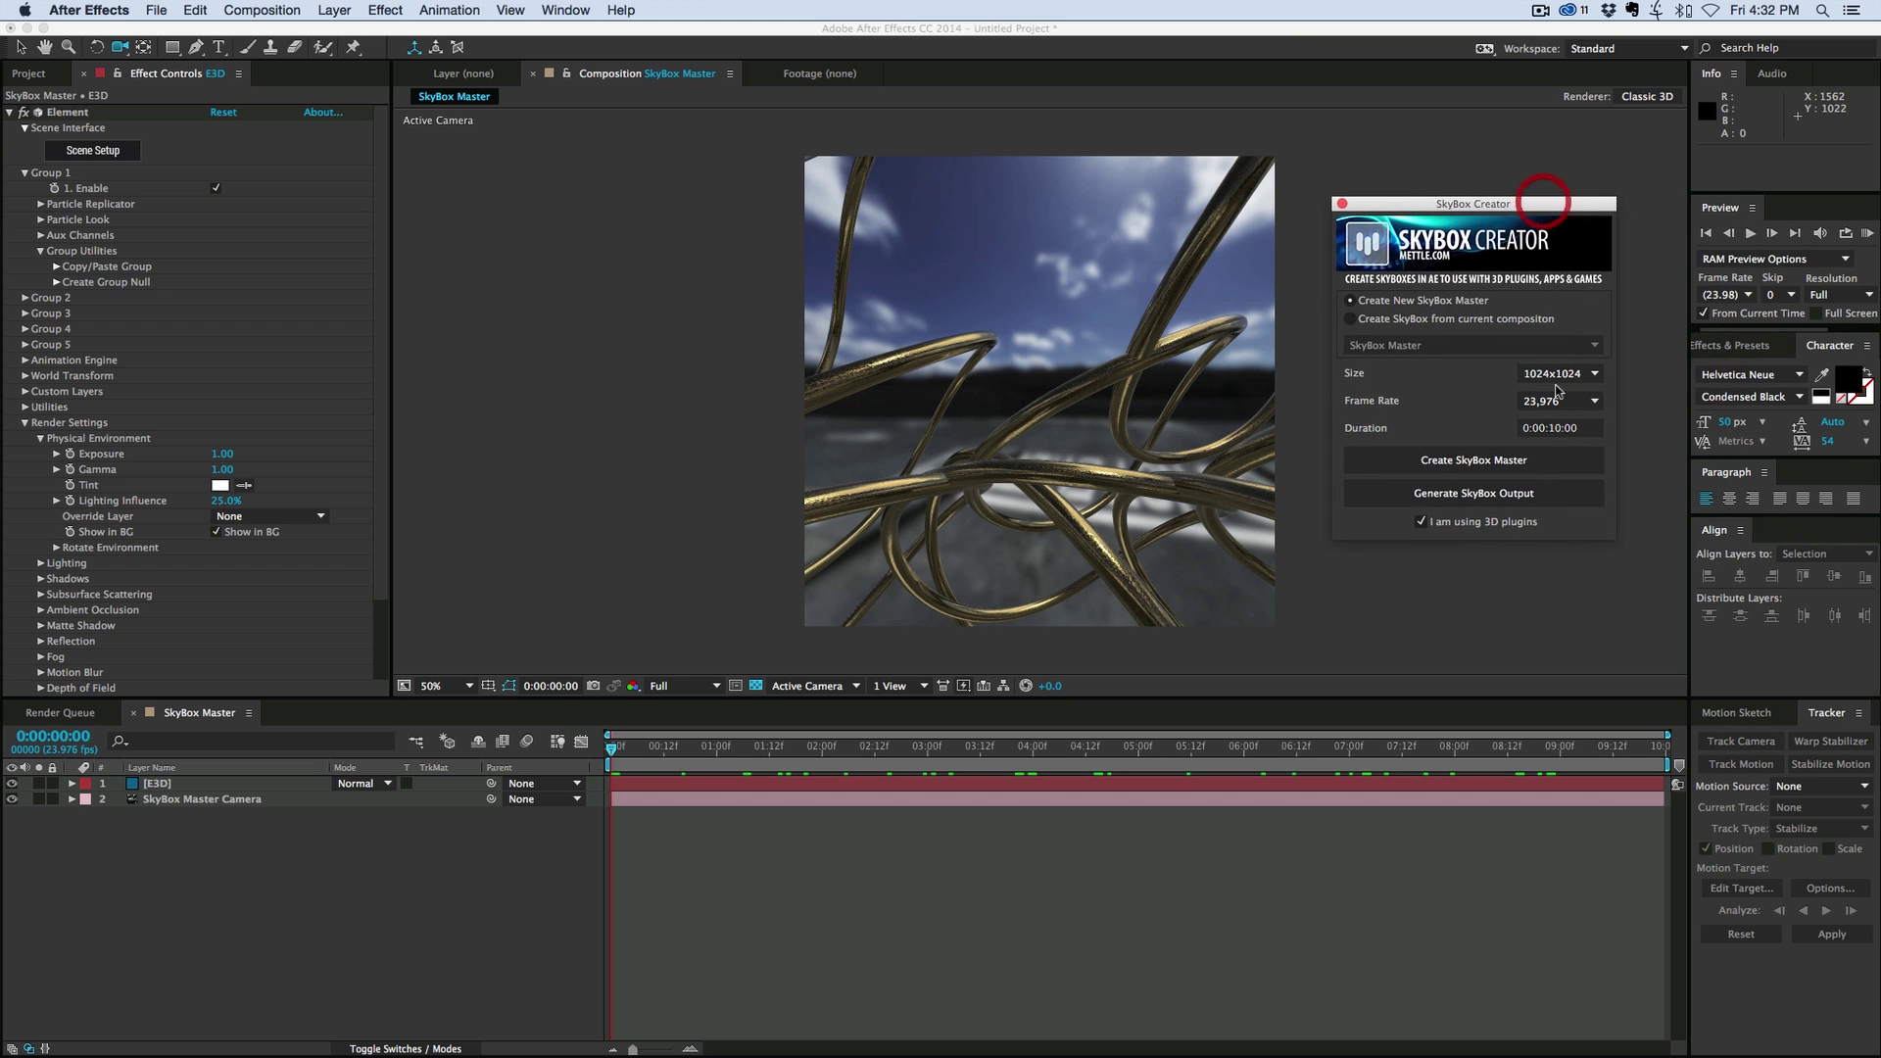
left_click(1469, 501)
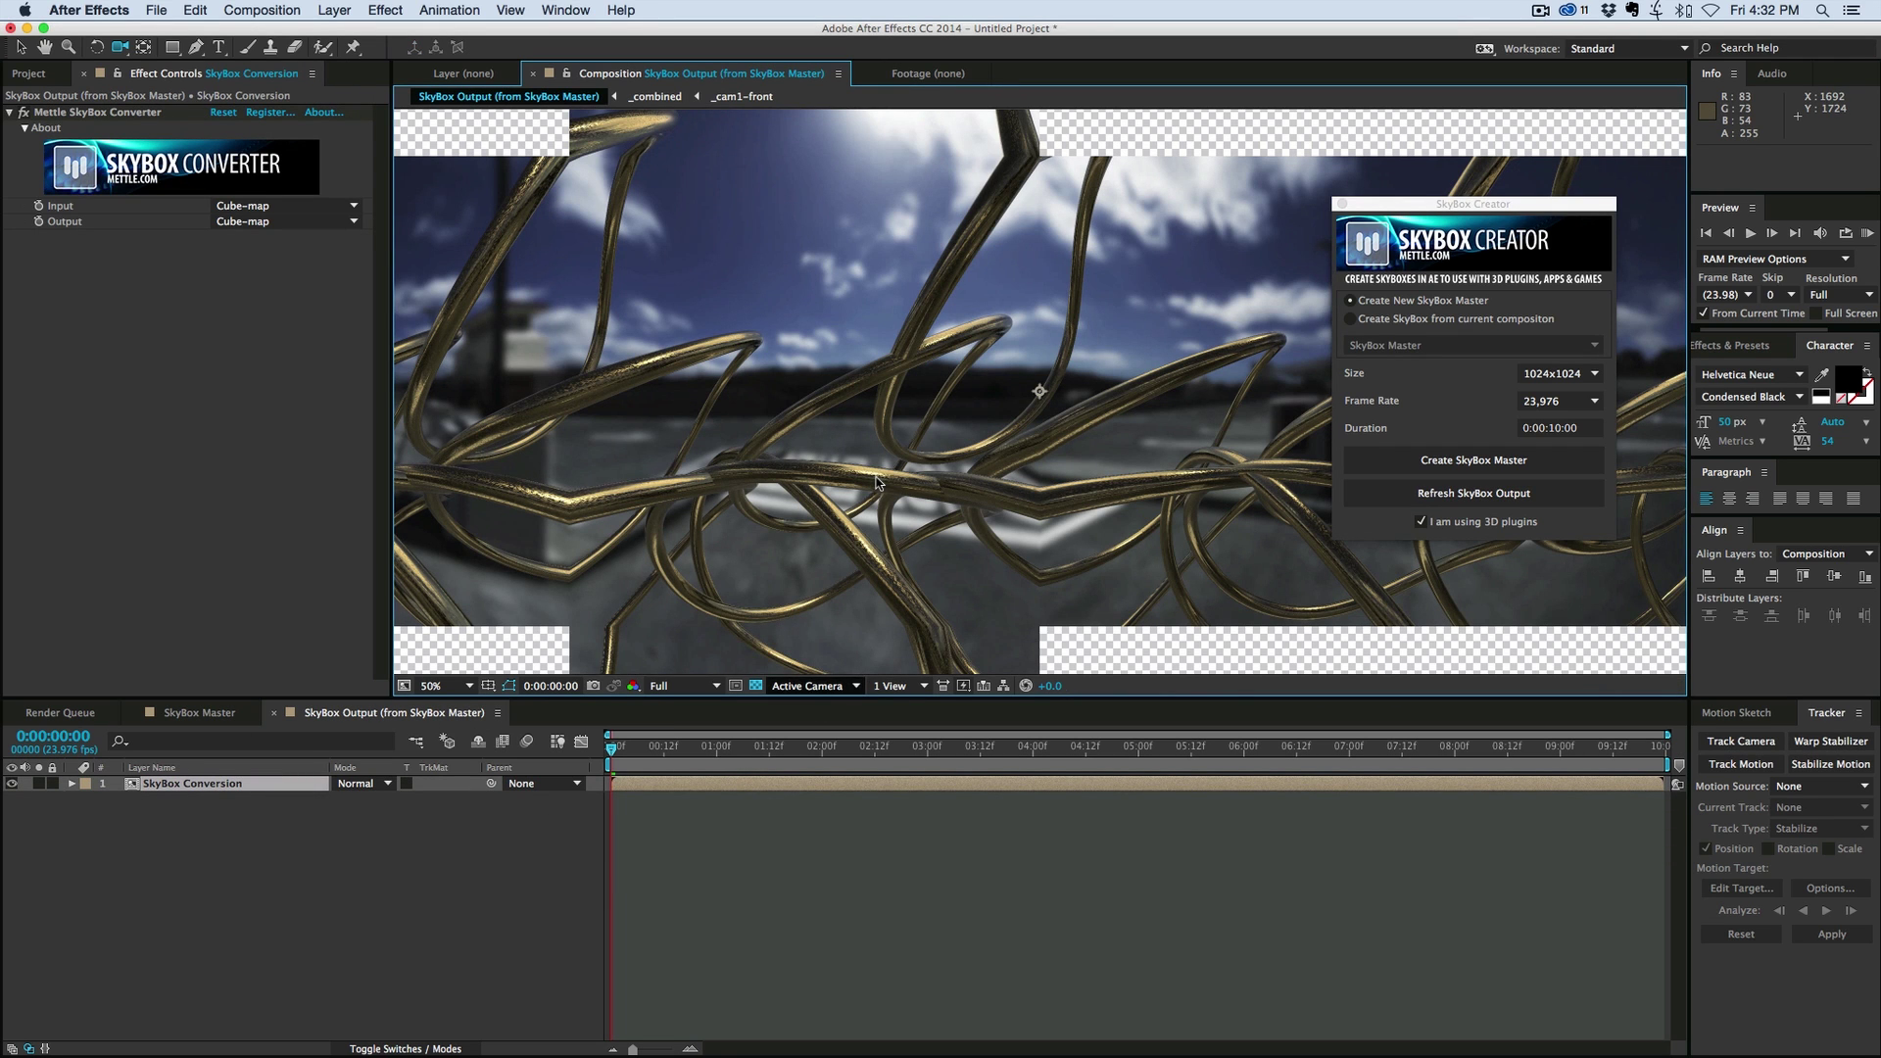
scroll(922, 390, "down", 9)
scroll(922, 390, "up", 3)
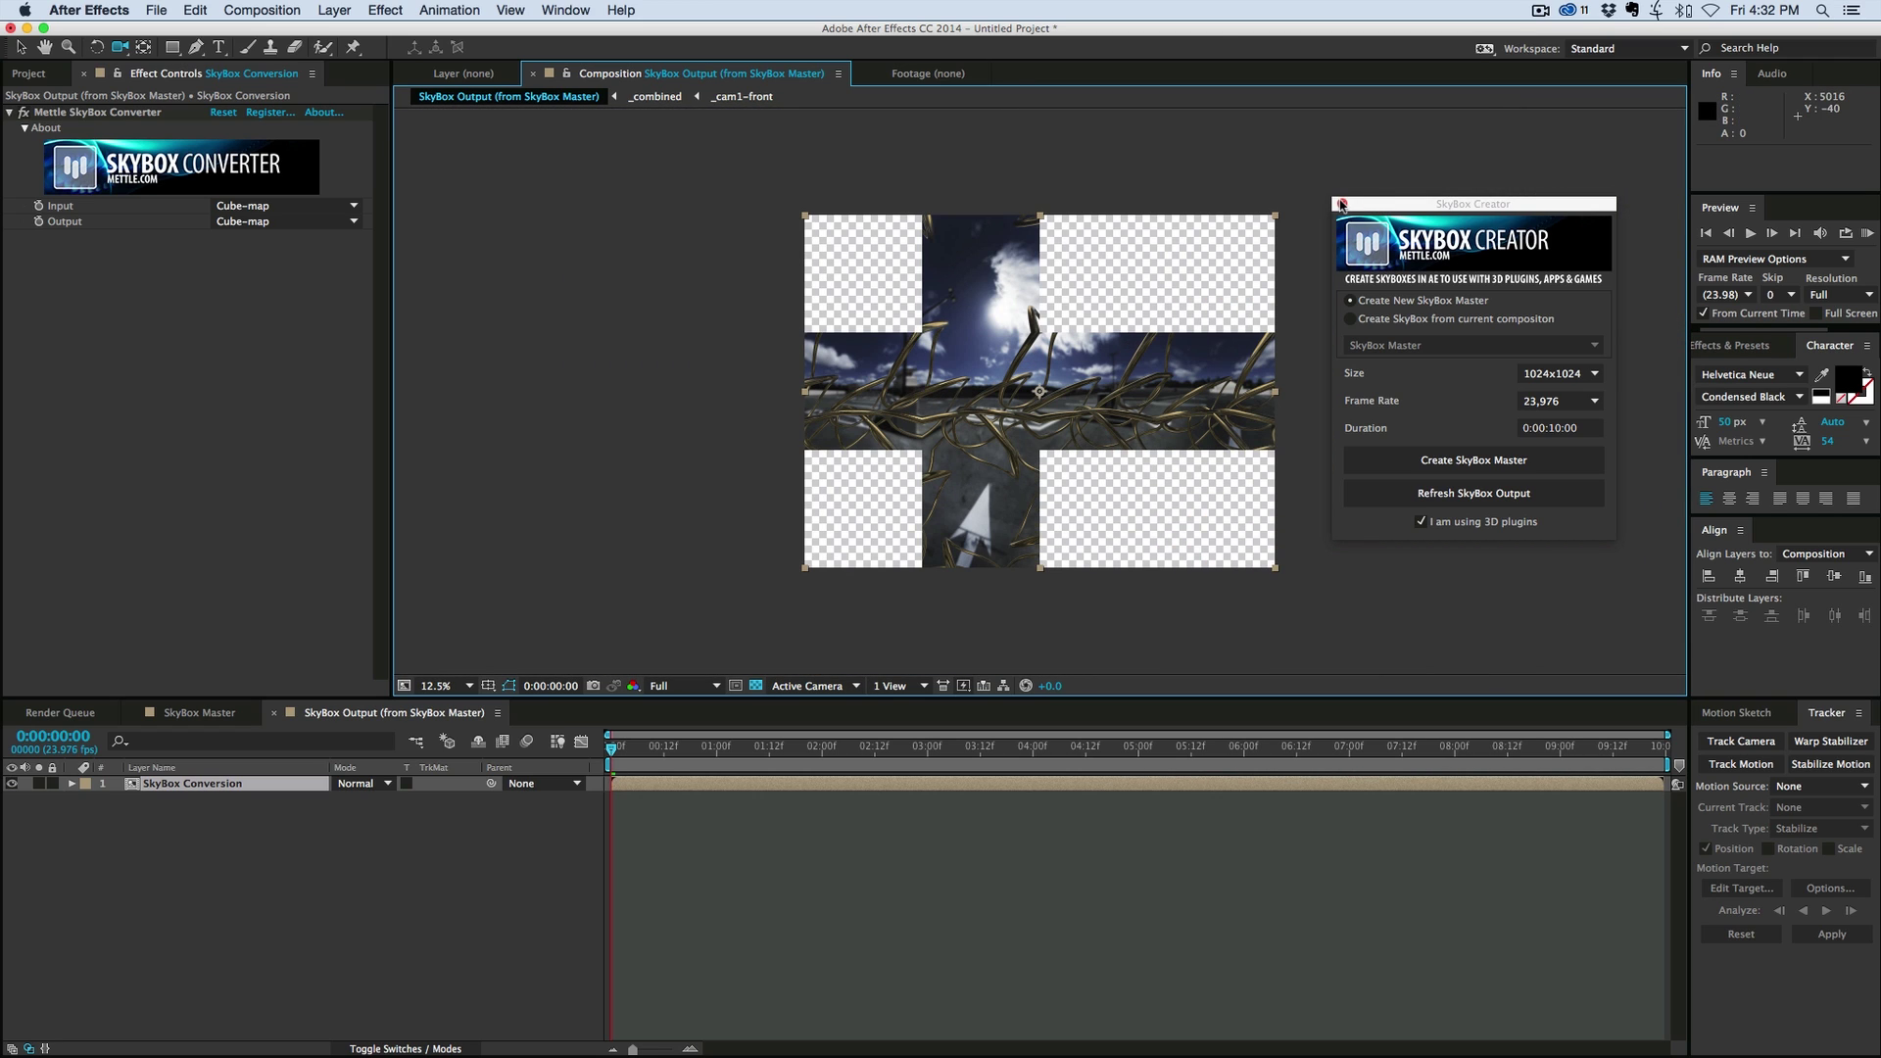
left_click_drag(1342, 203, 1549, 207)
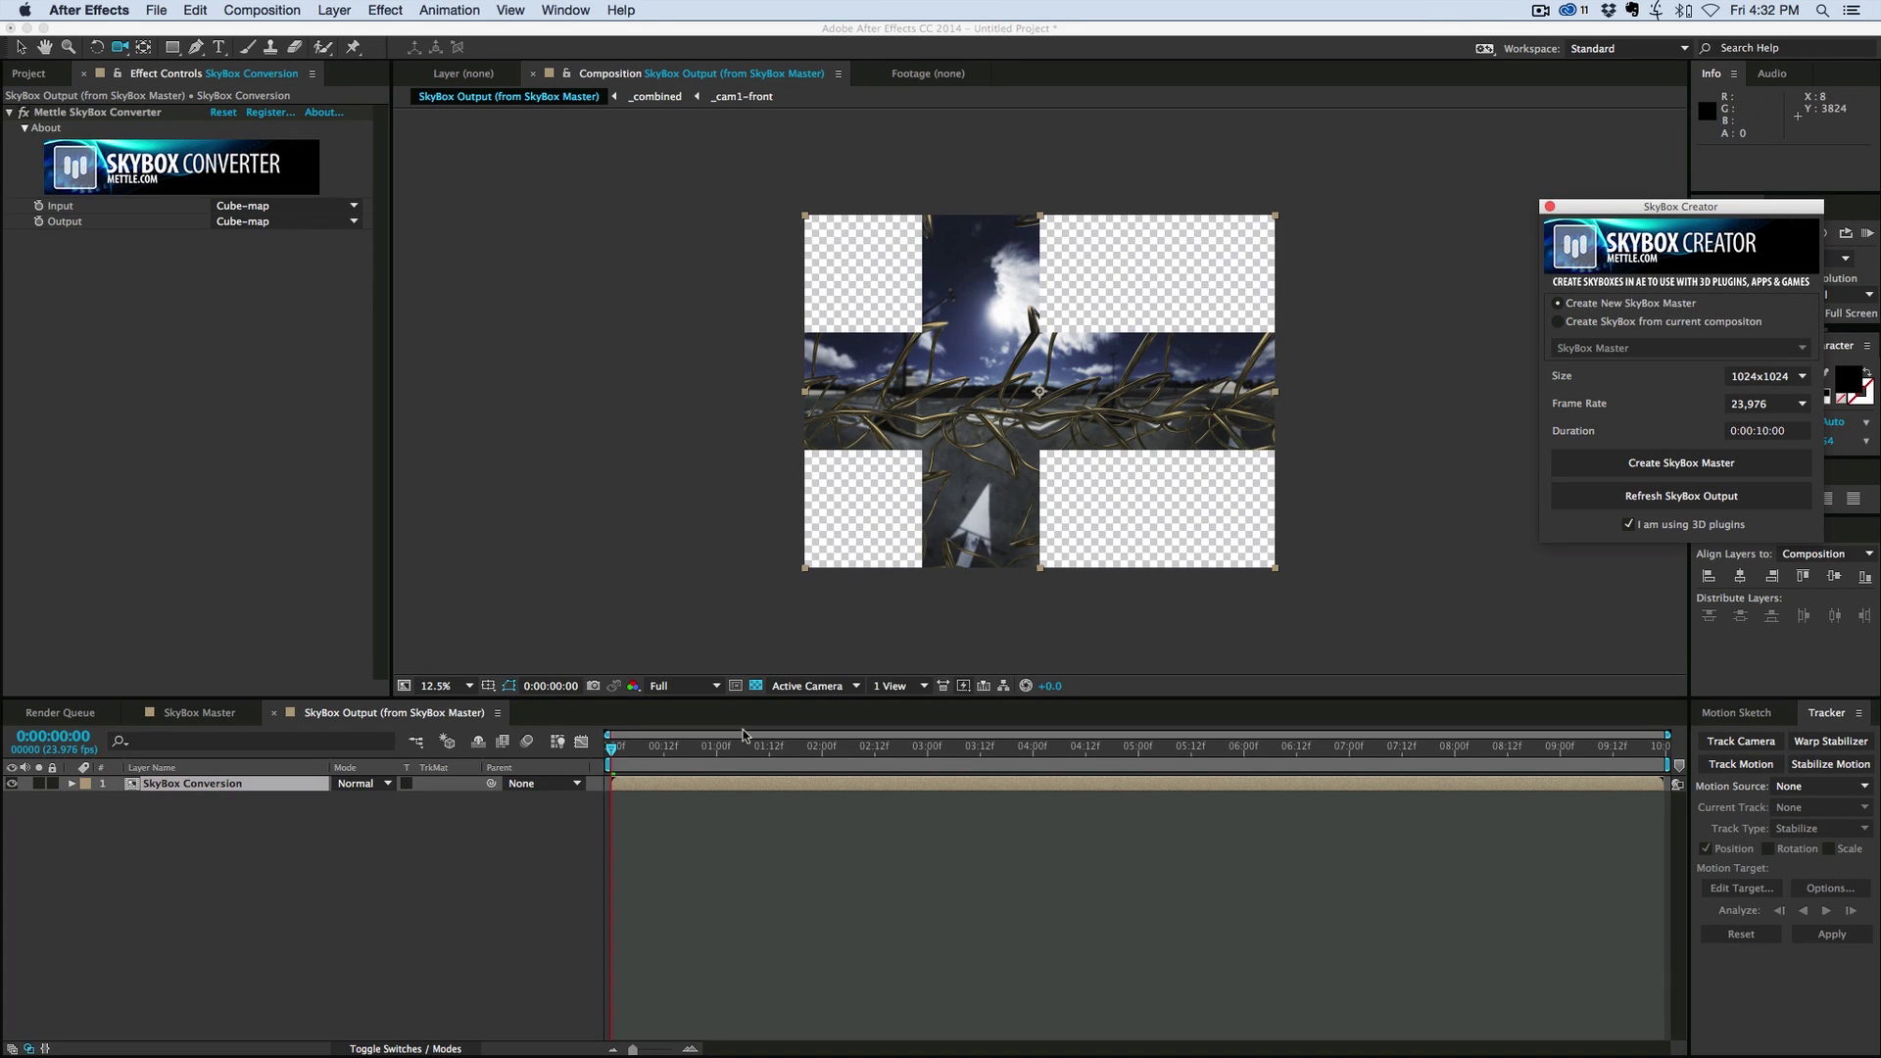
left_click(221, 225)
Set the SkyBox Converter Output projection to Equirectangular.
left_click(245, 226)
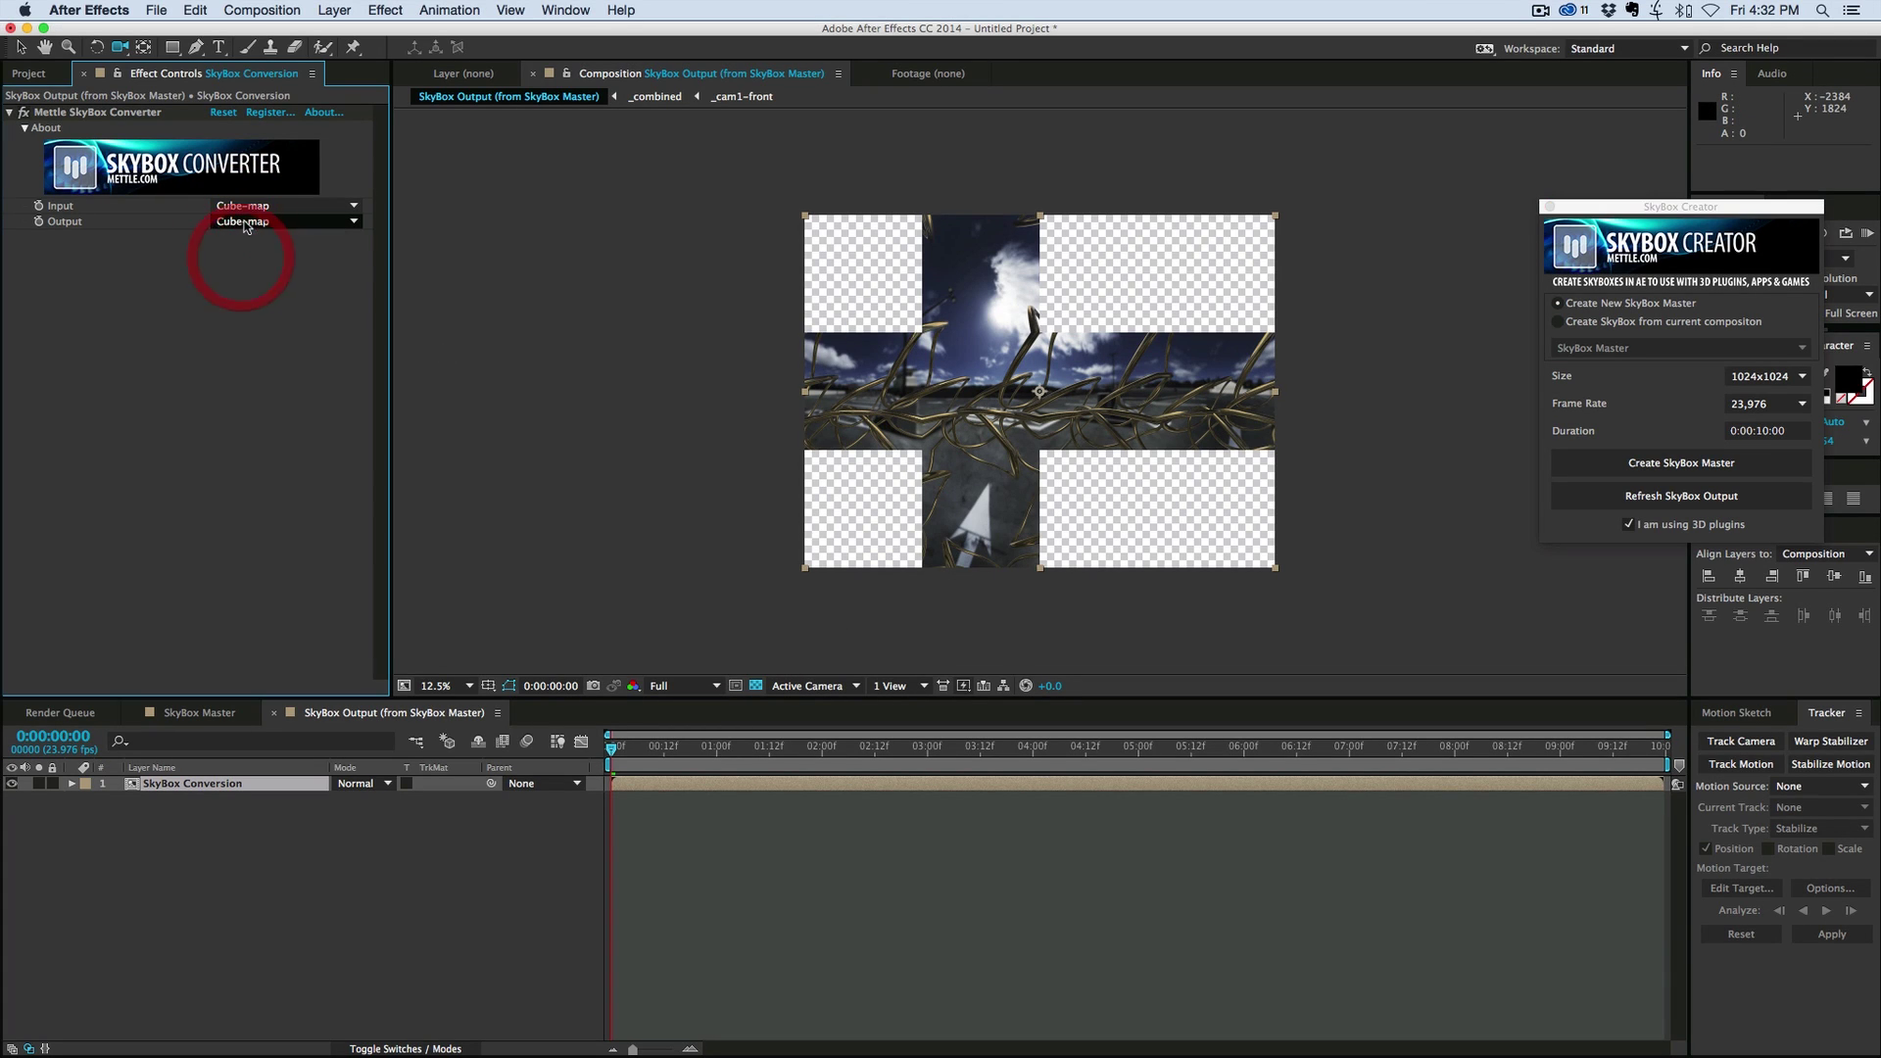
left_click(245, 222)
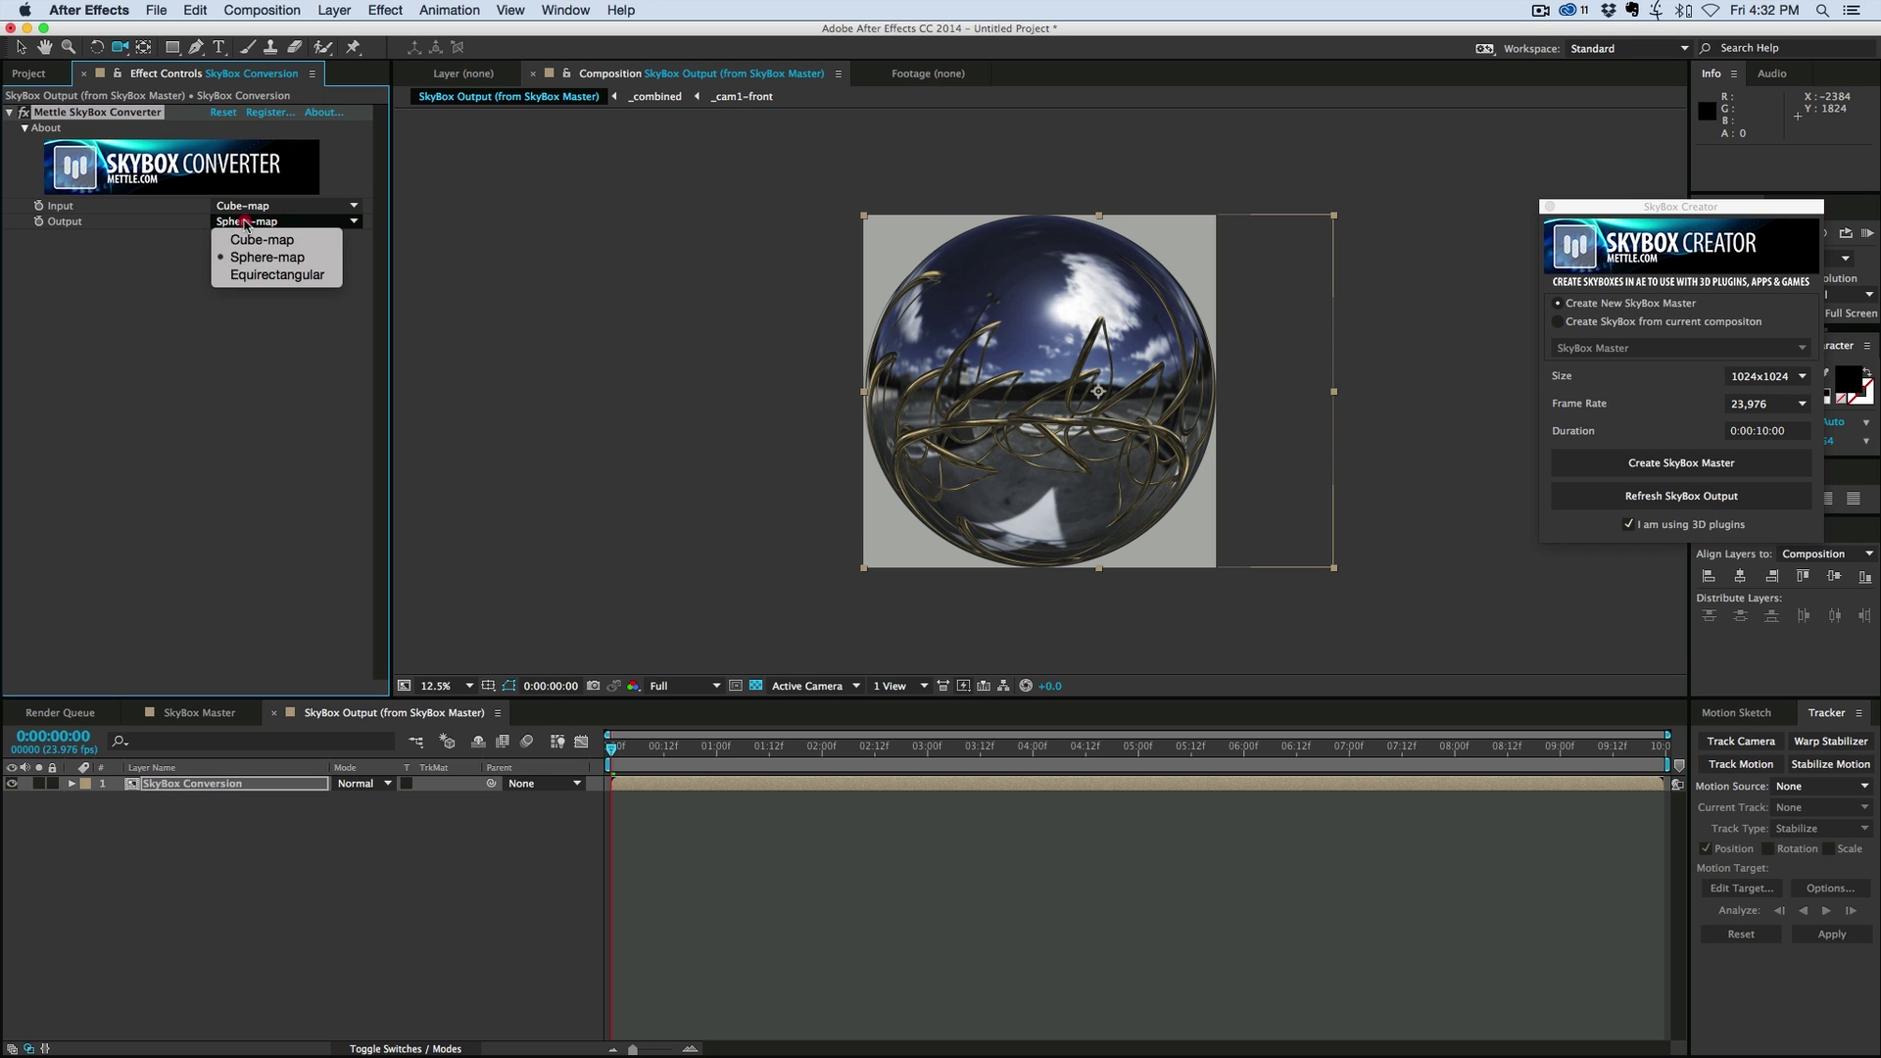
left_click(249, 276)
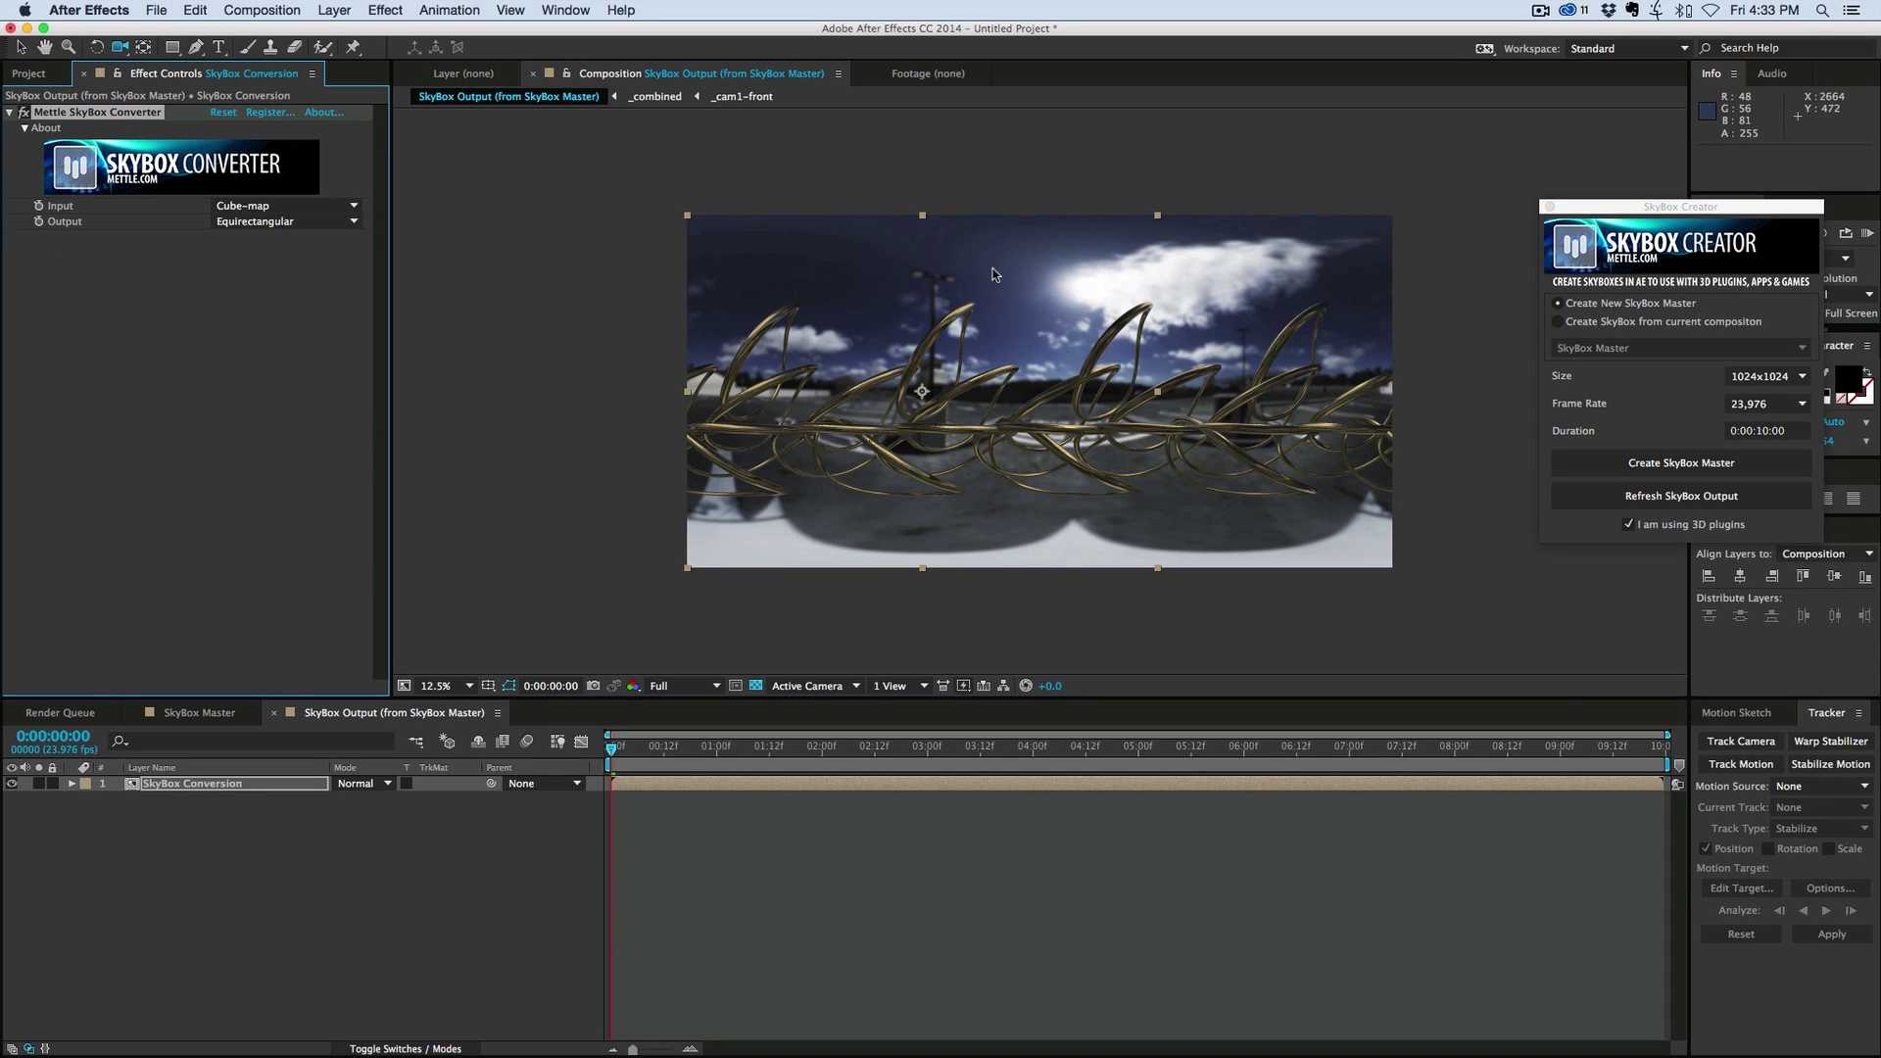
Preview the 360° ring panorama, then return the playhead to frame 0.
key("space")
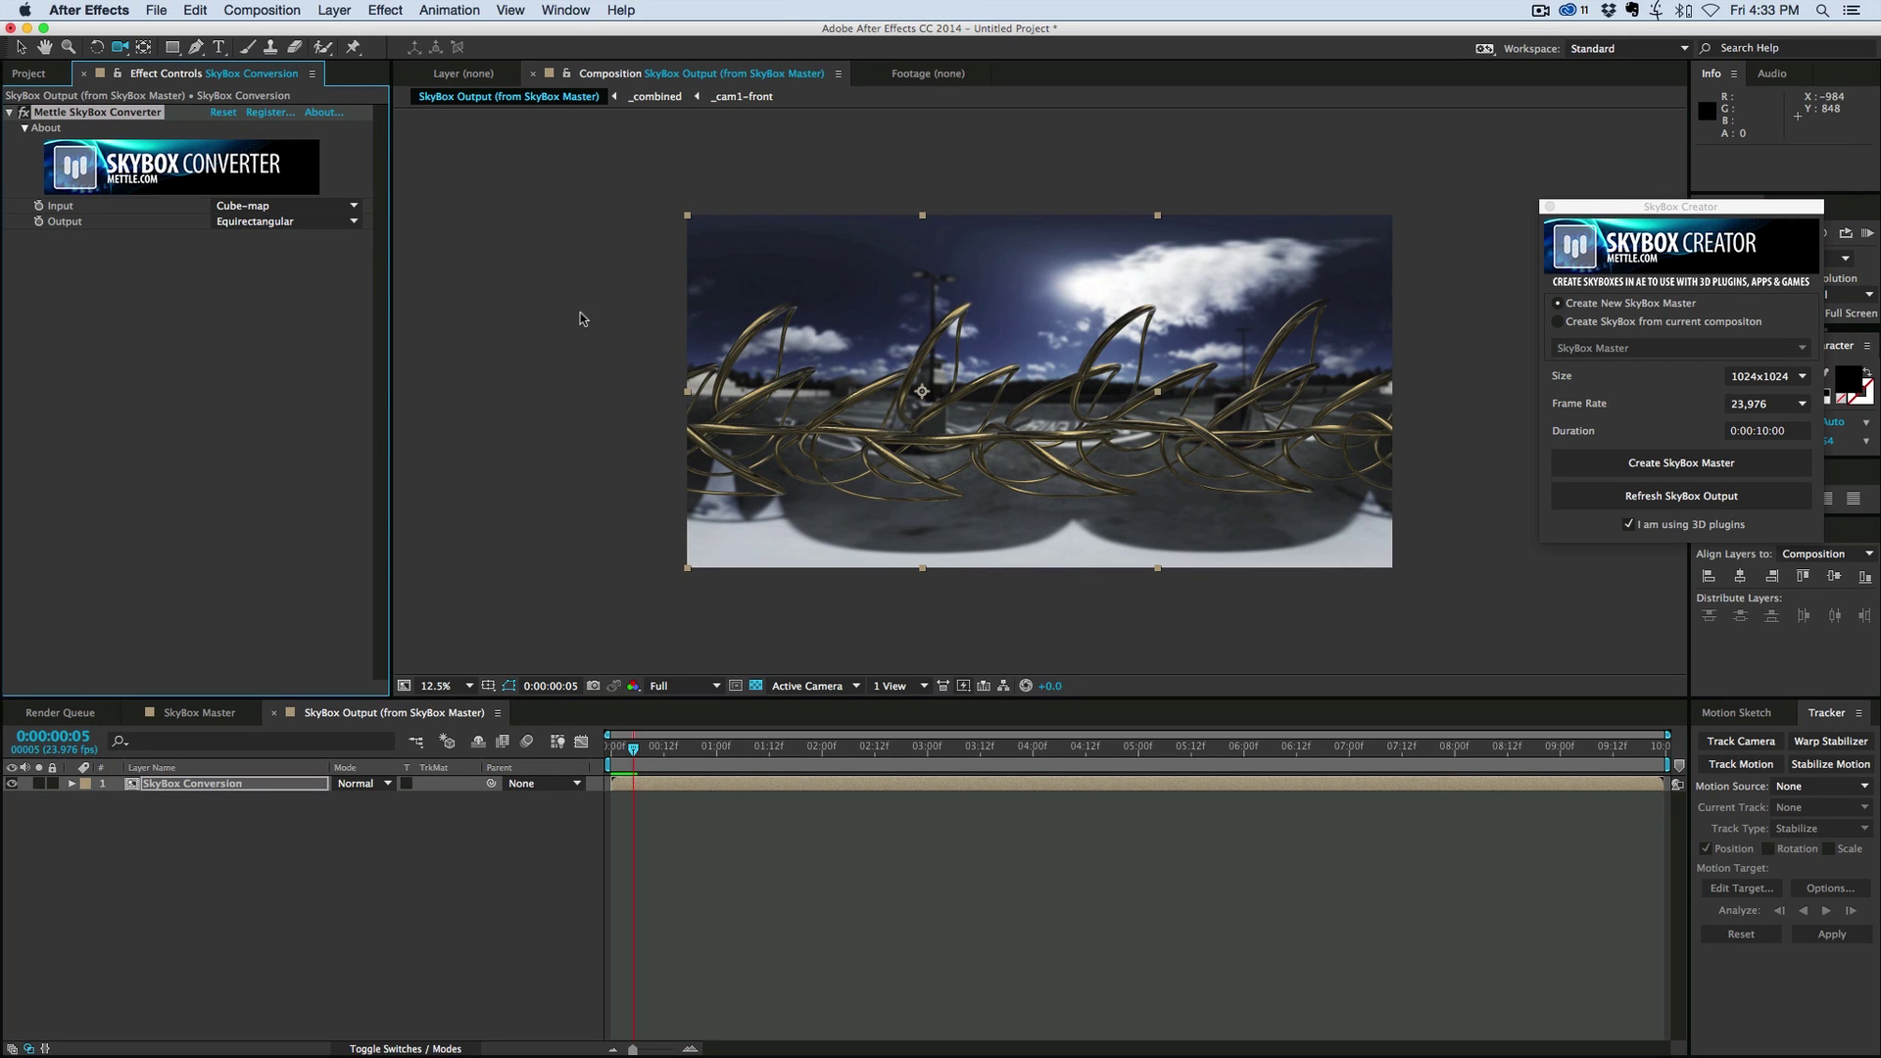
left_click(20, 46)
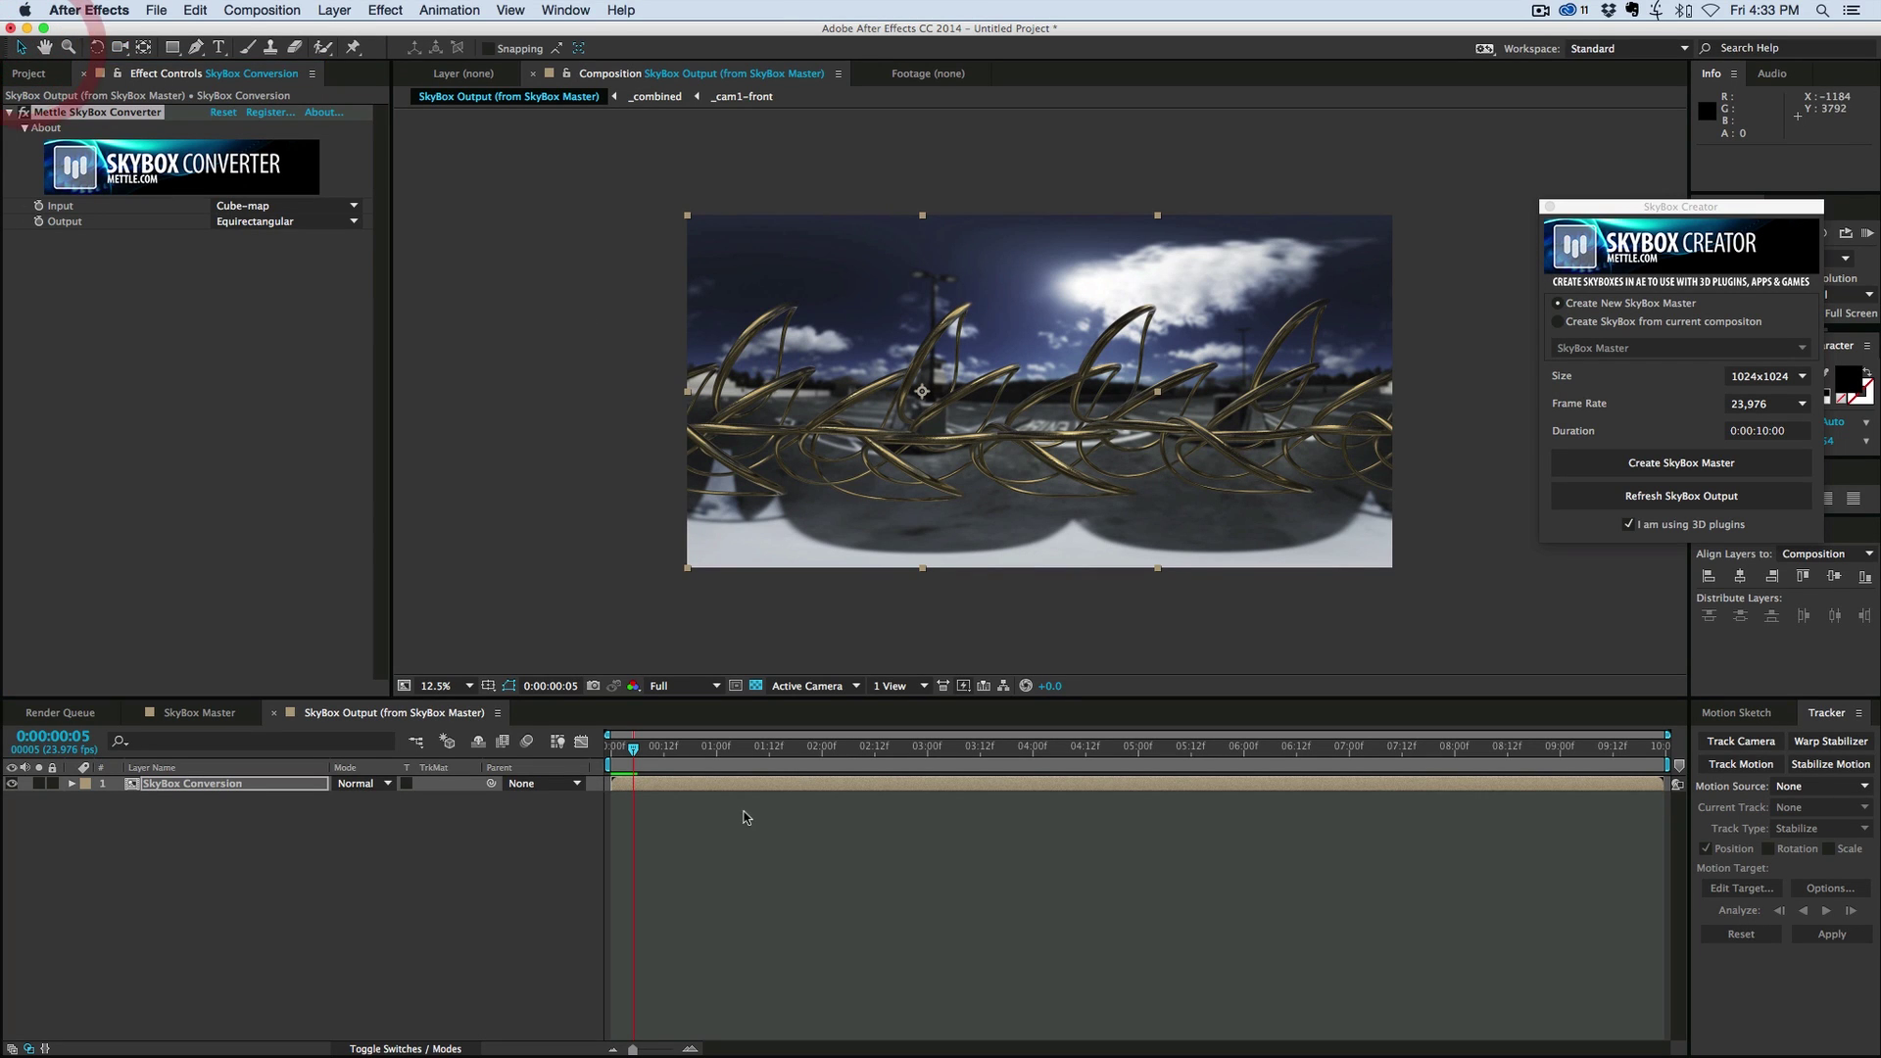
left_click(739, 800)
left_click(609, 751)
left_click(609, 754)
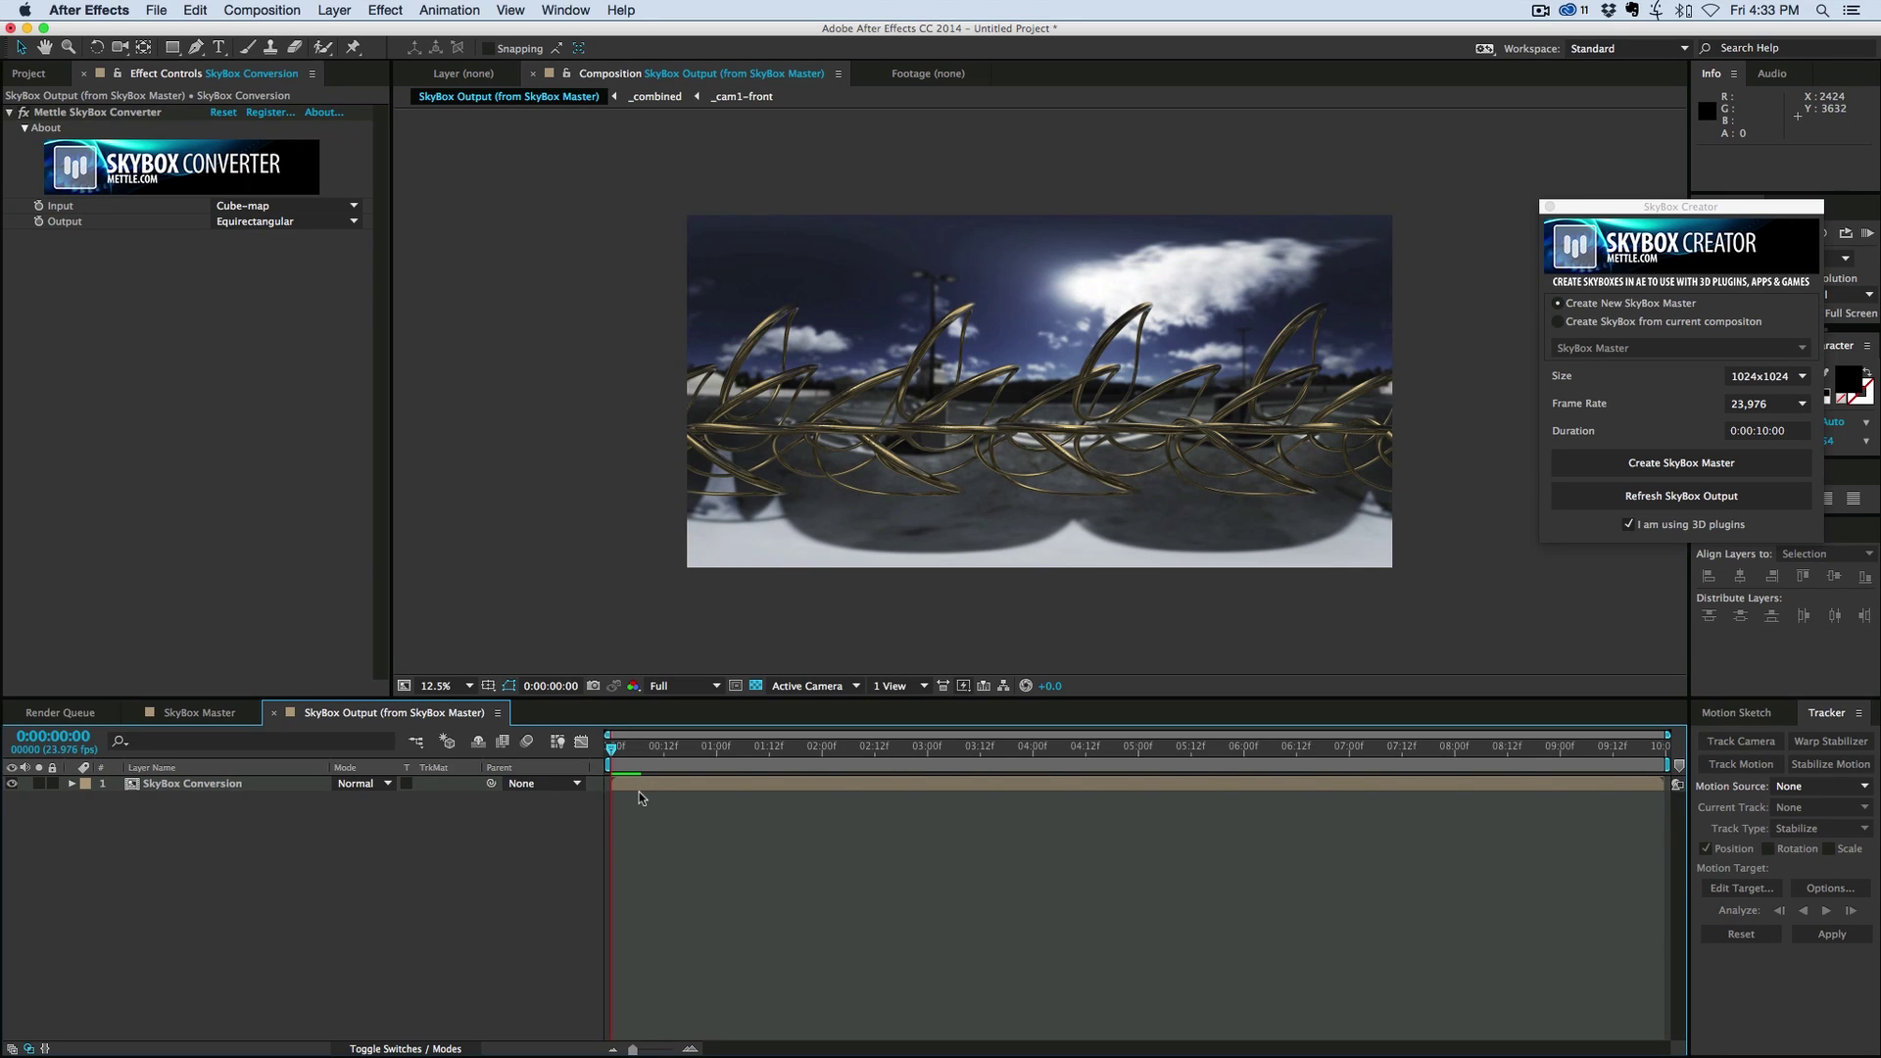
Add a Deep Royal Blue solid and apply the Element effect to it.
key("super+y")
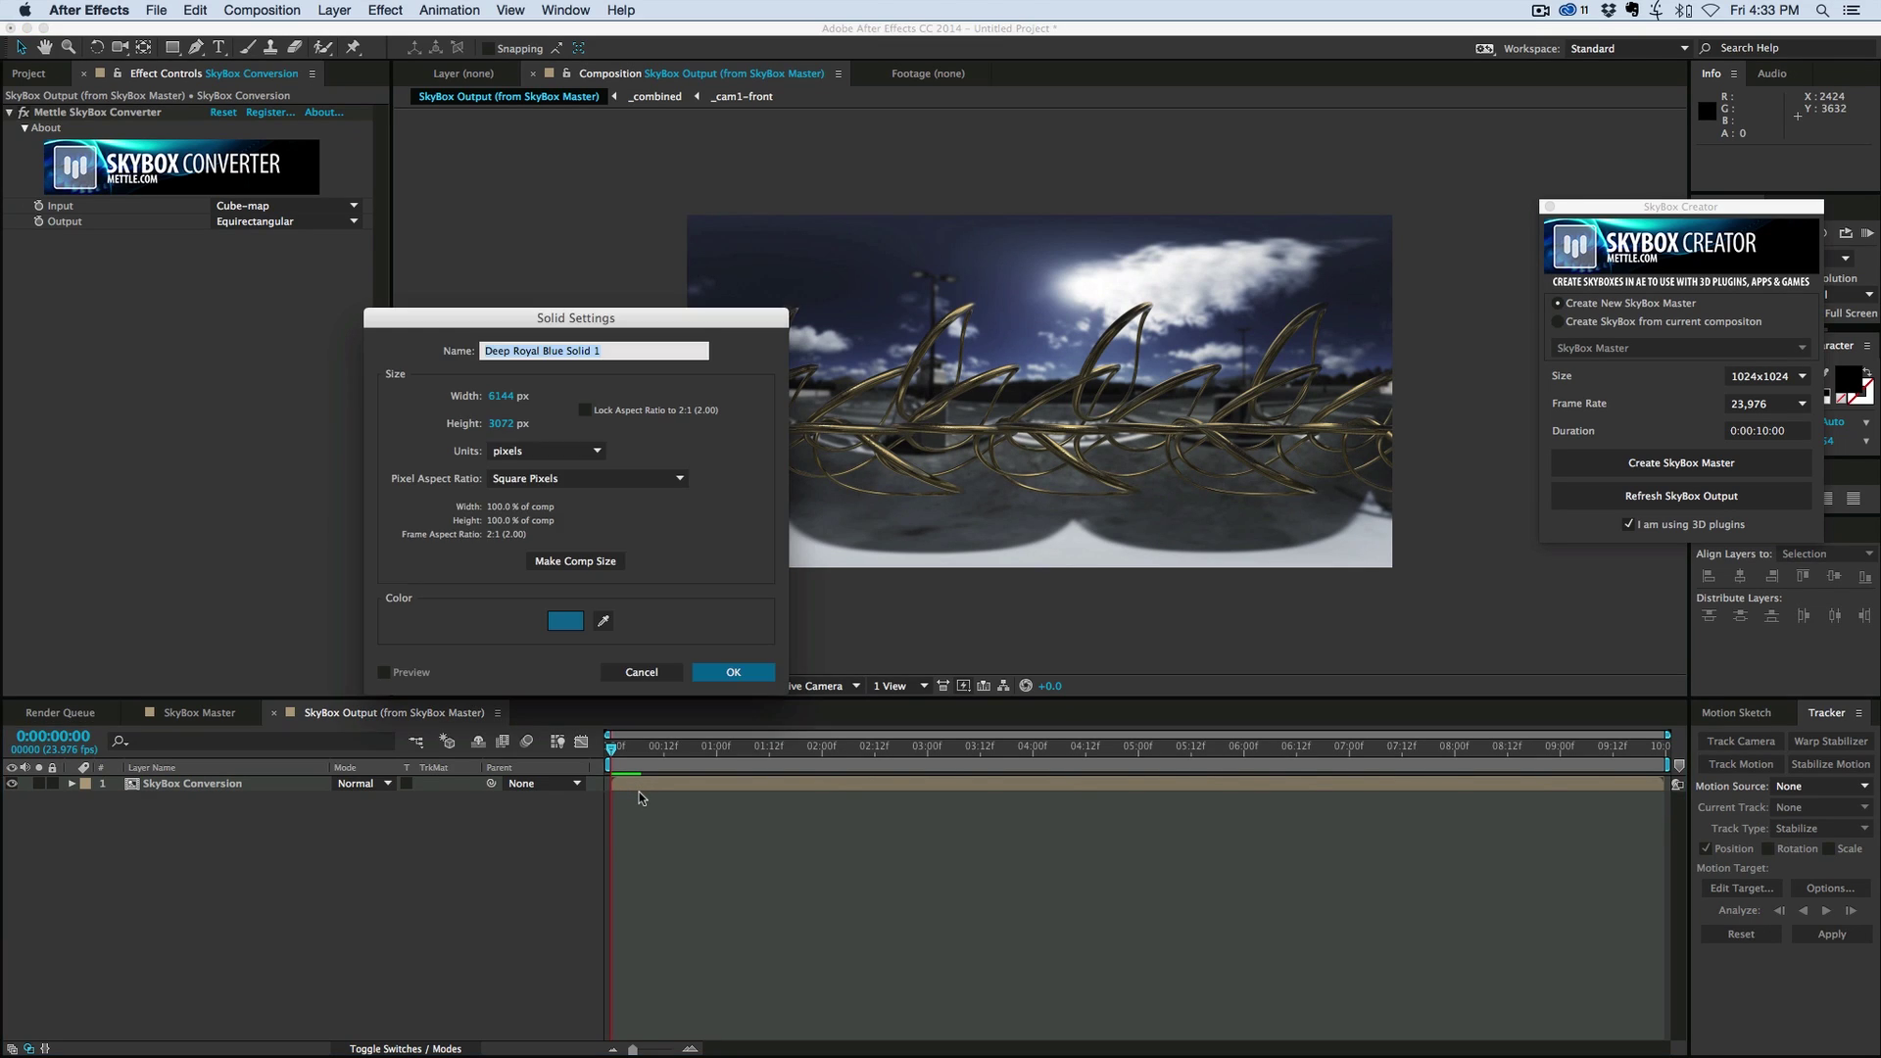
key("Return")
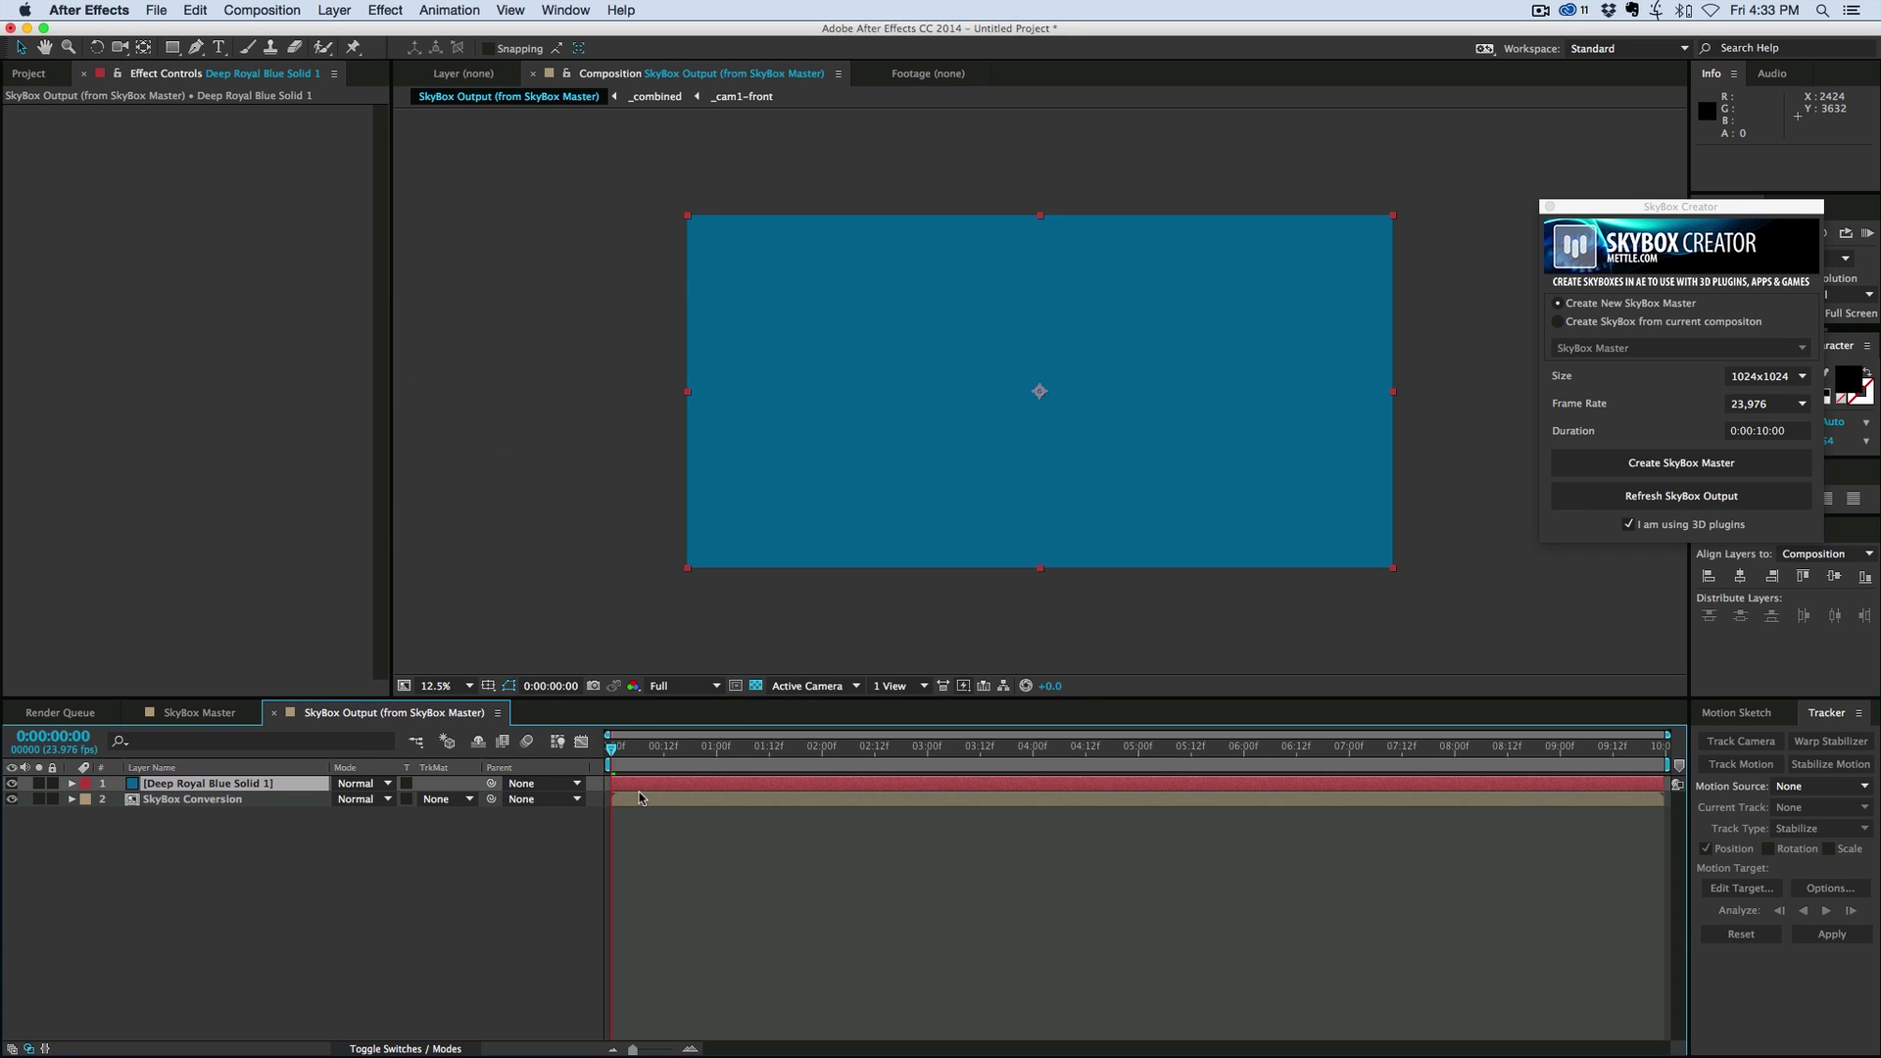
left_click(334, 11)
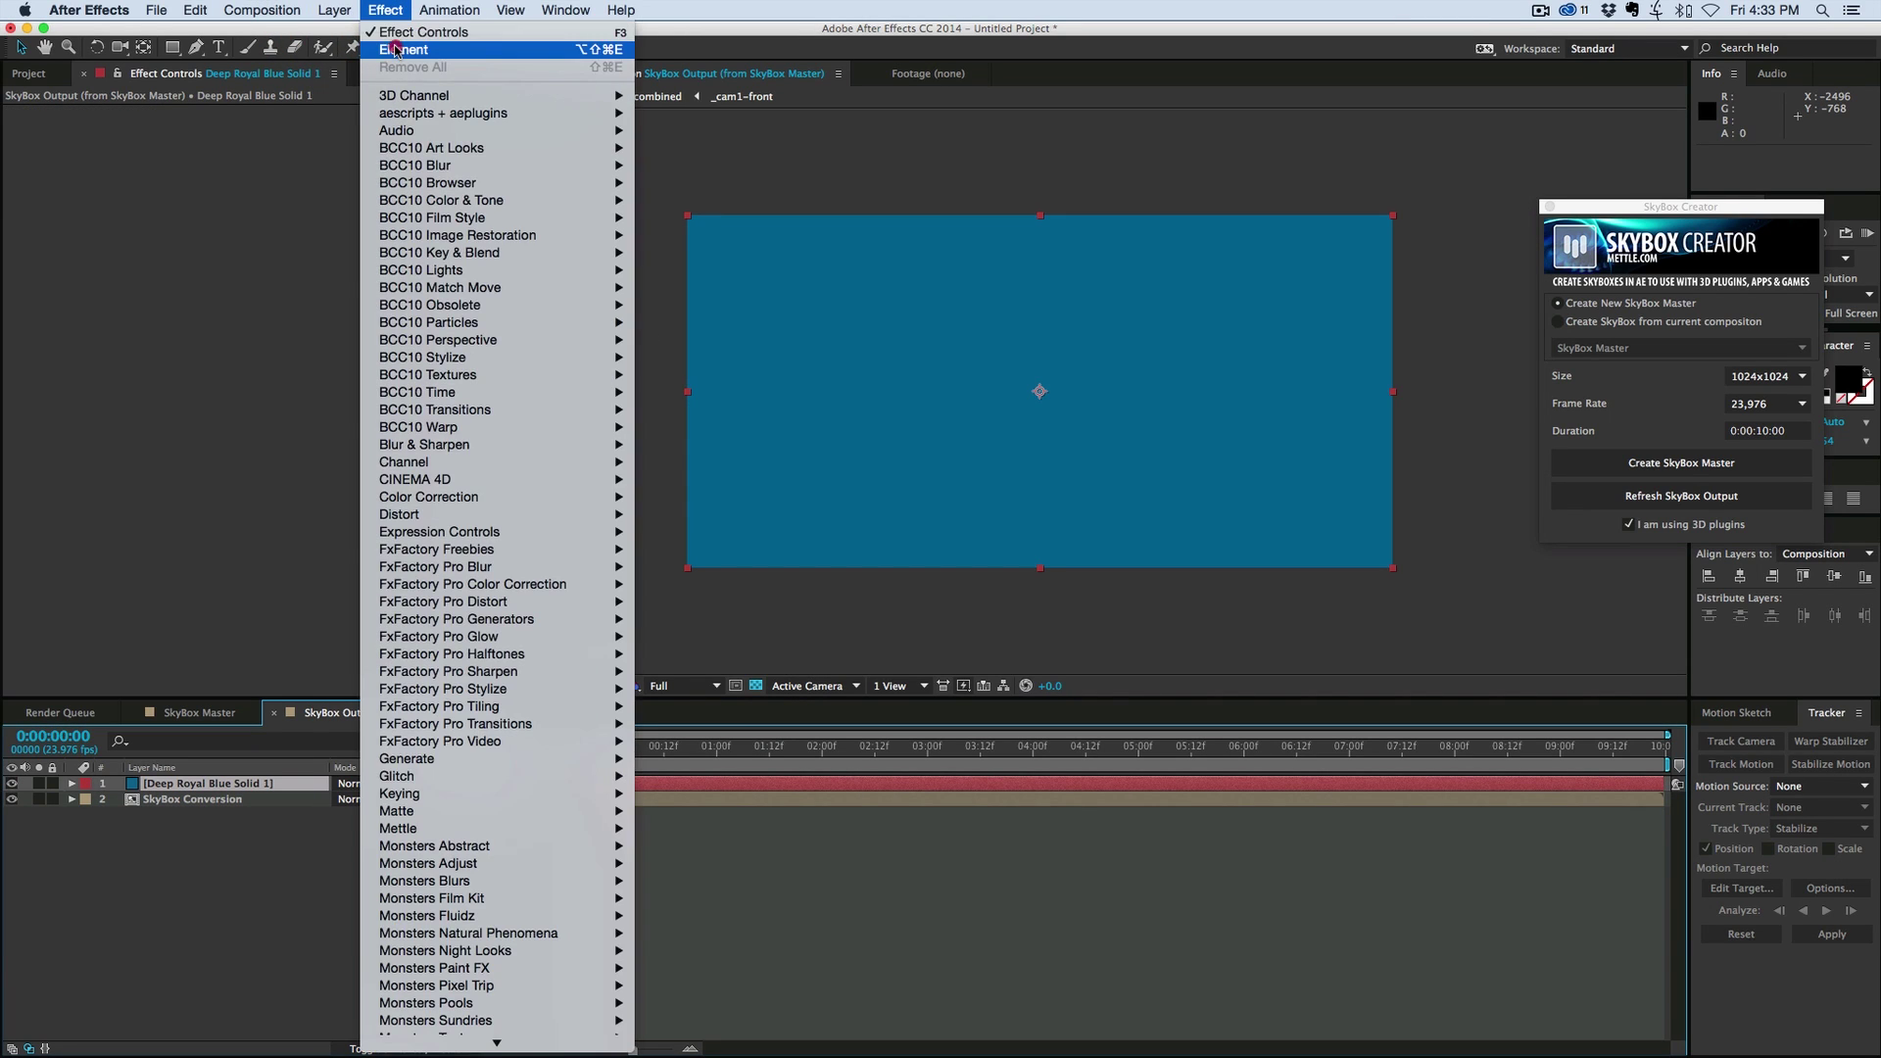
left_click(394, 49)
In Element Scene Setup, scale the sphere to 361.5% and give it the Chrome material.
left_click(92, 150)
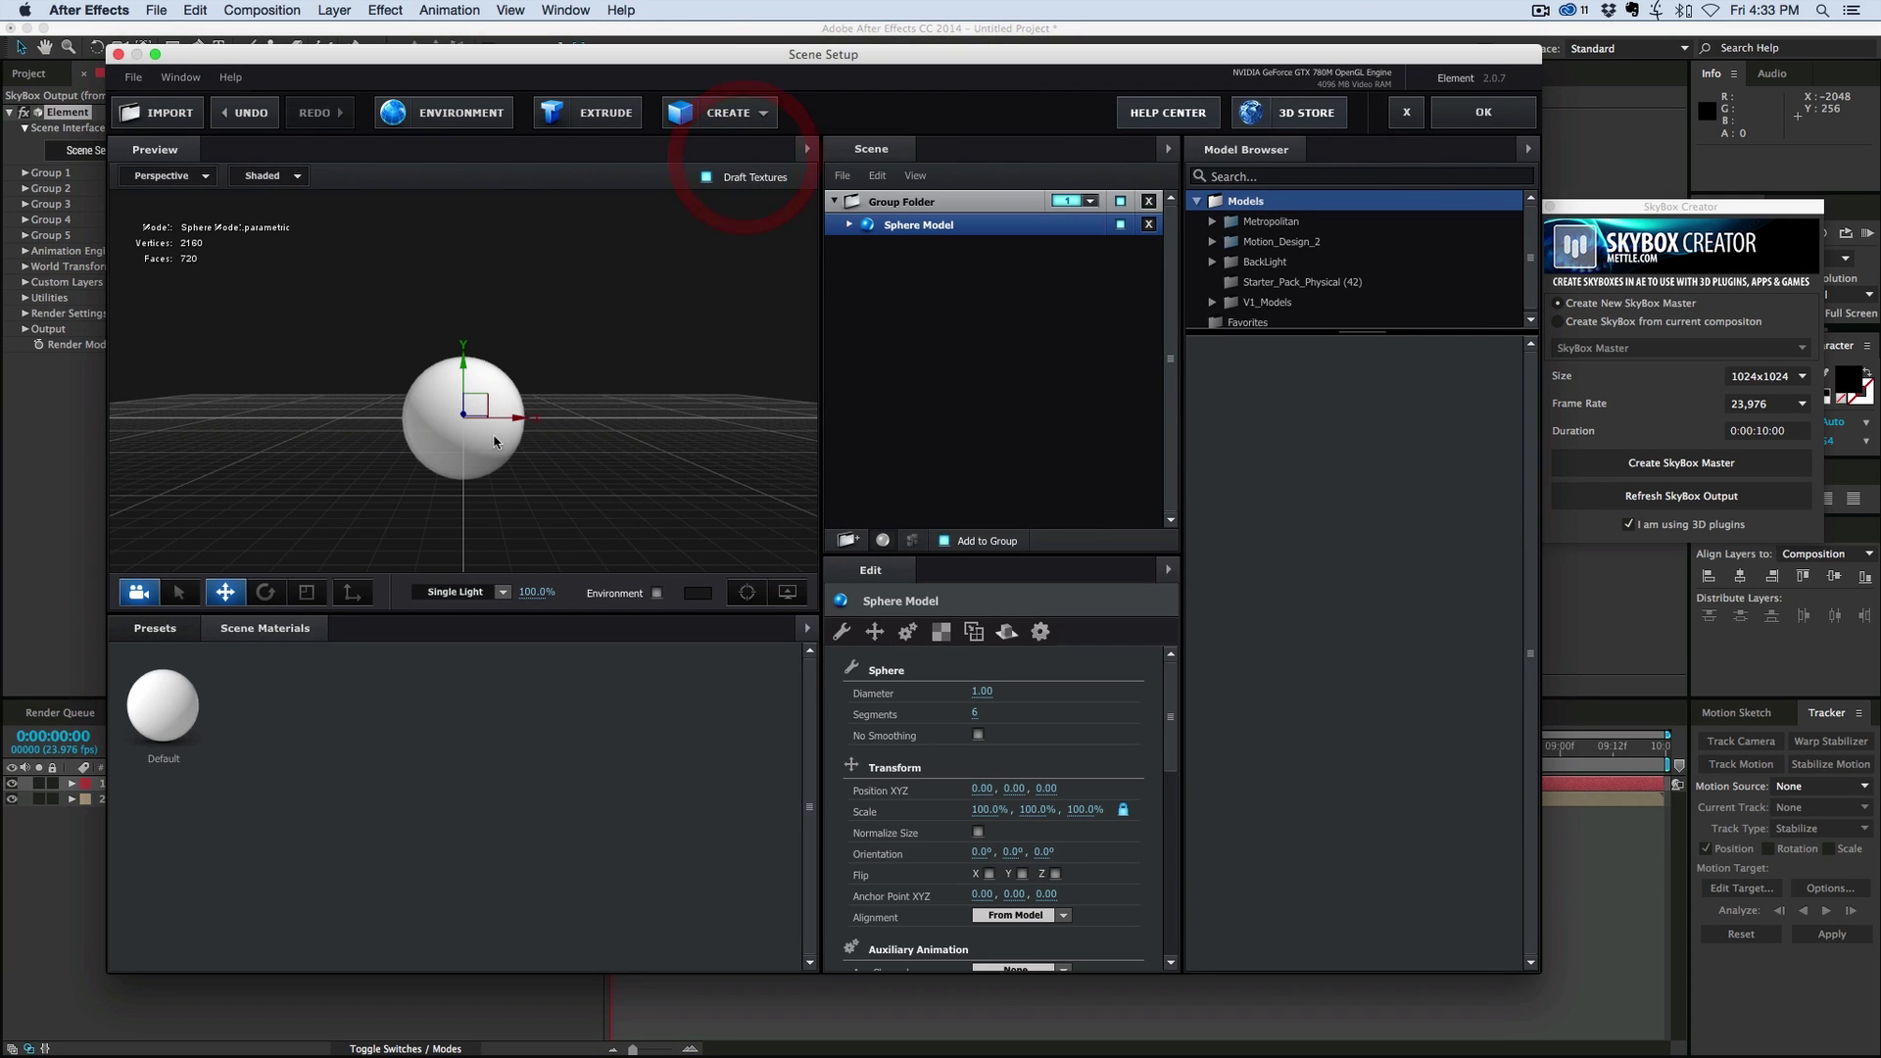
key("r")
left_click_drag(474, 408, 718, 343)
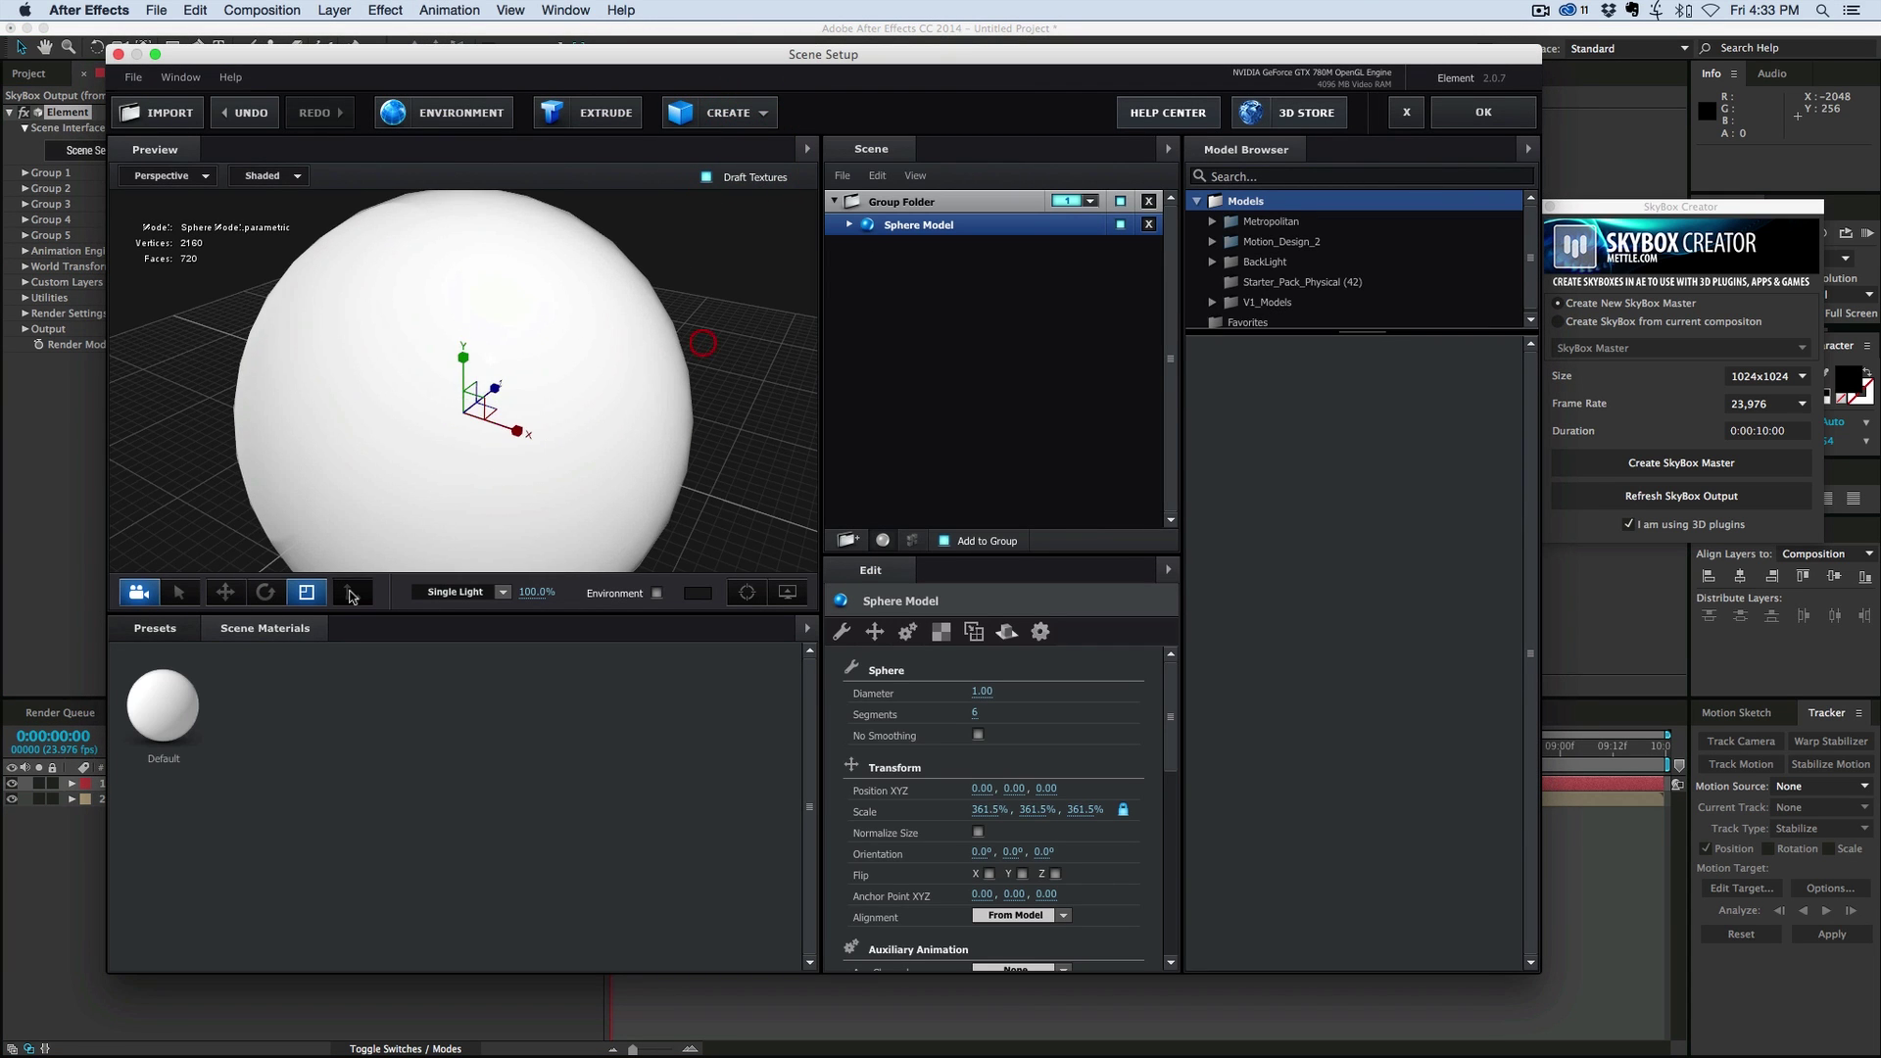
left_click(155, 628)
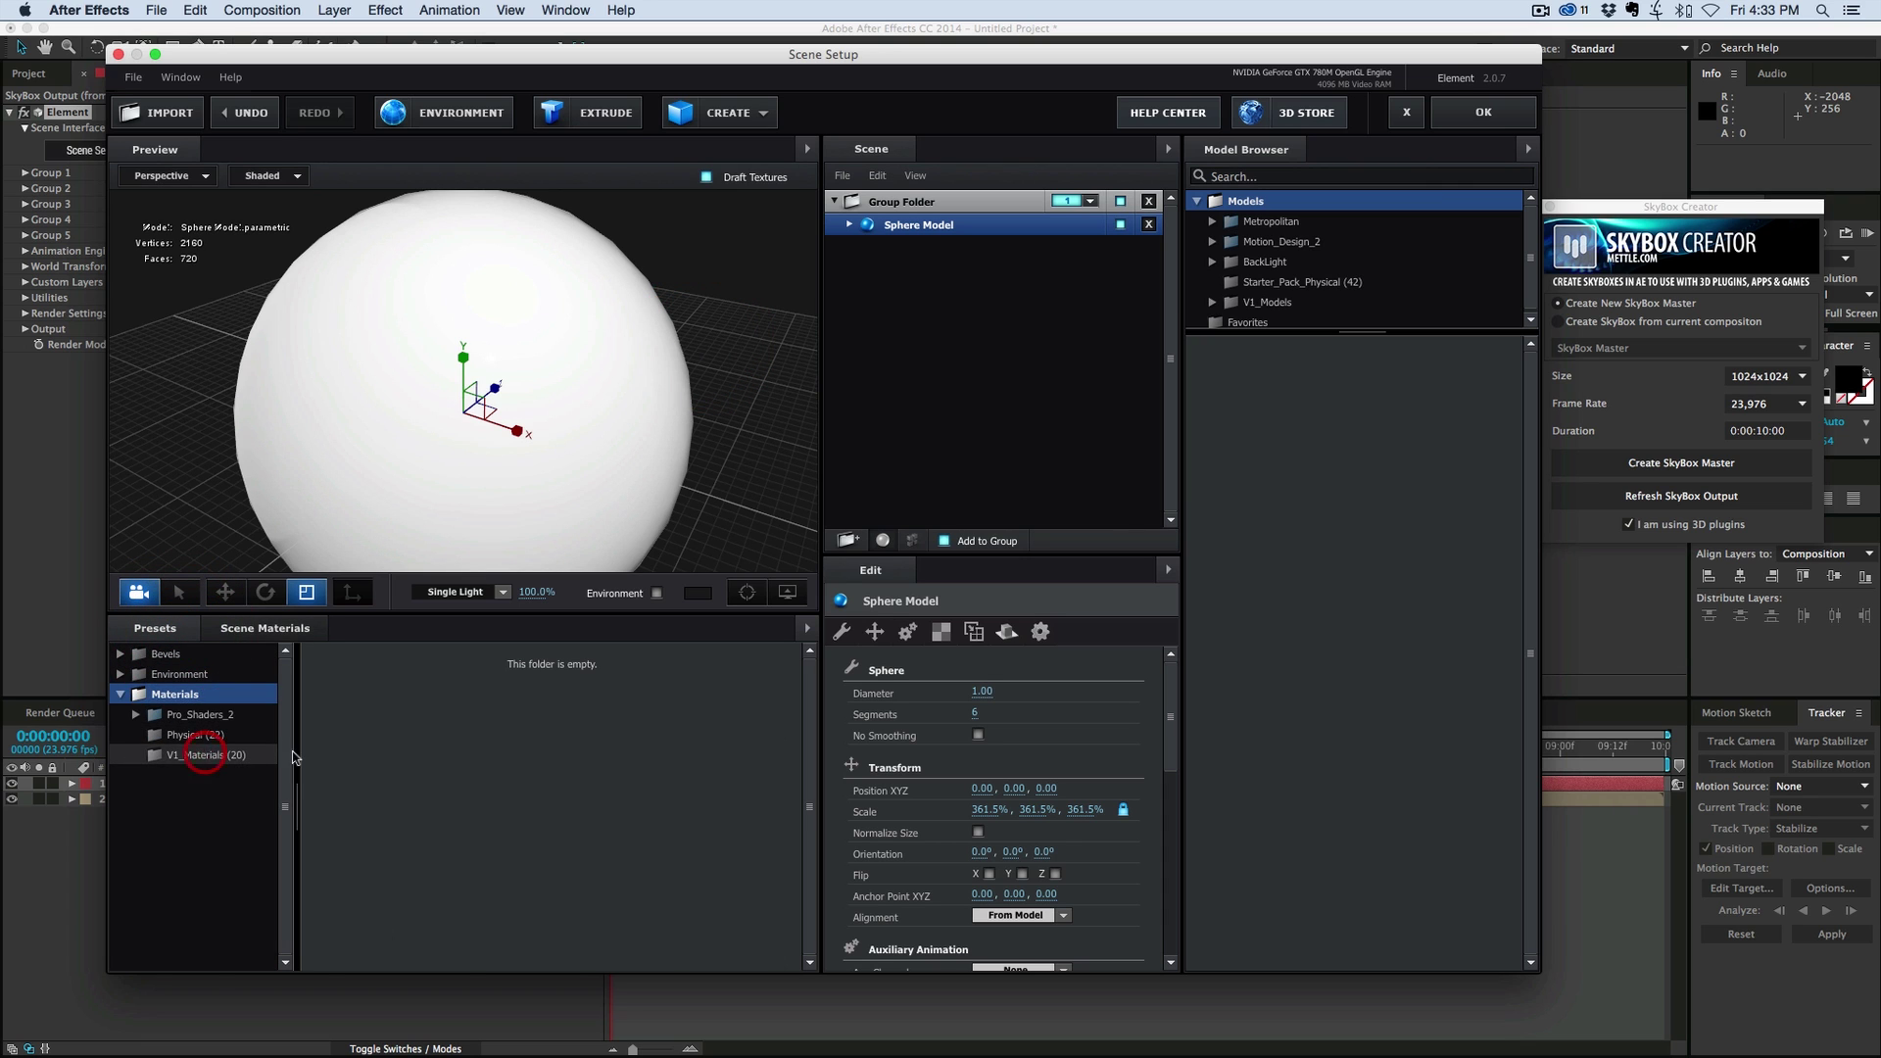
left_click(203, 755)
left_click_drag(454, 705, 476, 485)
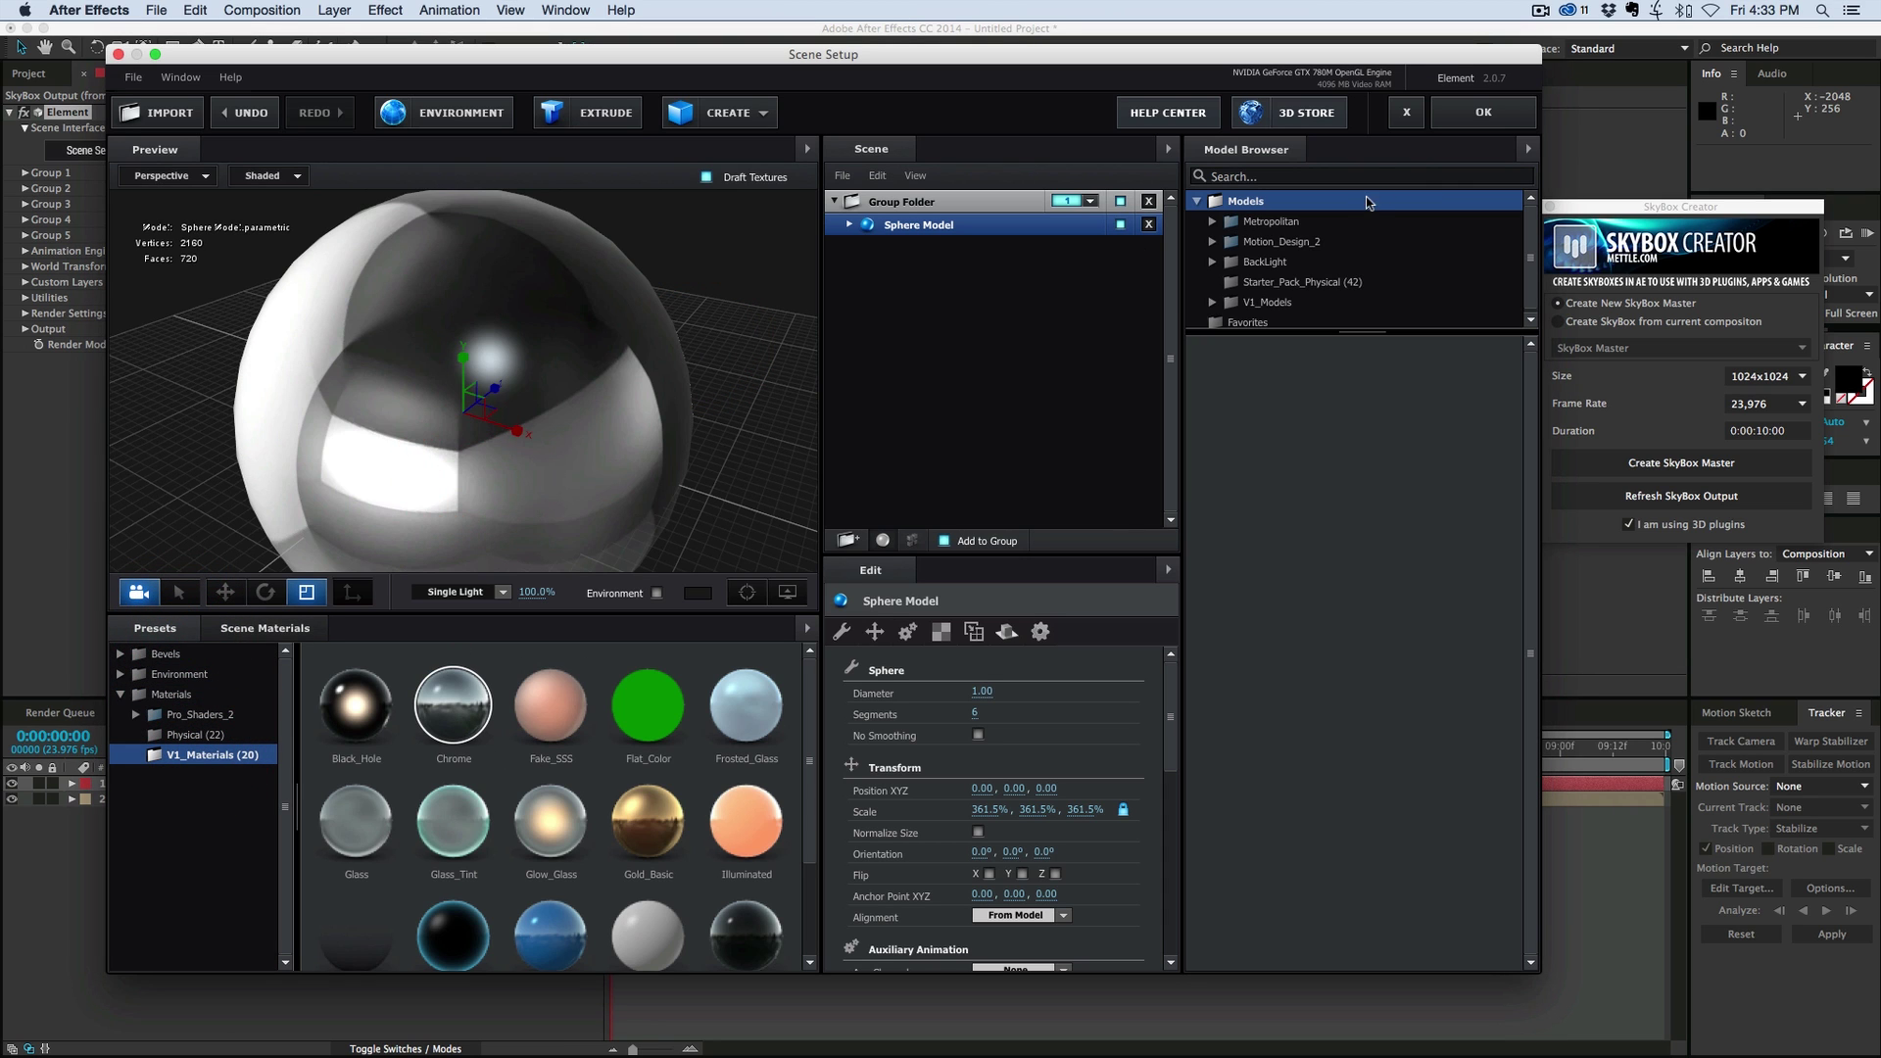
left_click(1470, 115)
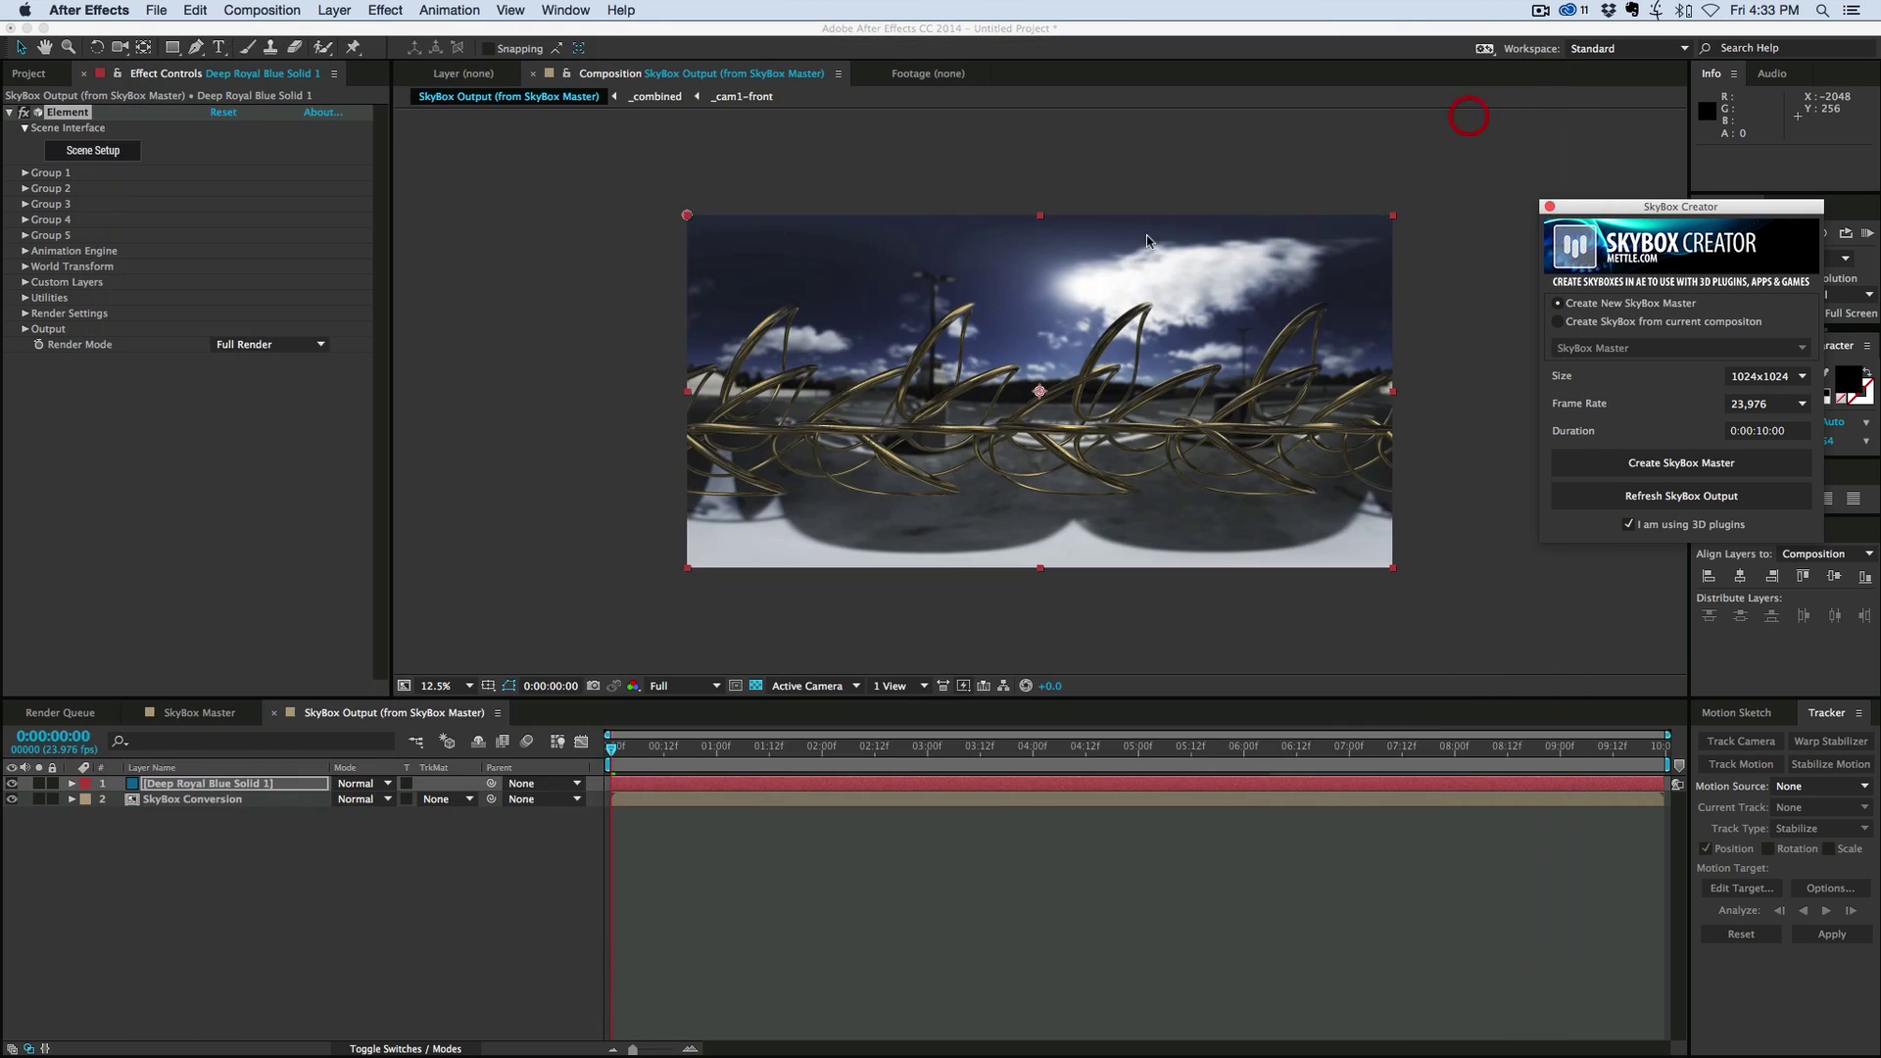
On the Deep Royal Blue solid, set Custom Texture Map Layer 1 to 2. SkyBox Conversion and reopen Scene Setup.
left_click(219, 858)
left_click(192, 799)
left_click(206, 784)
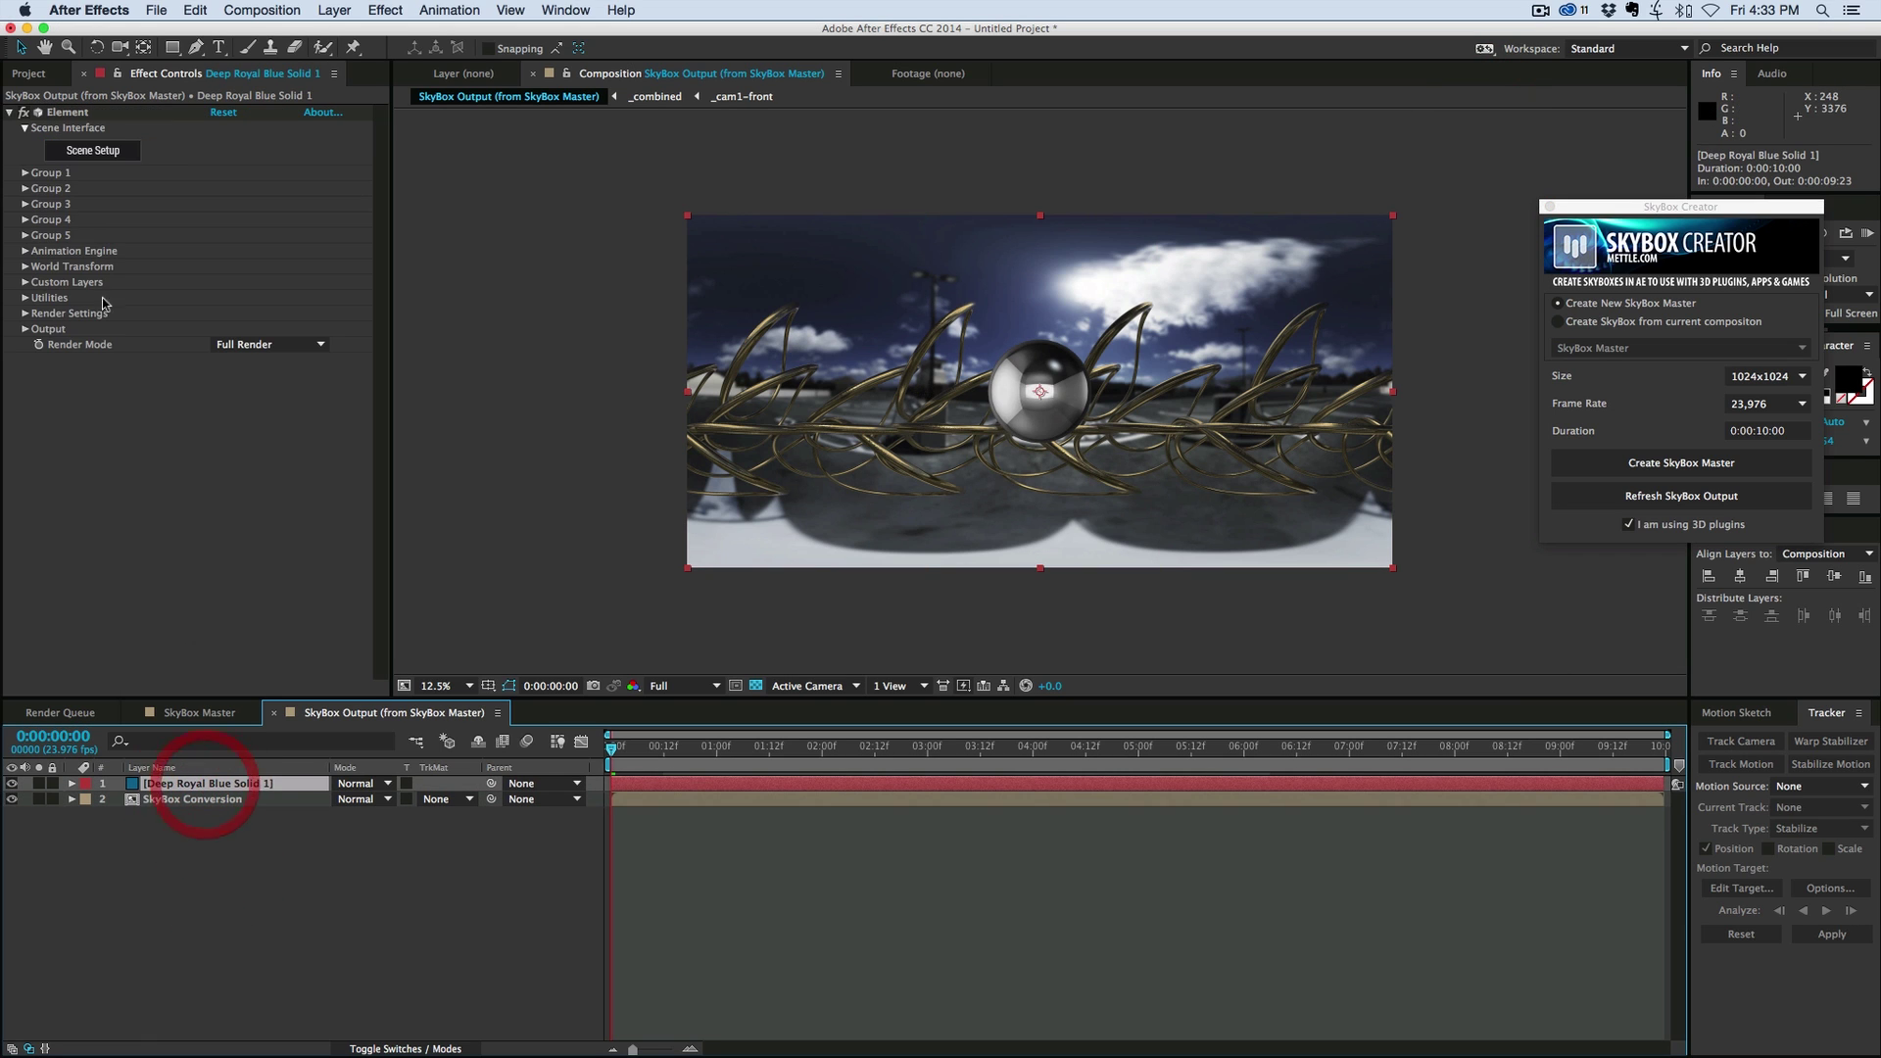
left_click(26, 282)
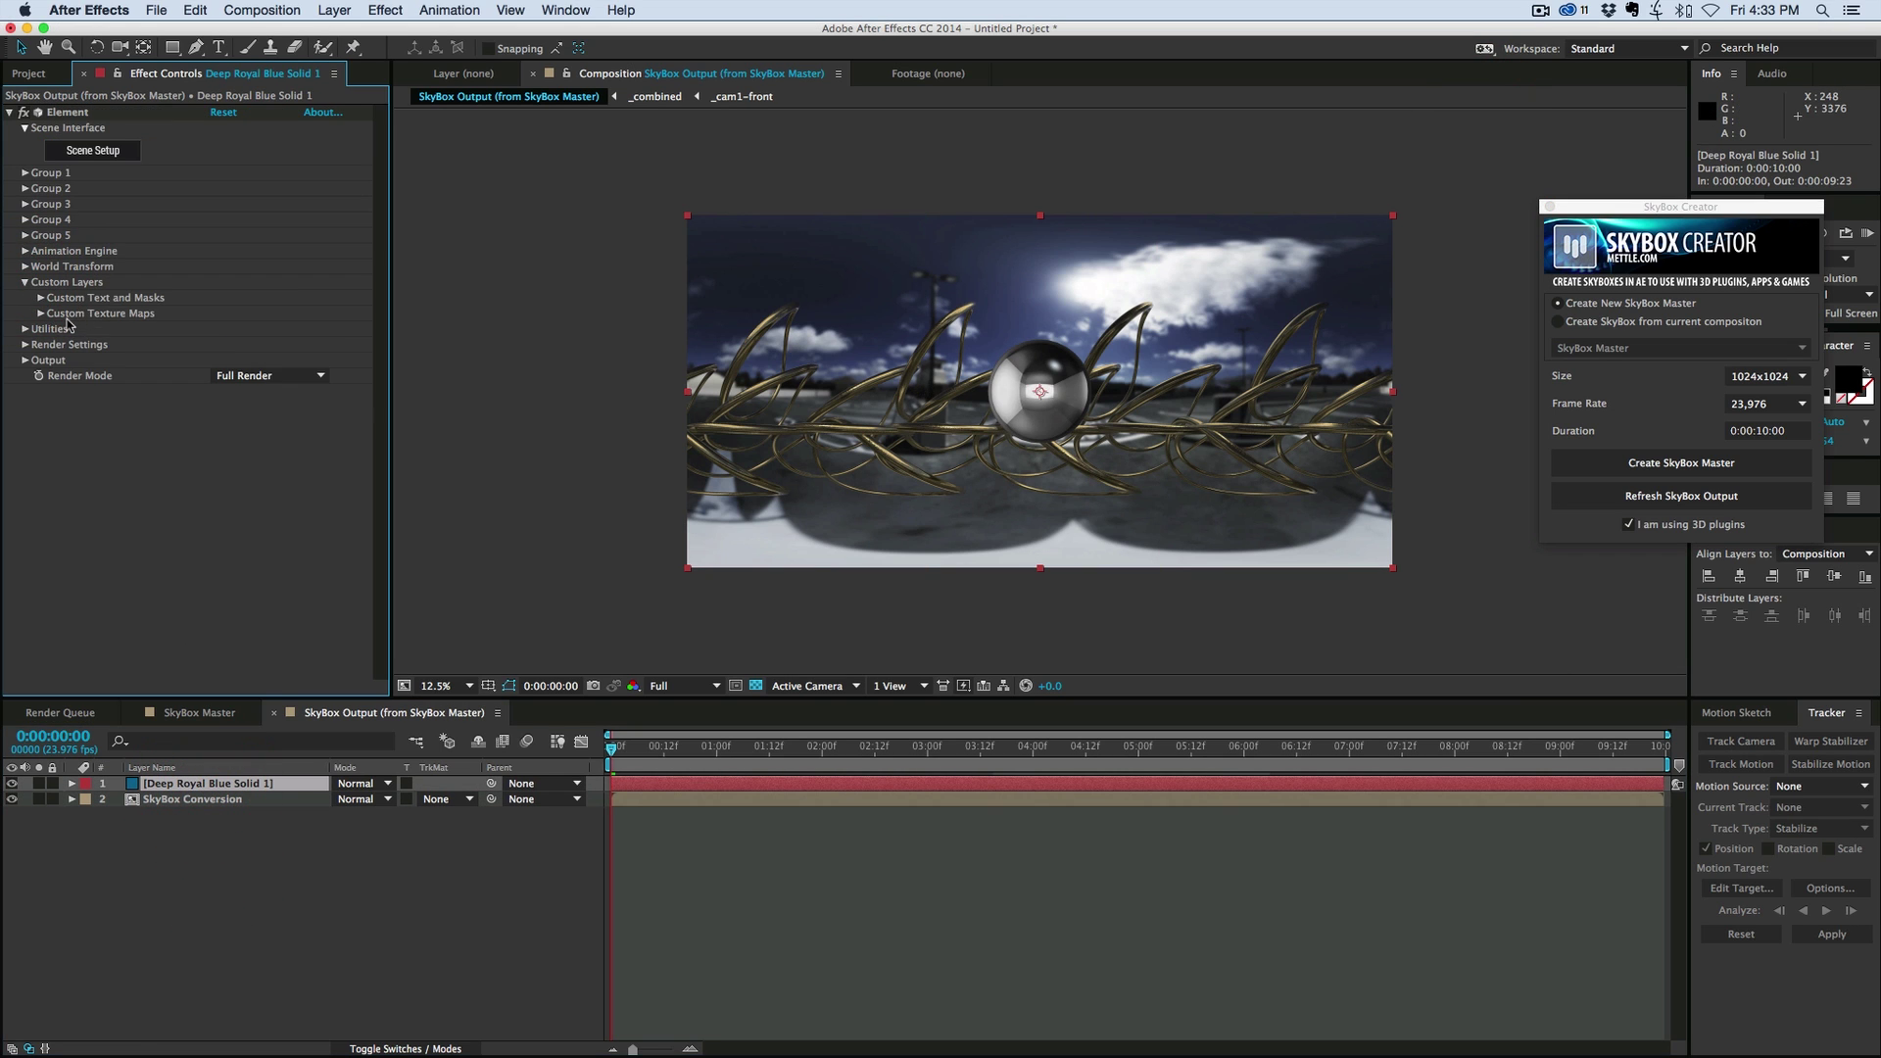
left_click(42, 314)
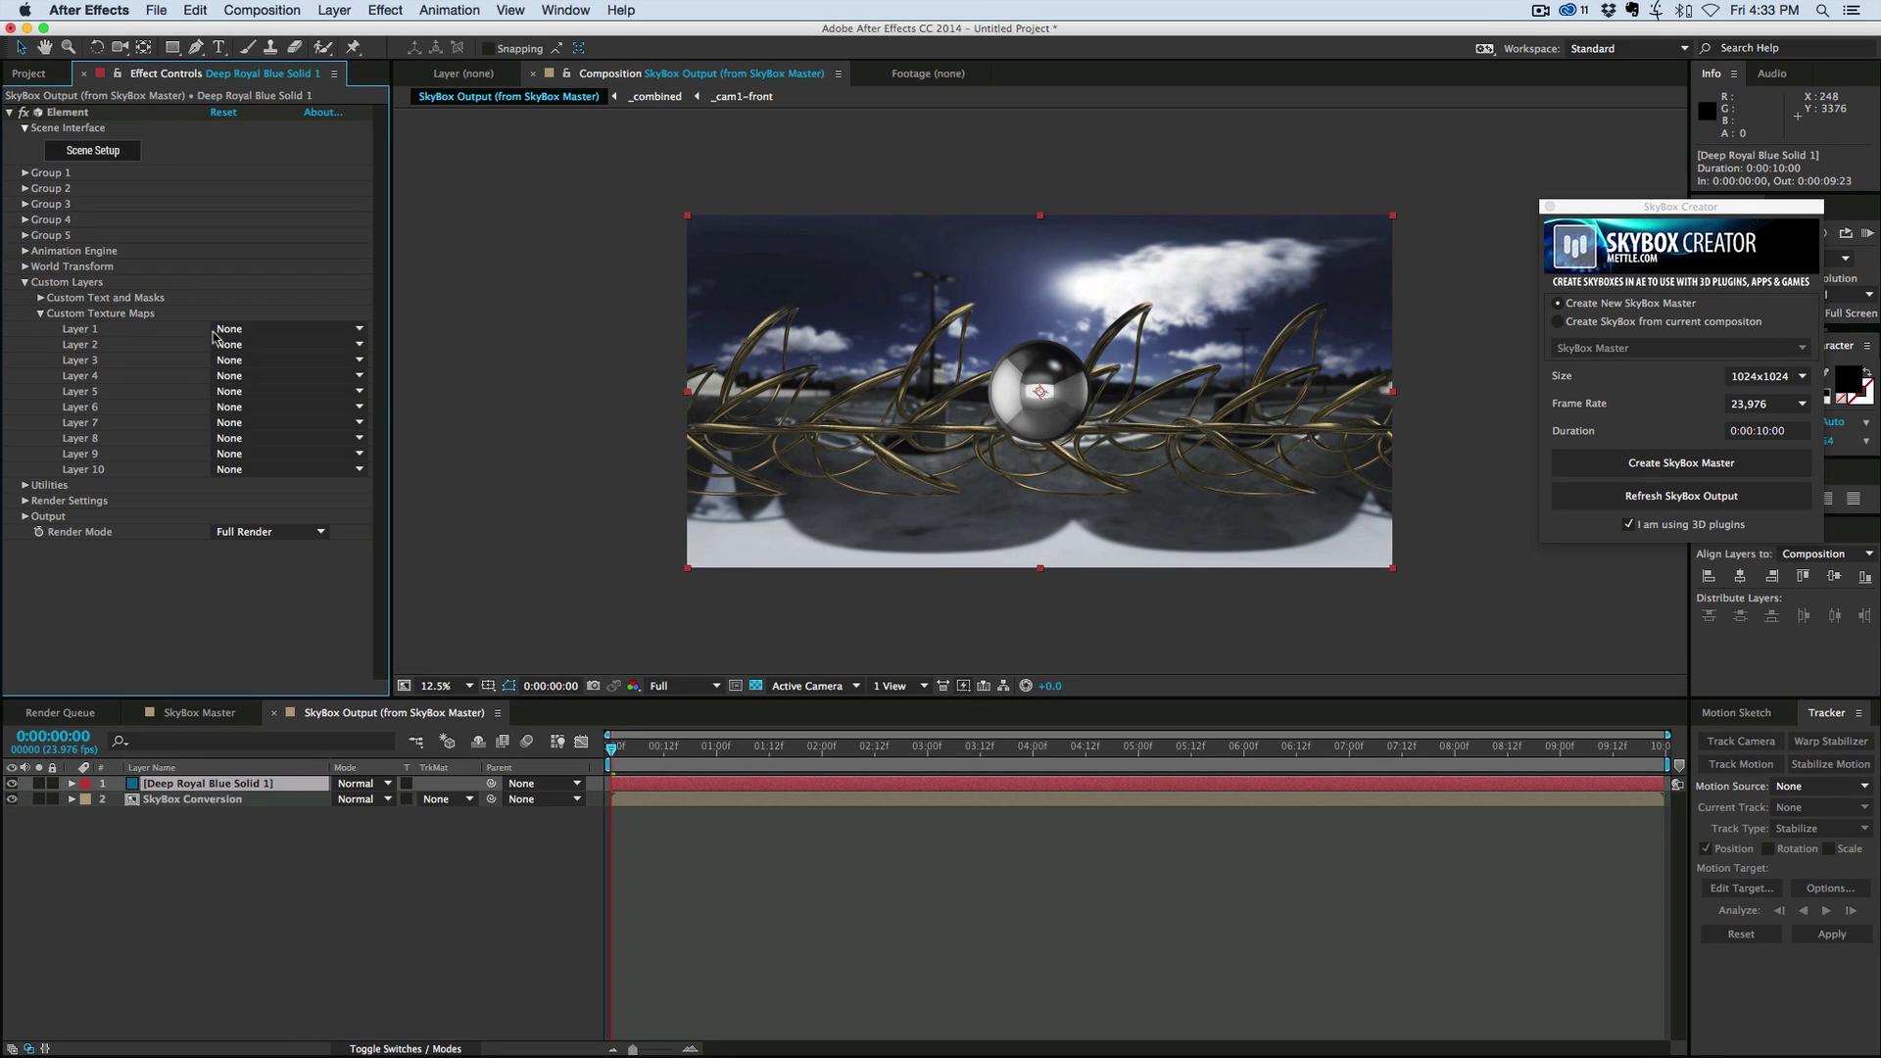
left_click(270, 329)
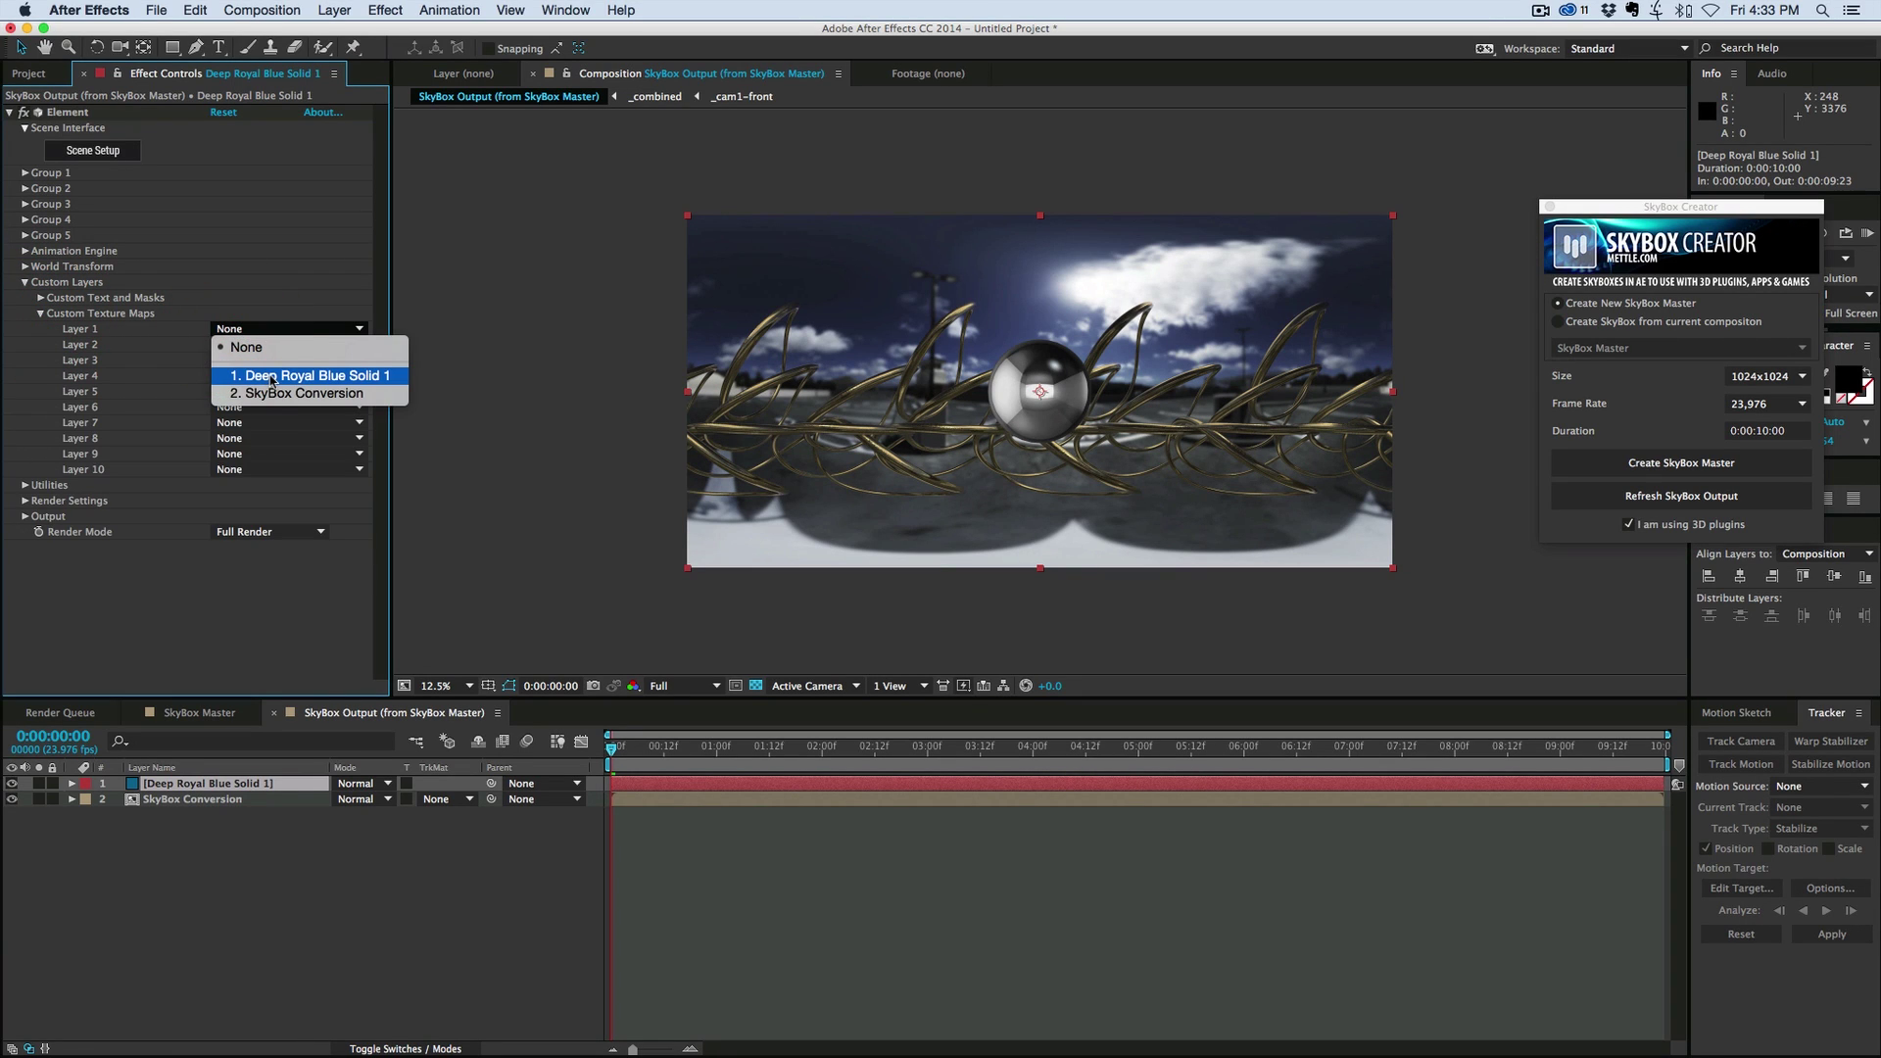
left_click(303, 393)
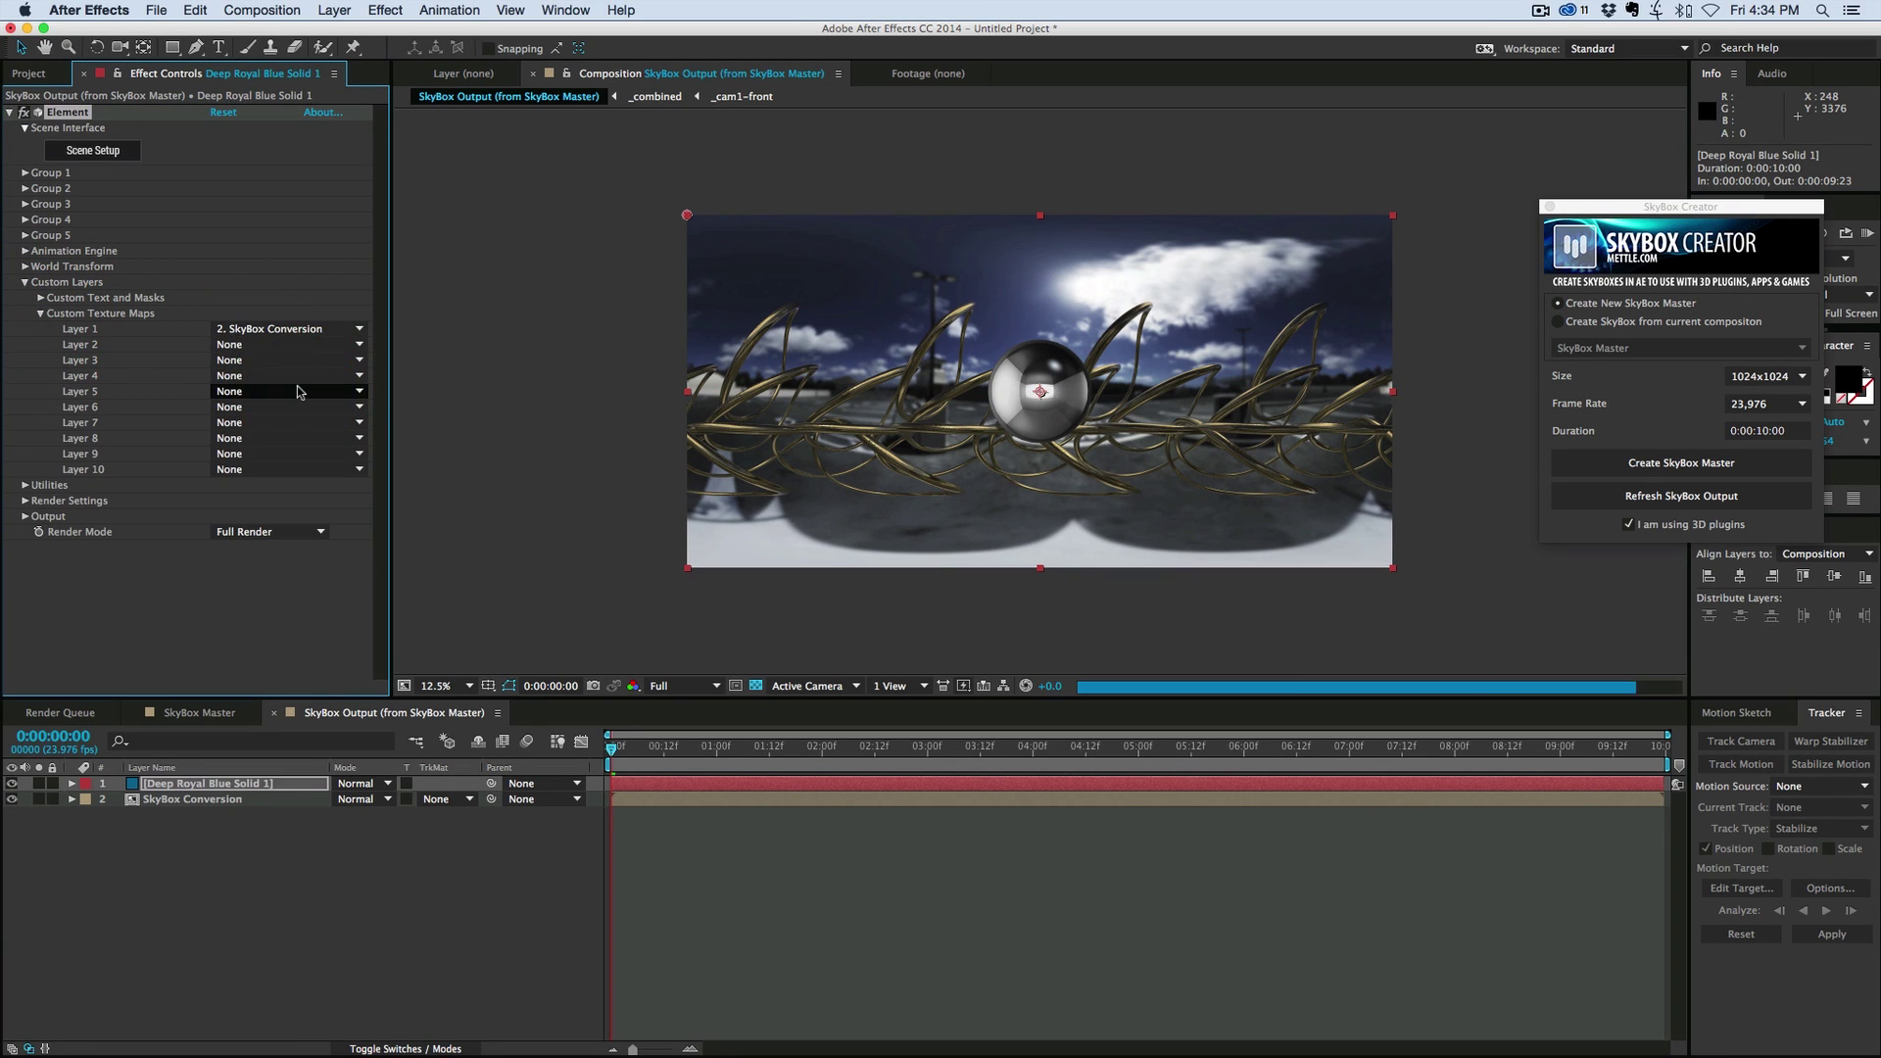
left_click(93, 150)
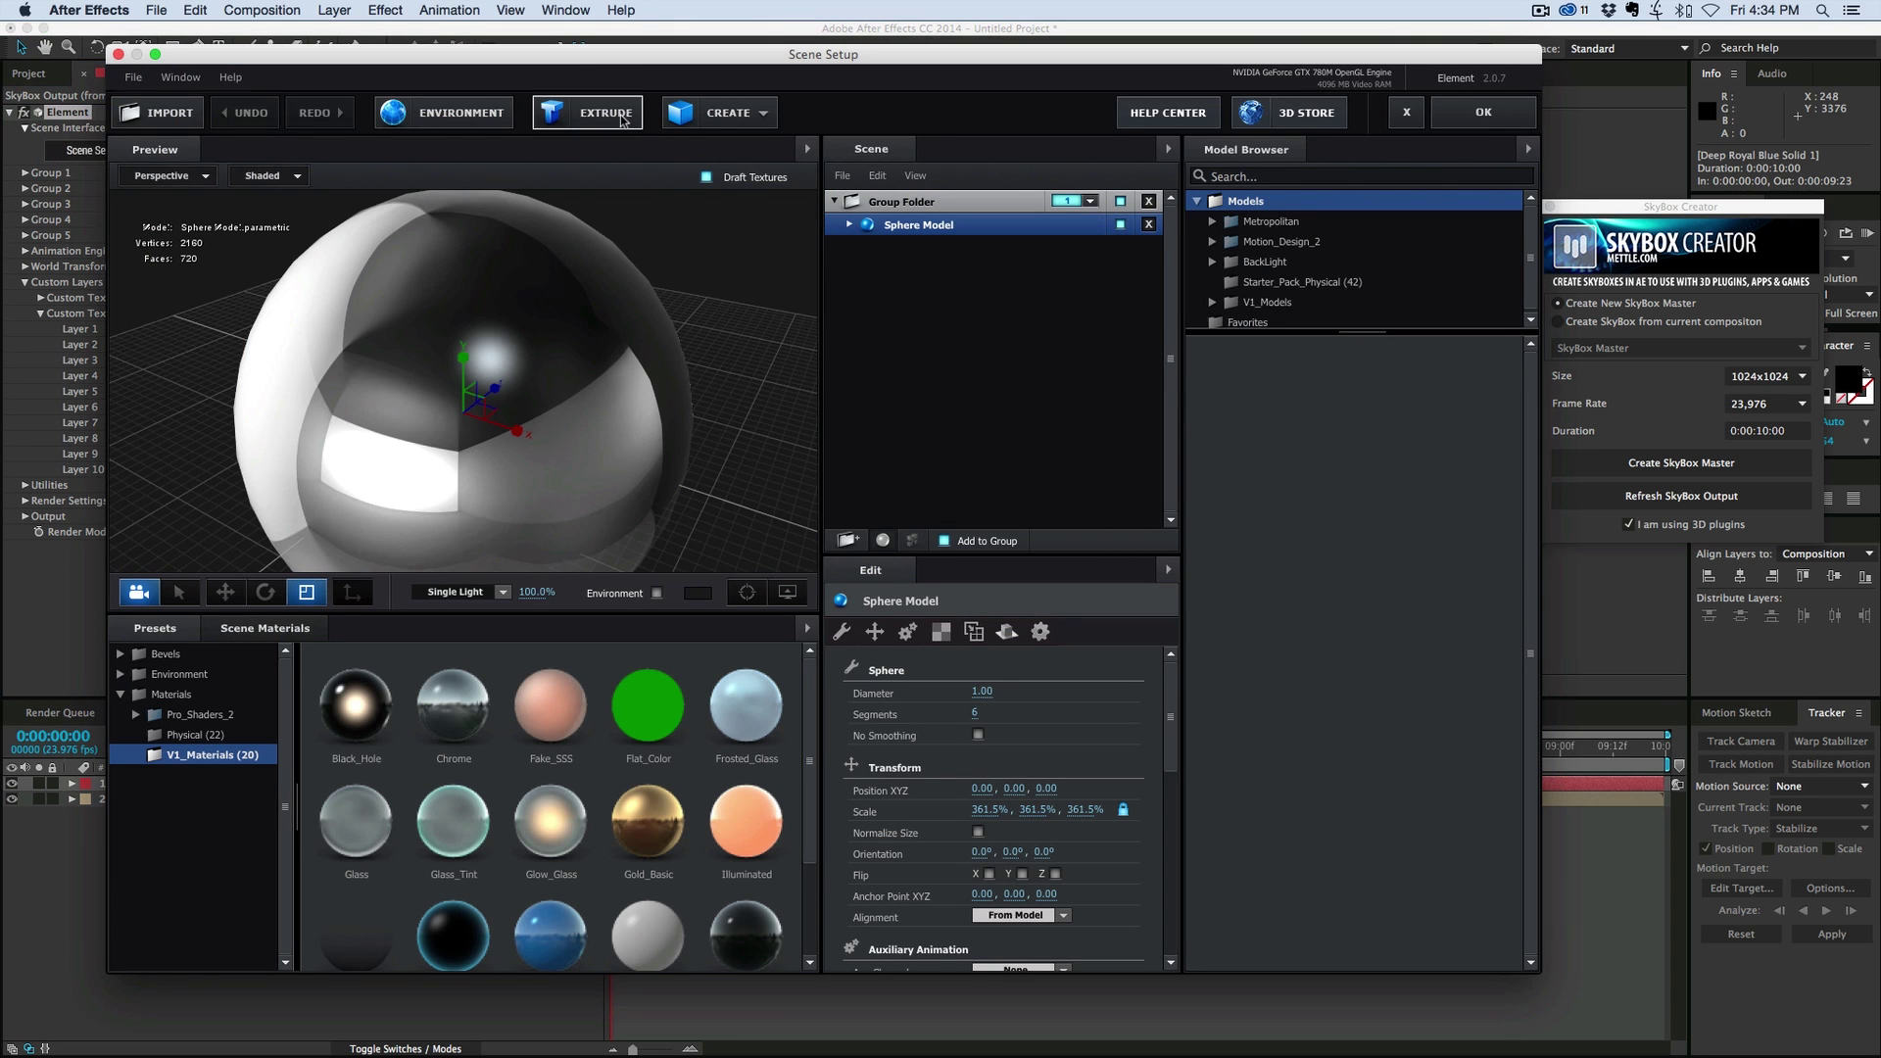
Set Element's environment texture to Custom Layer 1 so the chrome sphere reflects the rings.
left_click(451, 113)
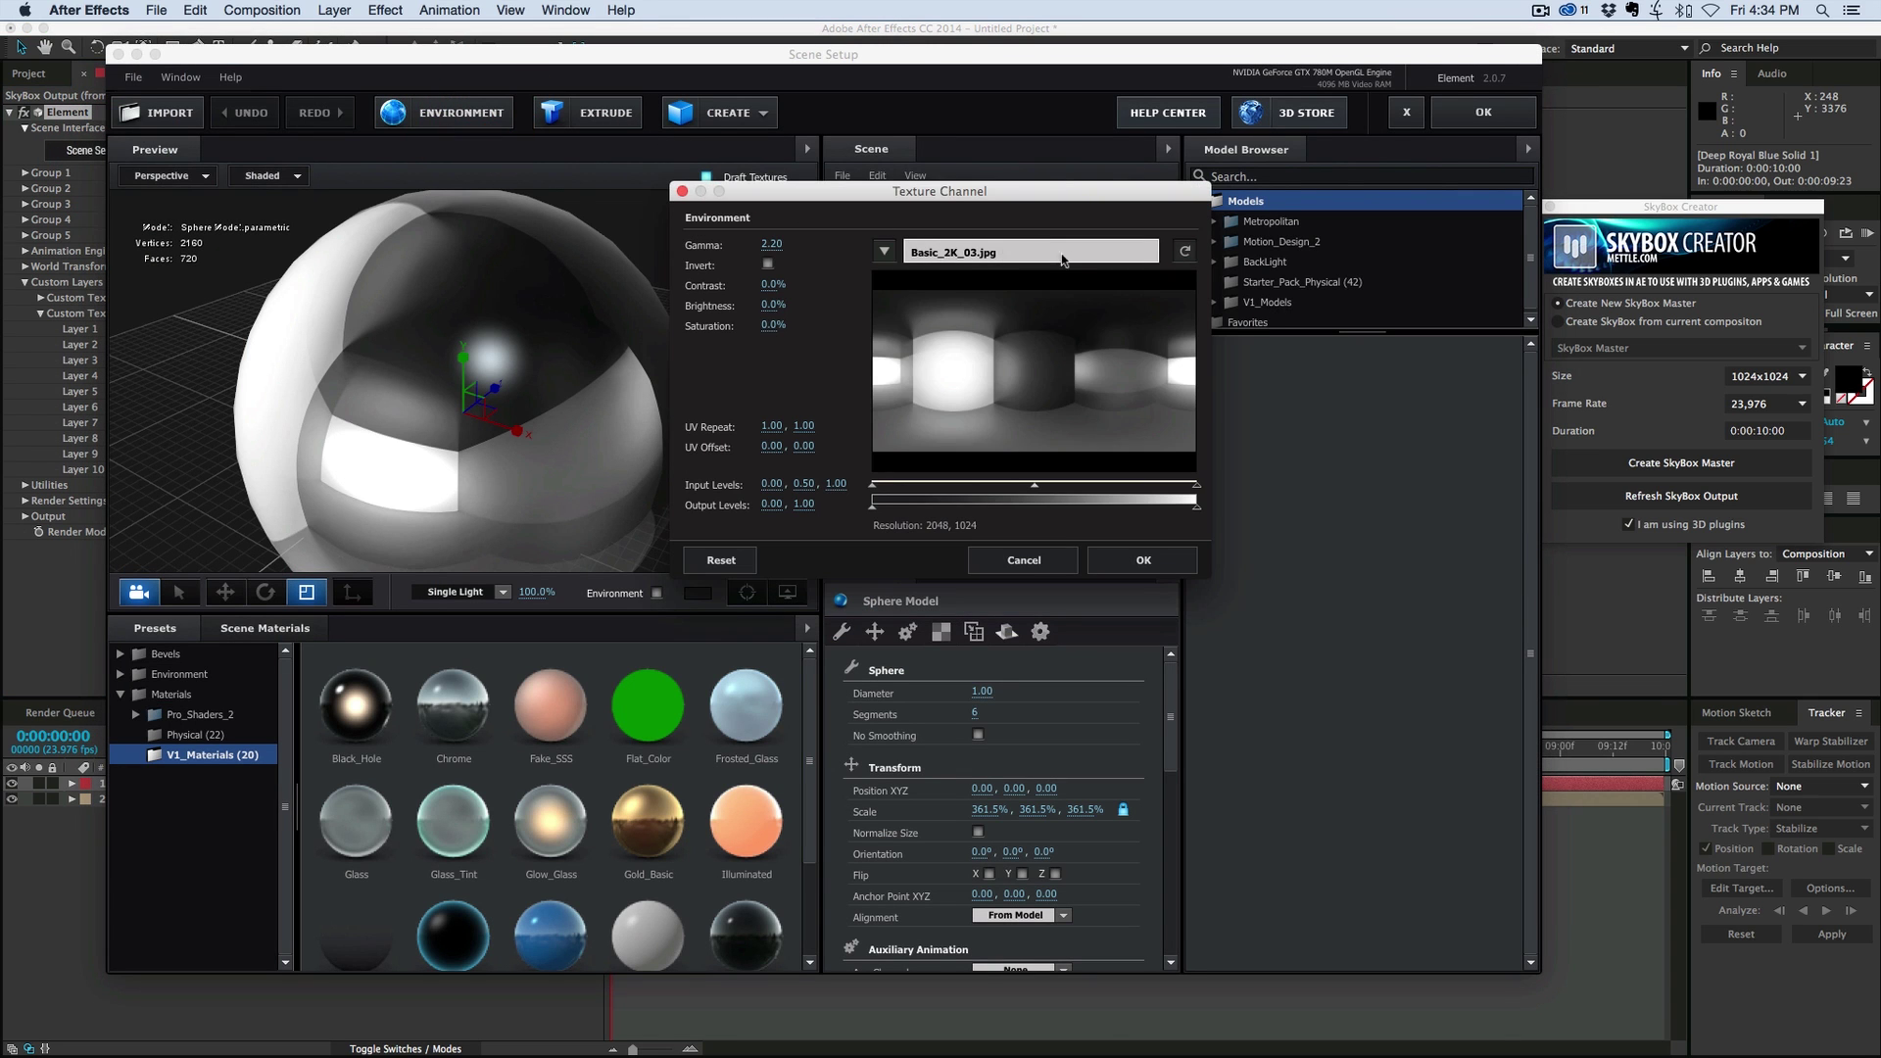
left_click(885, 251)
left_click(945, 278)
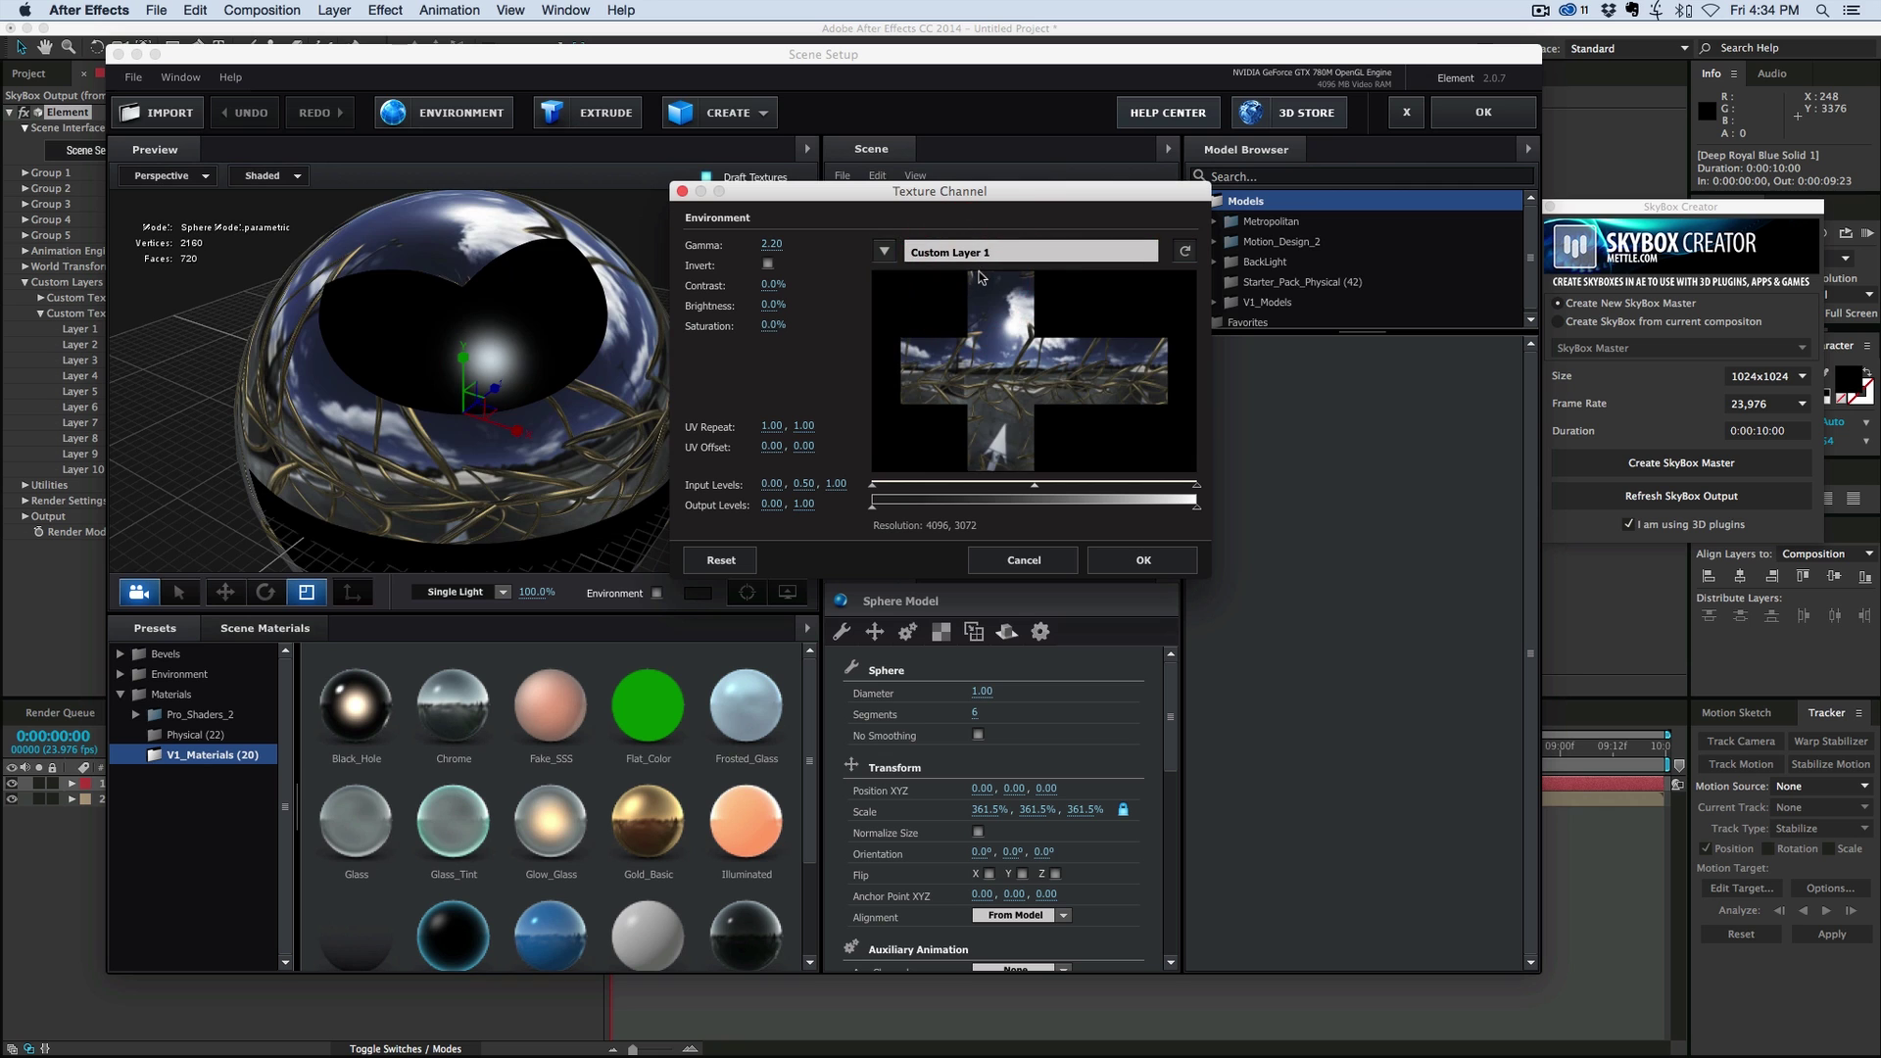
left_click(1137, 561)
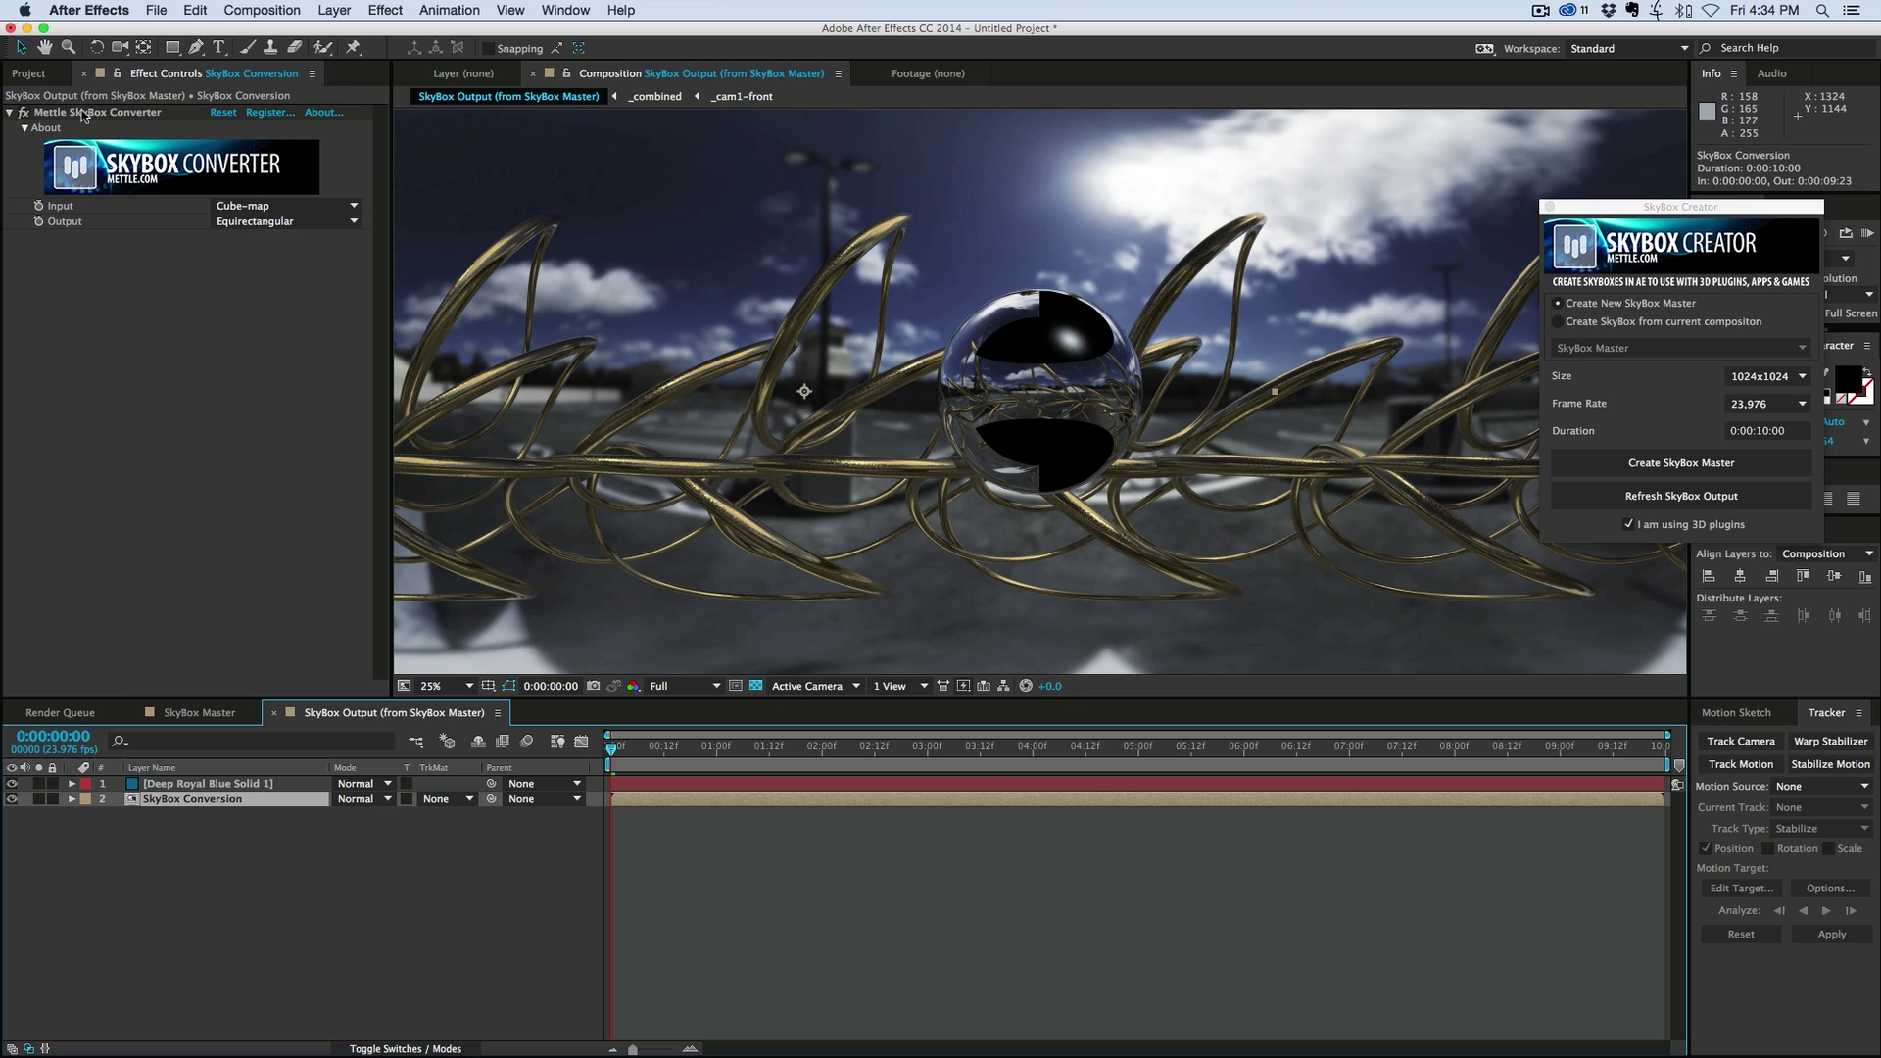
Pre-compose the SkyBox Conversion layer into SkyBox Conversion Comp 1, moving all attributes.
left_click(260, 851)
left_click(257, 799)
key("super+shift+c")
left_click(867, 577)
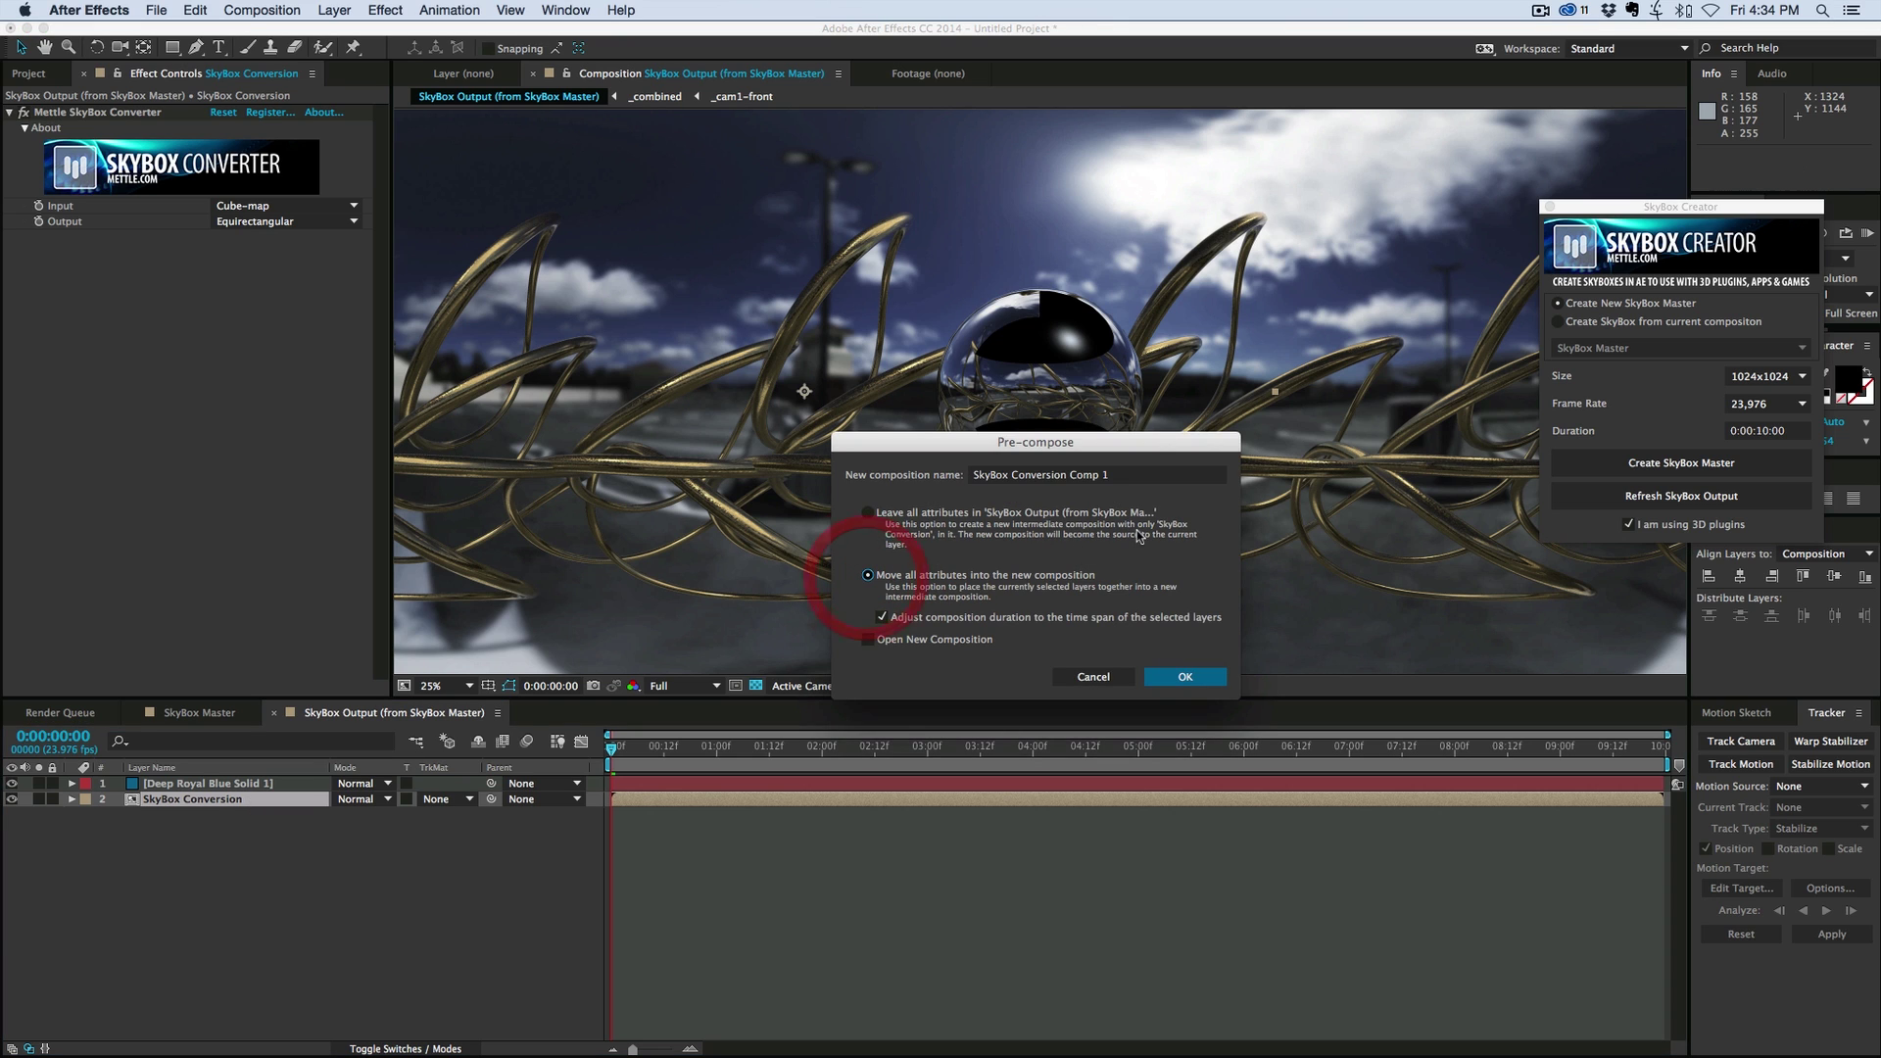
left_click(1185, 676)
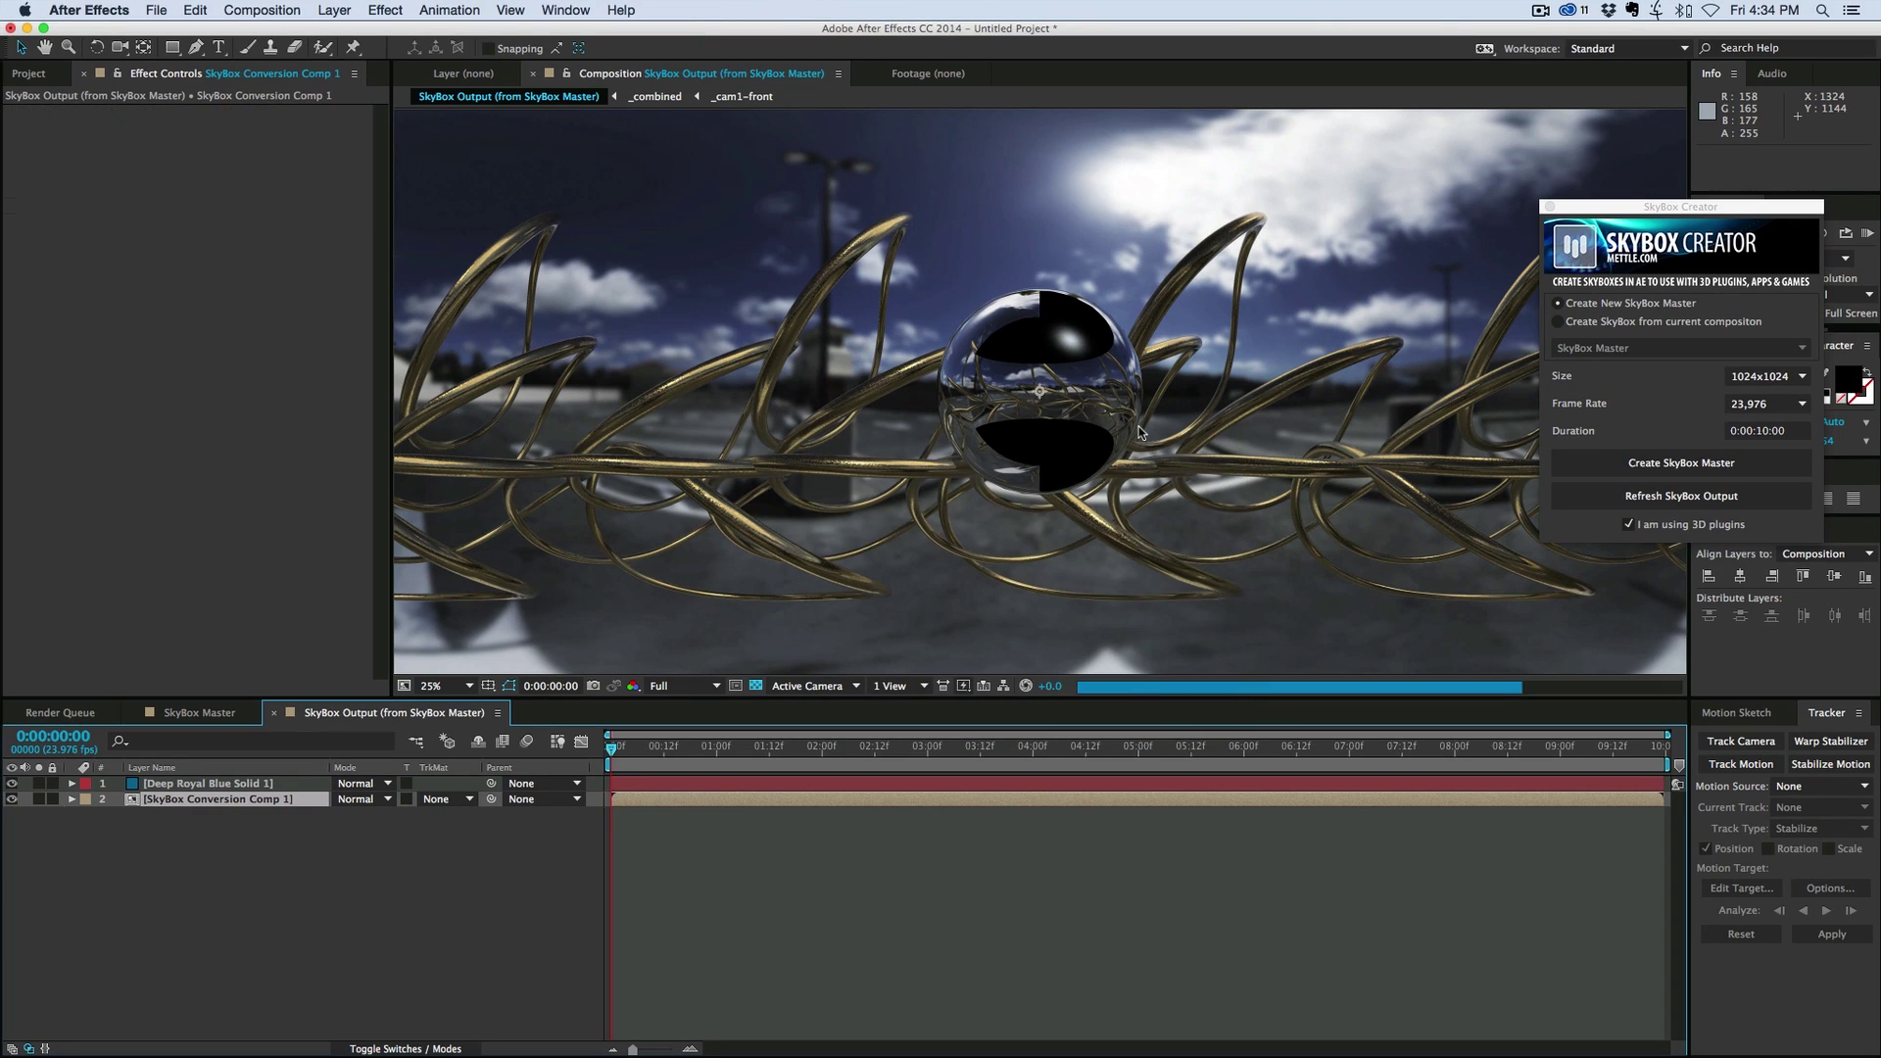
Hide the SkyBox Conversion Comp 1 layer, leaving only the chrome sphere visible.
scroll(1048, 427, "up", 4)
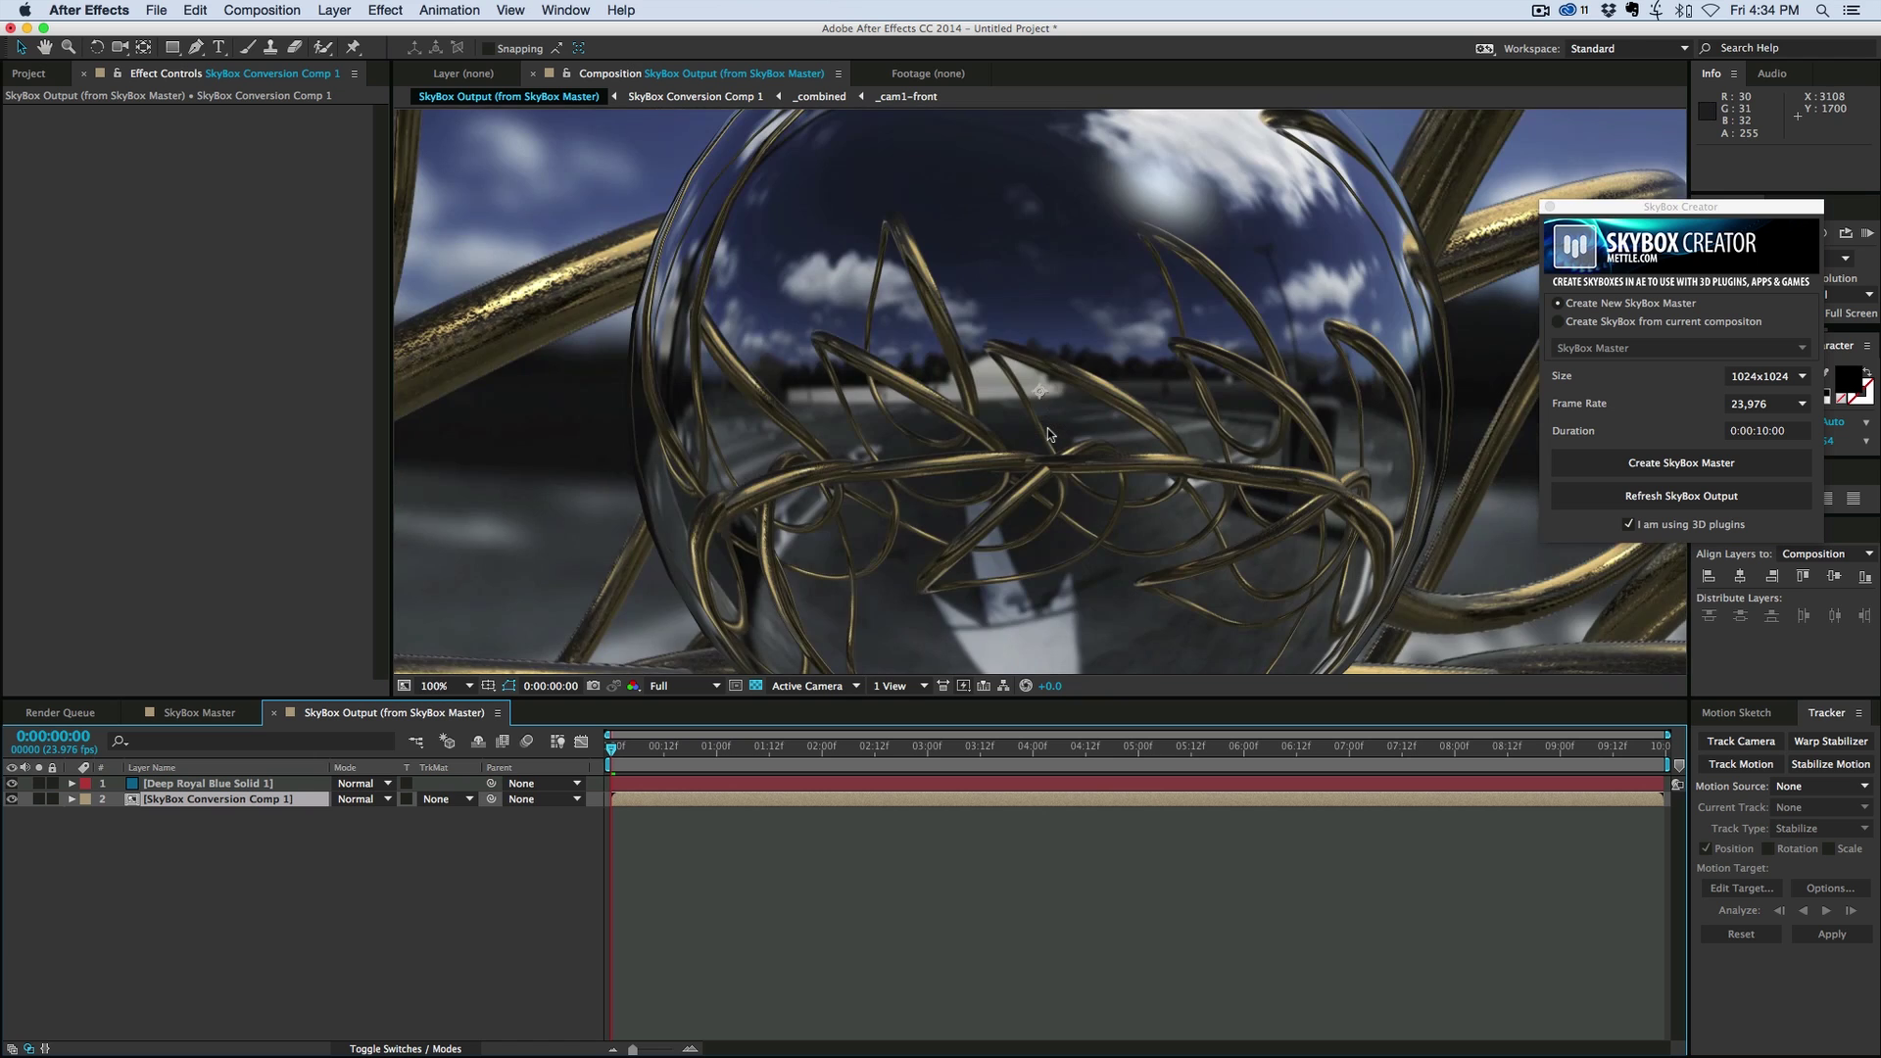
scroll(1048, 427, "down", 6)
scroll(1049, 431, "up", 1)
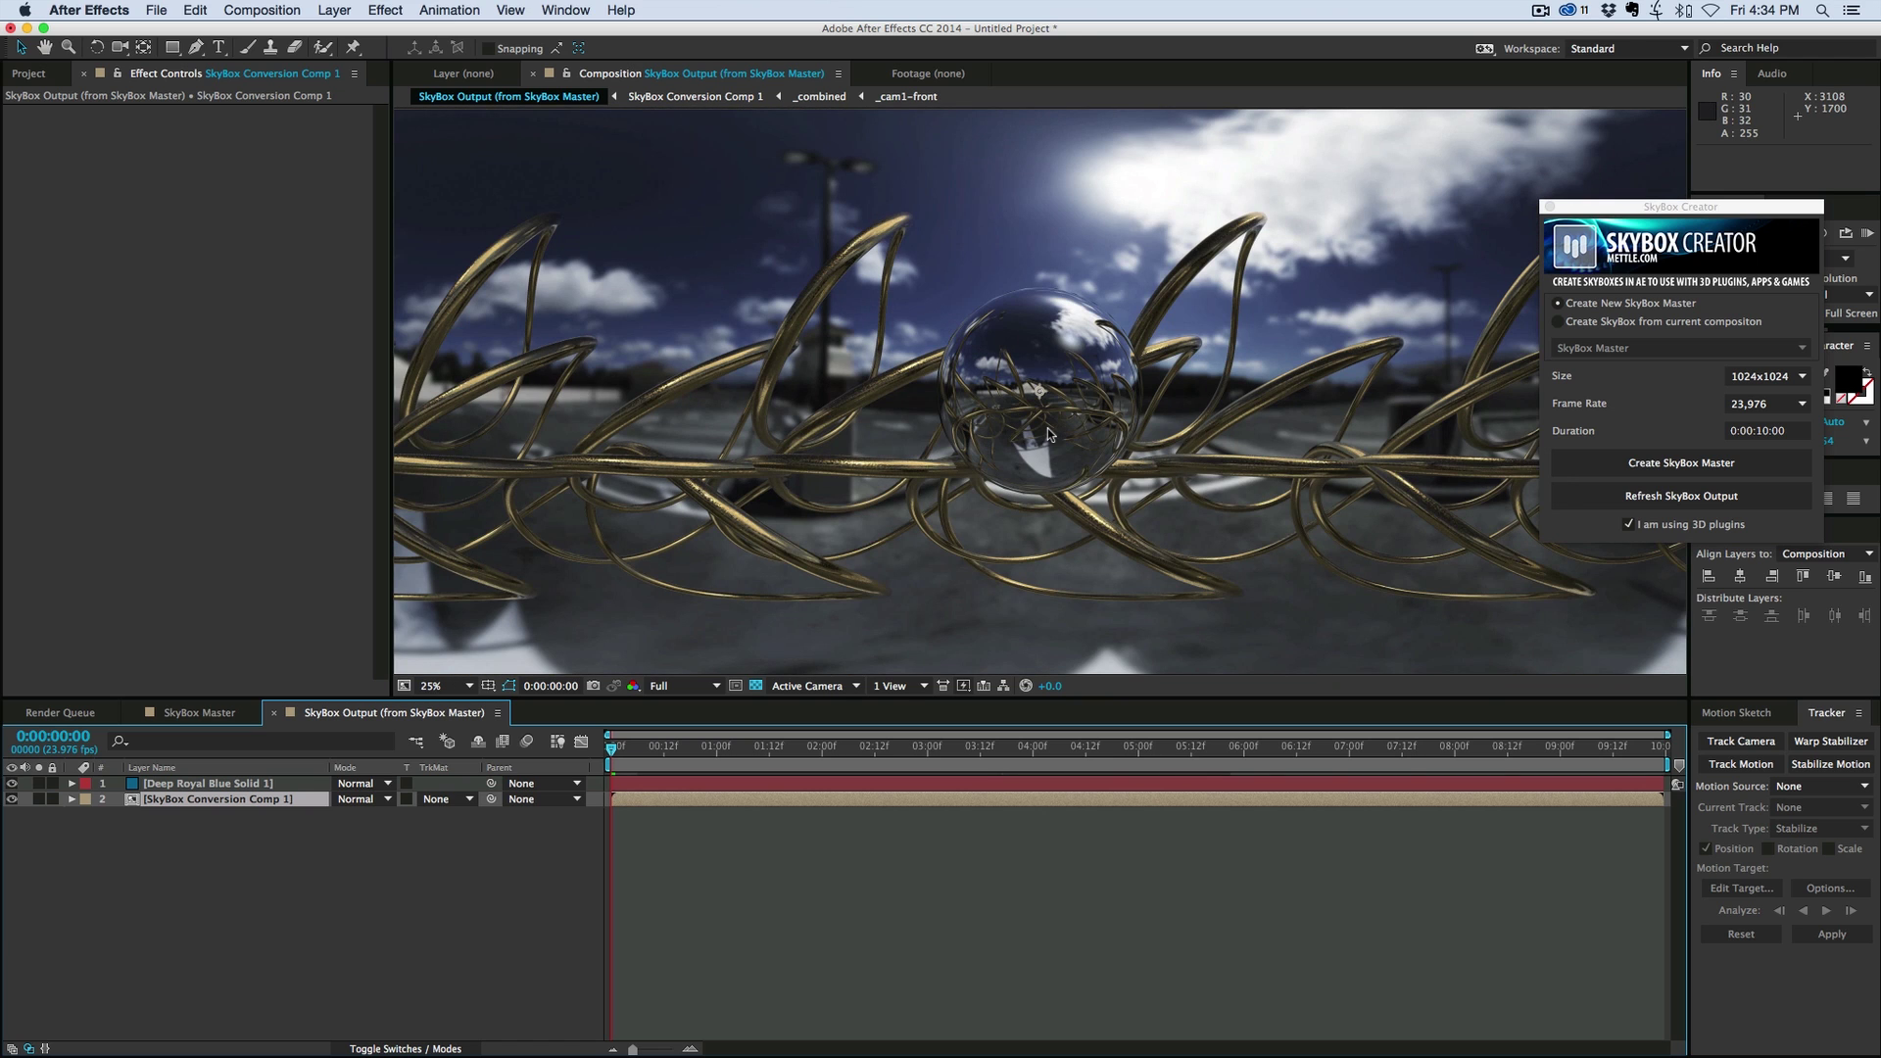
left_click(12, 799)
In the solid's Element Physical Environment settings, show the environment behind the sphere.
left_click(196, 784)
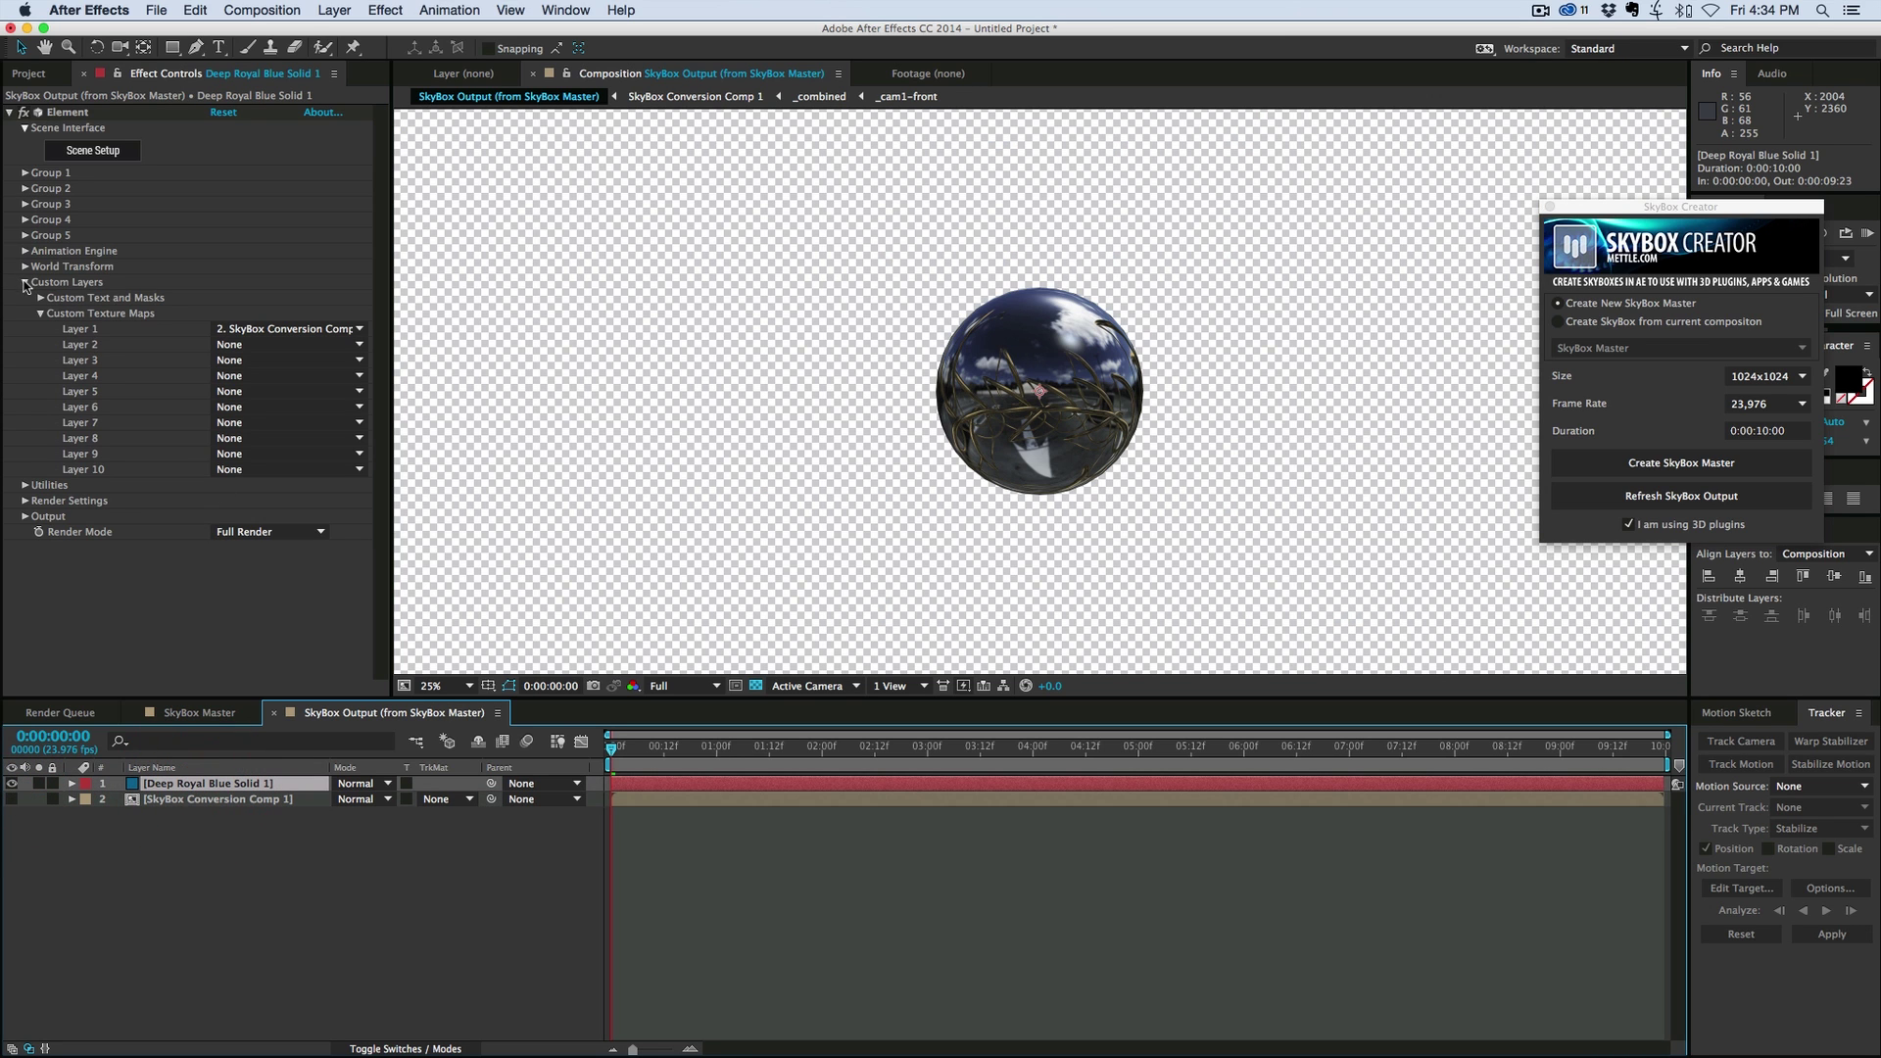
left_click(26, 500)
scroll(231, 510, "down", 1)
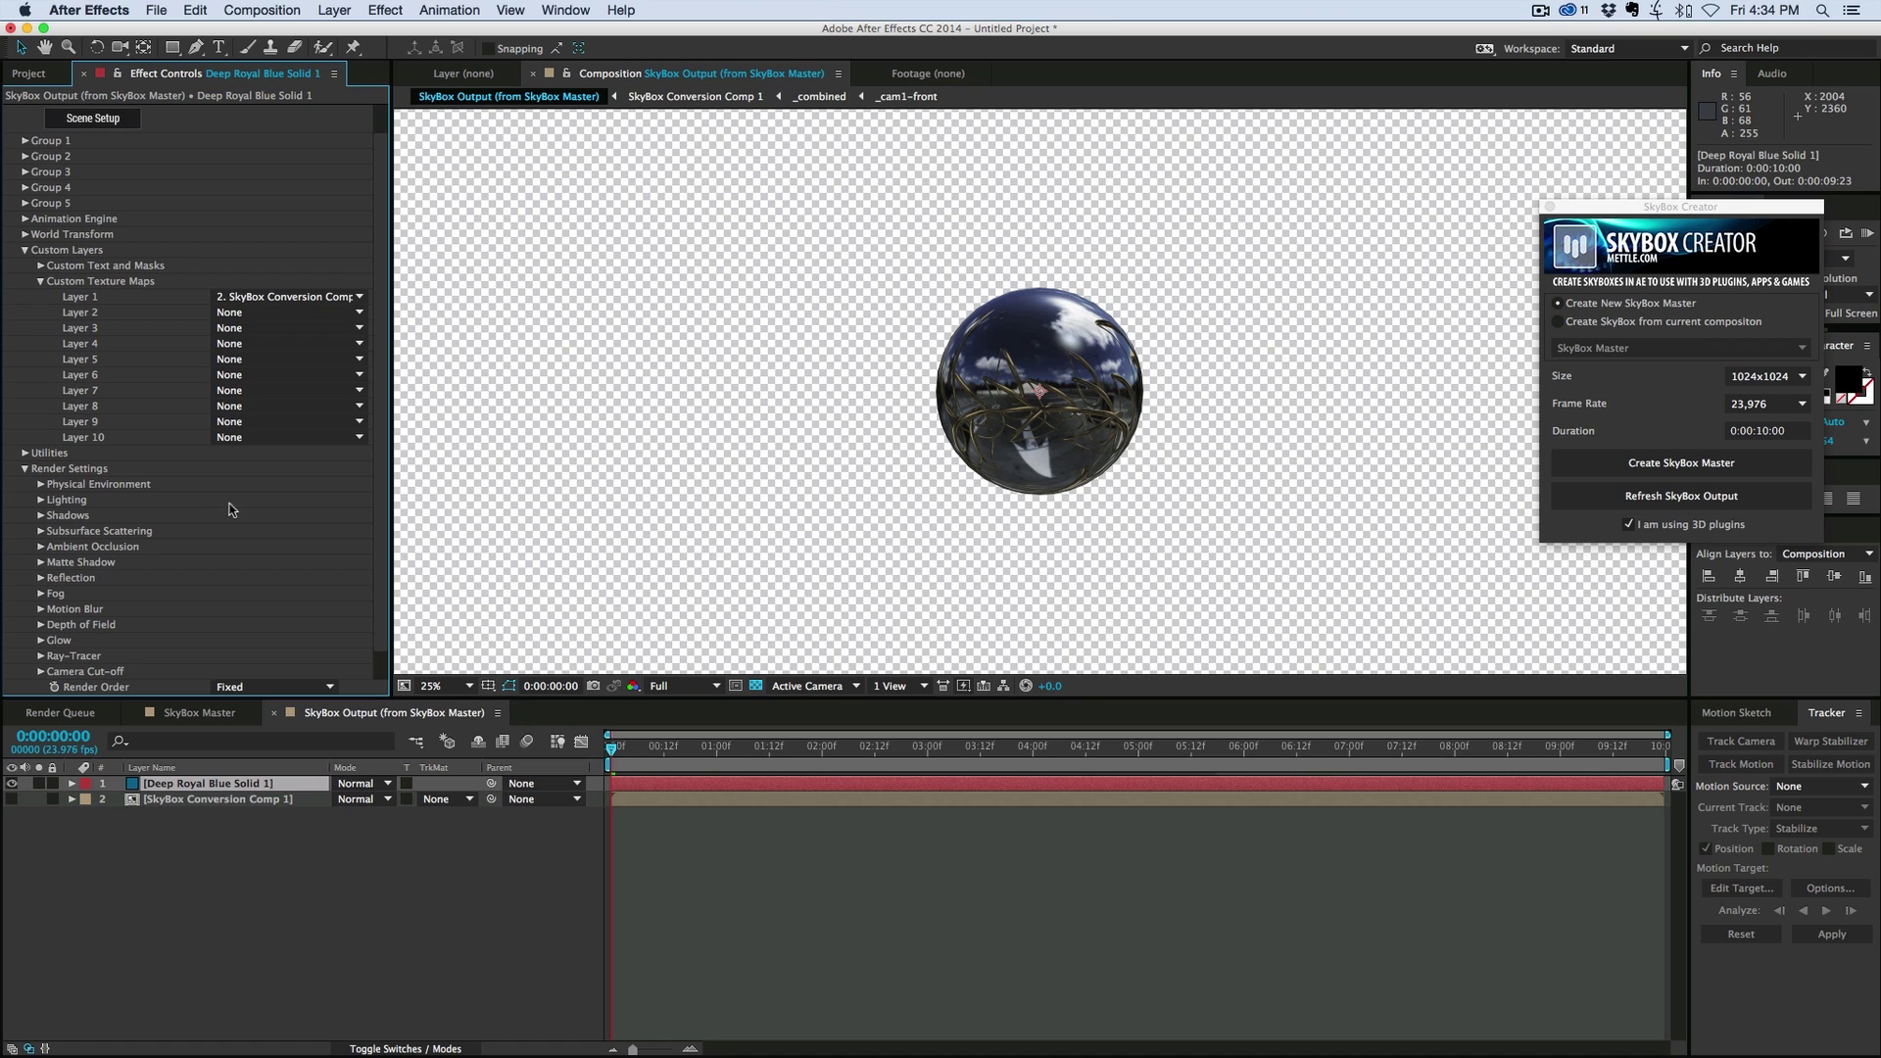
left_click(40, 485)
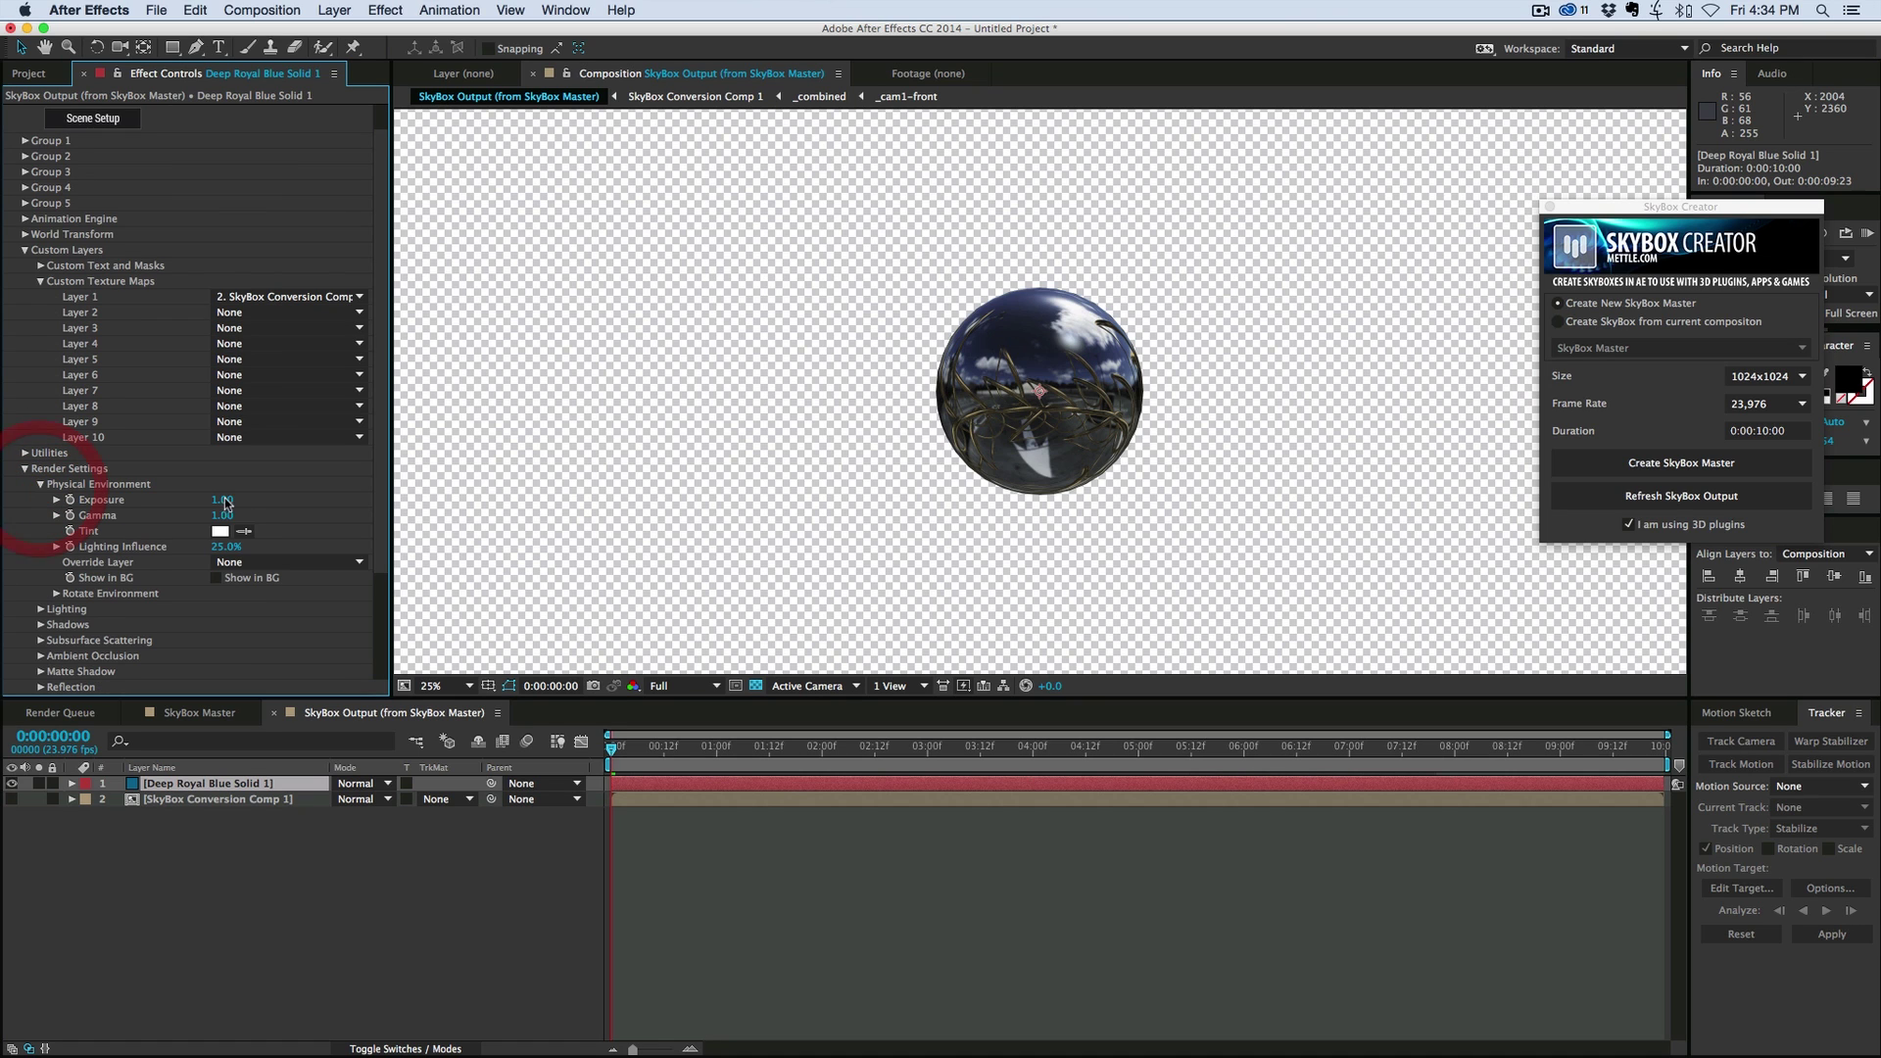
left_click(217, 578)
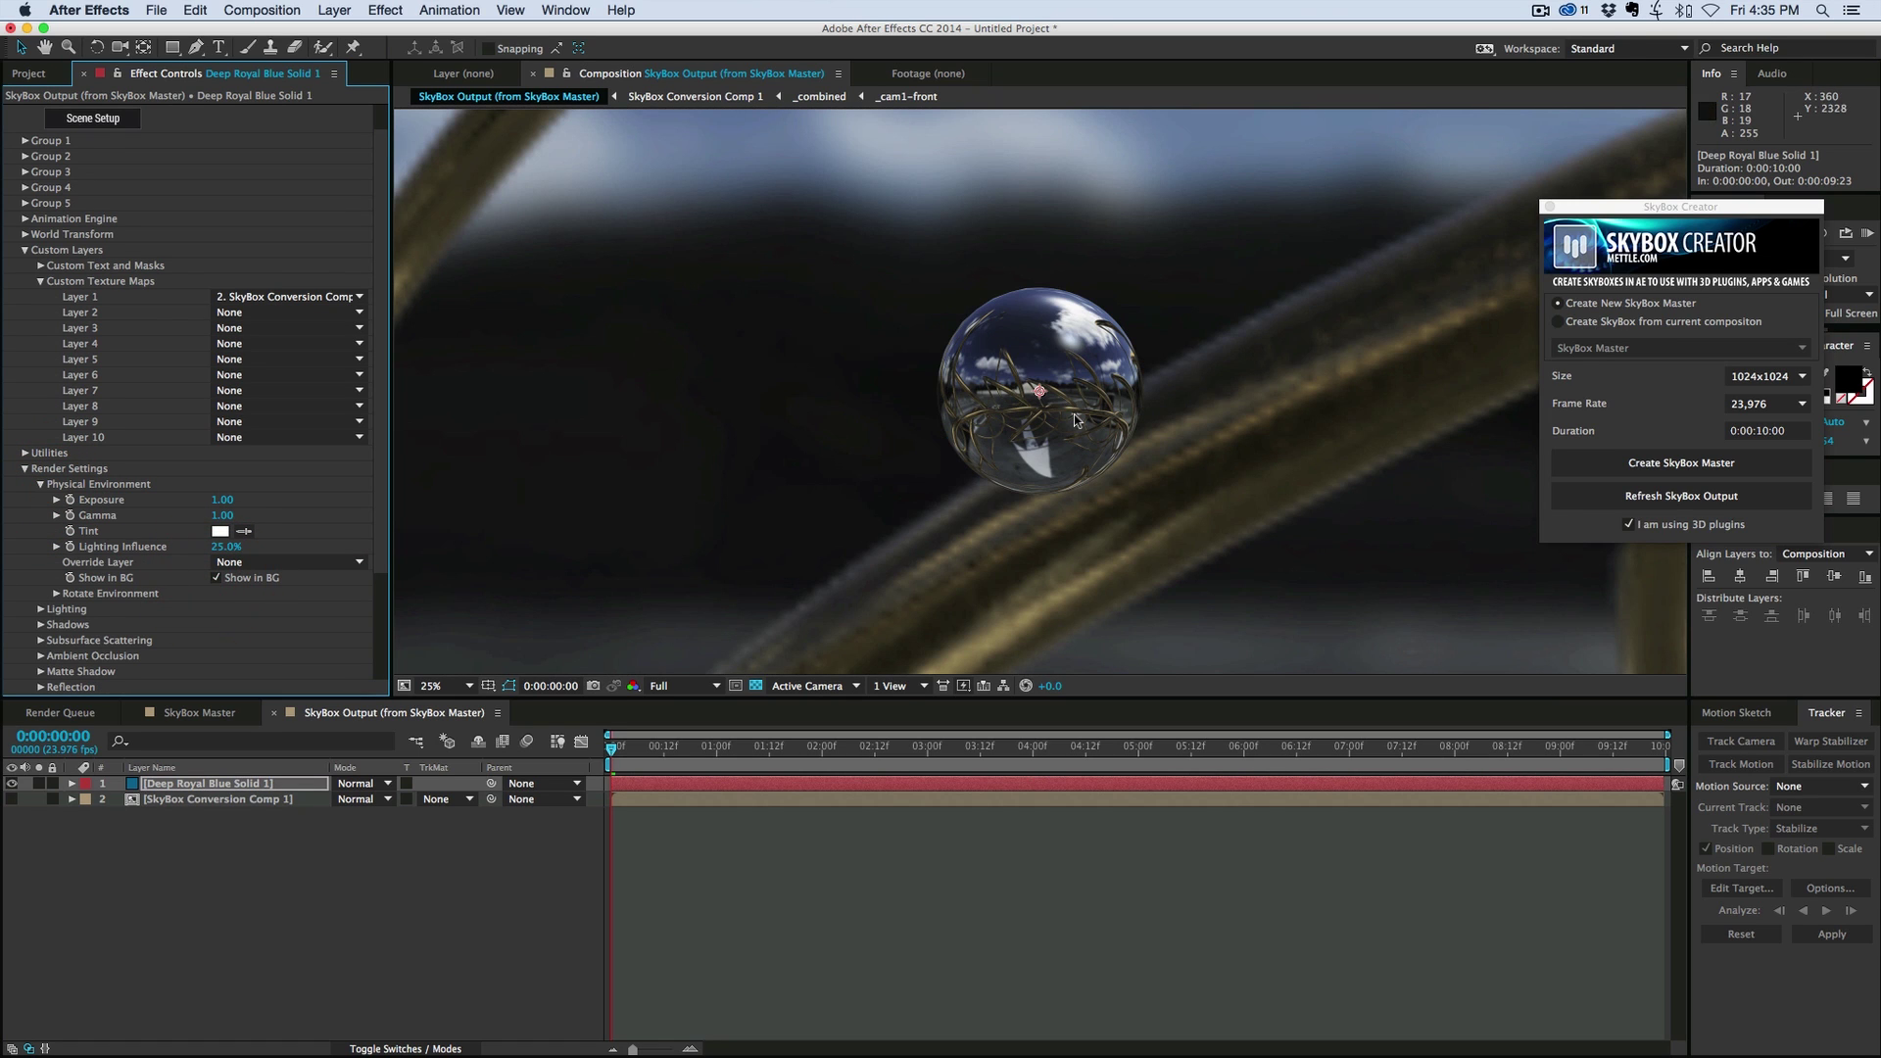
Preview the chrome sphere reflecting the gold rings, stopping at frame 0:00:00:08.
key("comma")
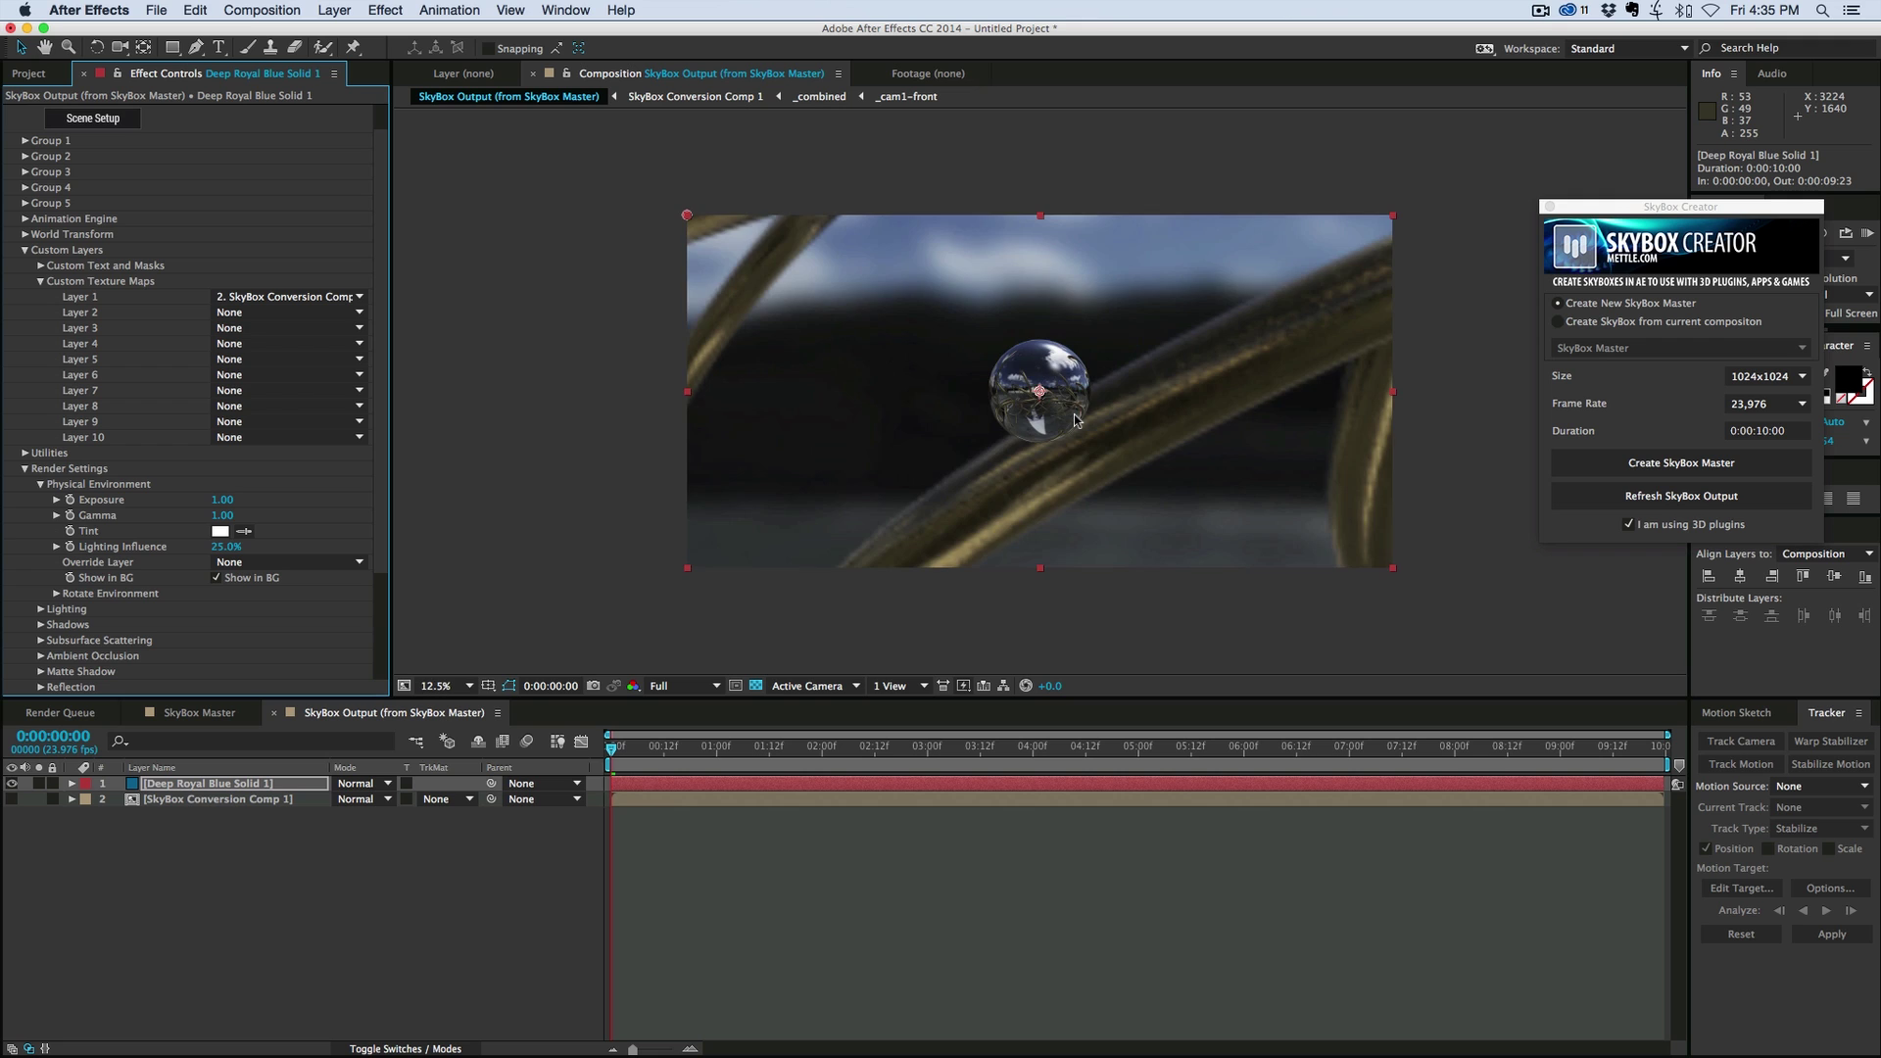
key("period")
key("KP_0")
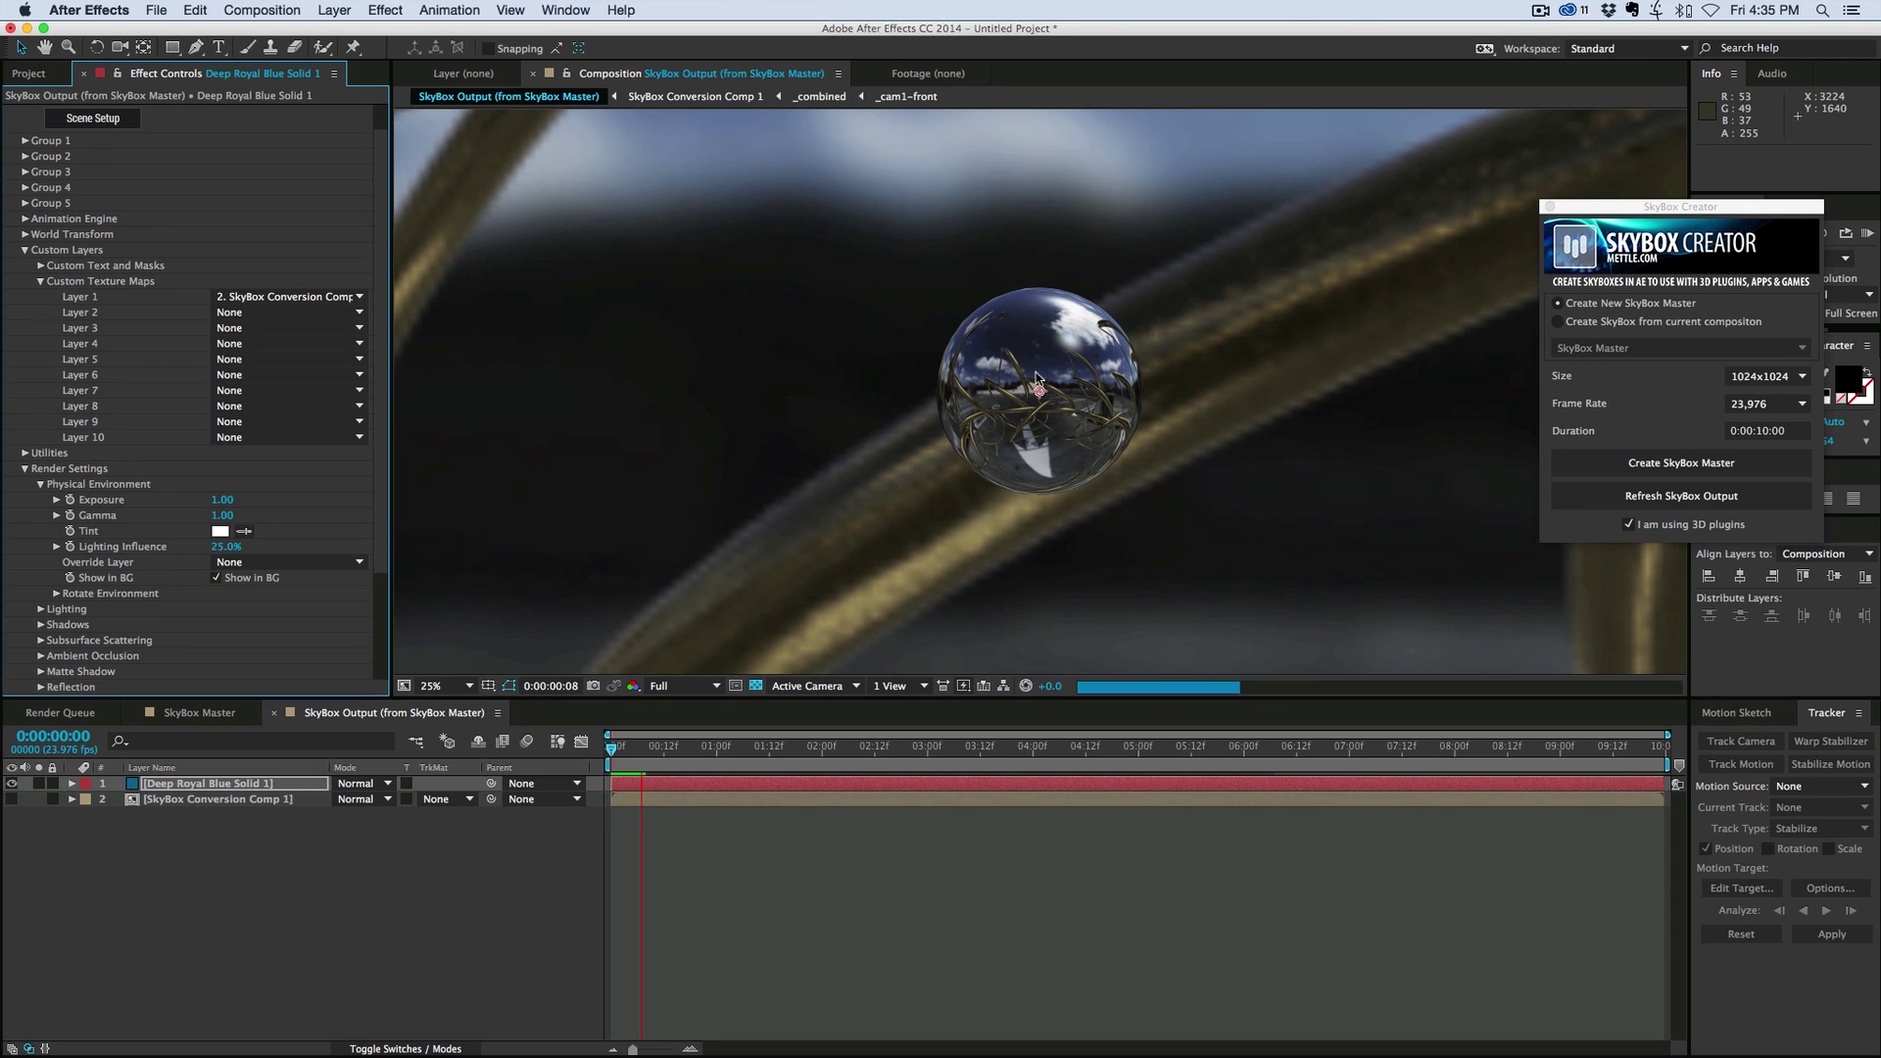
key("space")
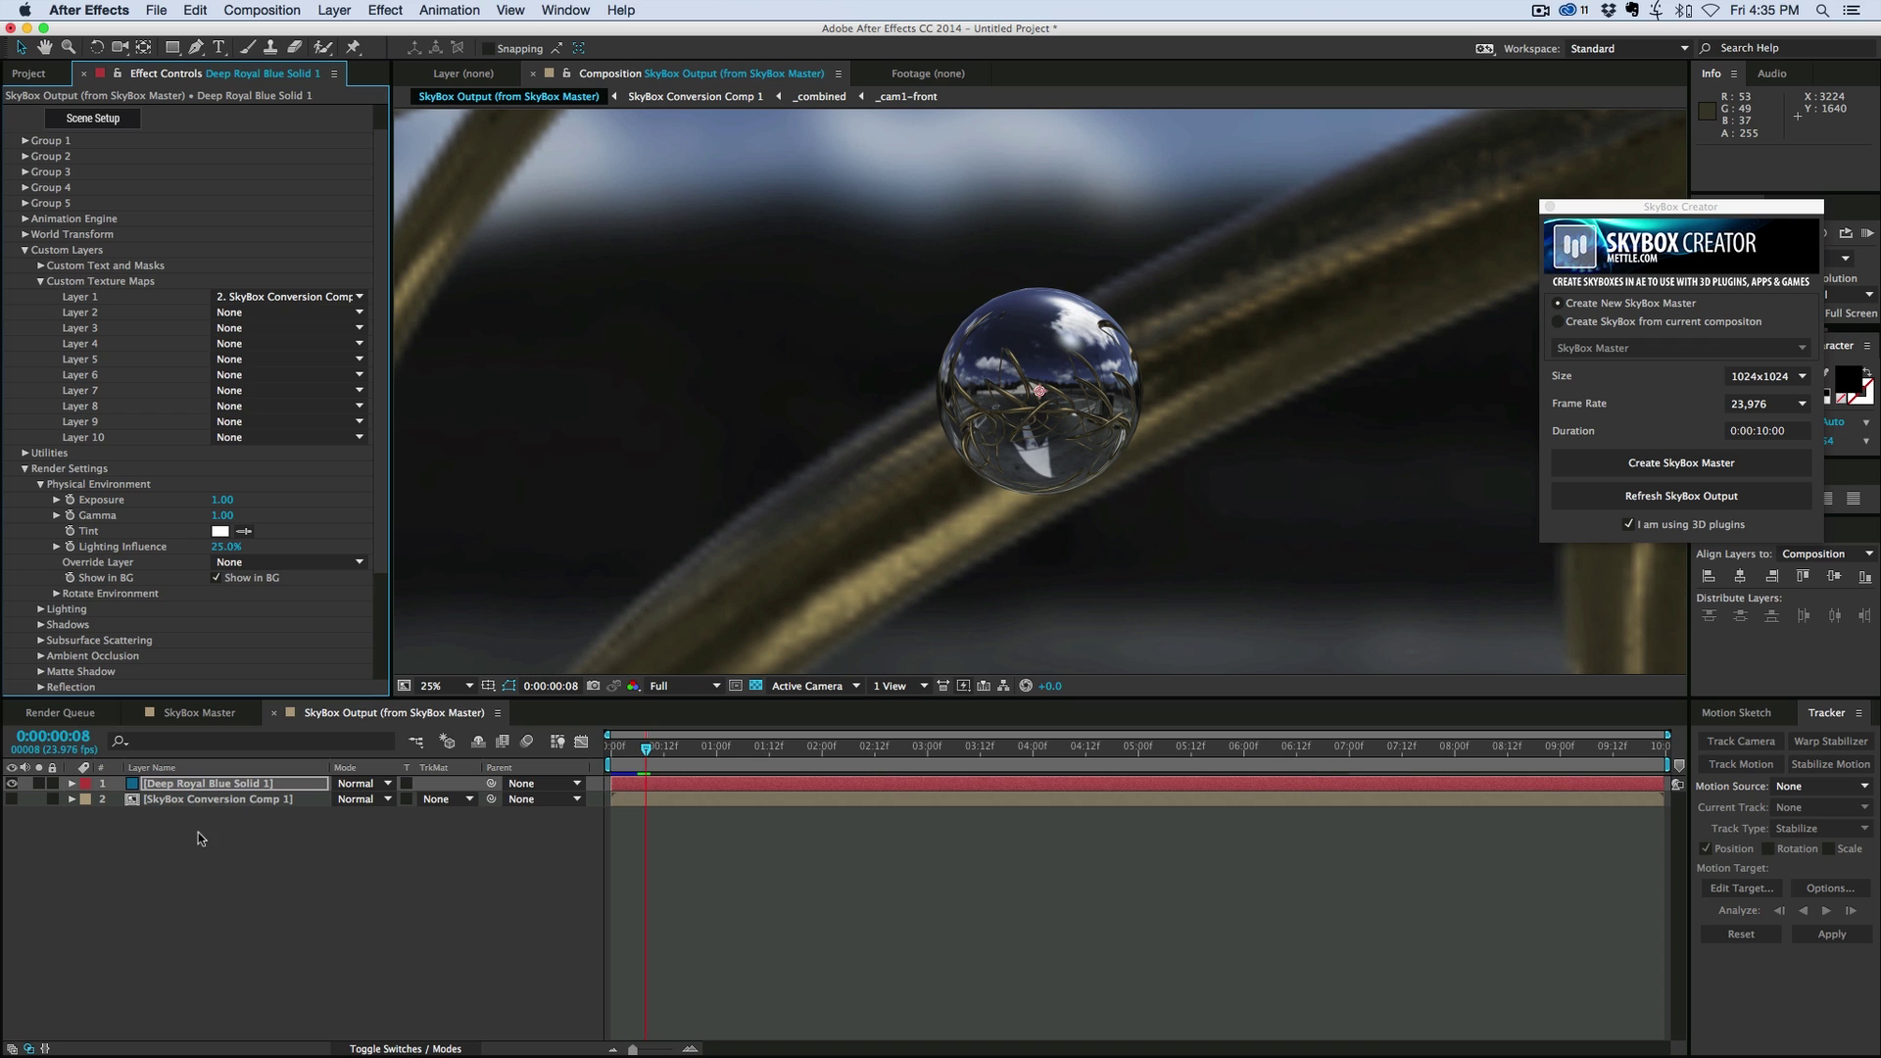
left_click(205, 828)
left_click(202, 783)
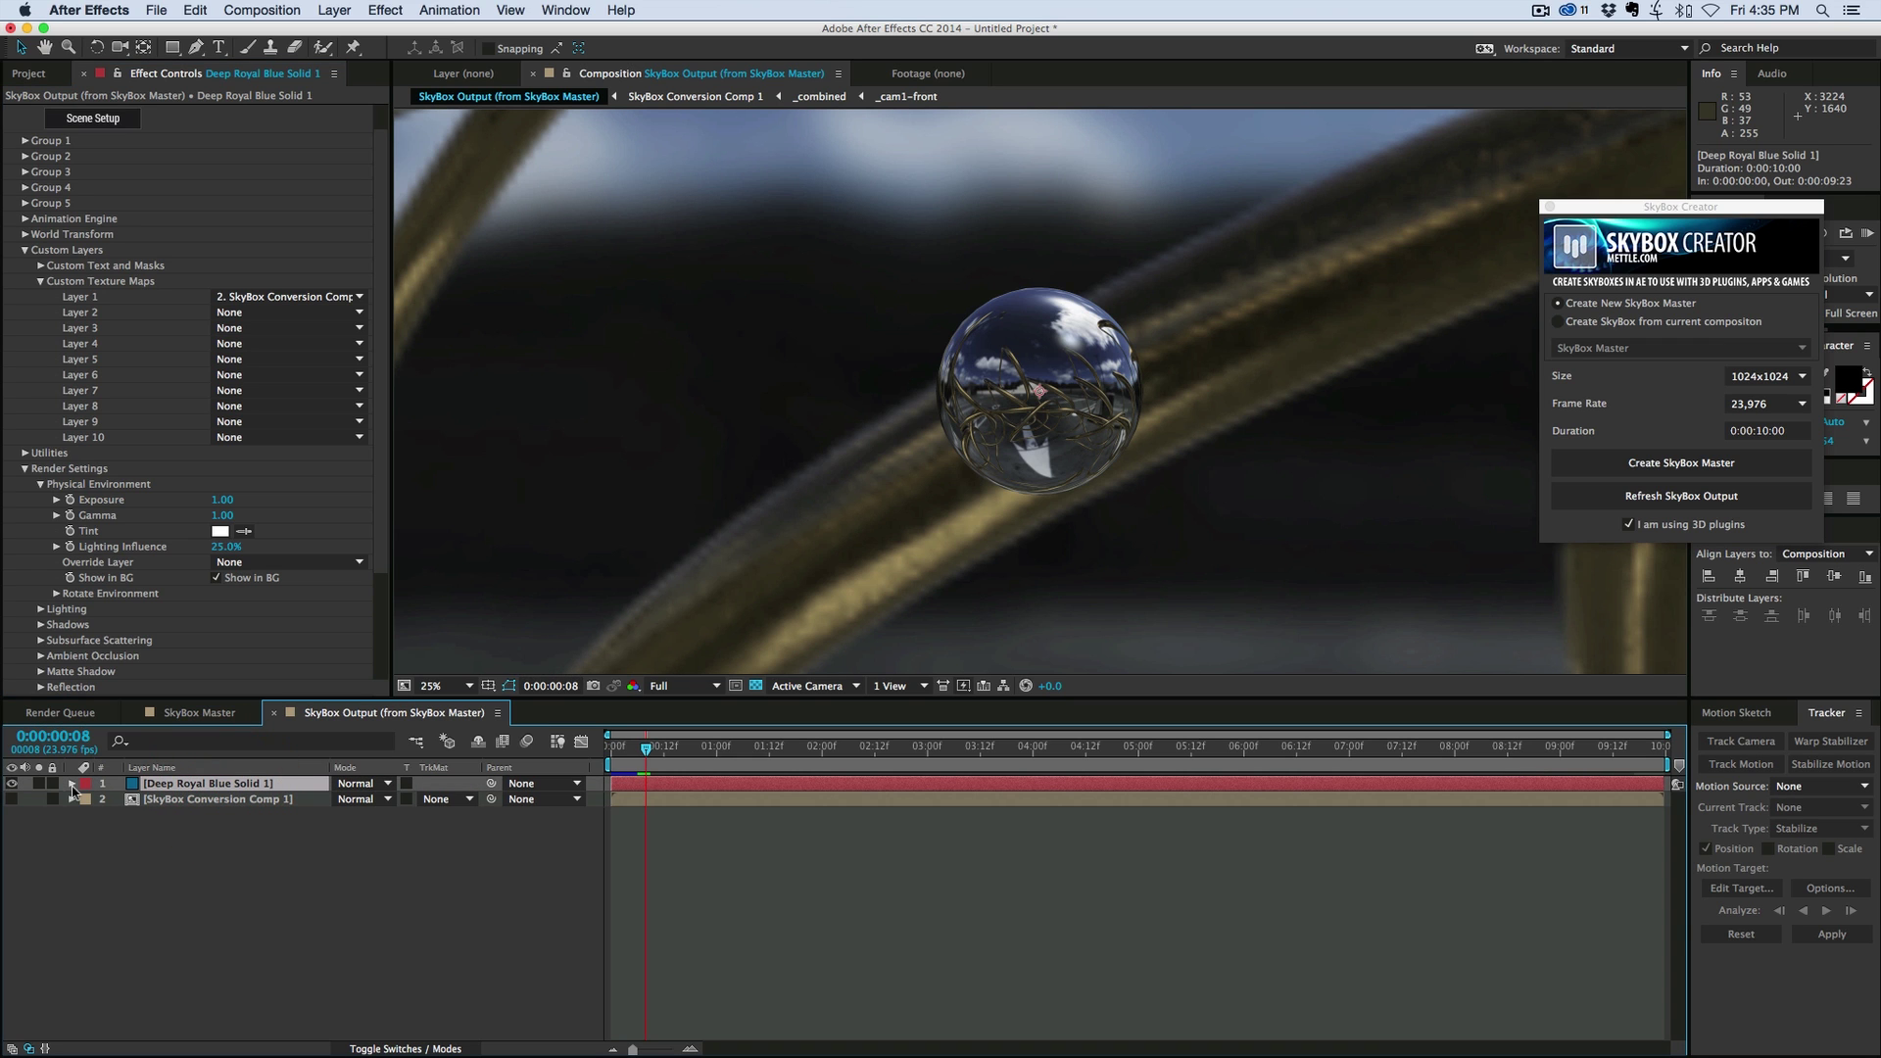
Show the skybox conversion layer, fit the full panorama in the viewer, and close SkyBox Creator.
left_click(12, 802)
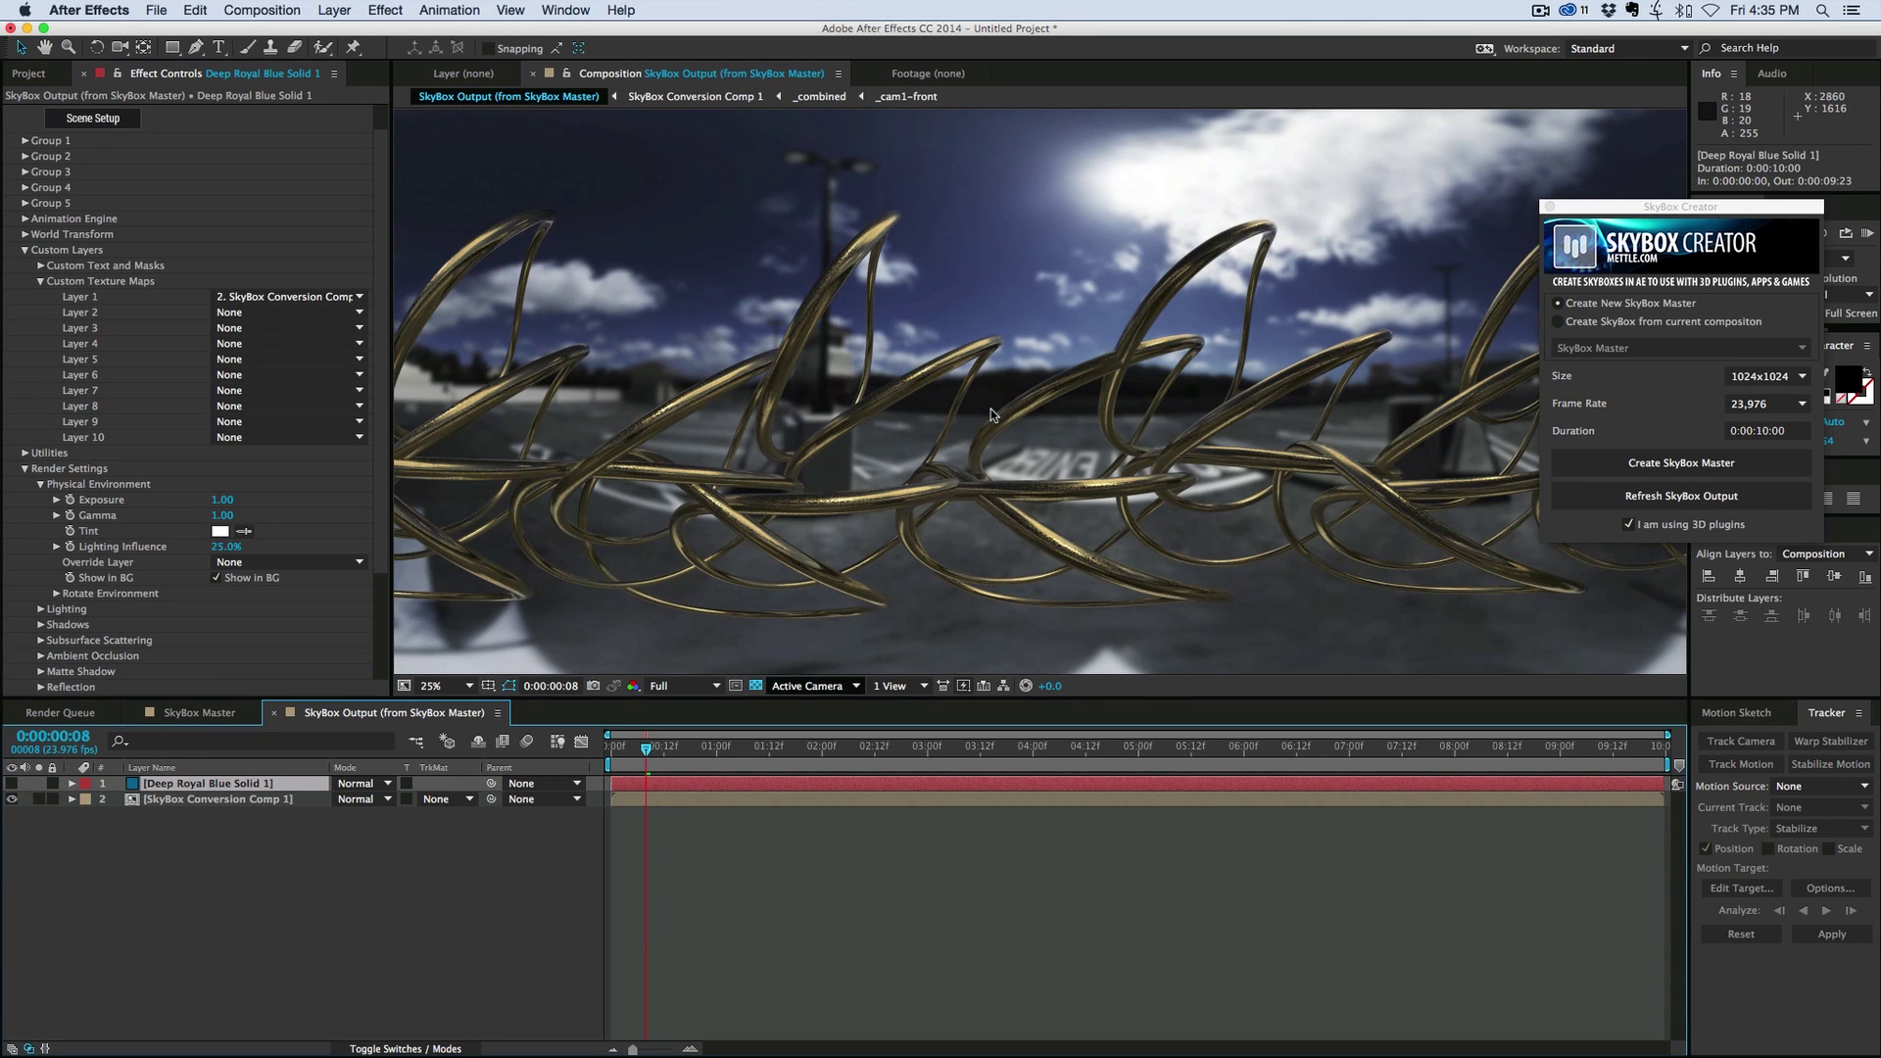
scroll(990, 408, "down", 4)
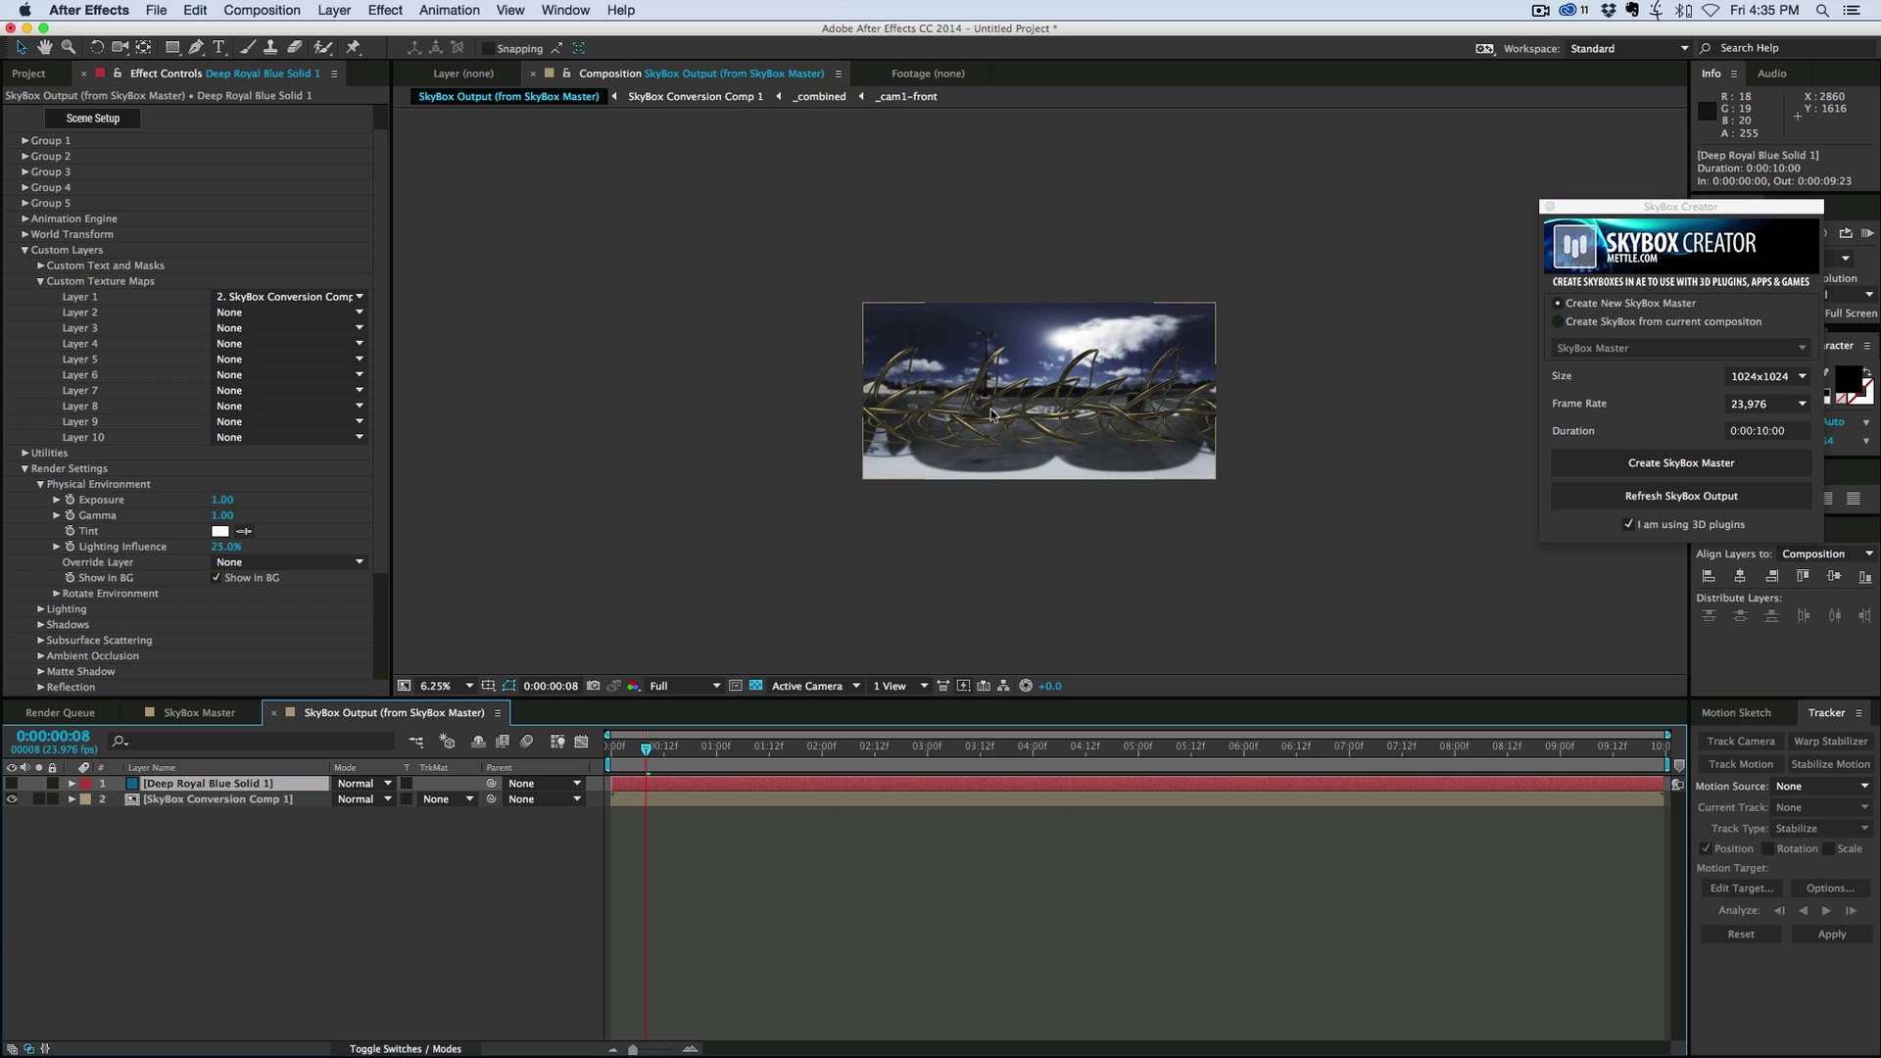
left_click(437, 686)
left_click(446, 703)
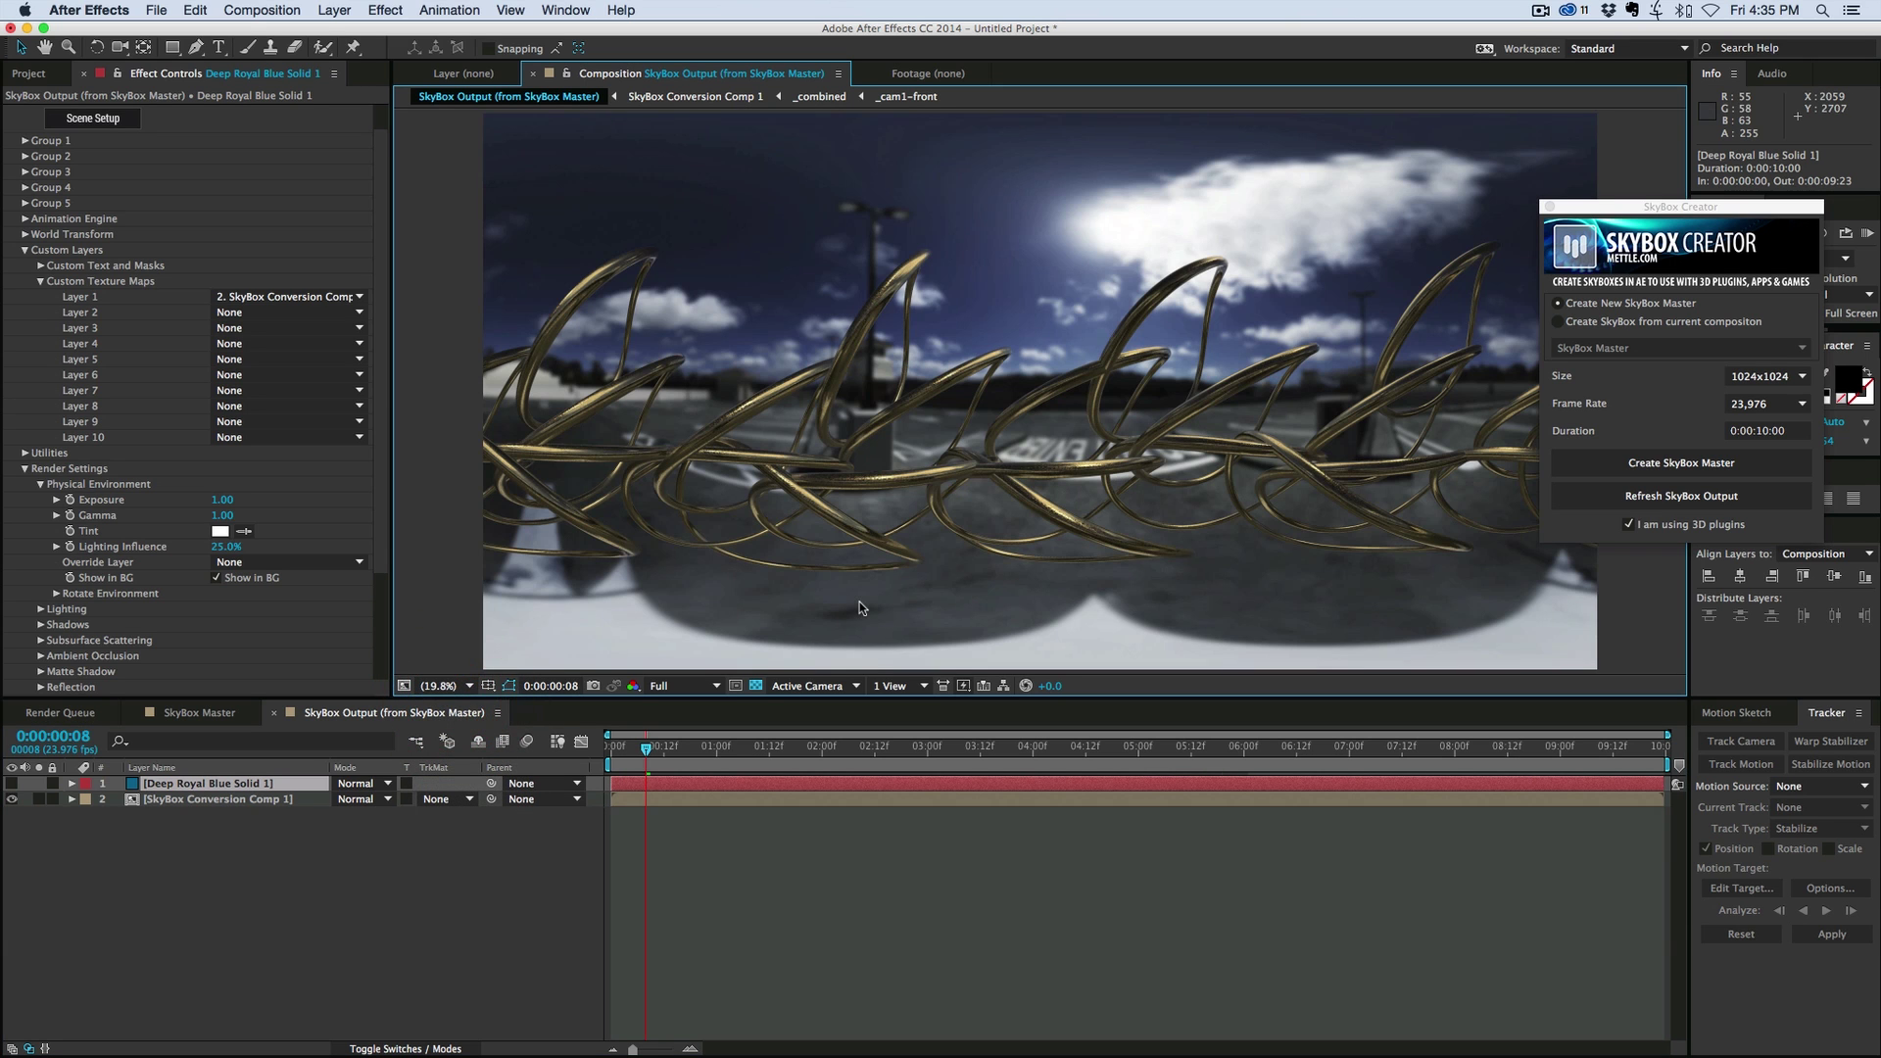
left_click(1550, 207)
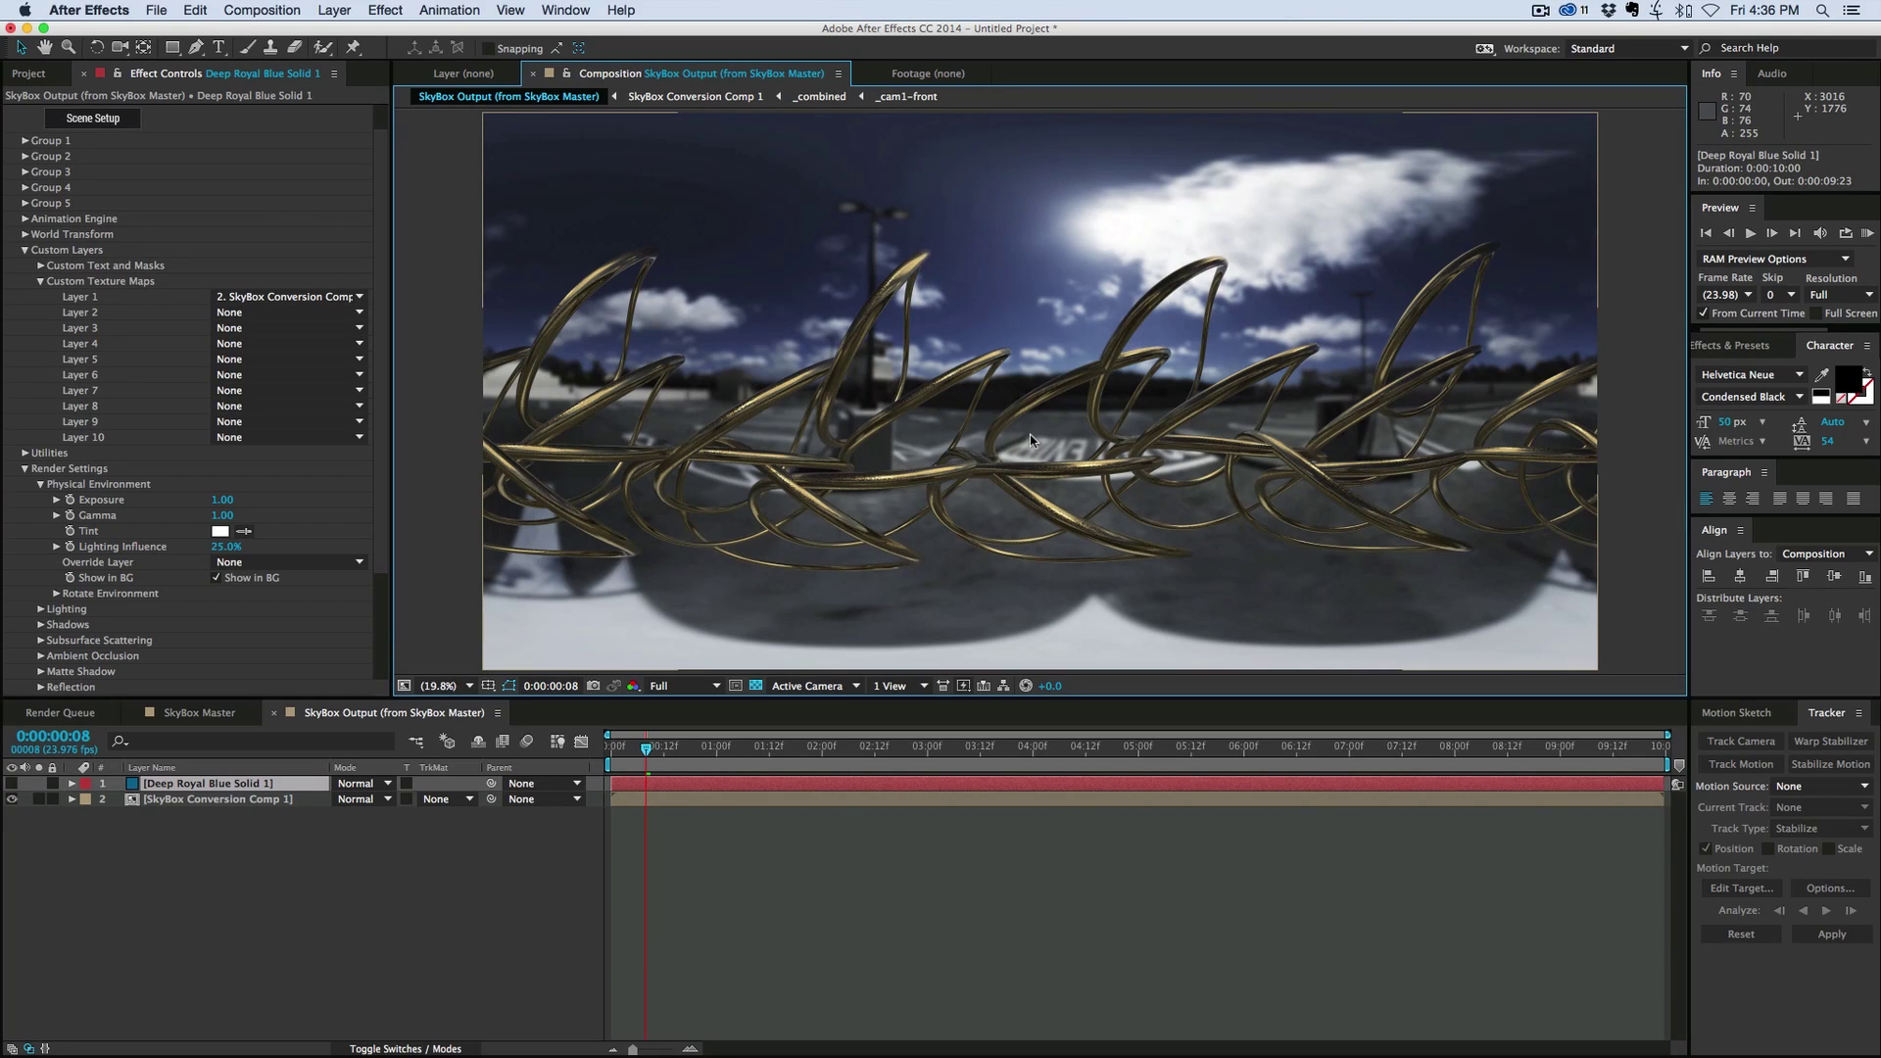
Send the SkyBox Output comp to the Adobe Media Encoder queue.
left_click(156, 10)
mouse_move(186, 263)
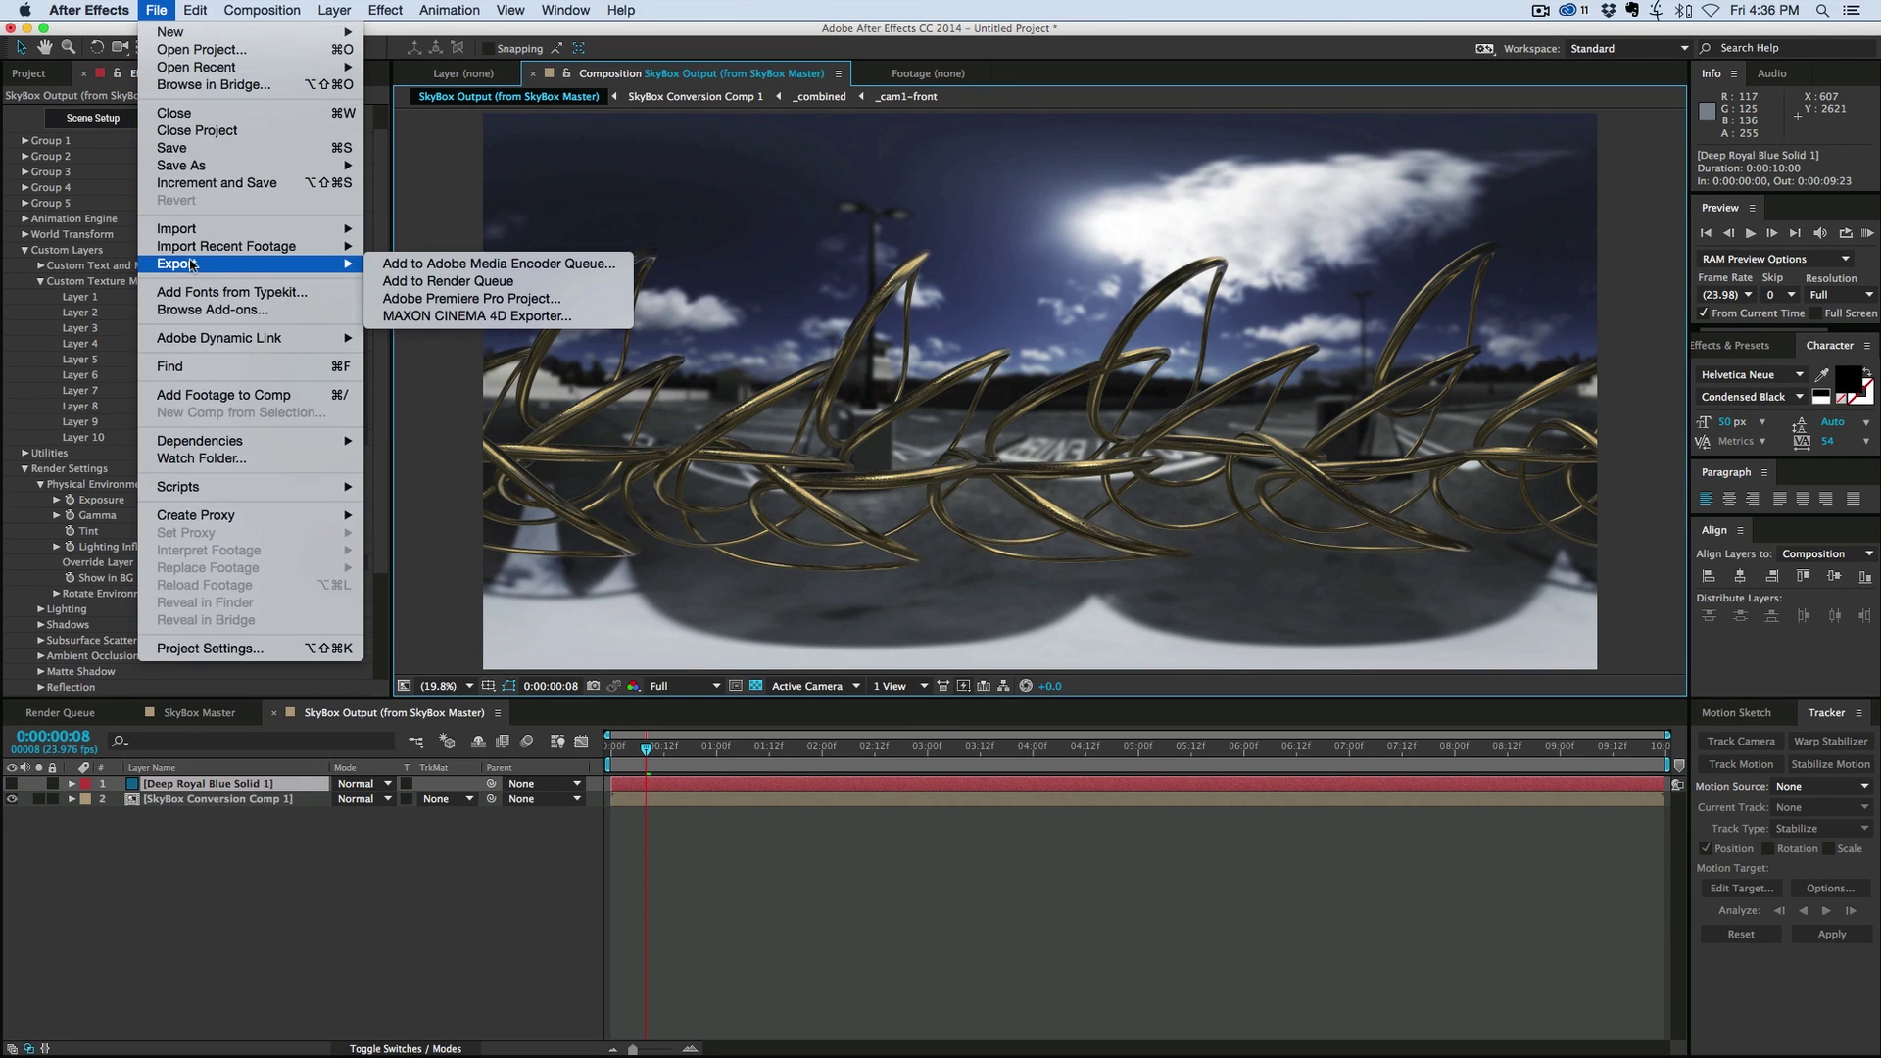
left_click(546, 273)
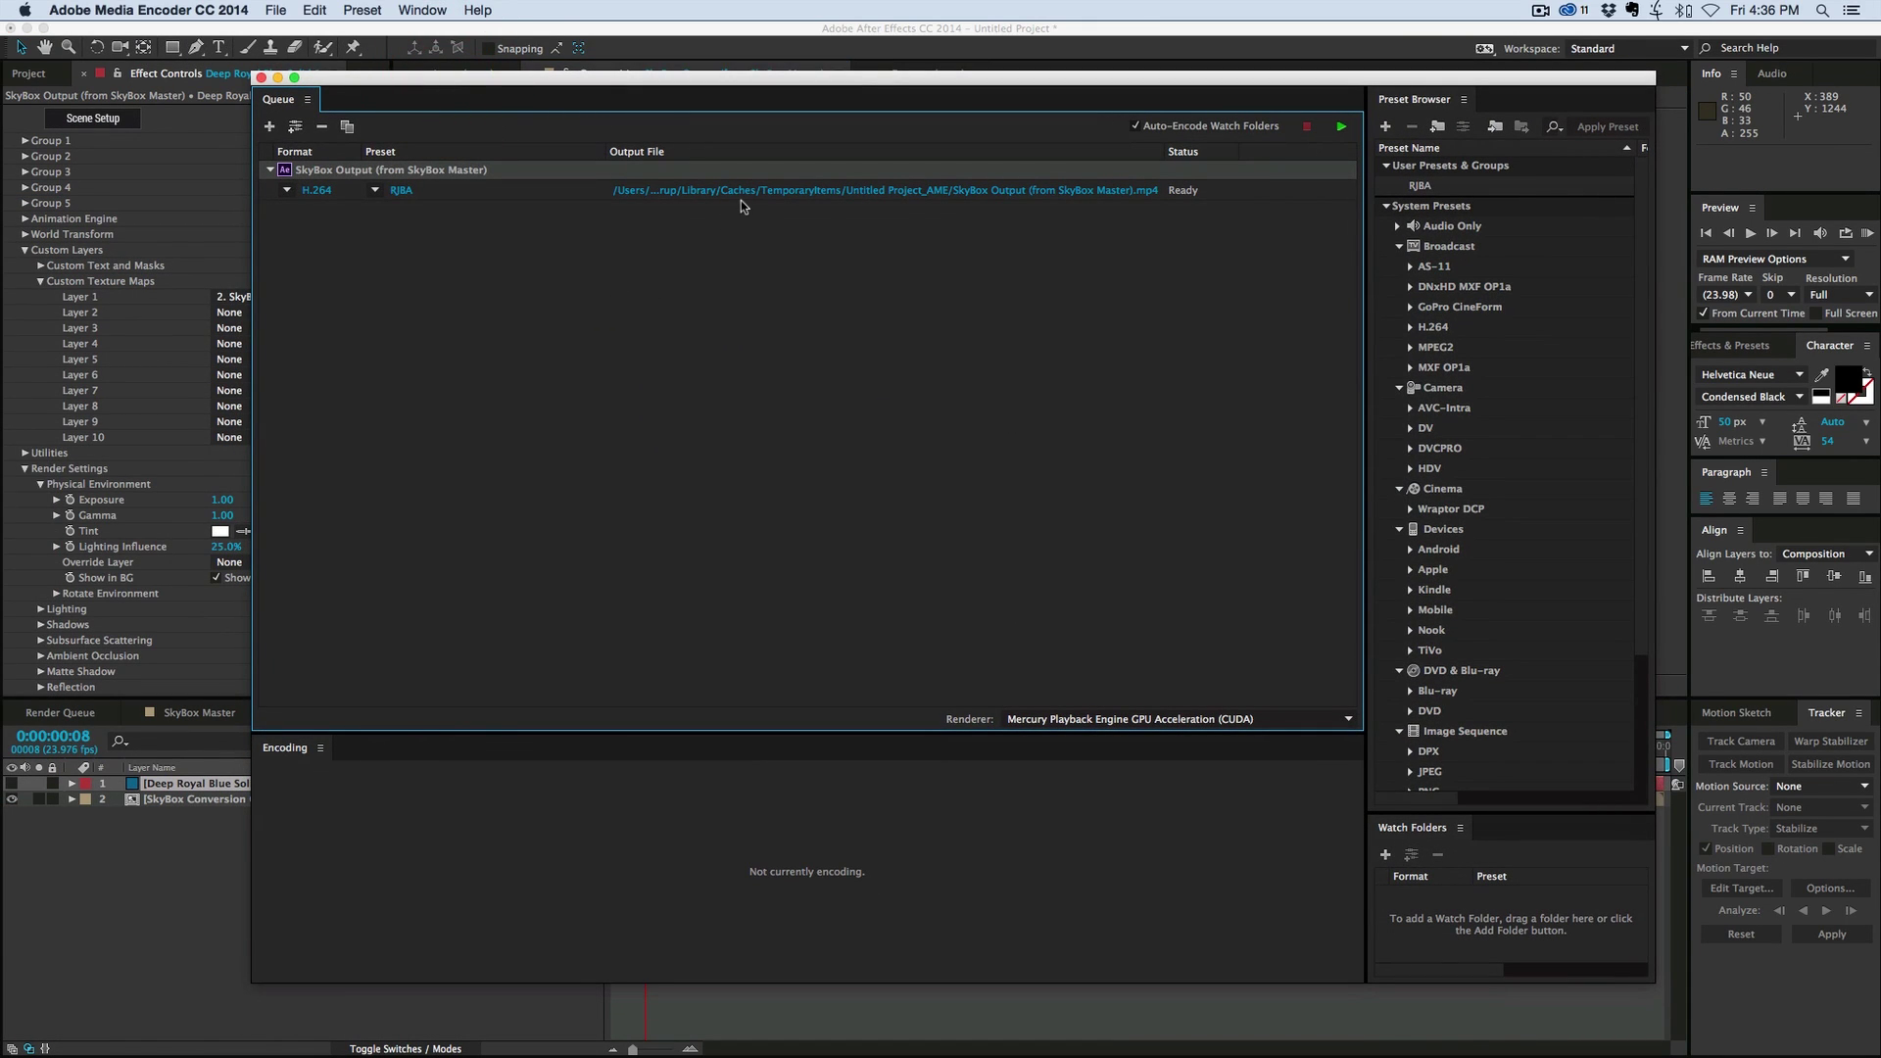
Encode it as H.264 MP4 with the Match Source - High bitrate preset.
left_click(375, 190)
left_click(471, 225)
left_click(286, 191)
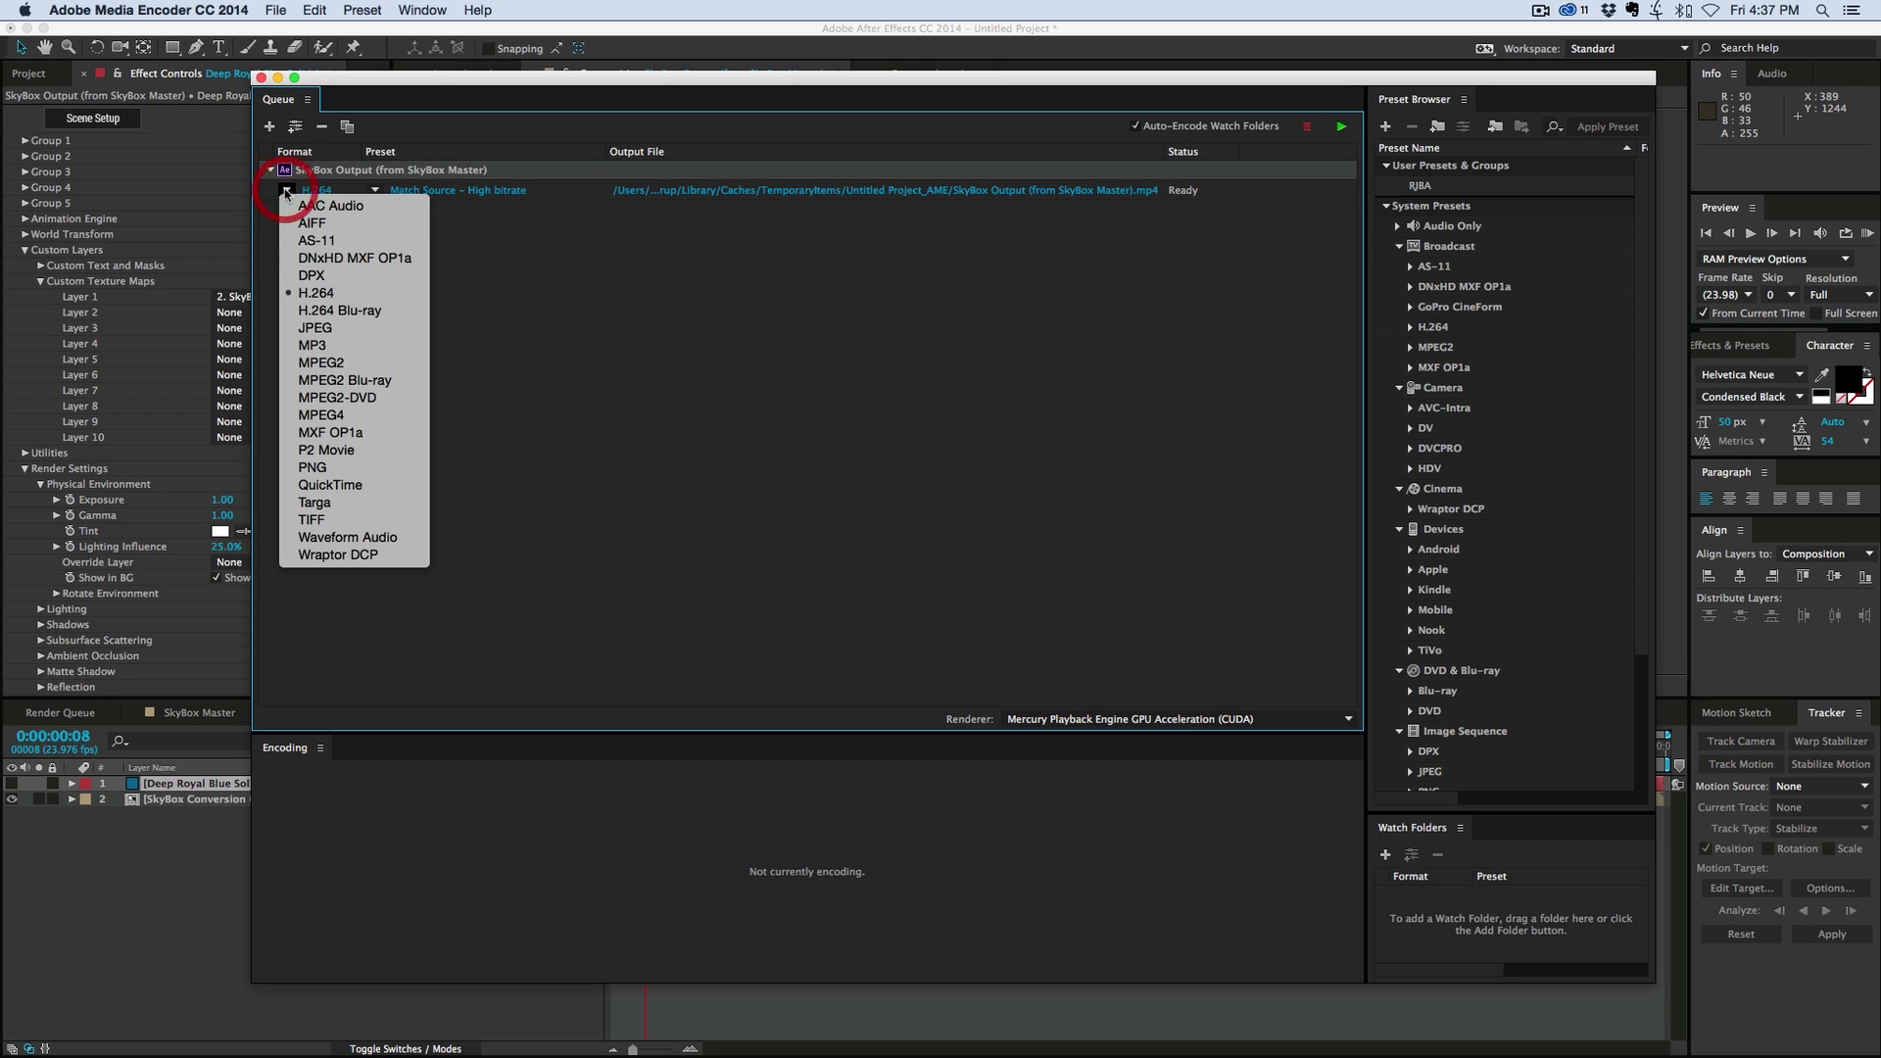
left_click(619, 290)
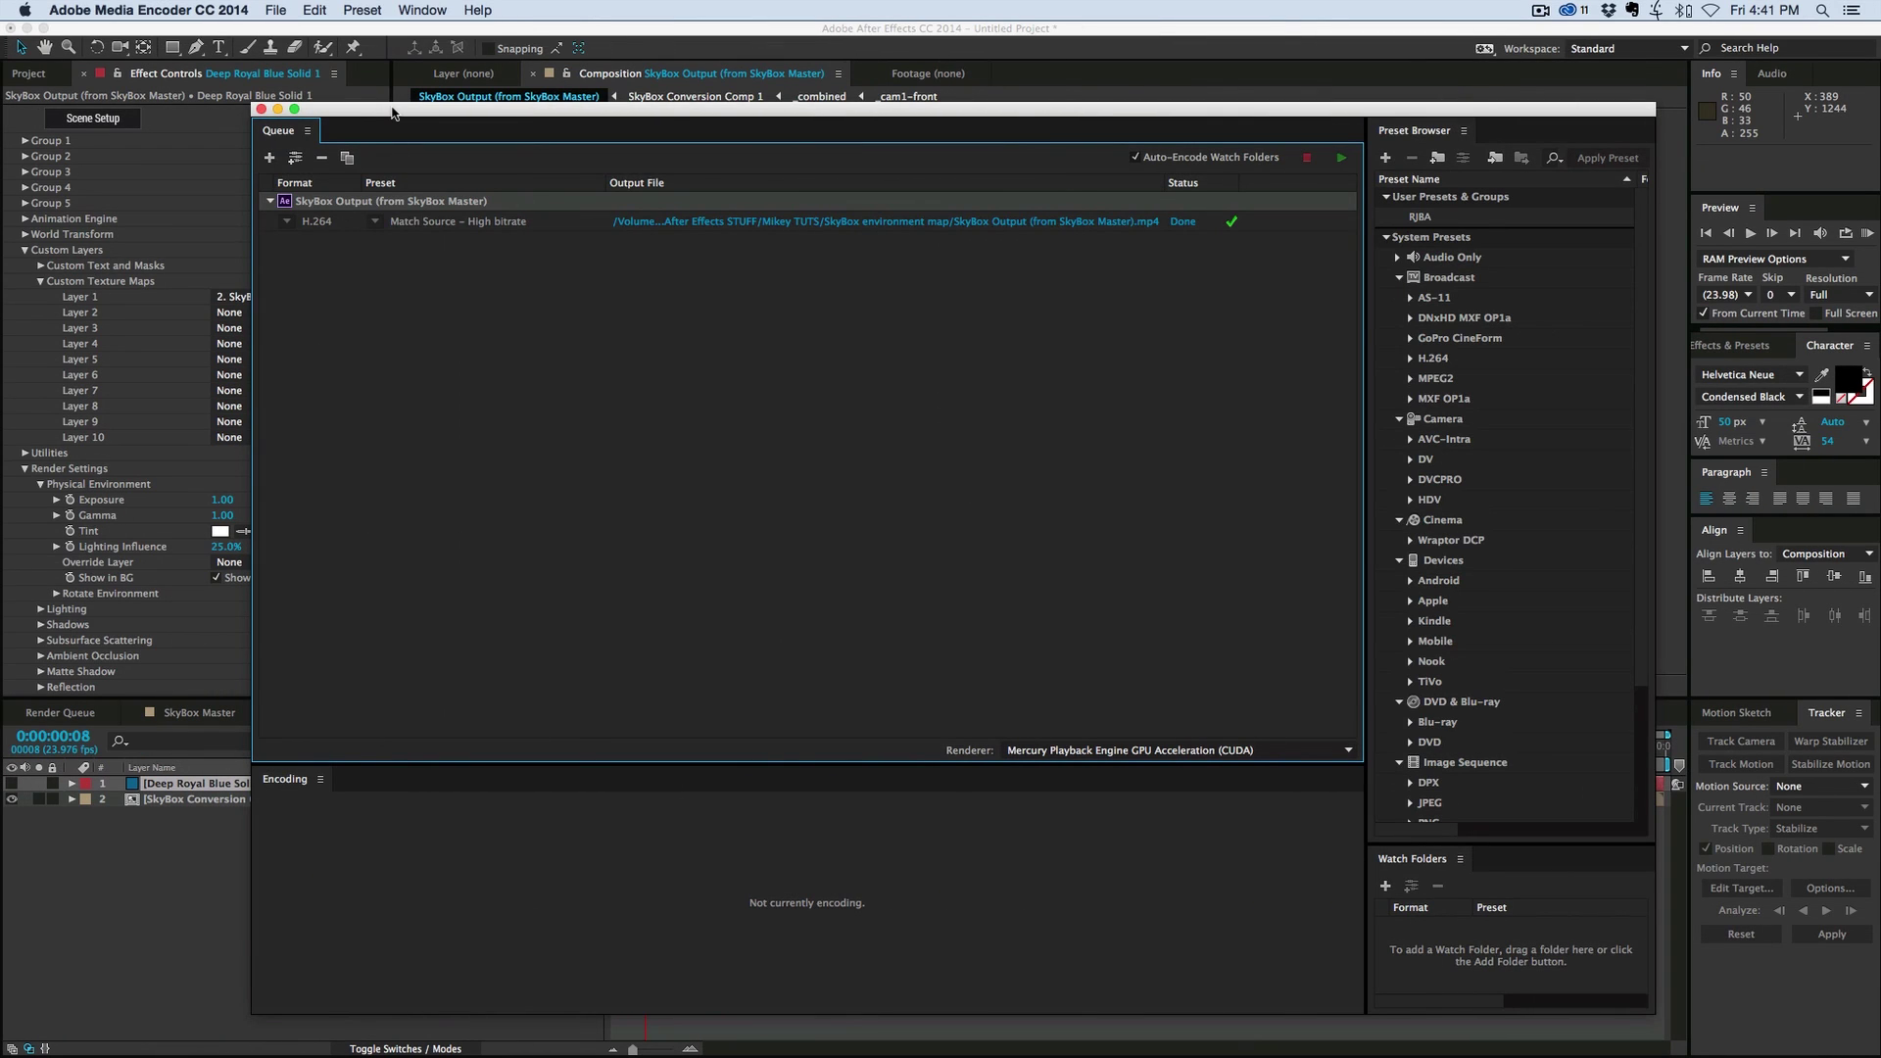
Move the Media Encoder window aside and bring the After Effects SkyBox Output comp forward.
left_click_drag(392, 112, 397, 139)
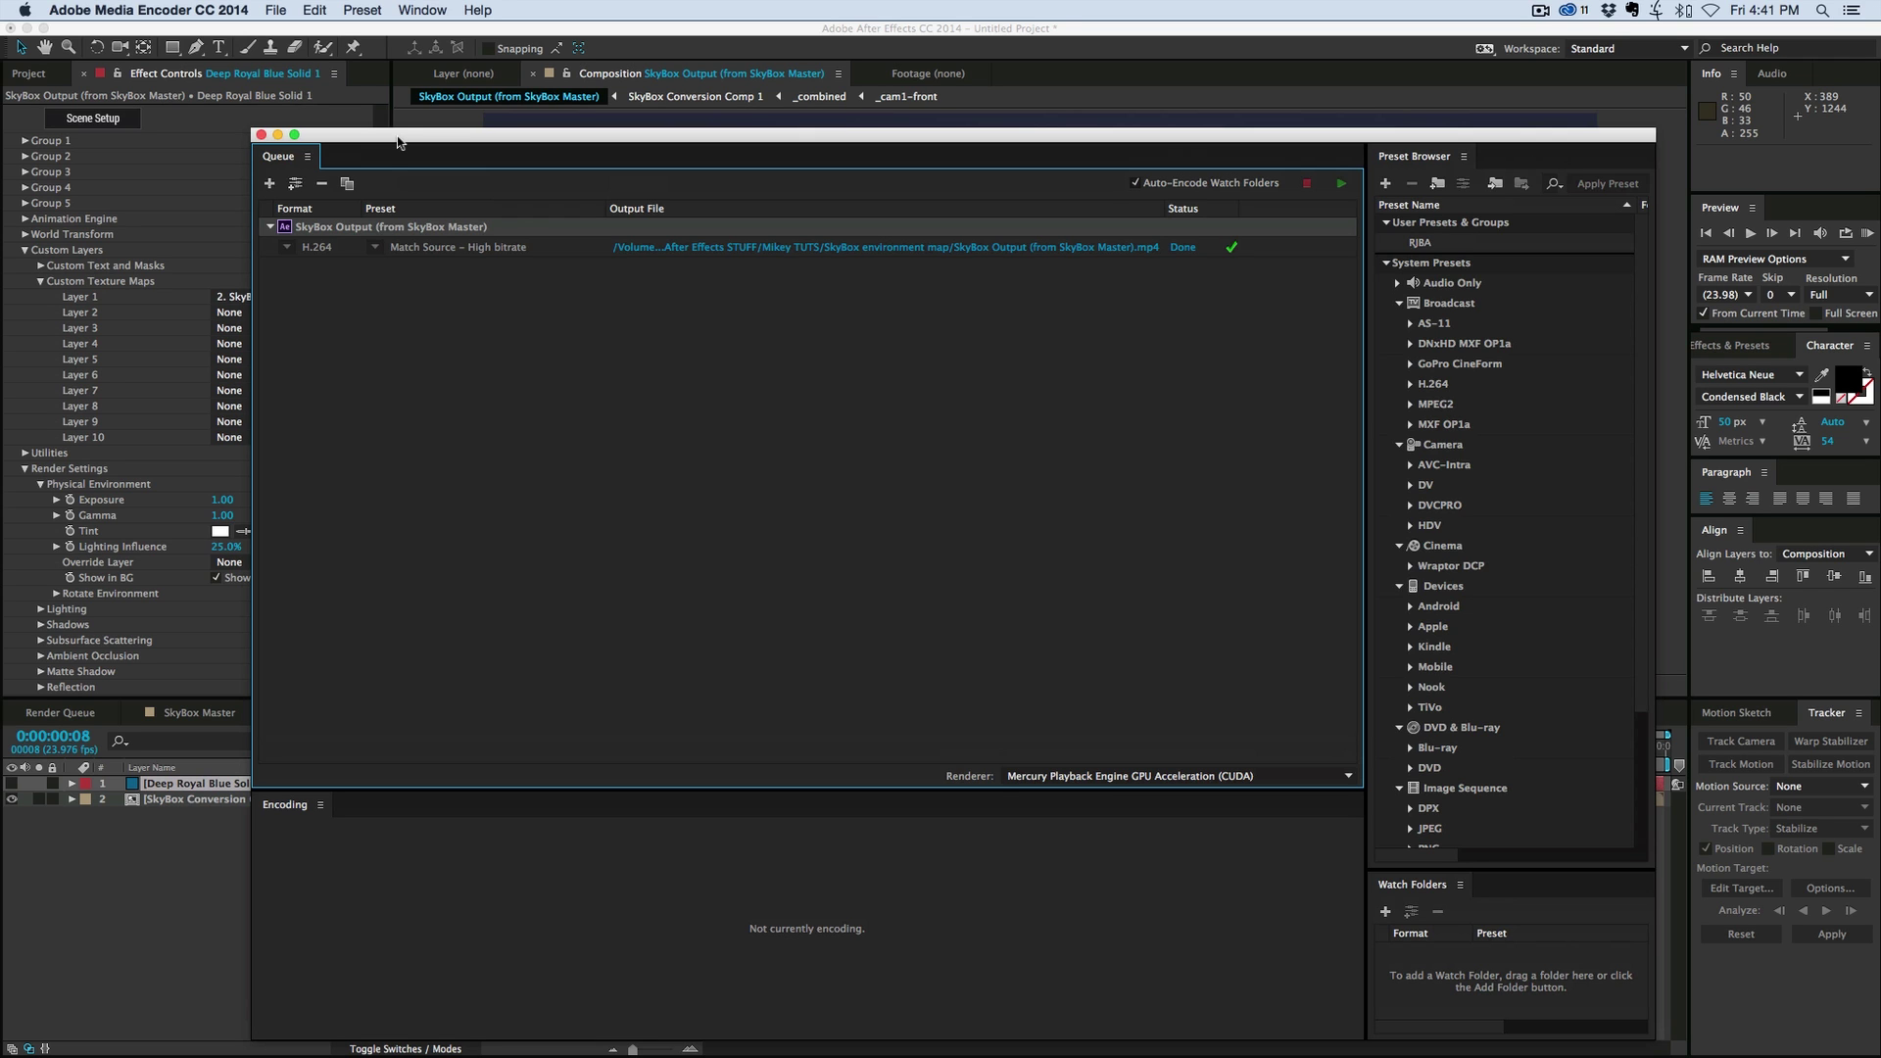
left_click_drag(398, 142, 435, 471)
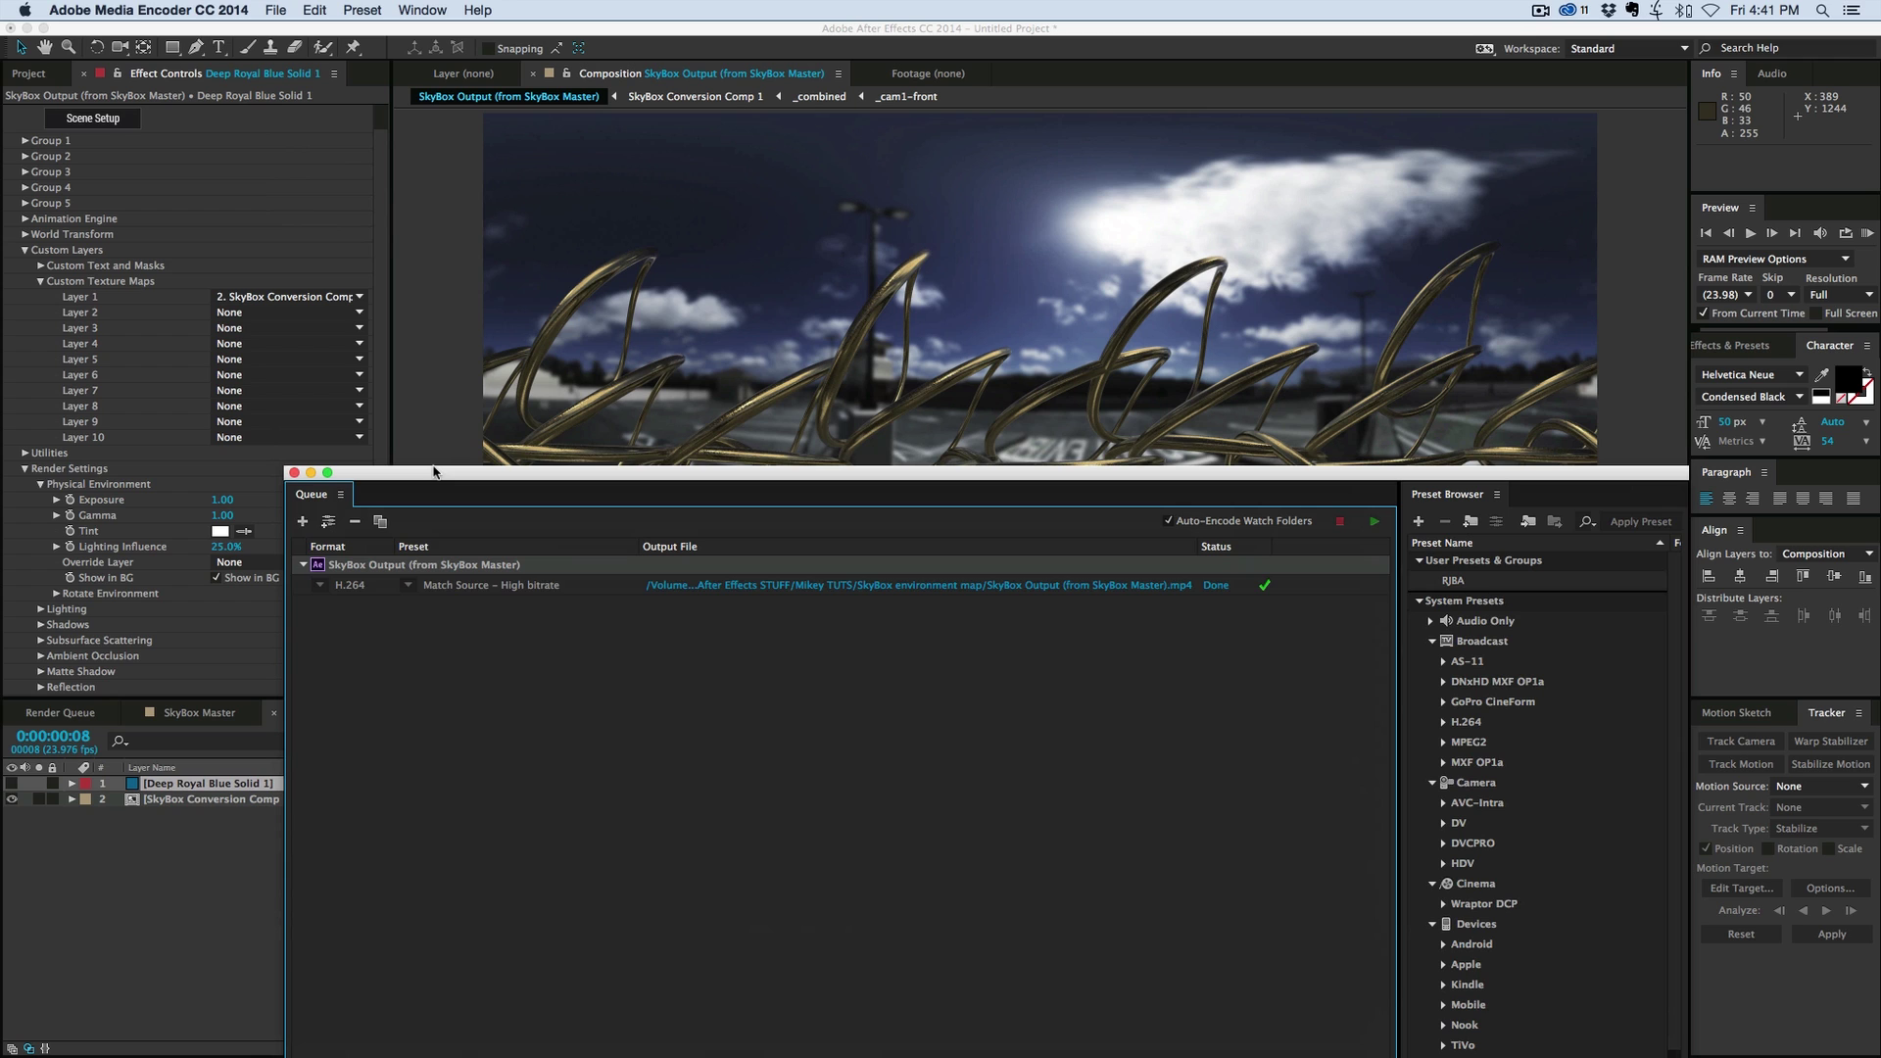
left_click(438, 423)
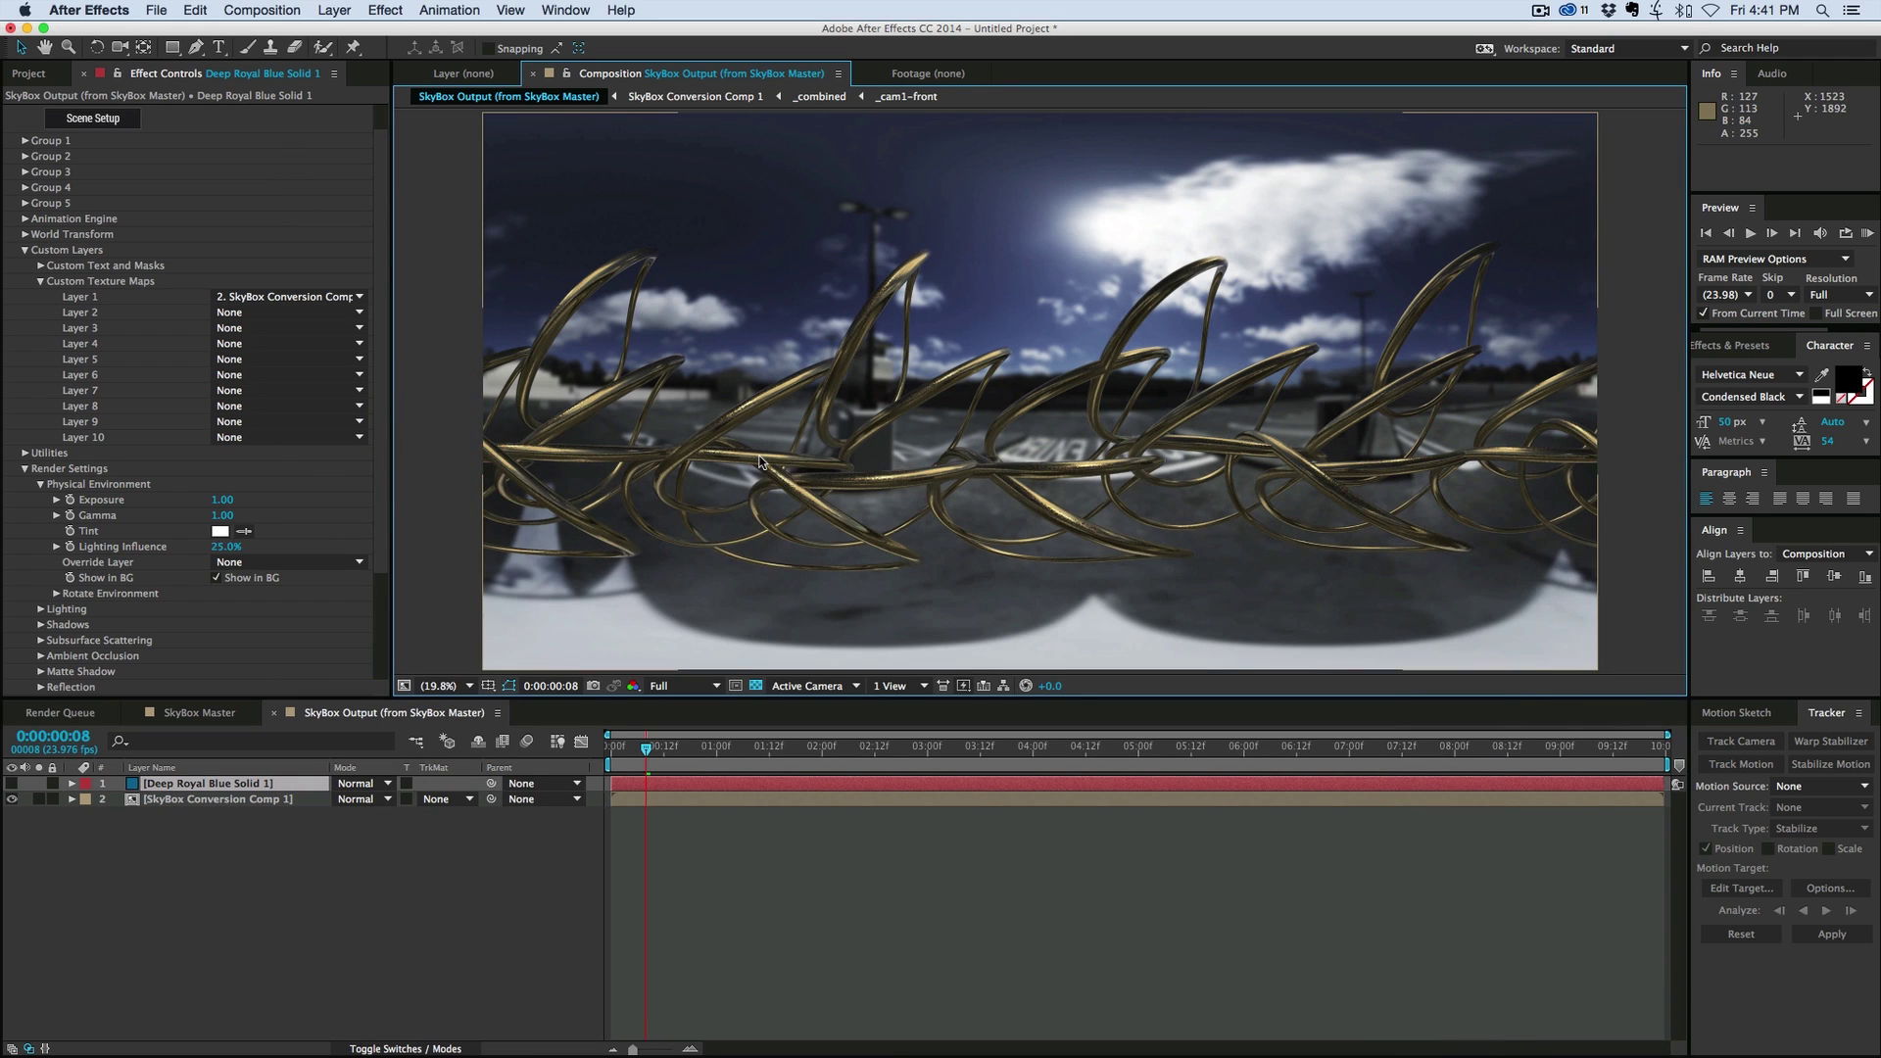
Zoom the Composition viewer in and out to inspect the equirectangular frame.
scroll(760, 461, "down", 2)
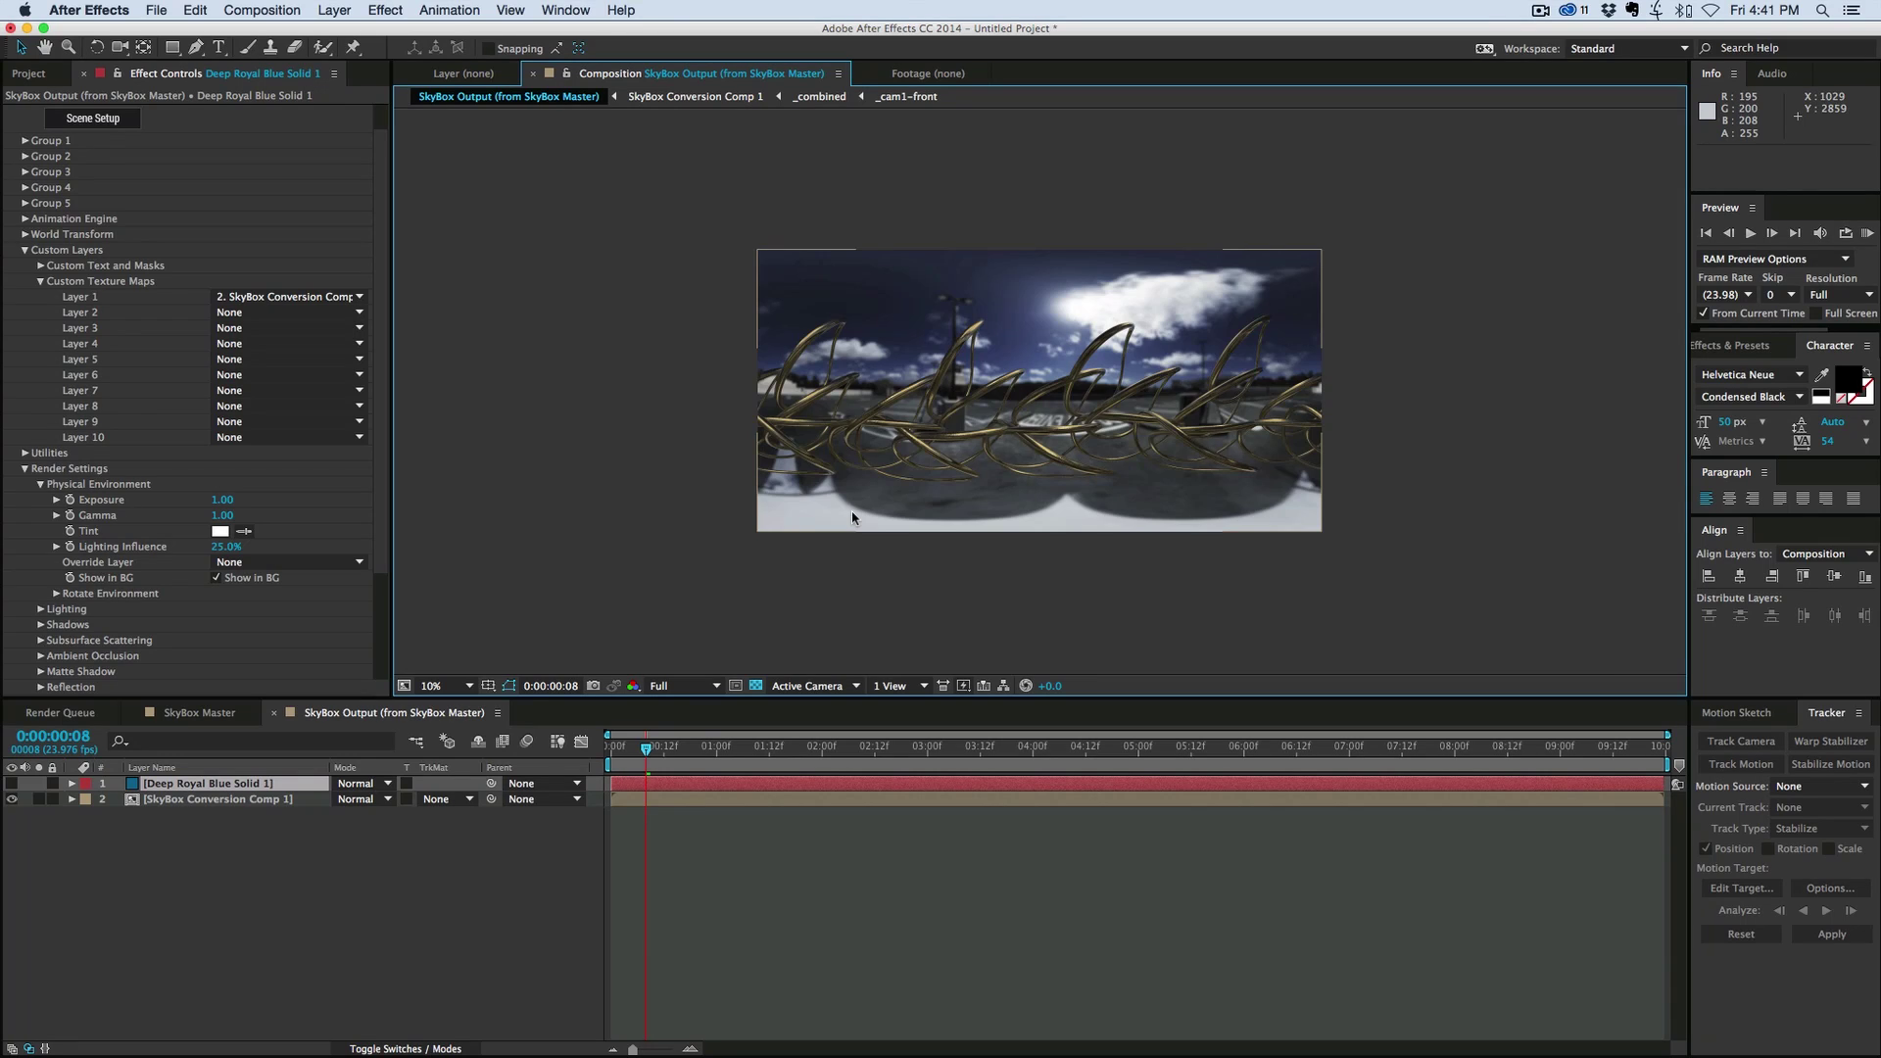
scroll(852, 513, "up", 2)
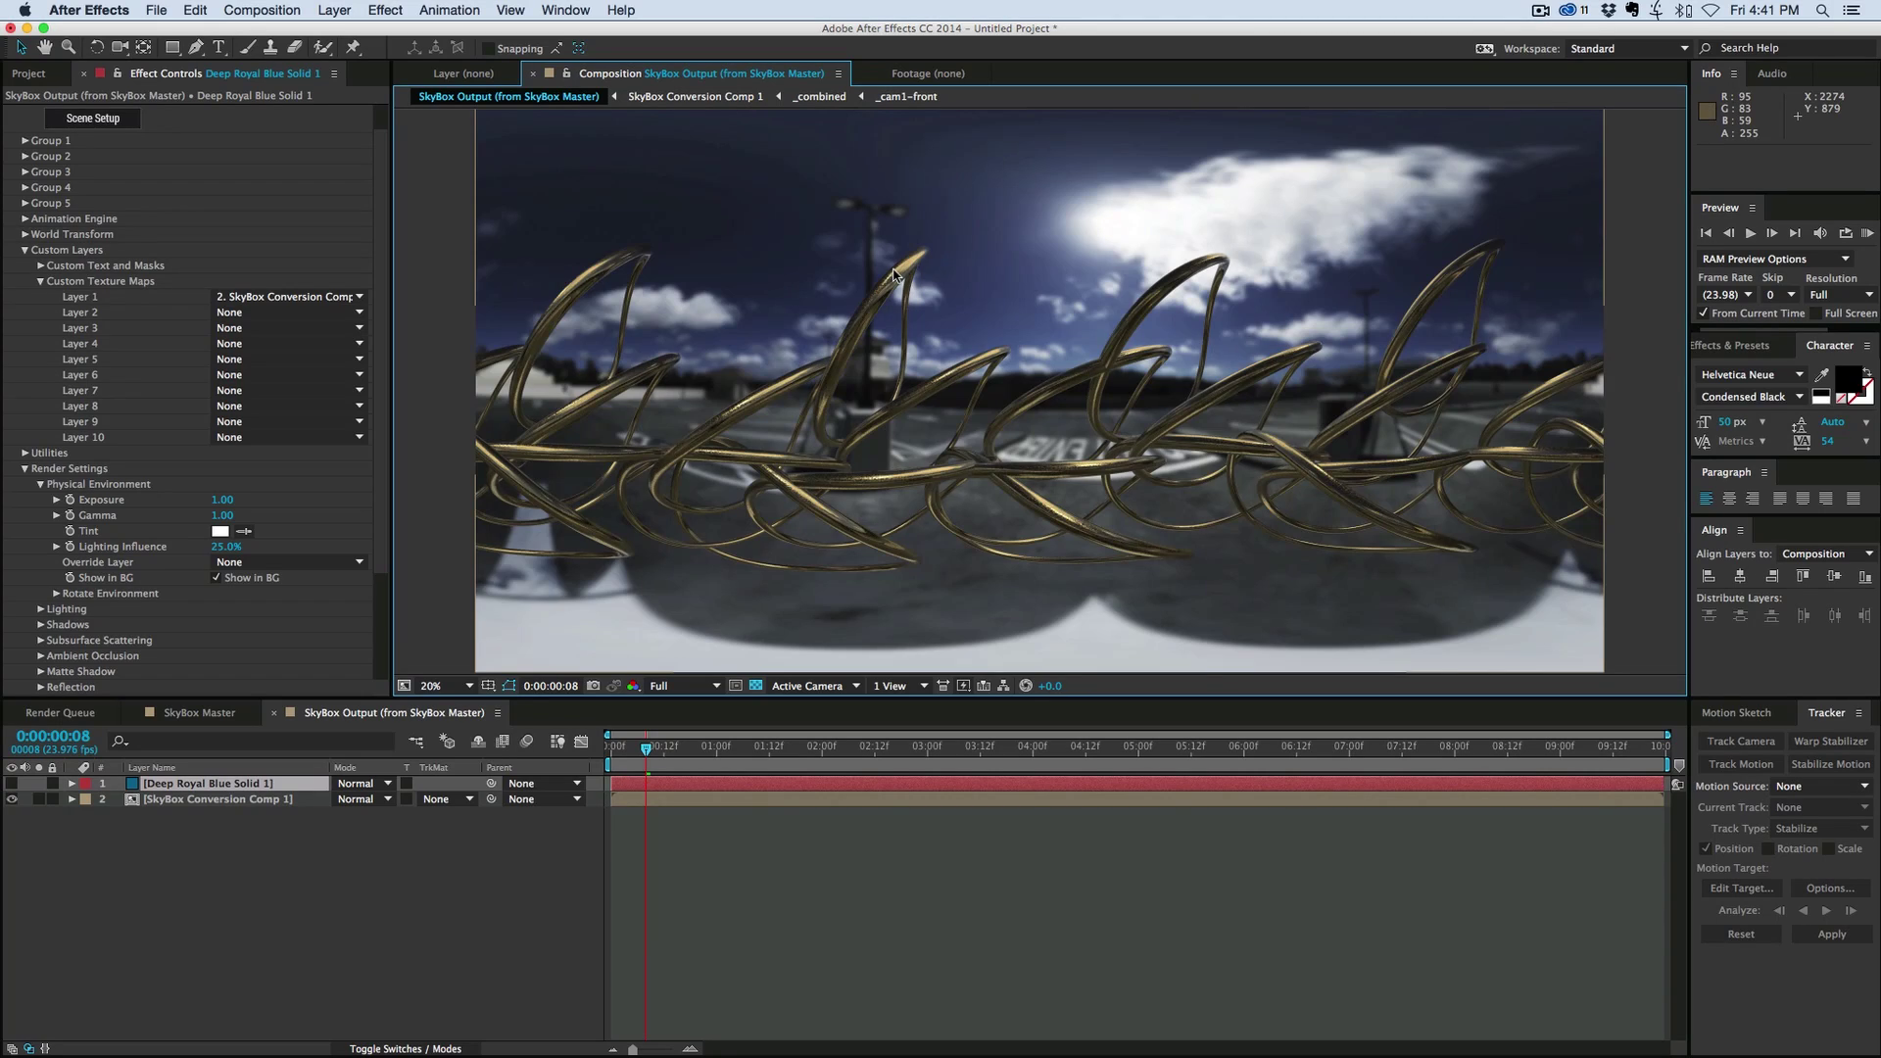
scroll(896, 274, "down", 2)
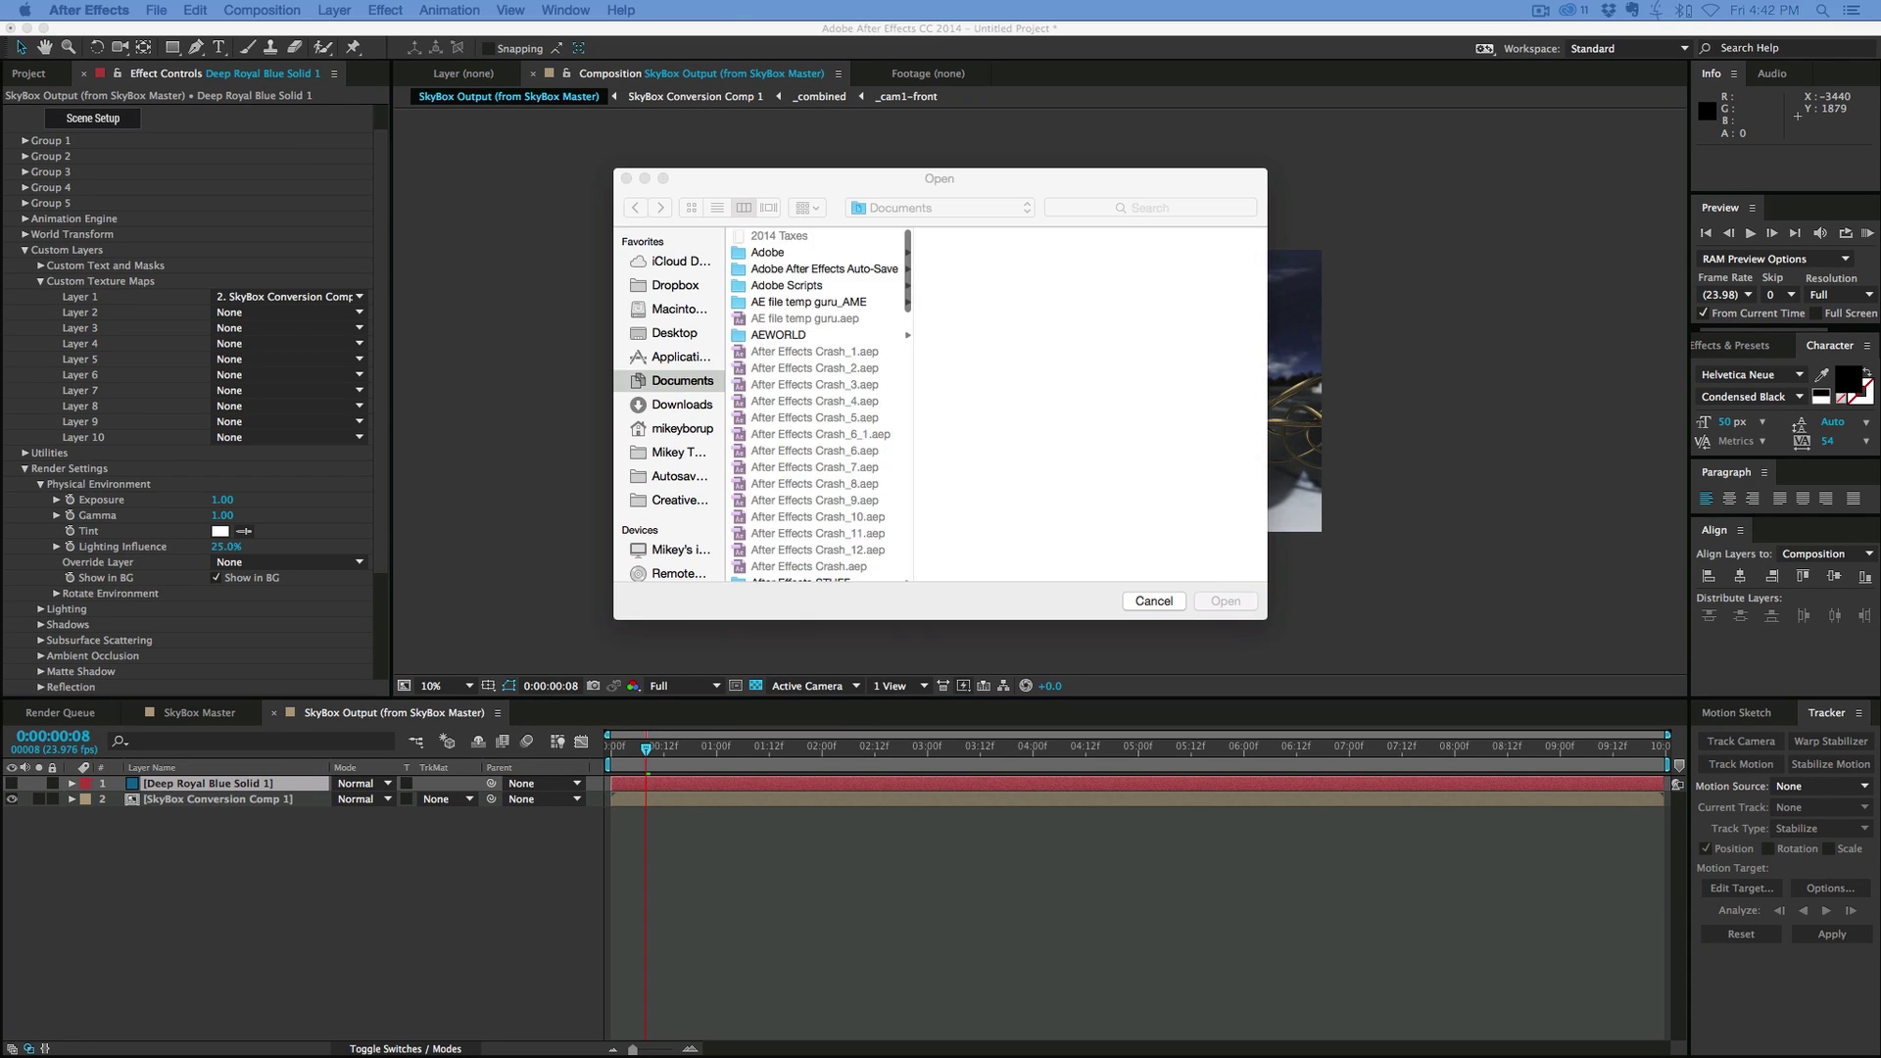
Open the rendered SkyBox Output MP4 in the 360 Video Metadata Tool.
left_click_drag(421, 441, 526, 248)
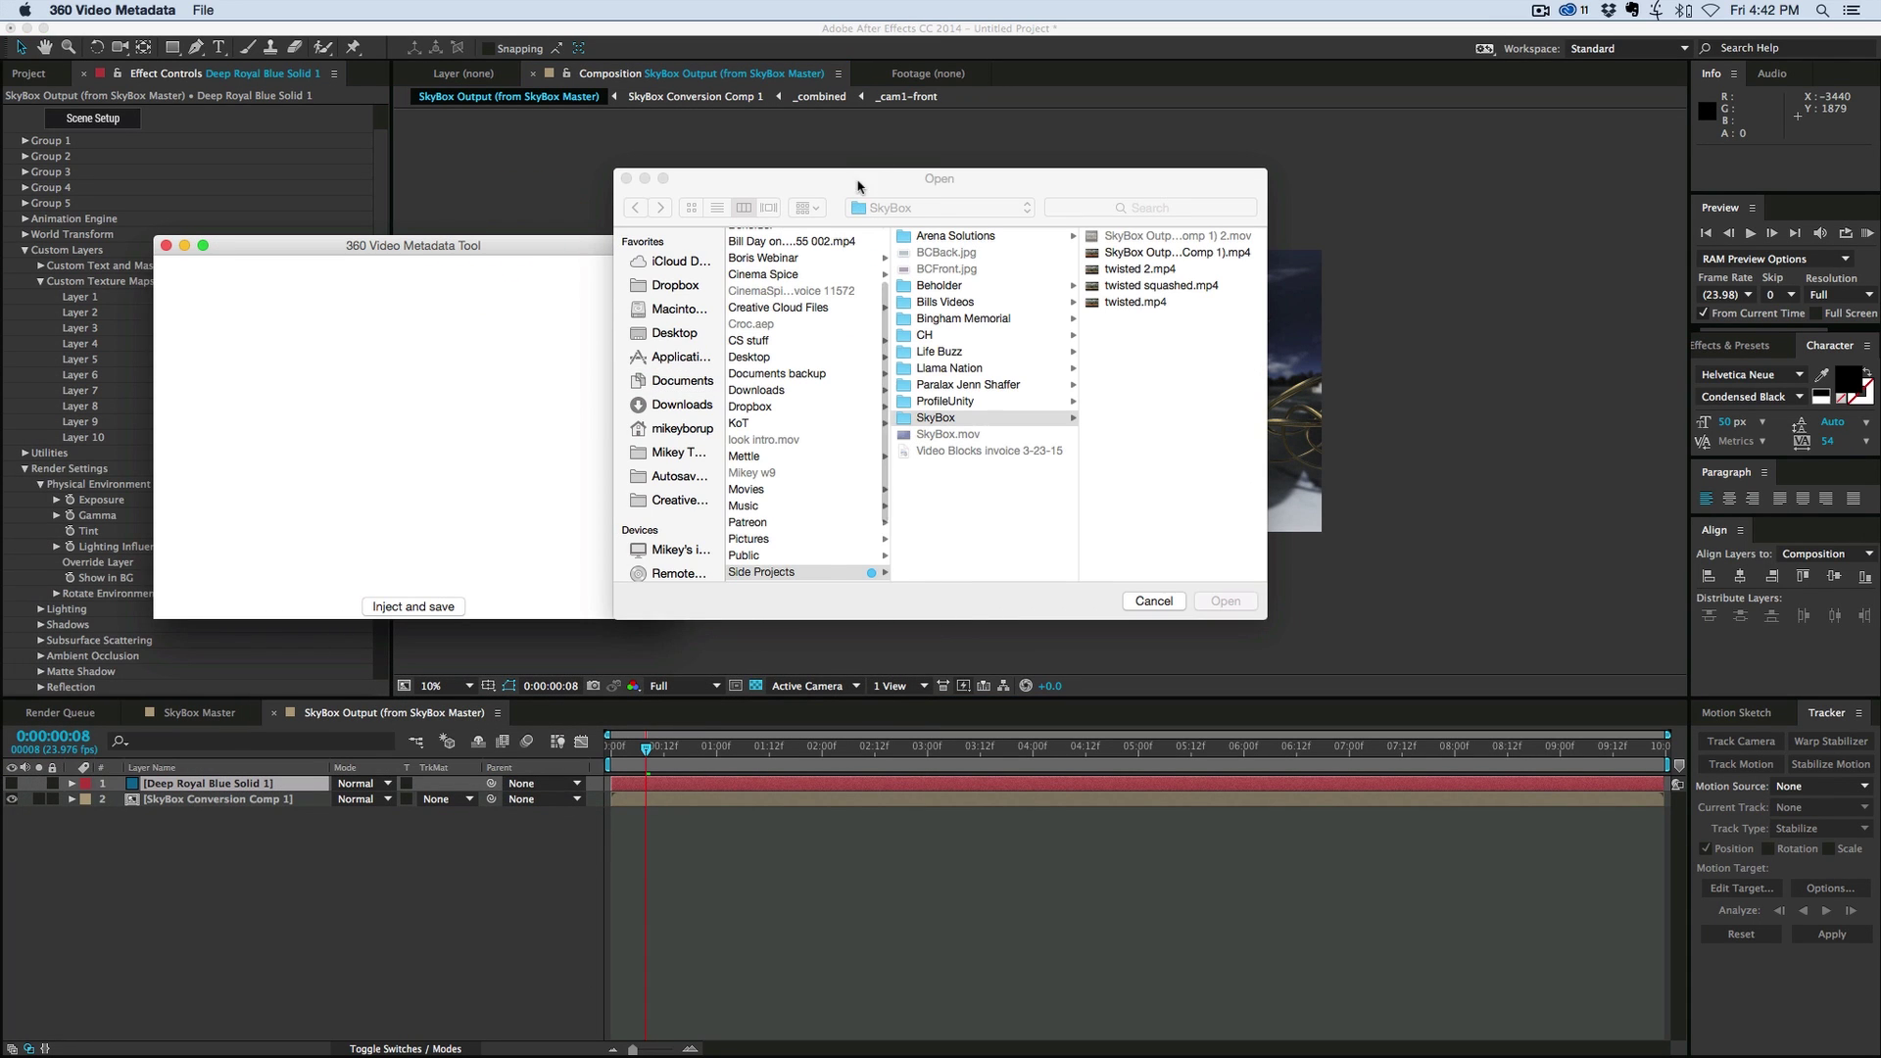
left_click_drag(861, 178, 1054, 226)
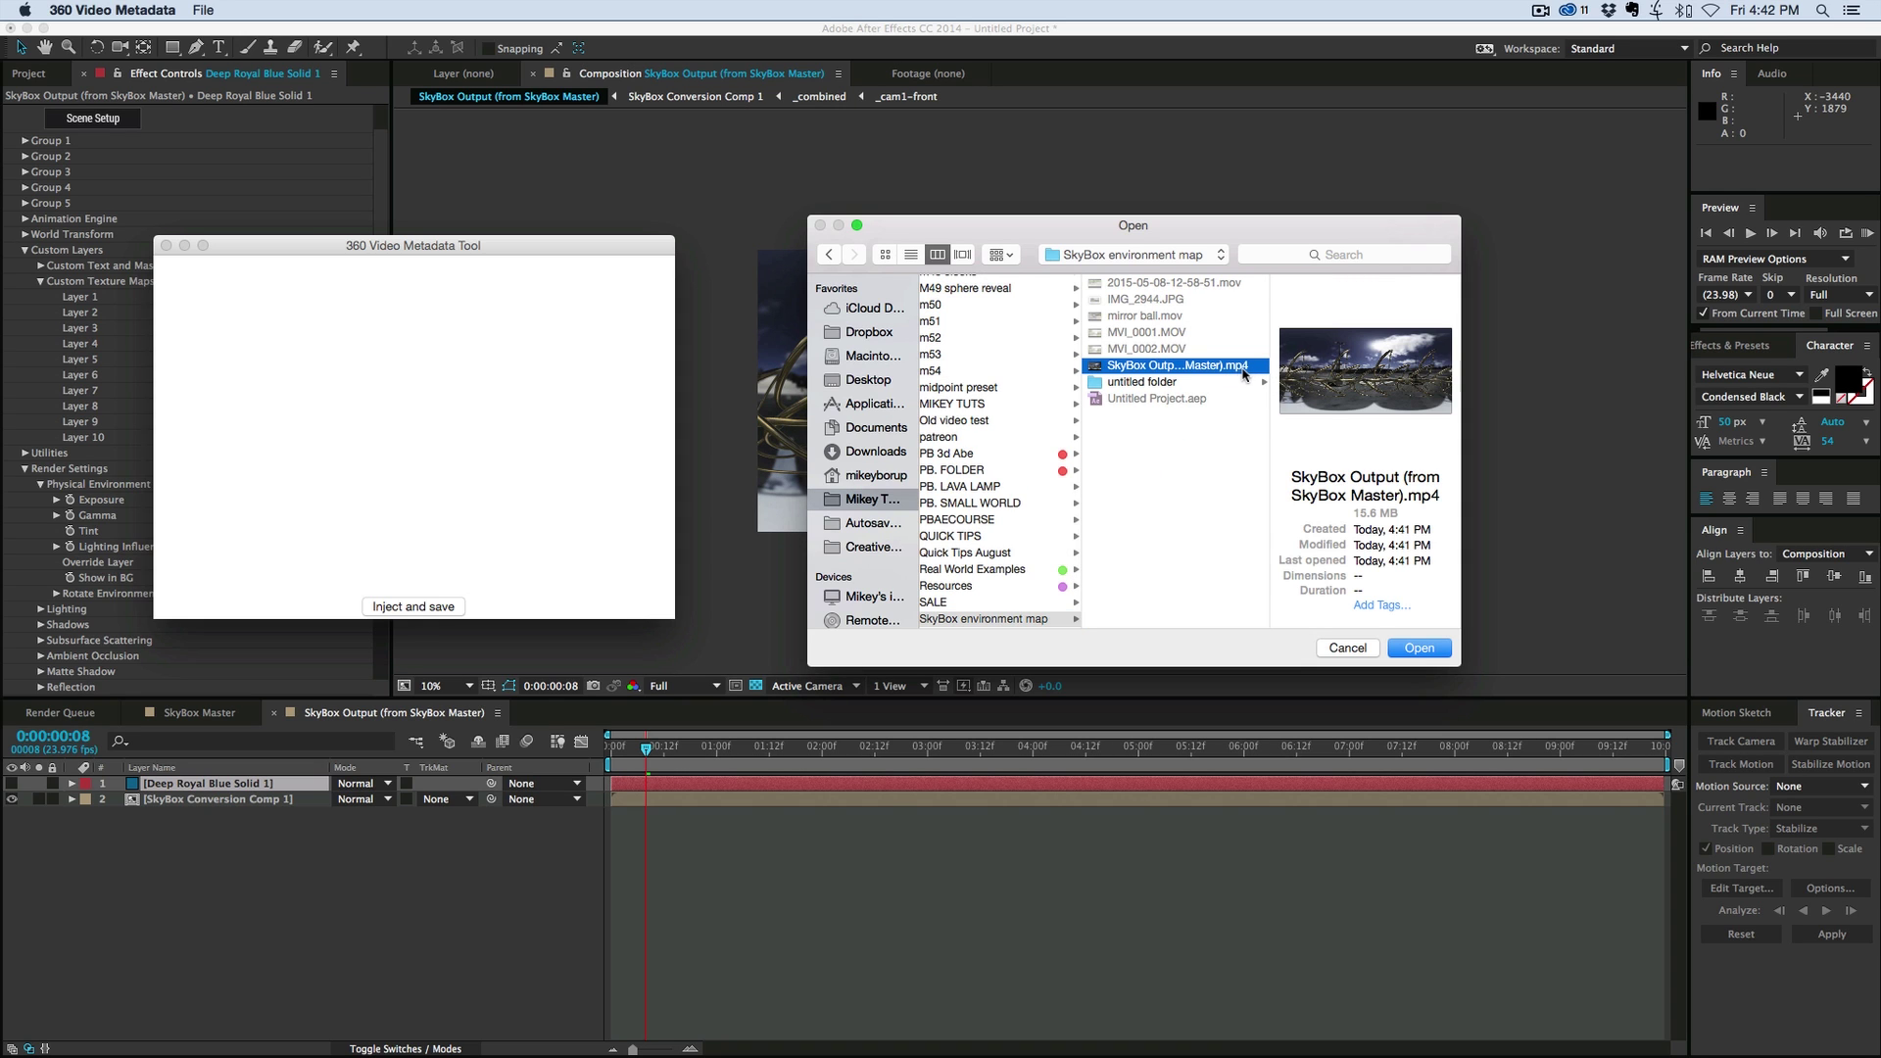
left_click(1436, 650)
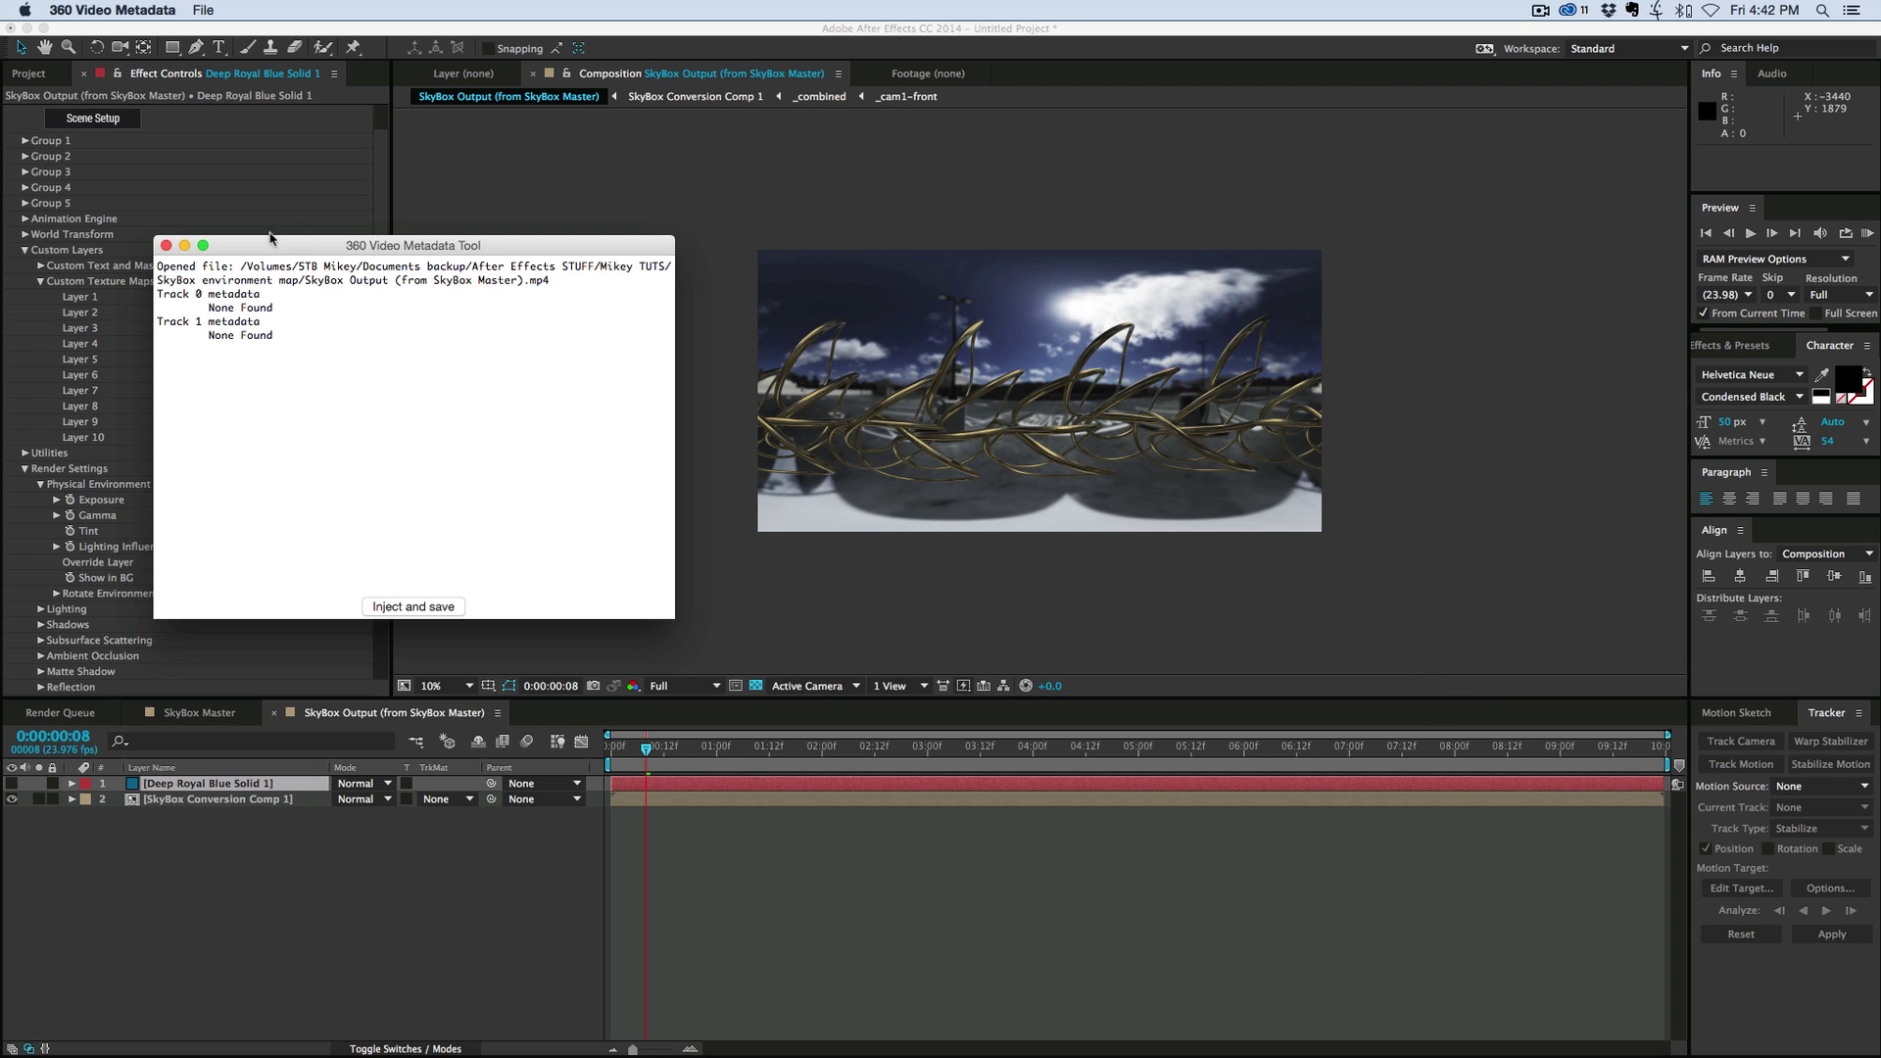
Inject the 360 metadata and save the copy as rings.mp4.
left_click(404, 607)
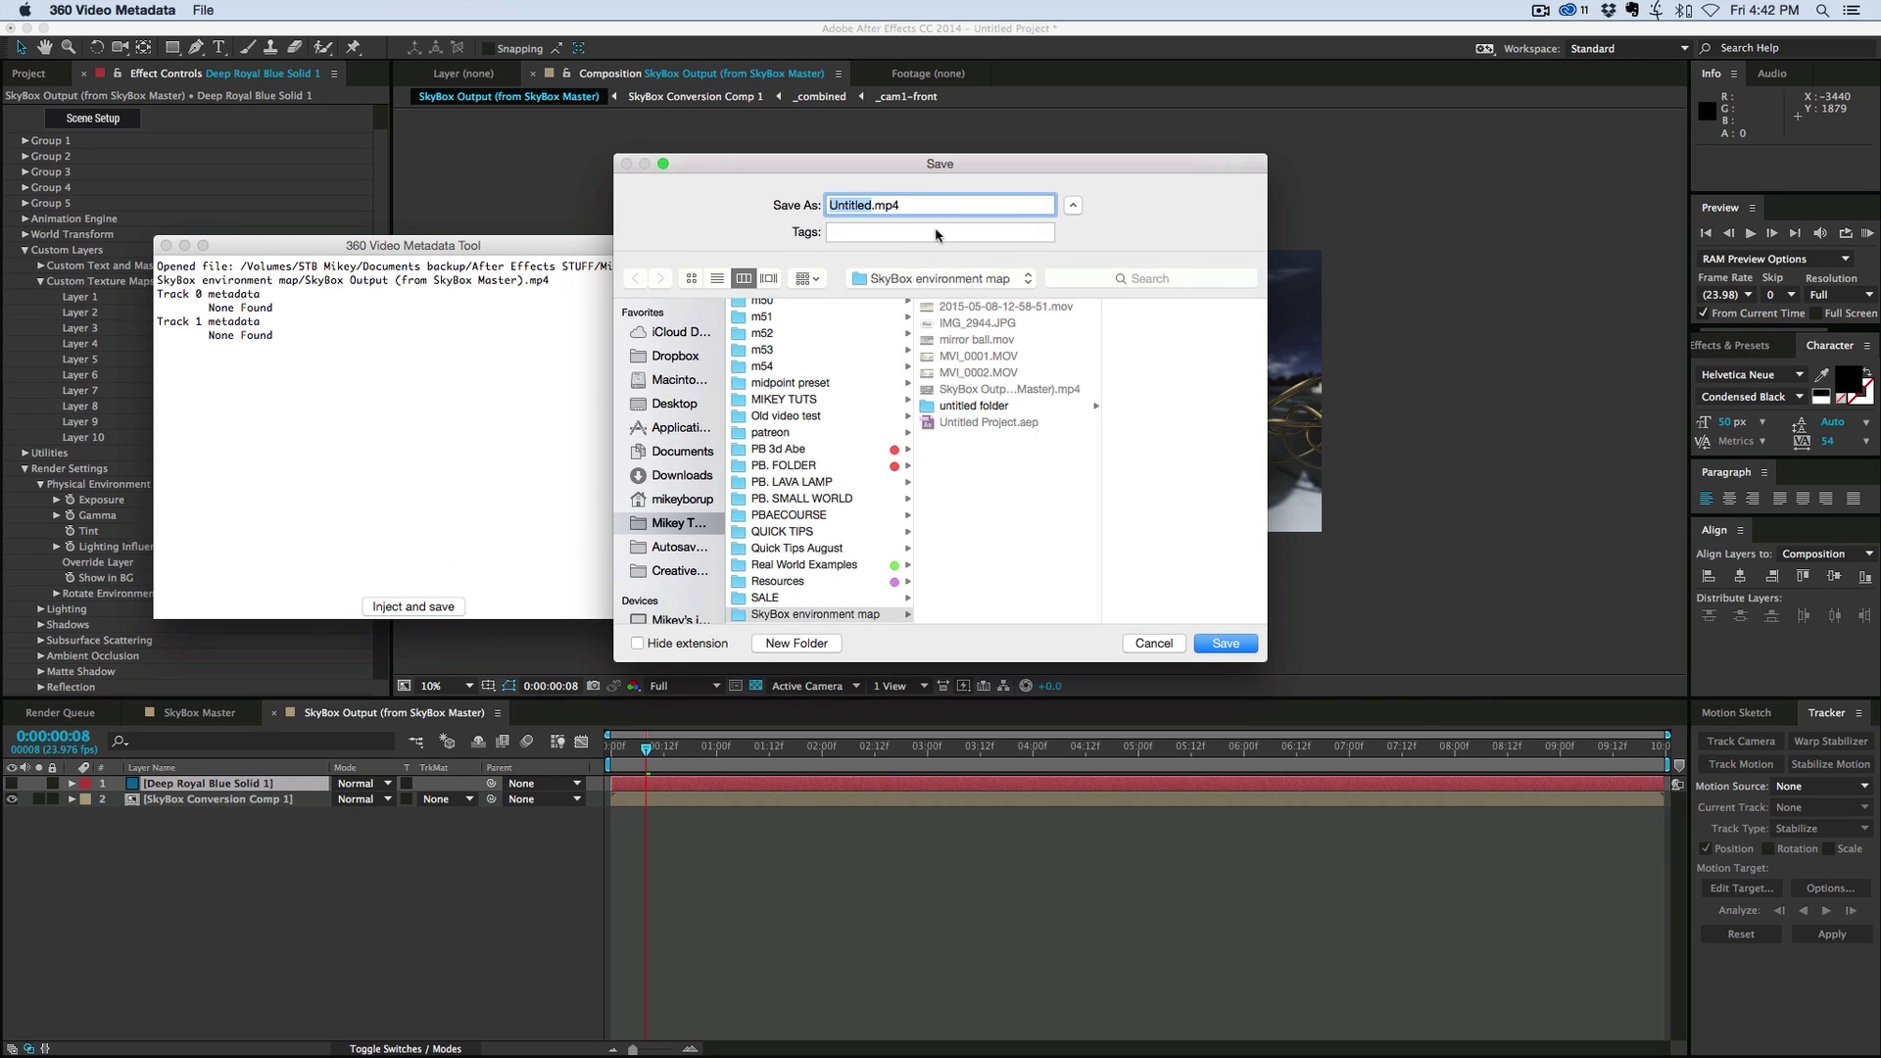
type("rings")
key("Return")
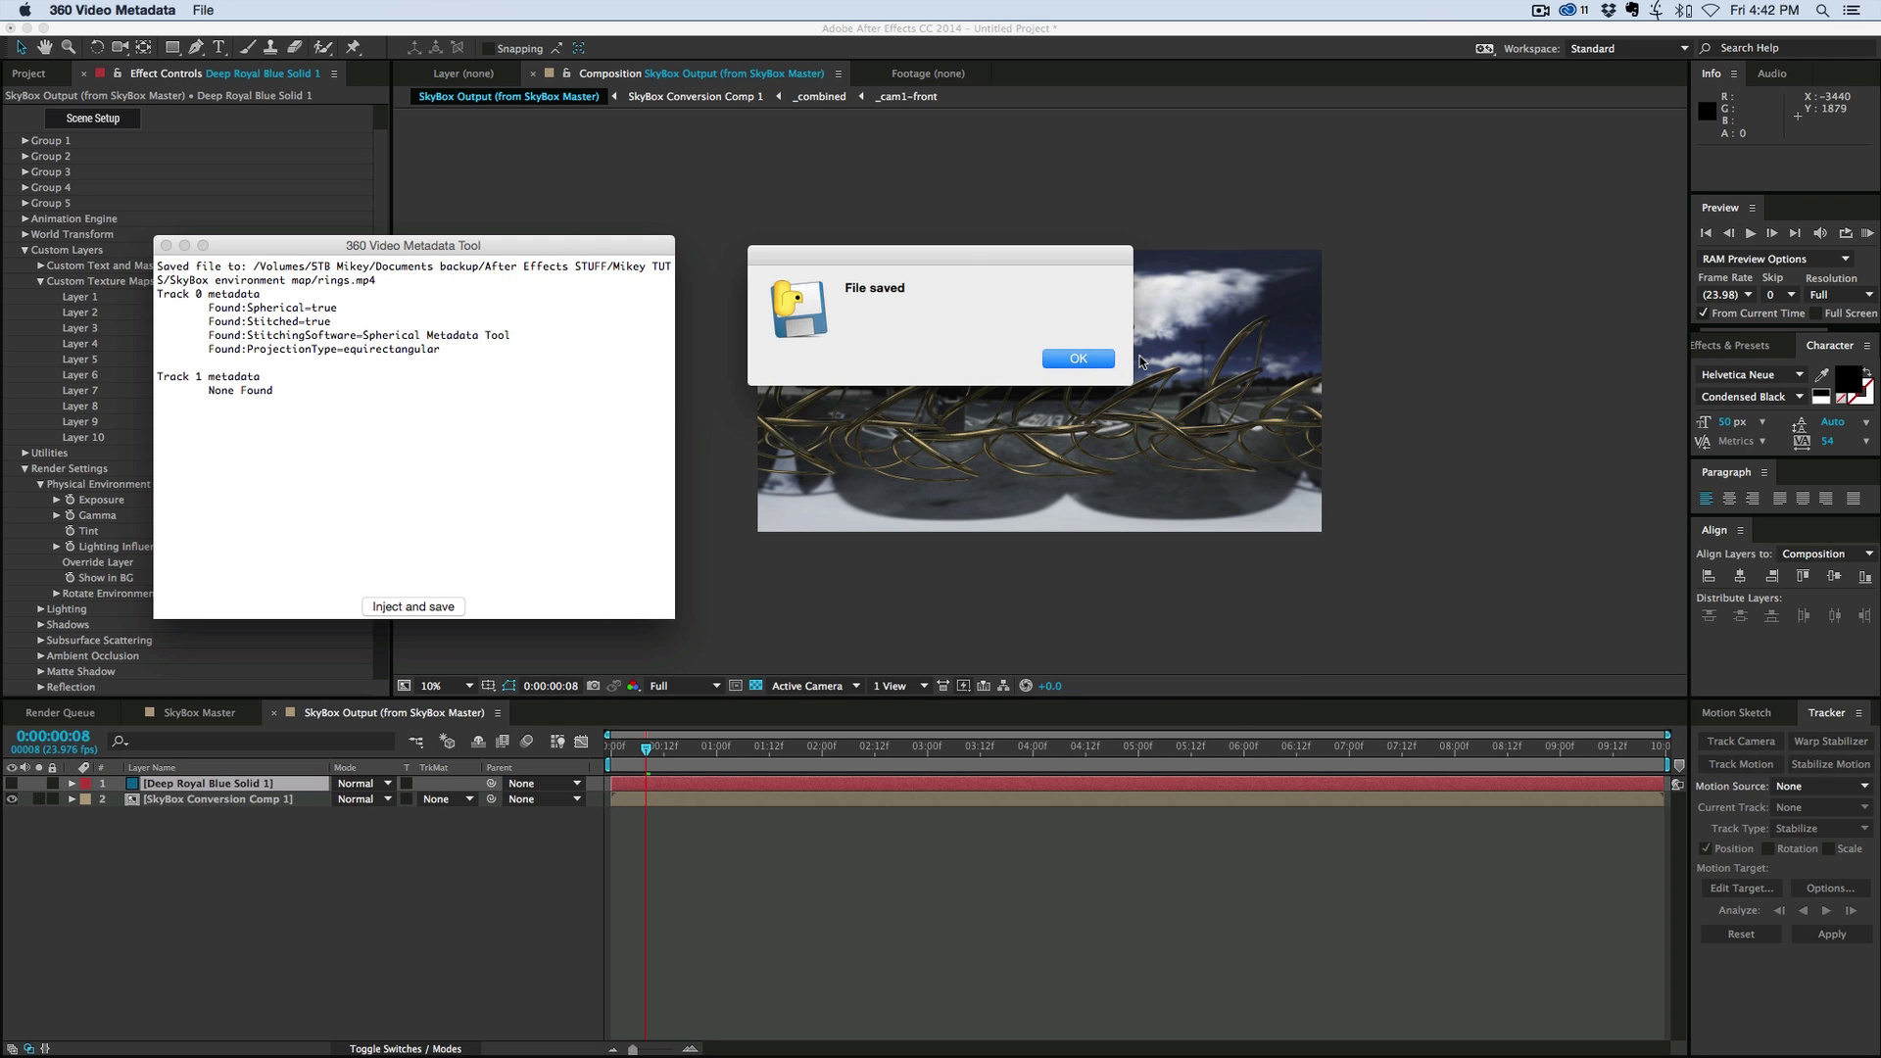
left_click(1077, 358)
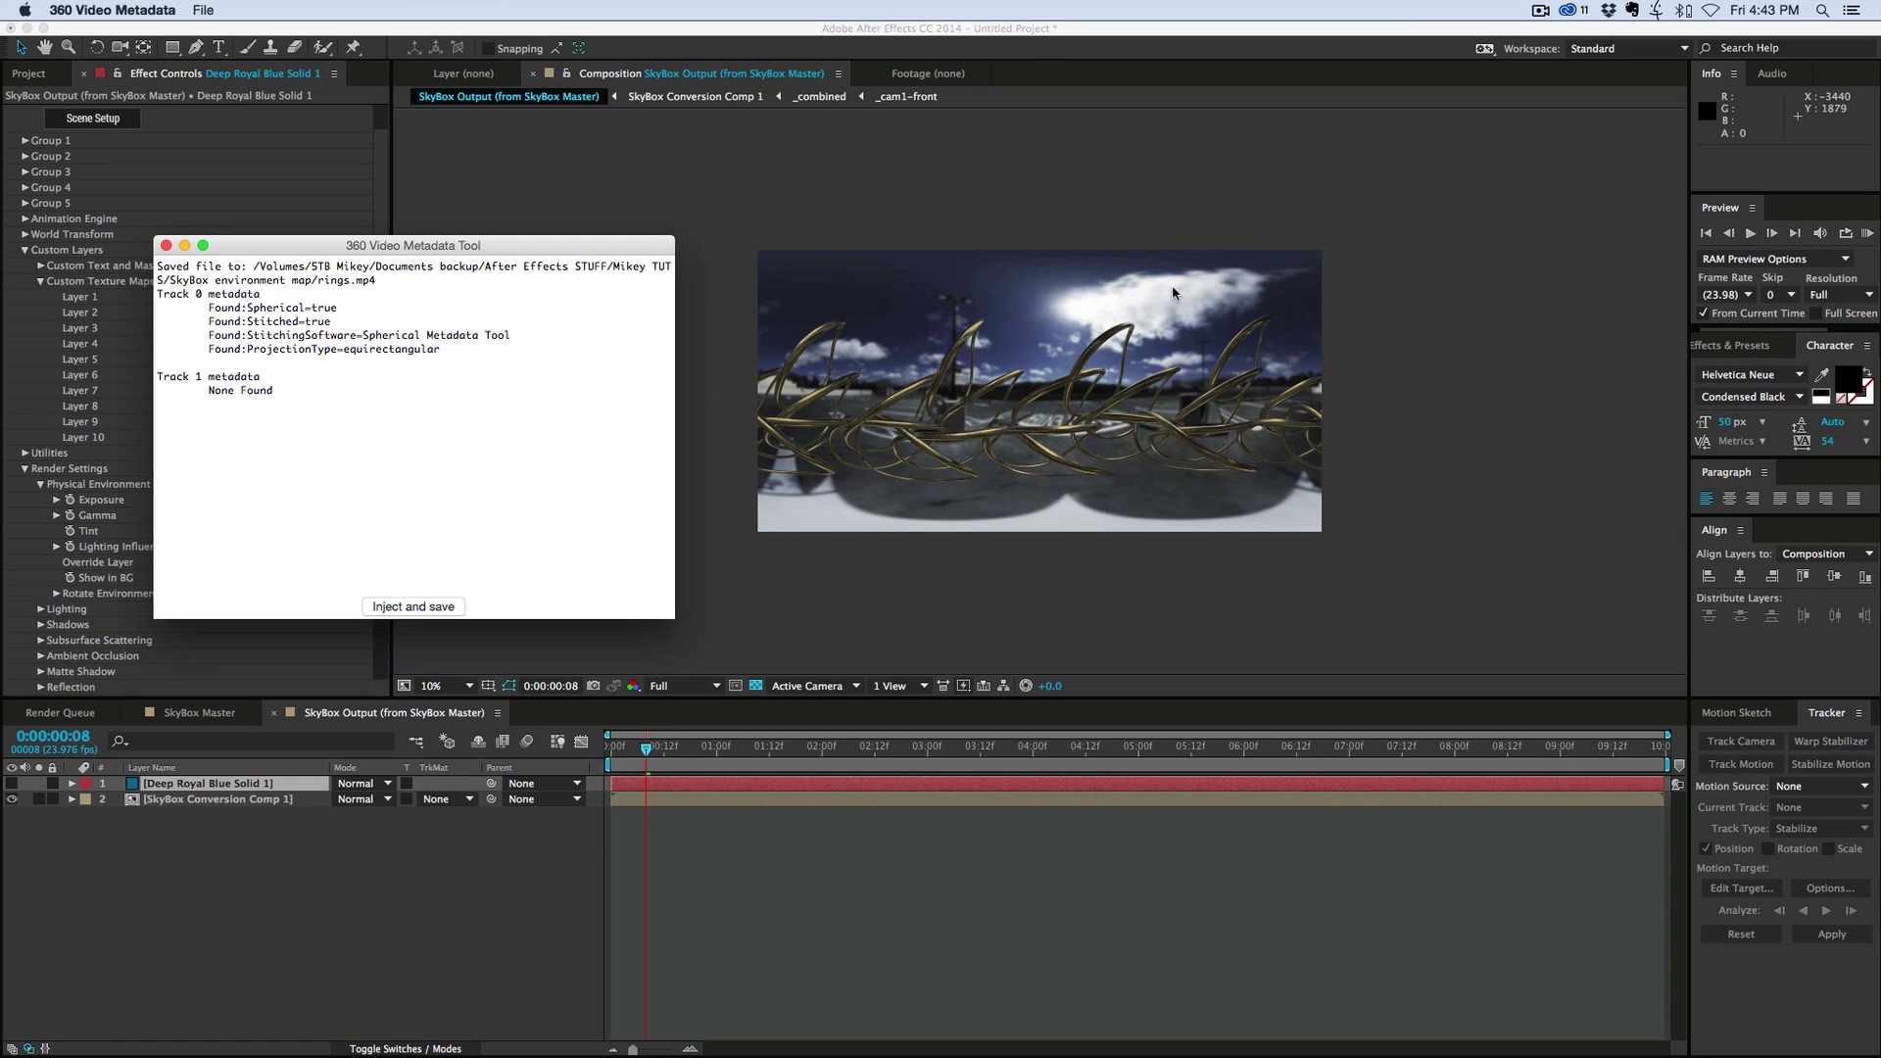
Close the 360 Video Metadata Tool window with Cmd+W.
key("super+w")
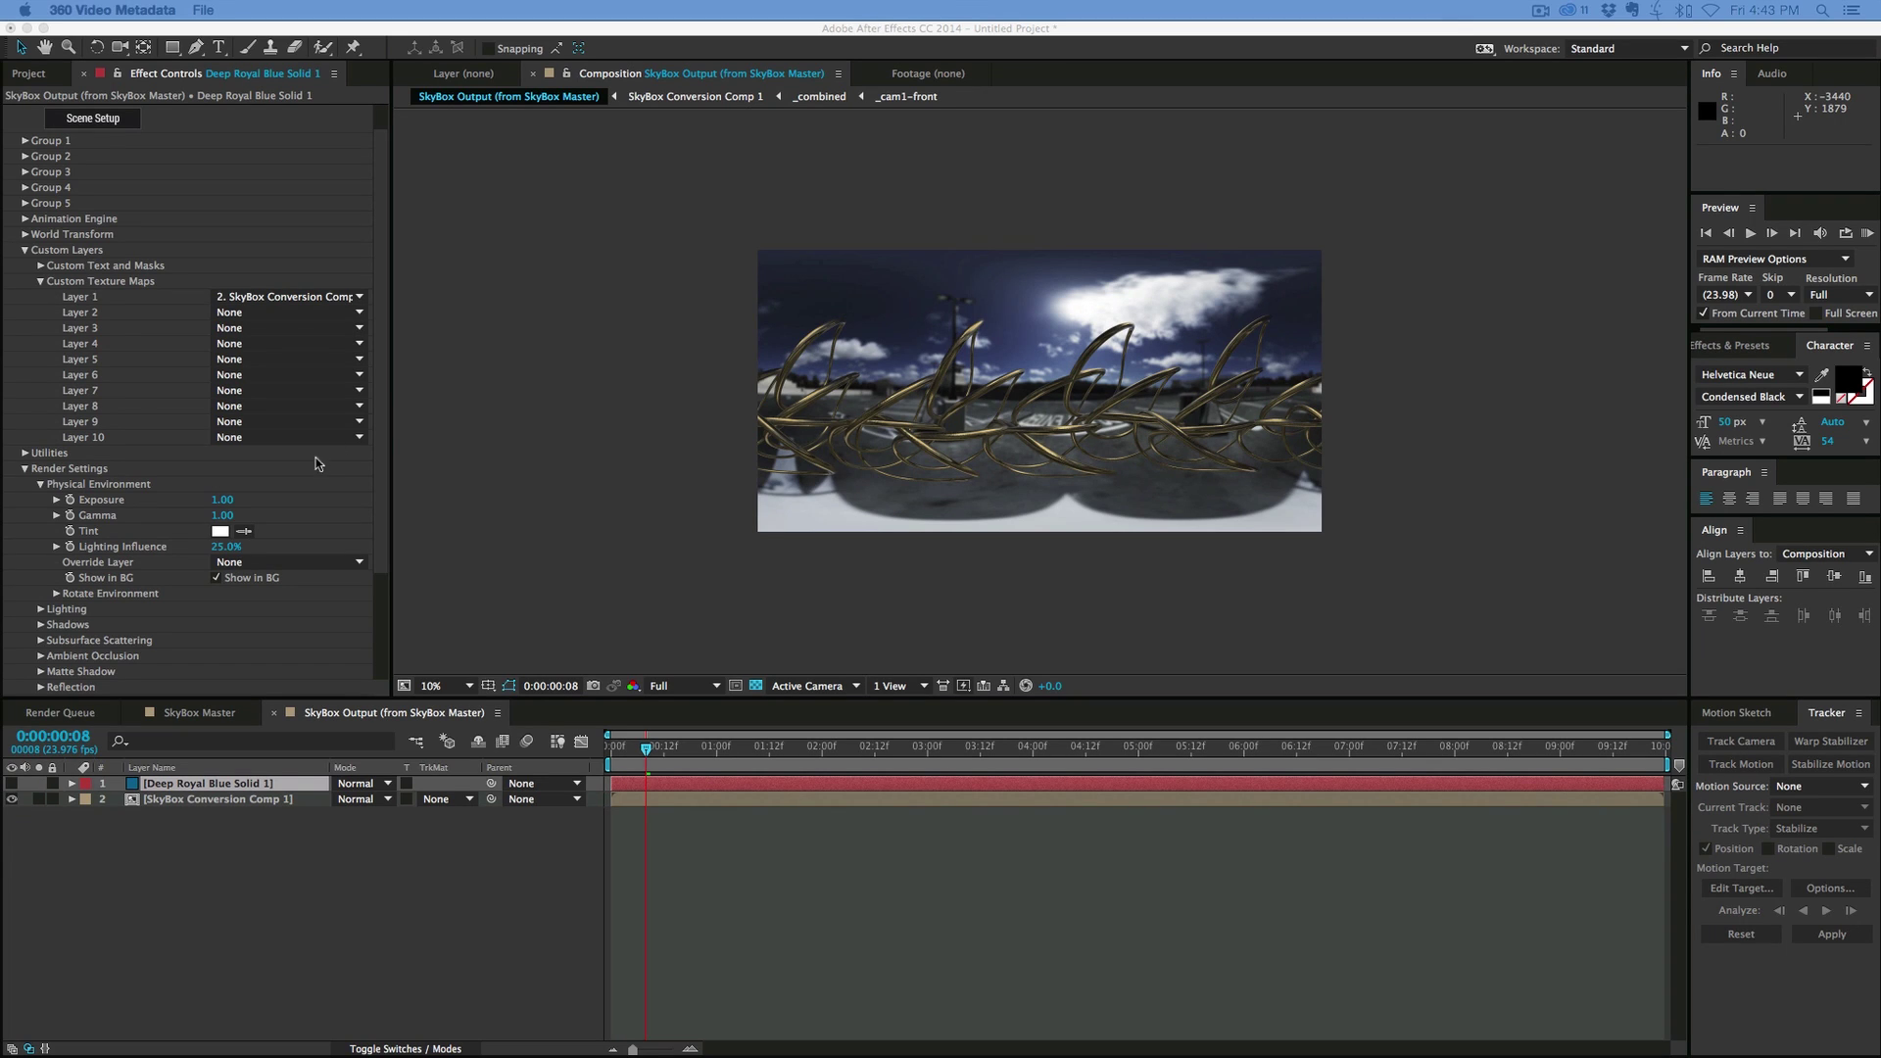
Set the composition viewer magnification to Fit.
left_click(485, 405)
left_click(448, 686)
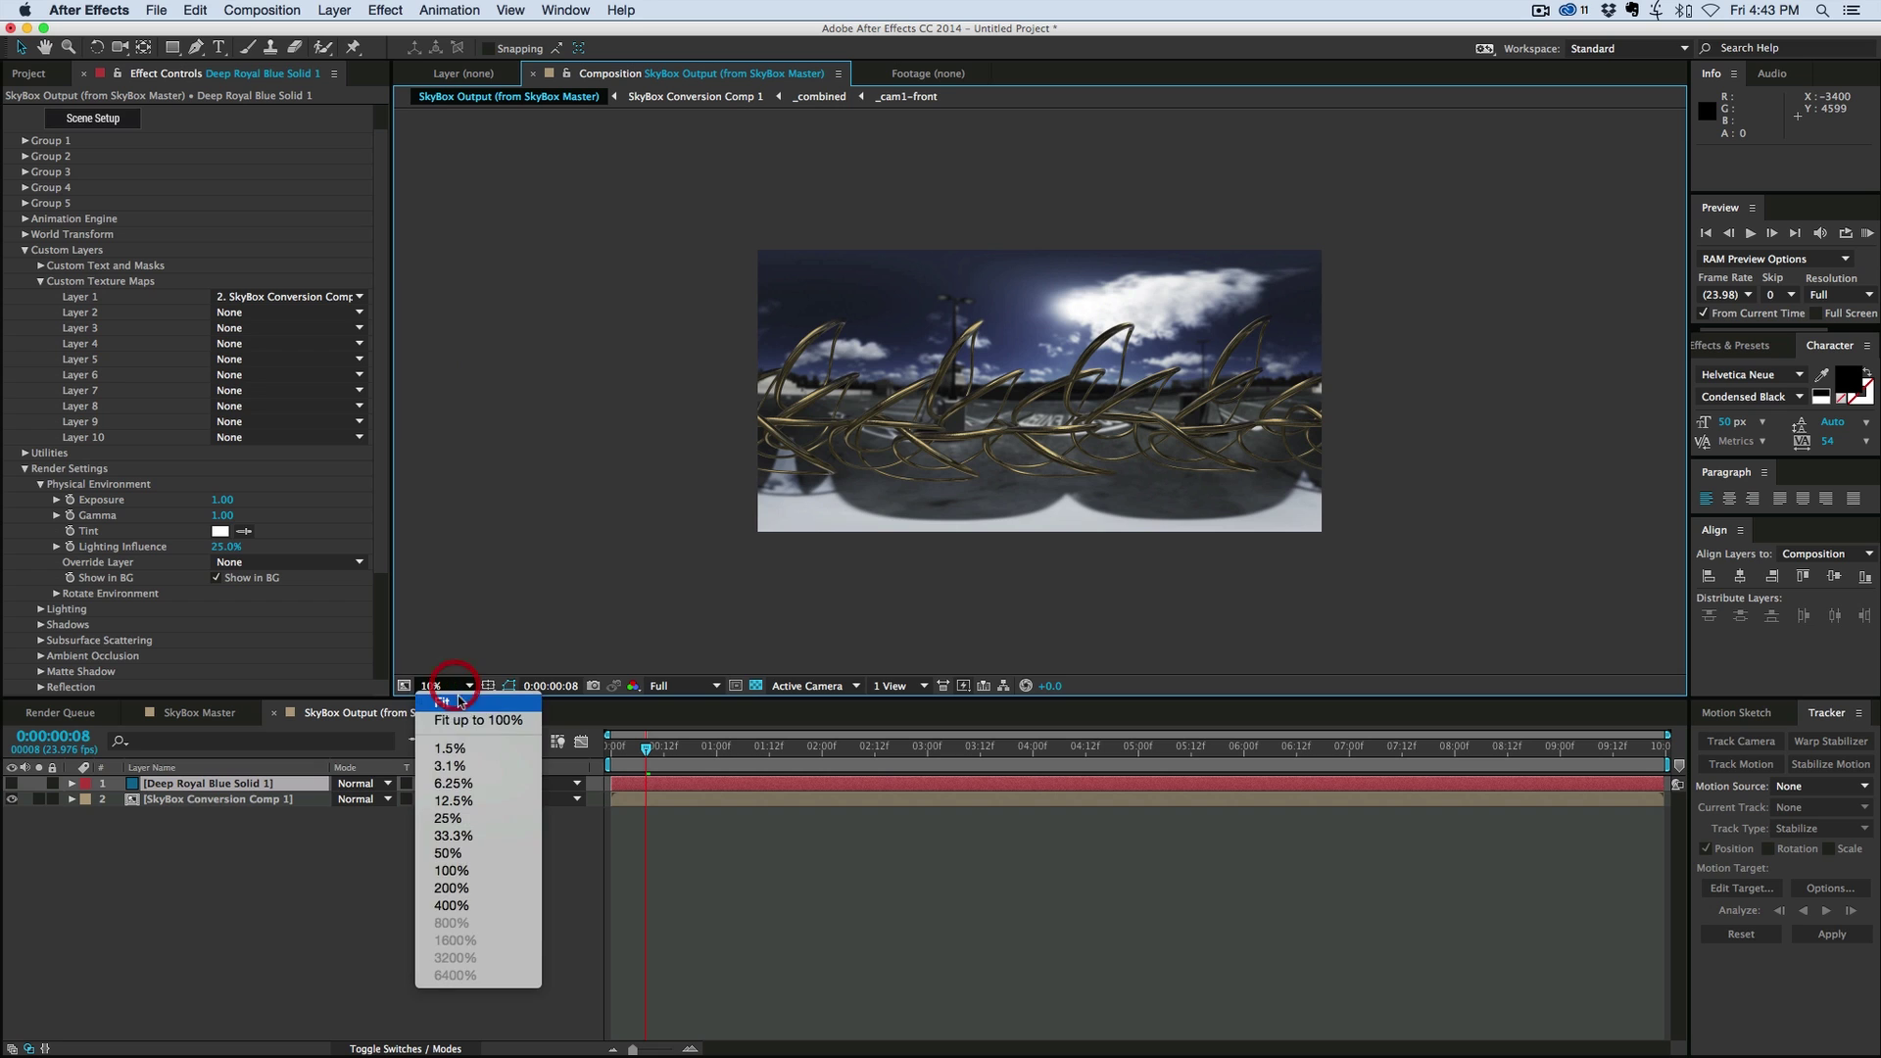
left_click(466, 698)
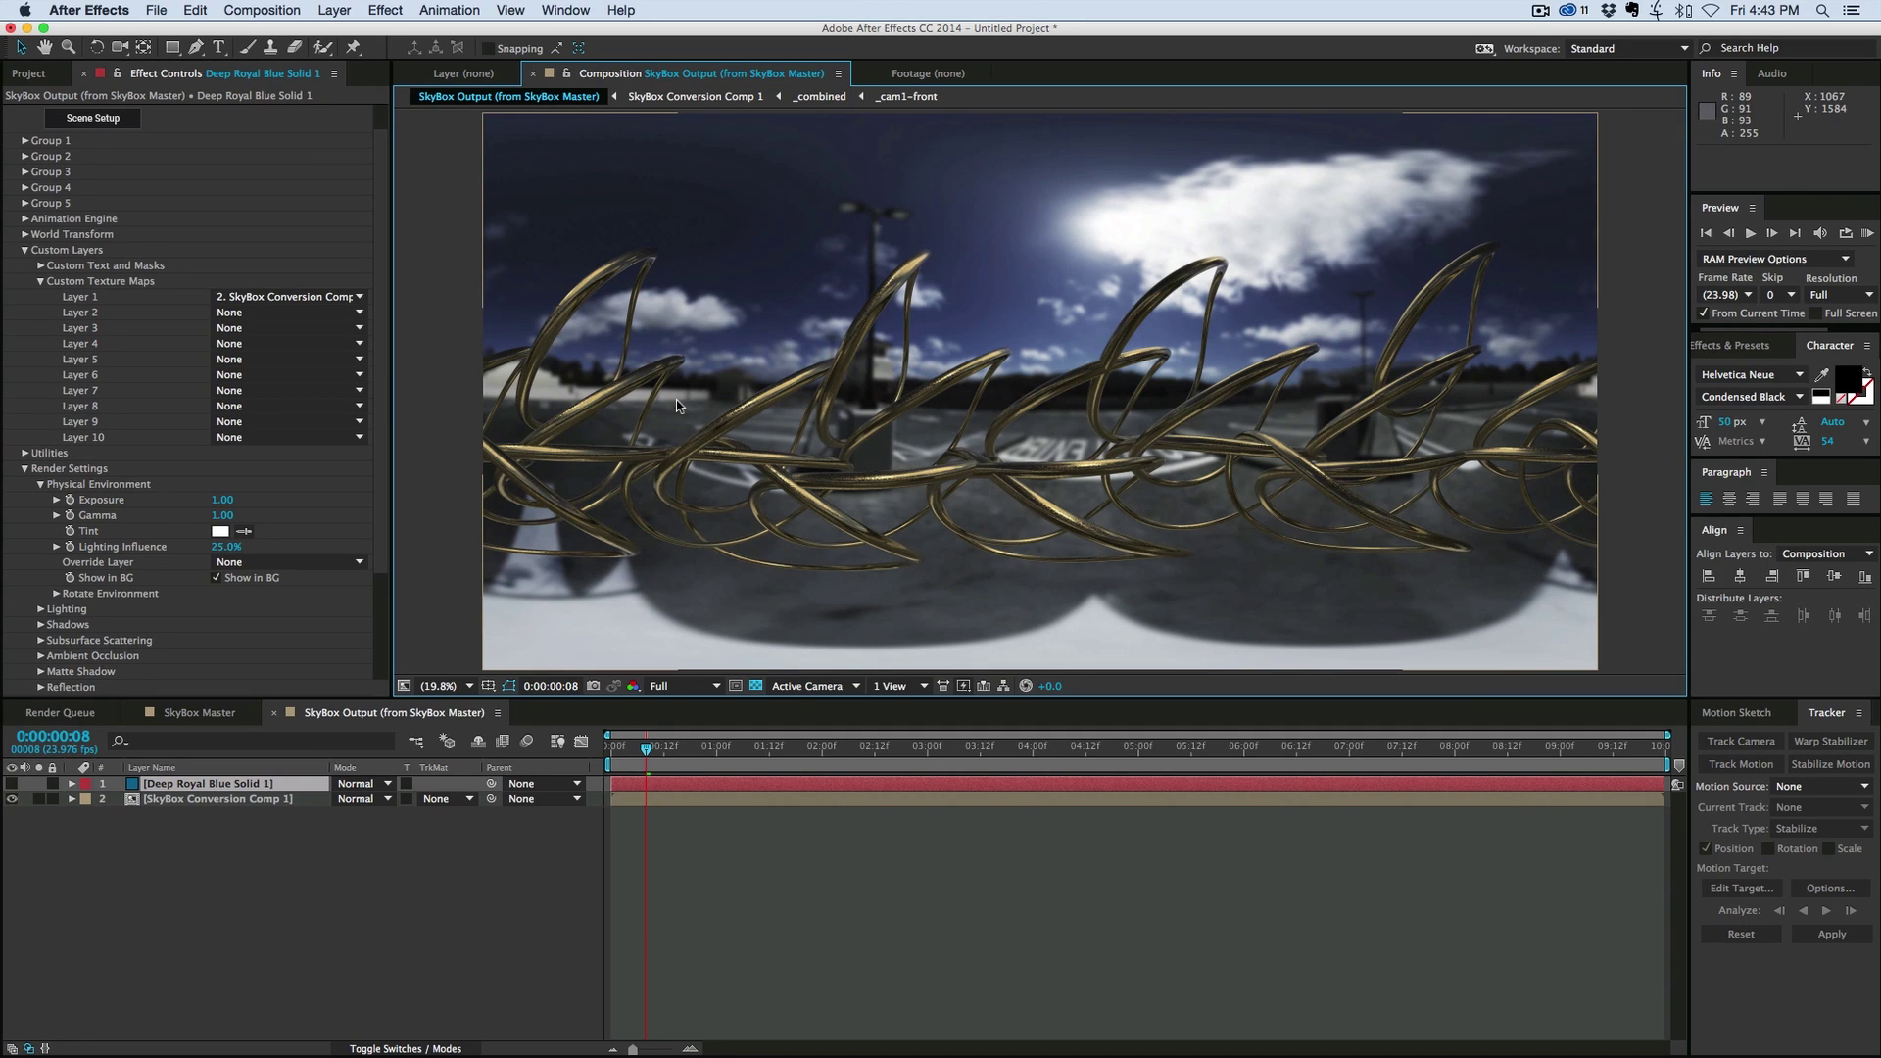
Collapse the Element effect, deselect the solid layer, and scrub the rings animation to 0:00:01:17.
scroll(284, 328, "up", 2)
left_click(9, 112)
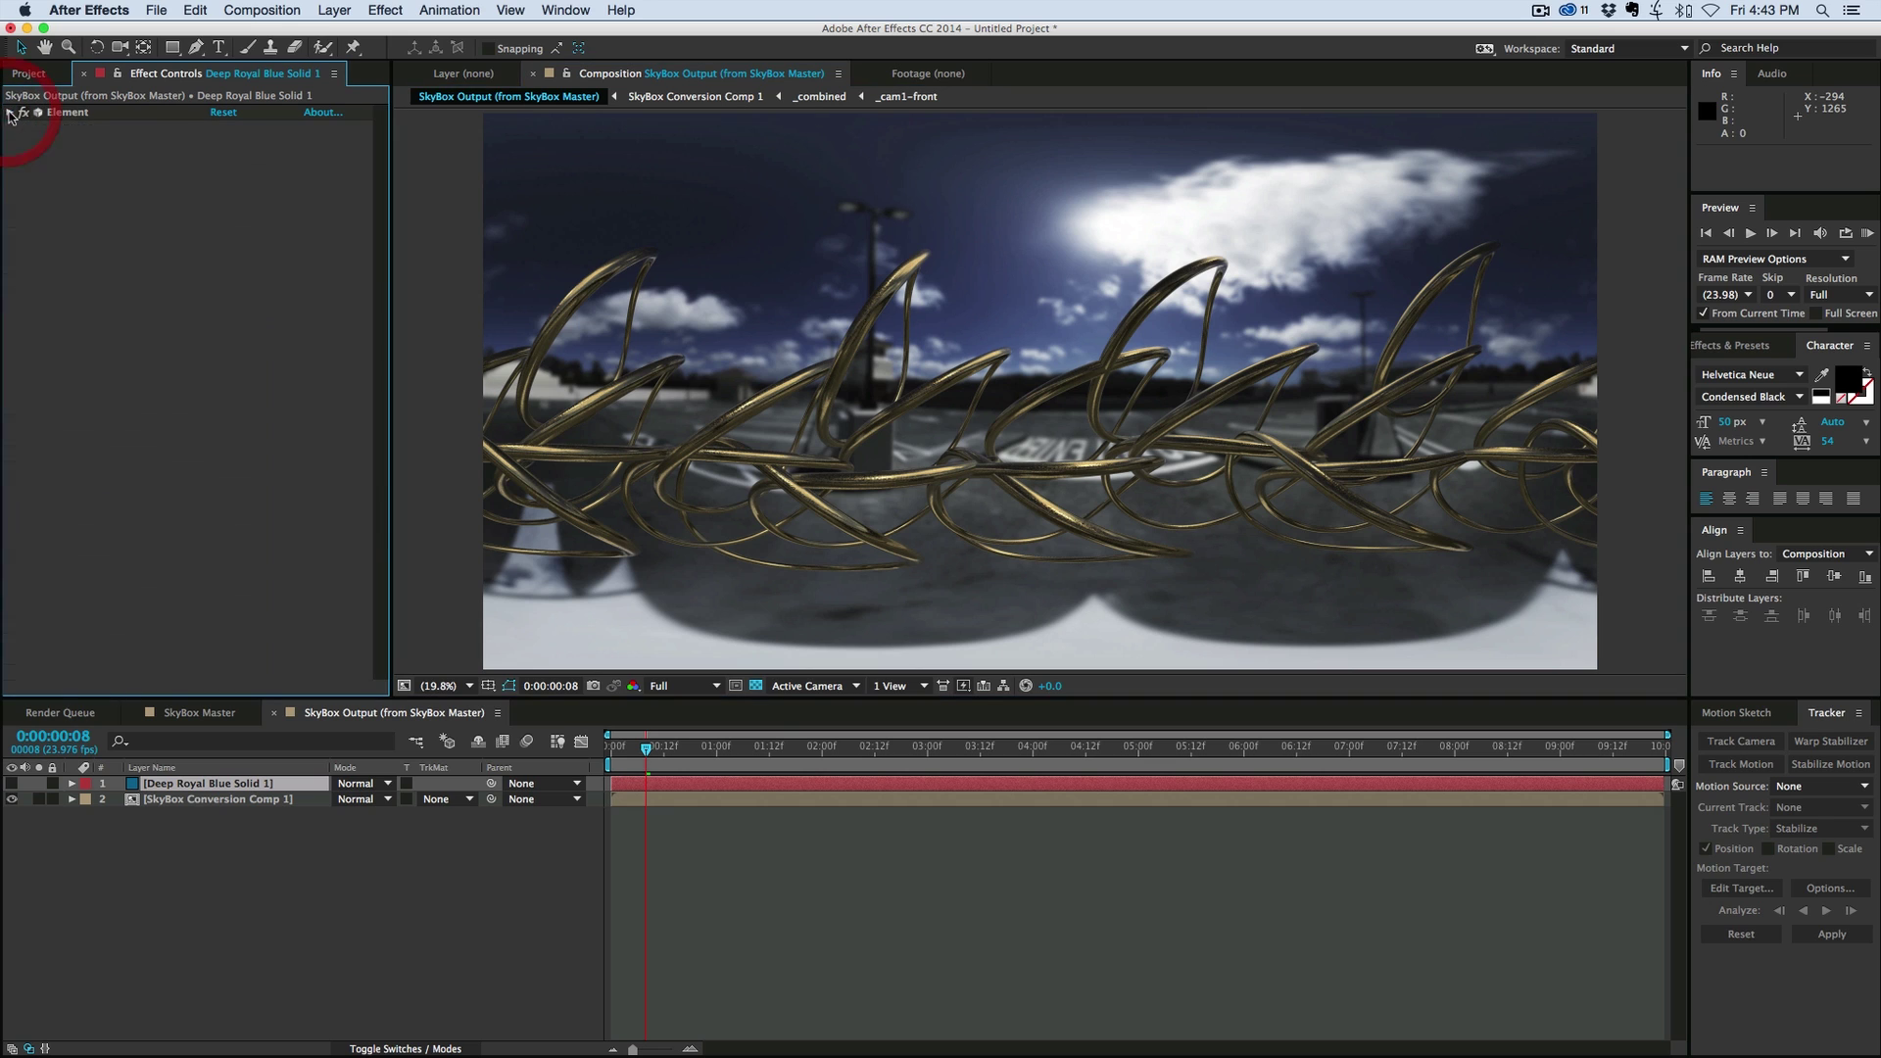
left_click(802, 857)
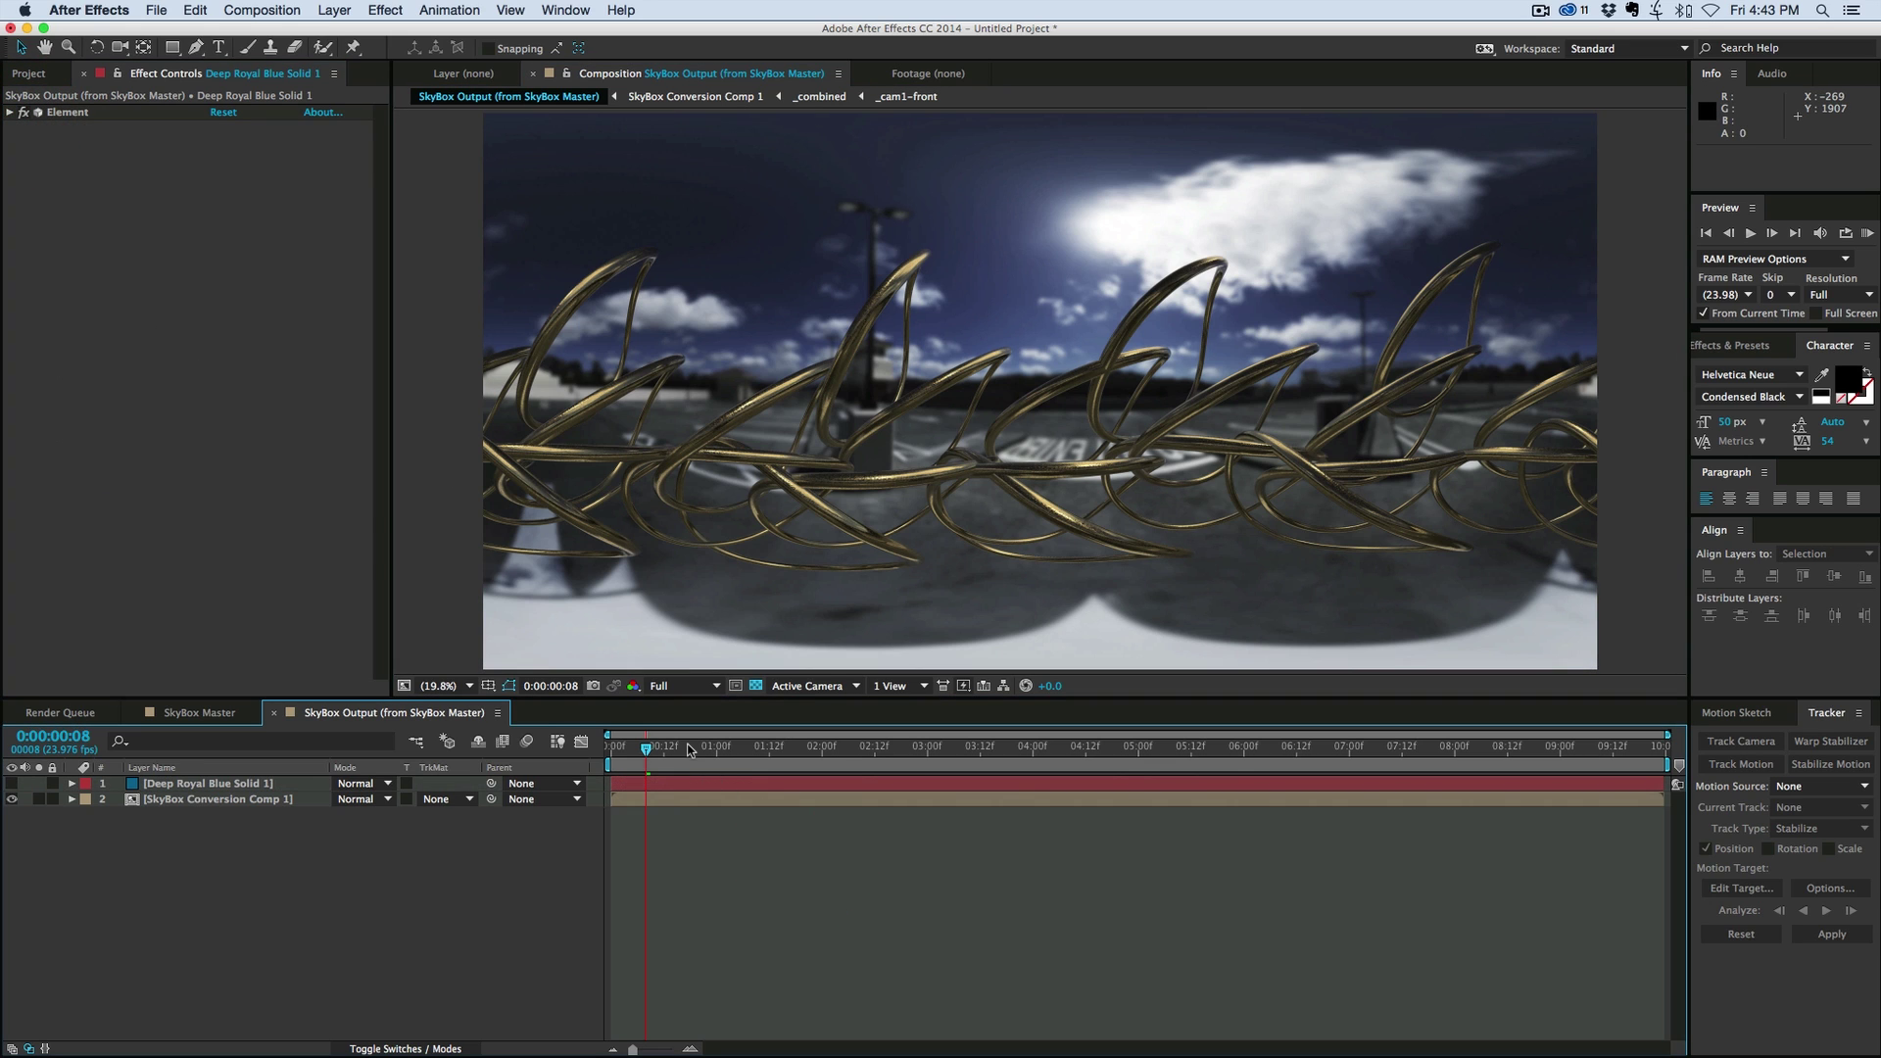
left_click_drag(648, 752, 884, 774)
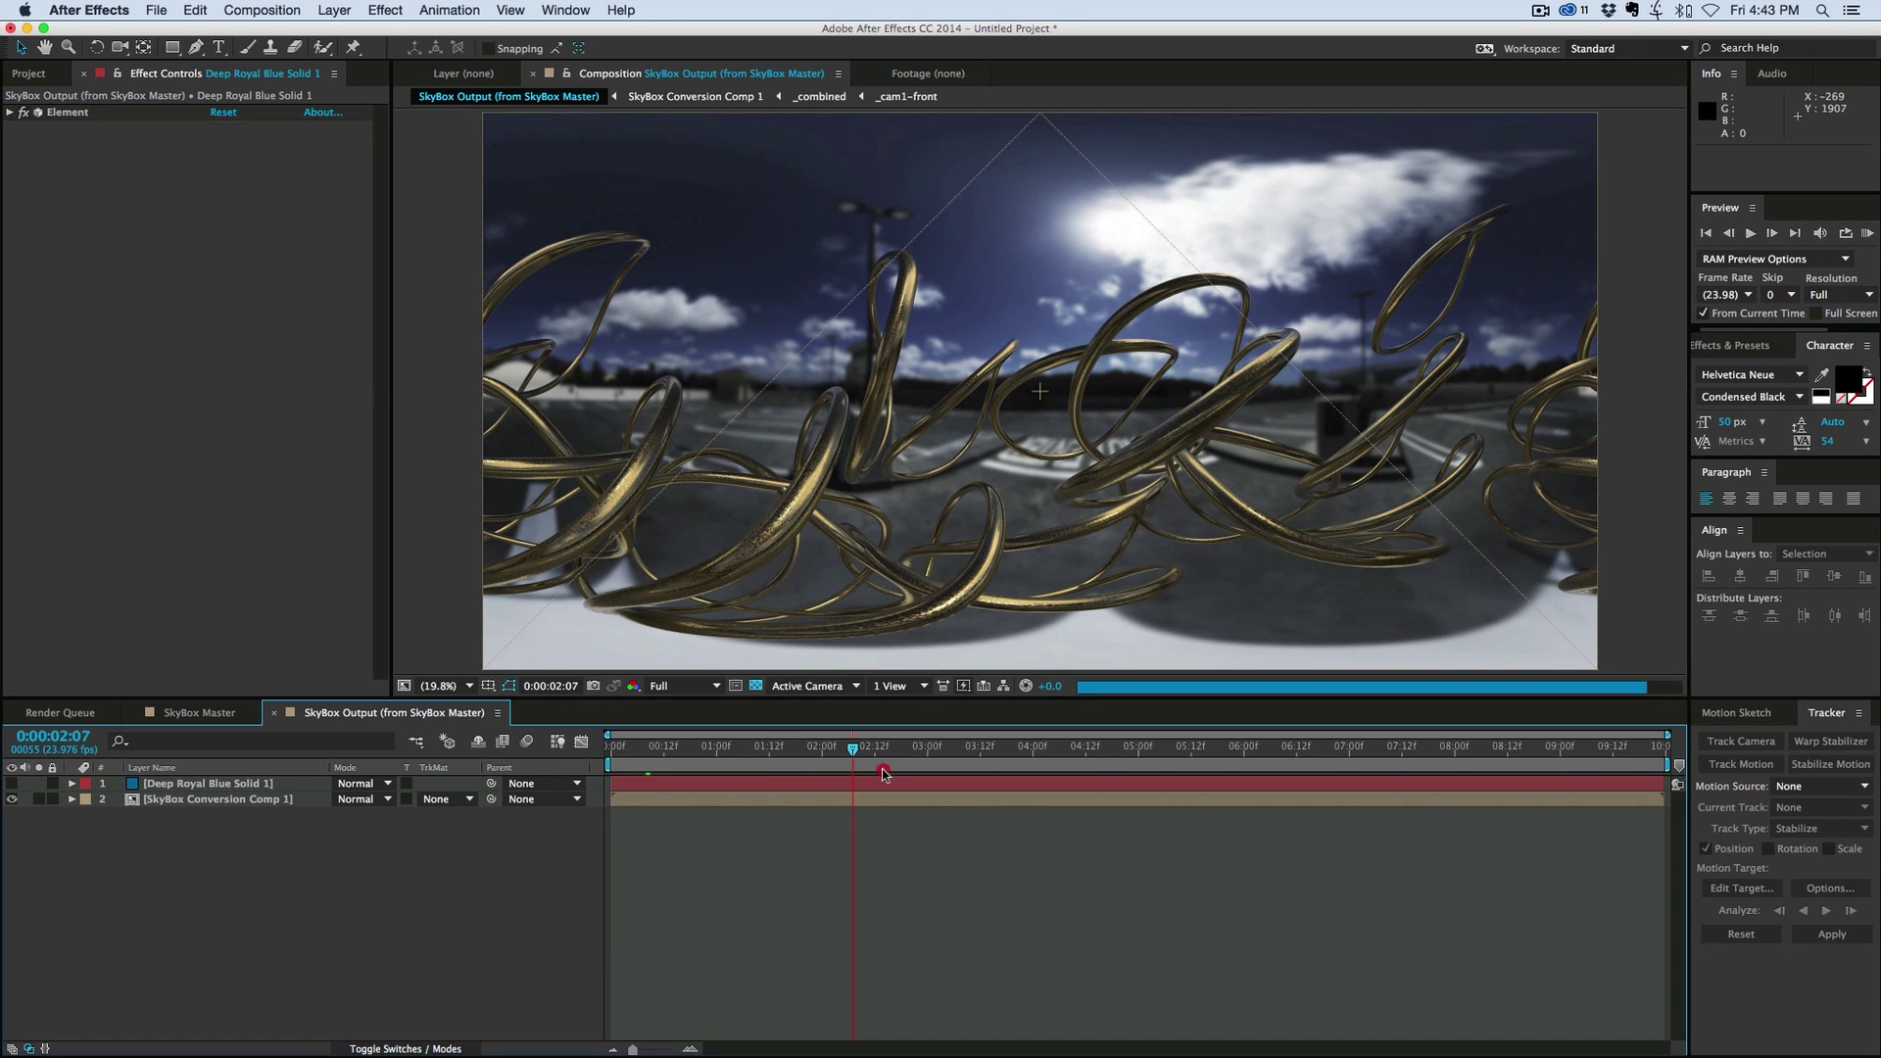
left_click(794, 774)
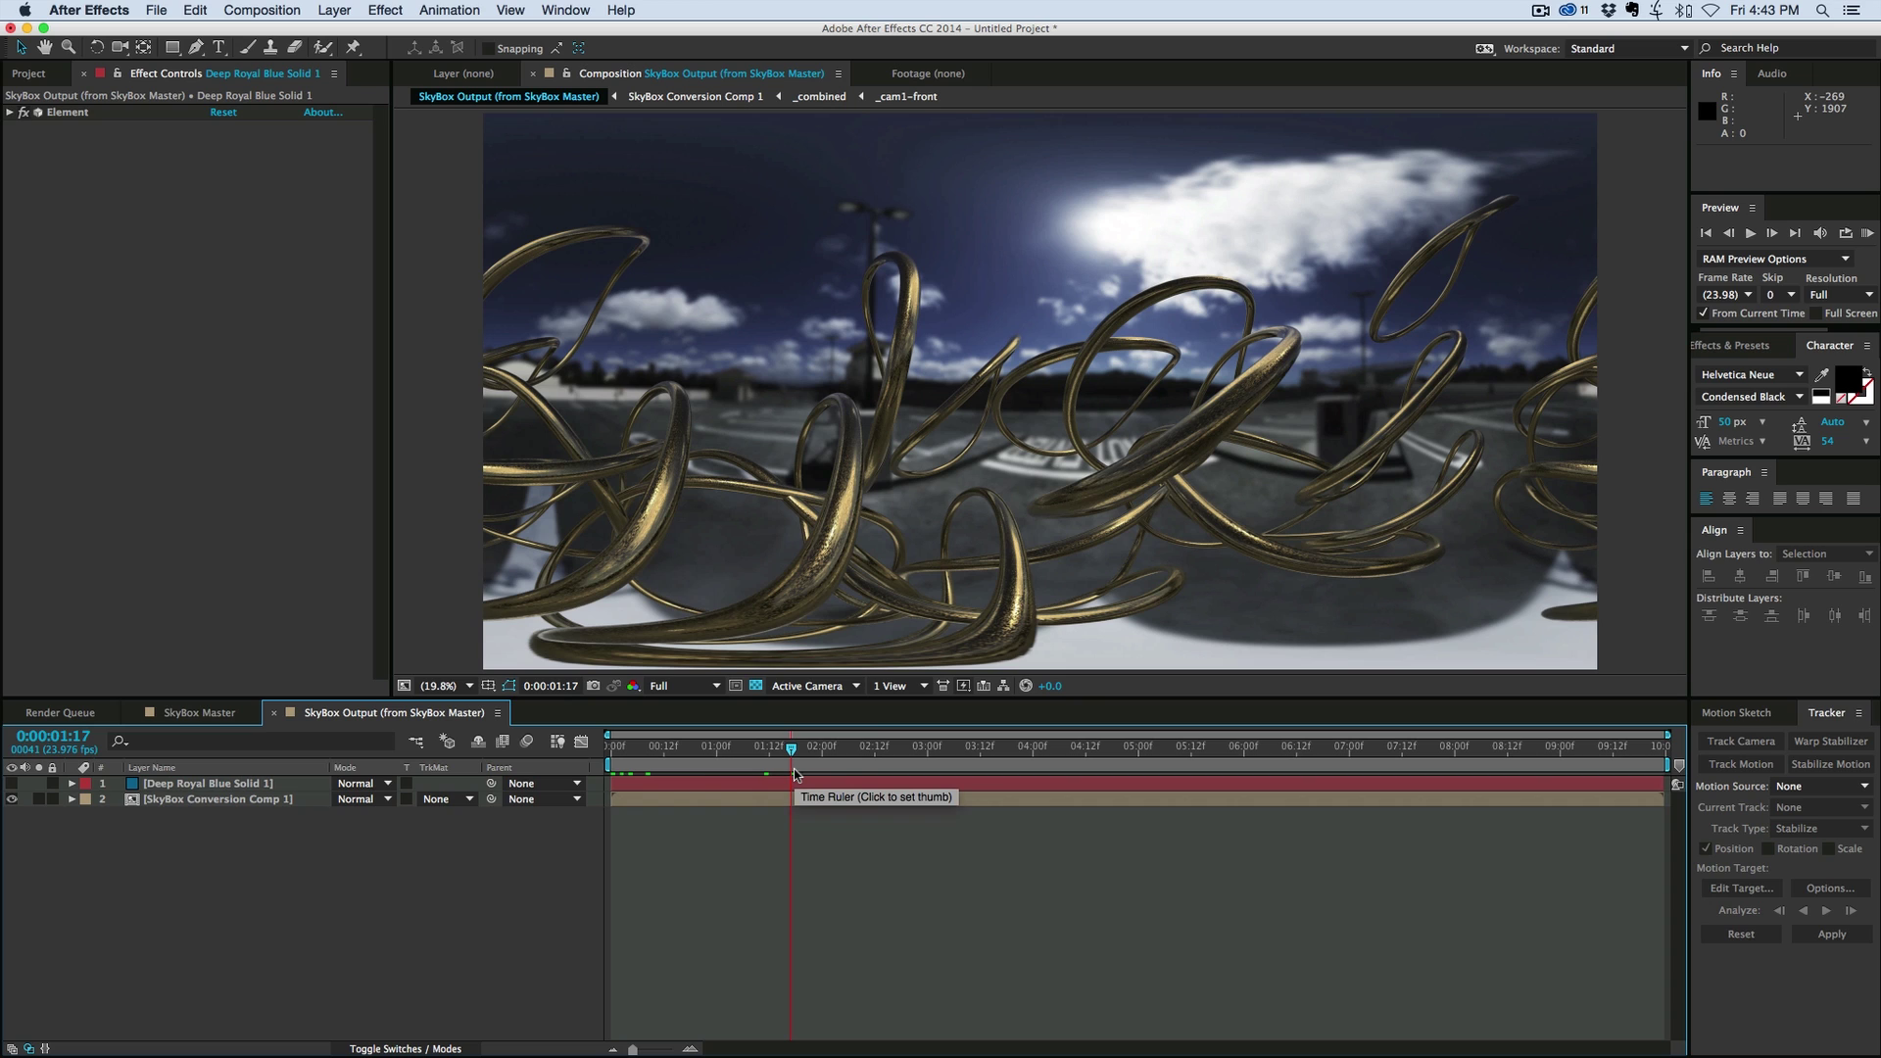